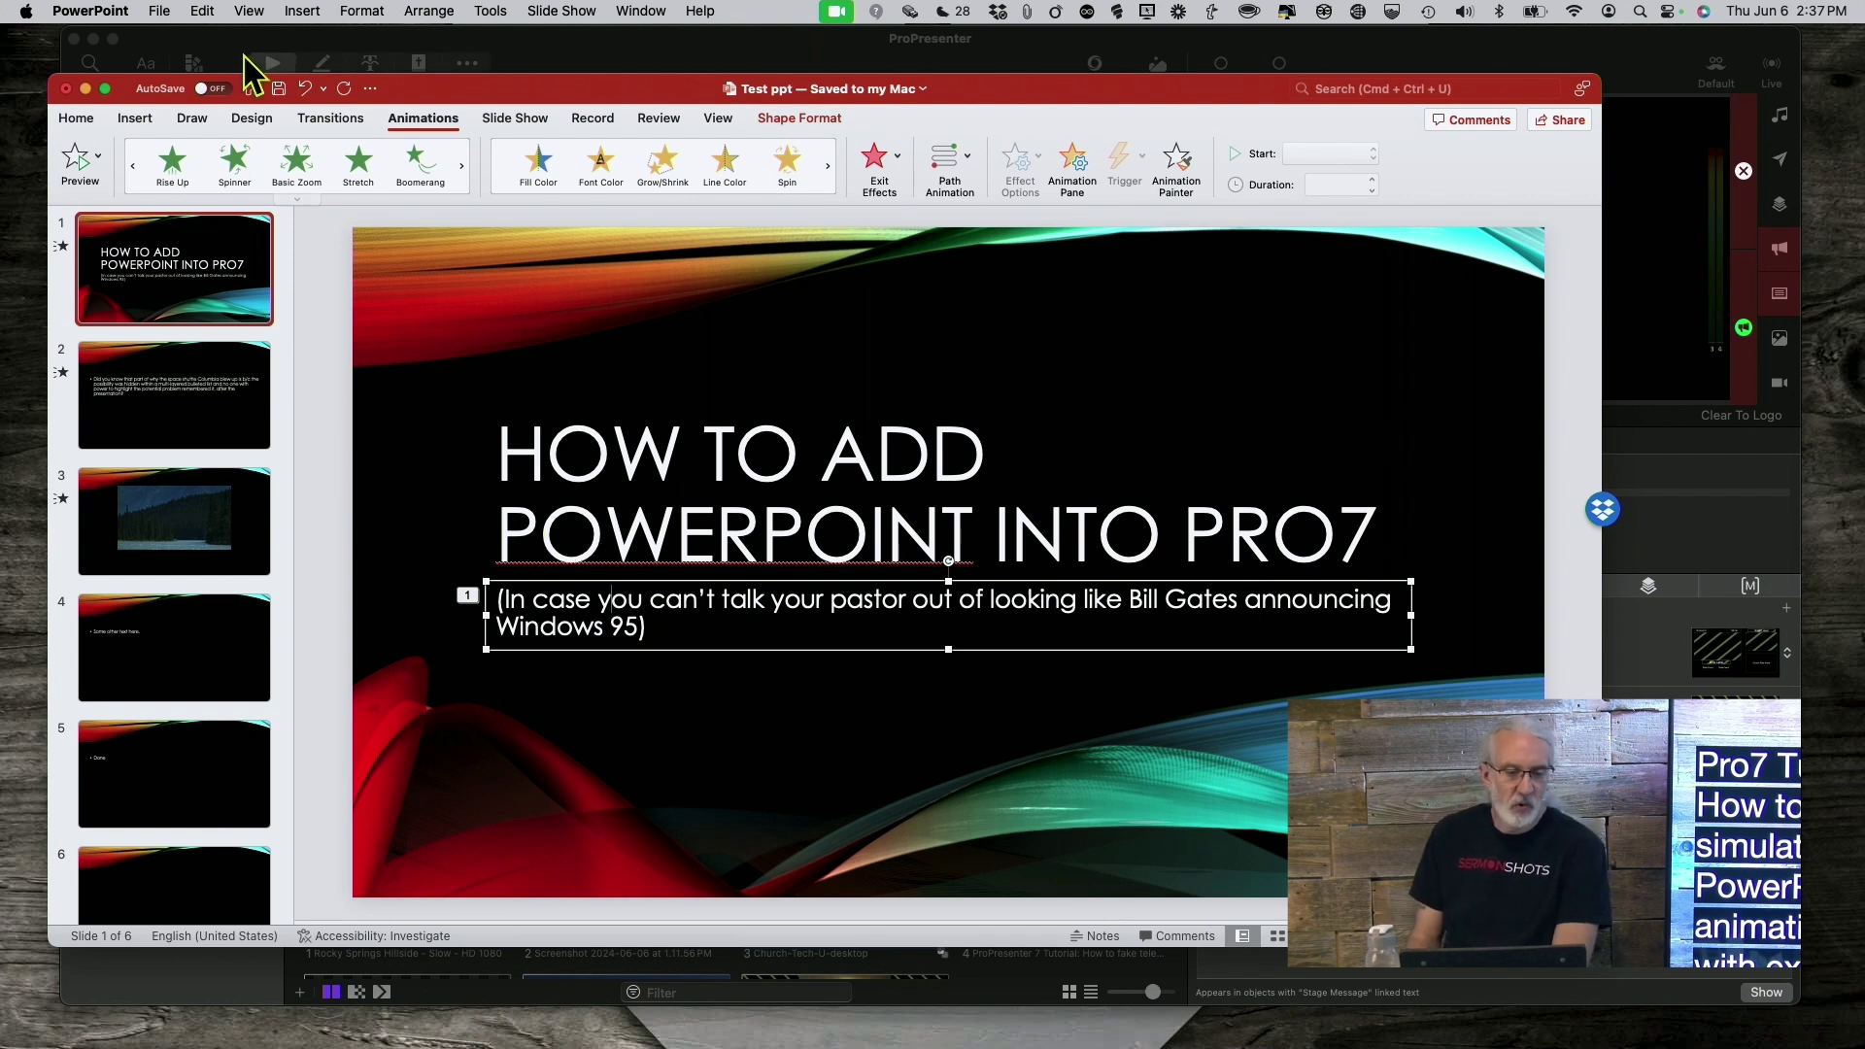
Examine the file formats offered for exporting the presentation, and cancel without exporting
{"action": "left_click", "coordinate": [161, 11]}
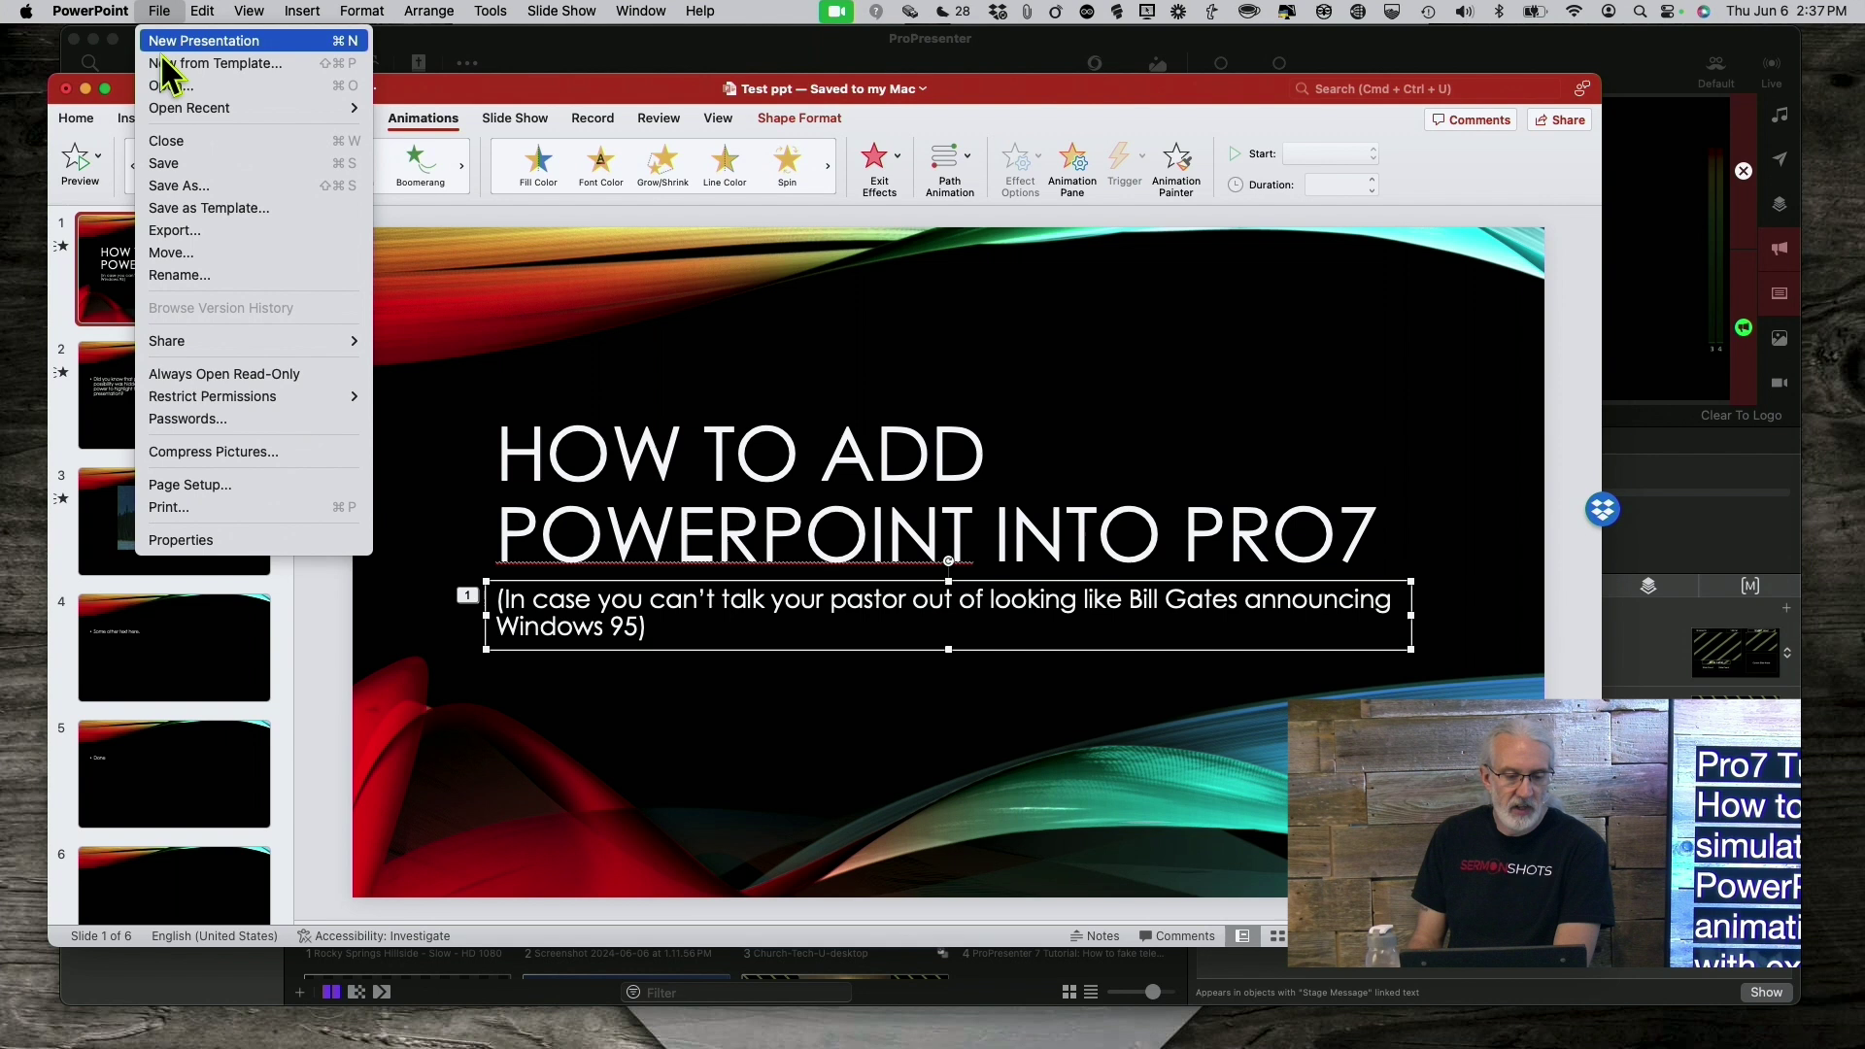
{"action": "left_click", "coordinate": [155, 233]}
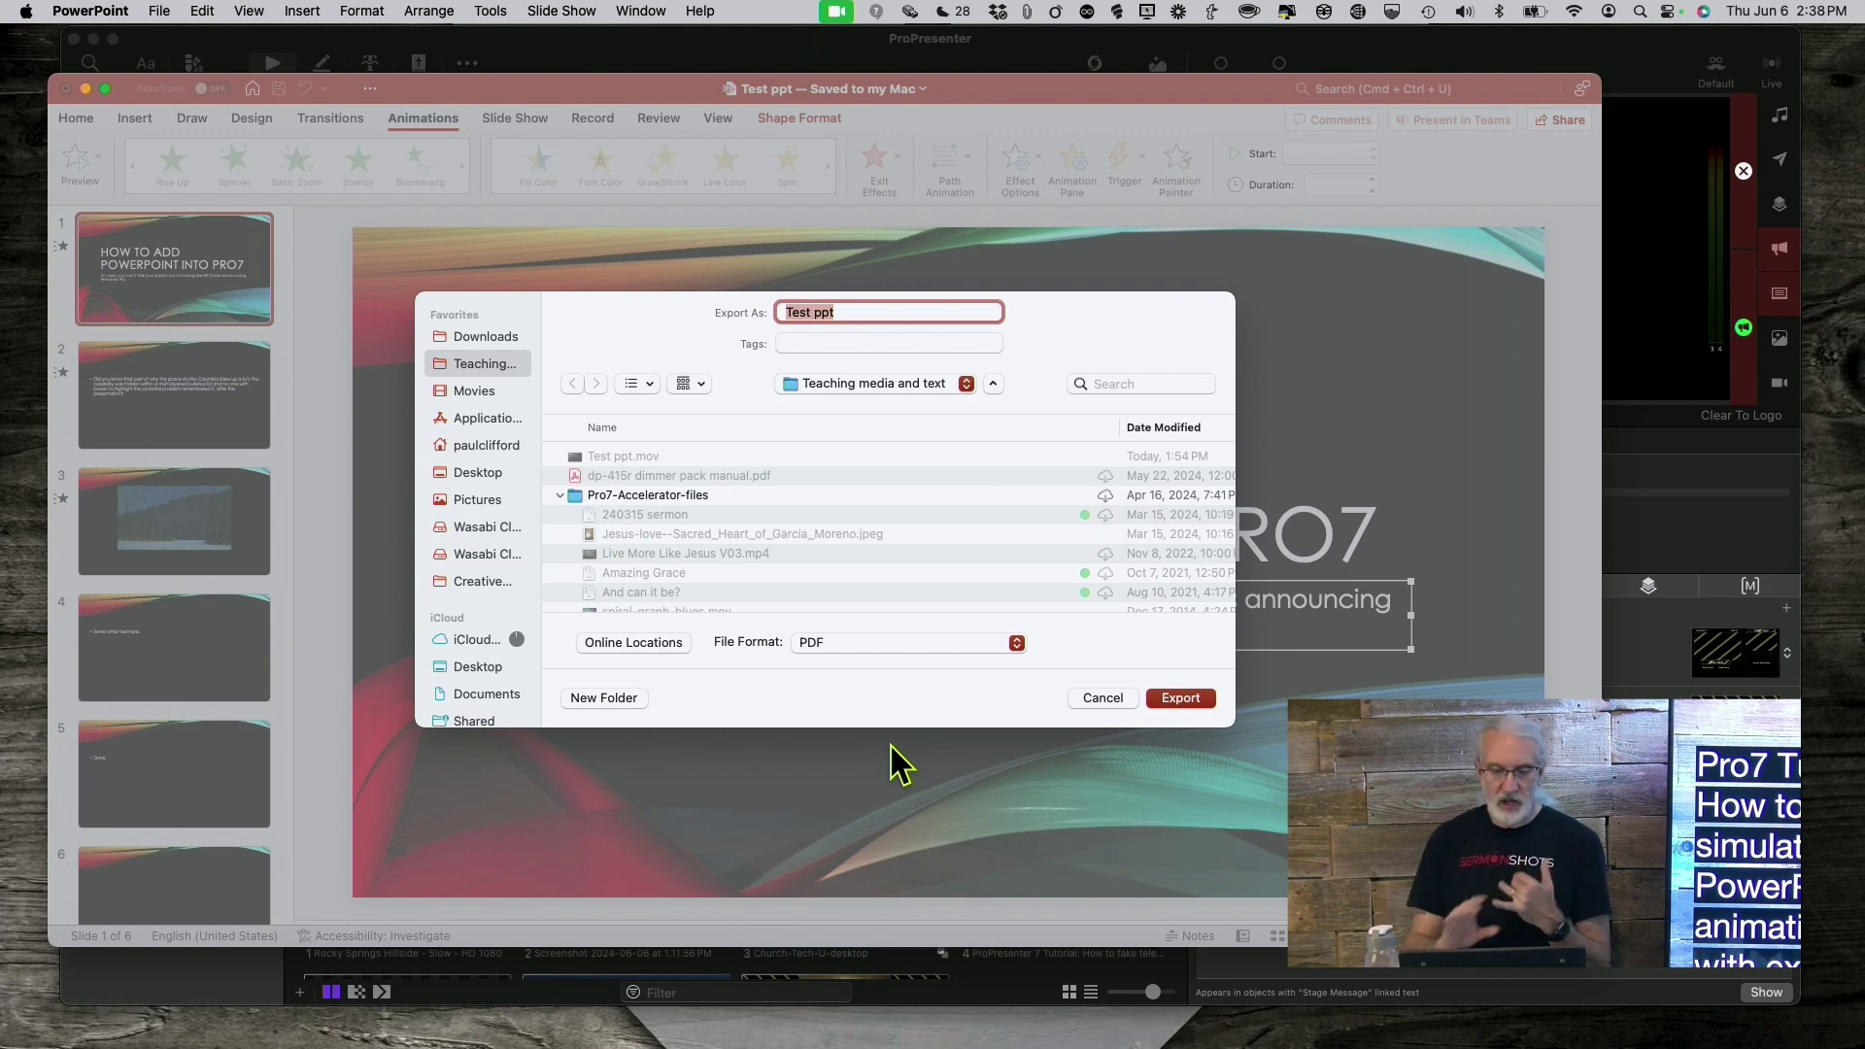
{"action": "left_click", "coordinate": [1016, 643]}
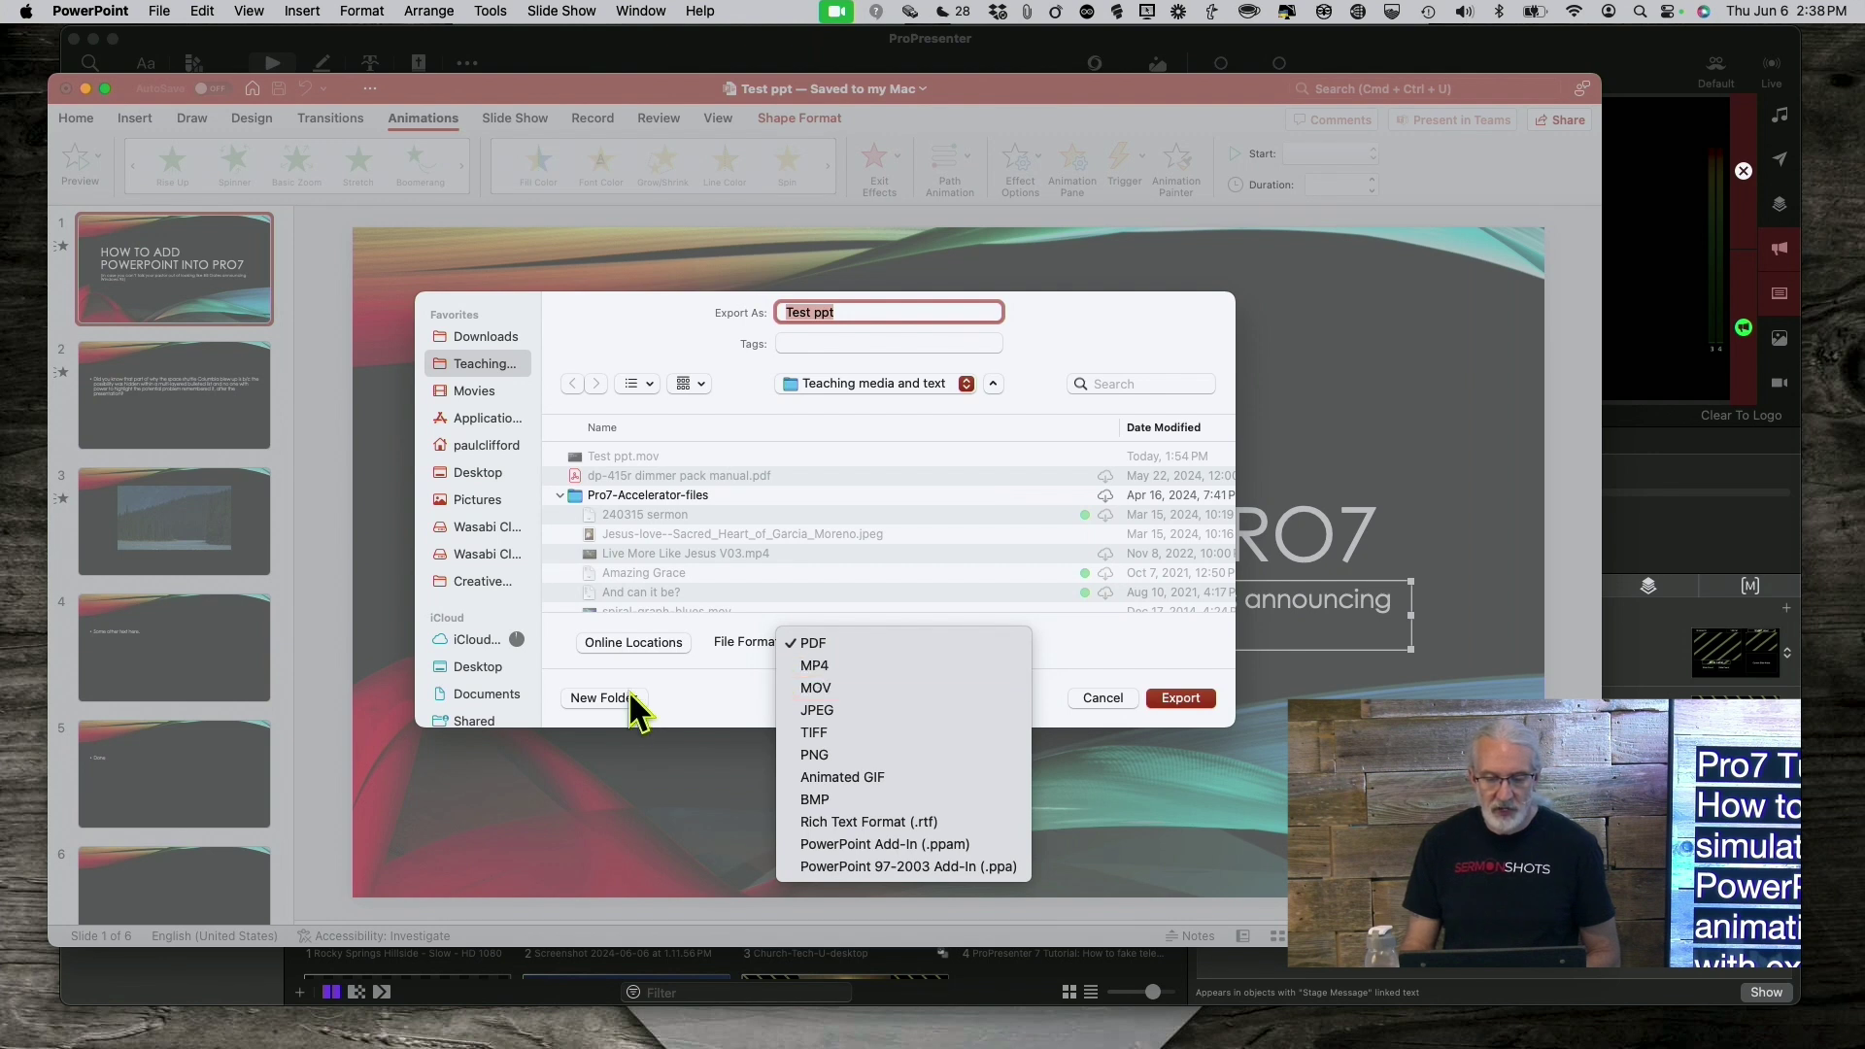
{"action": "left_click", "coordinate": [708, 695]}
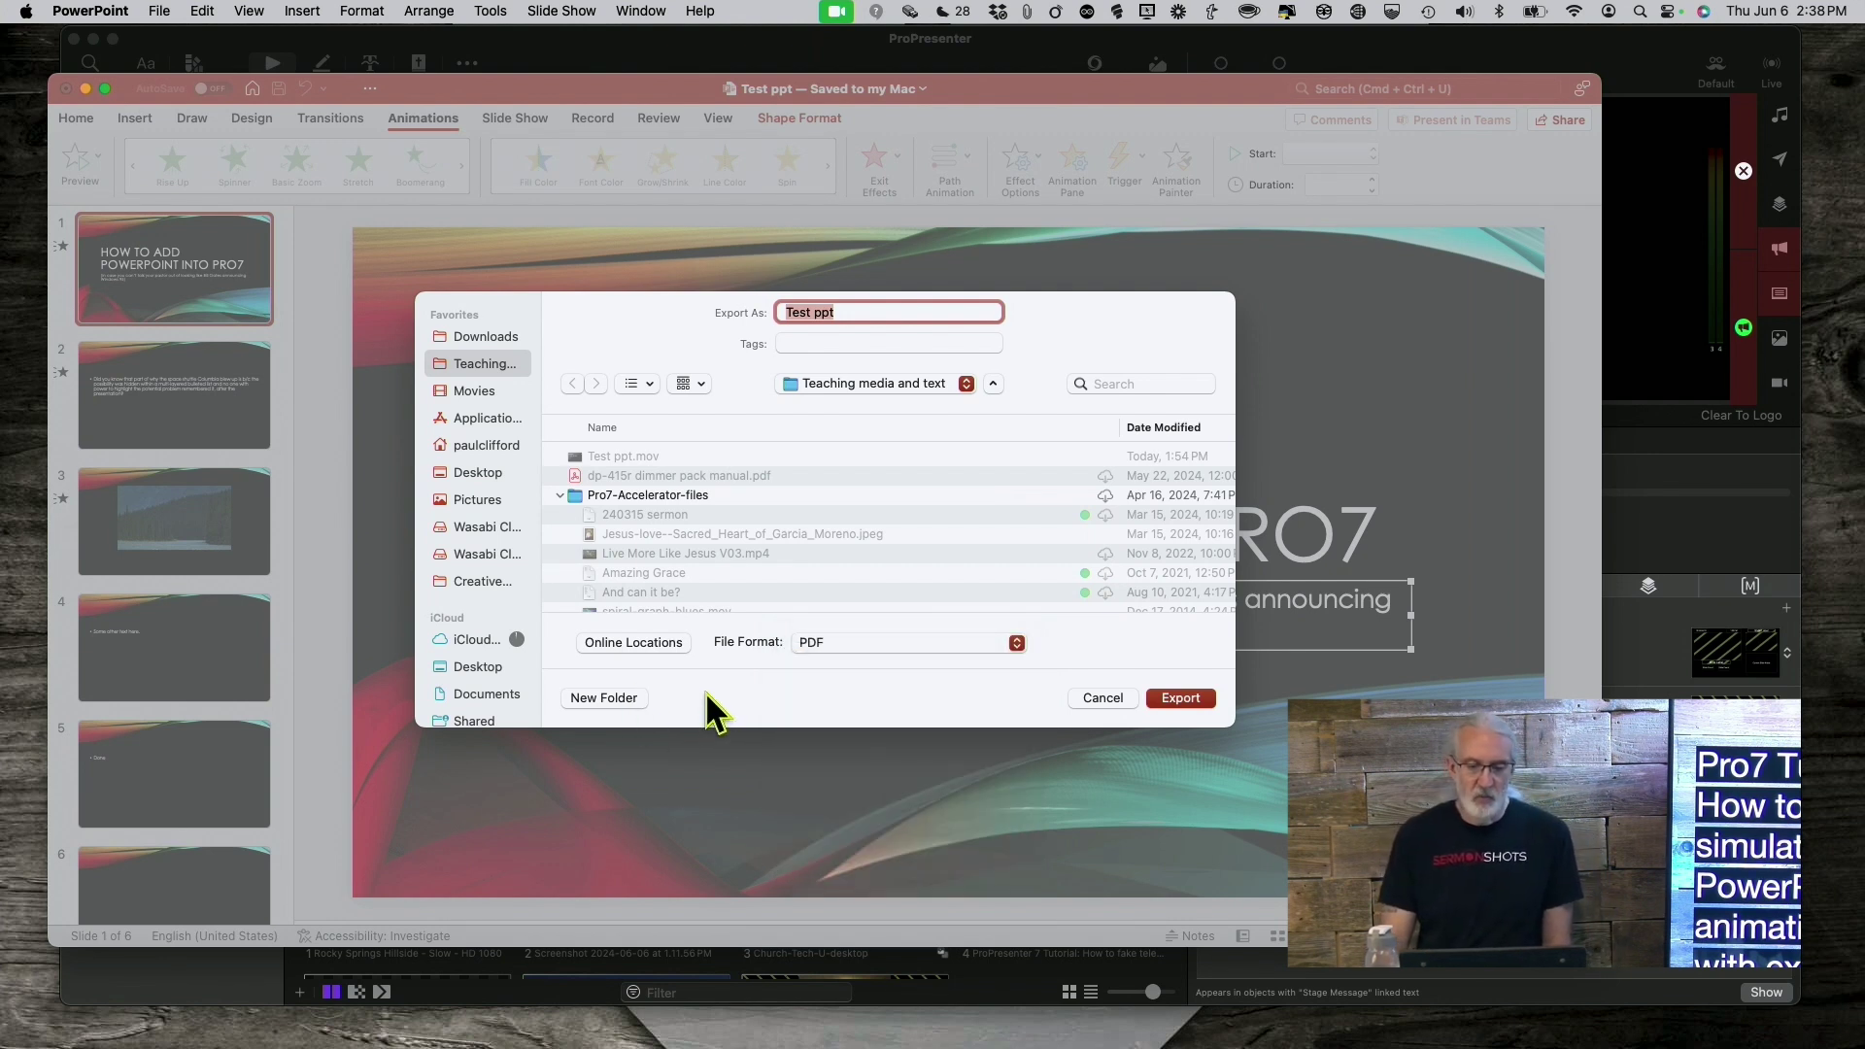
{"action": "left_click", "coordinate": [1105, 699]}
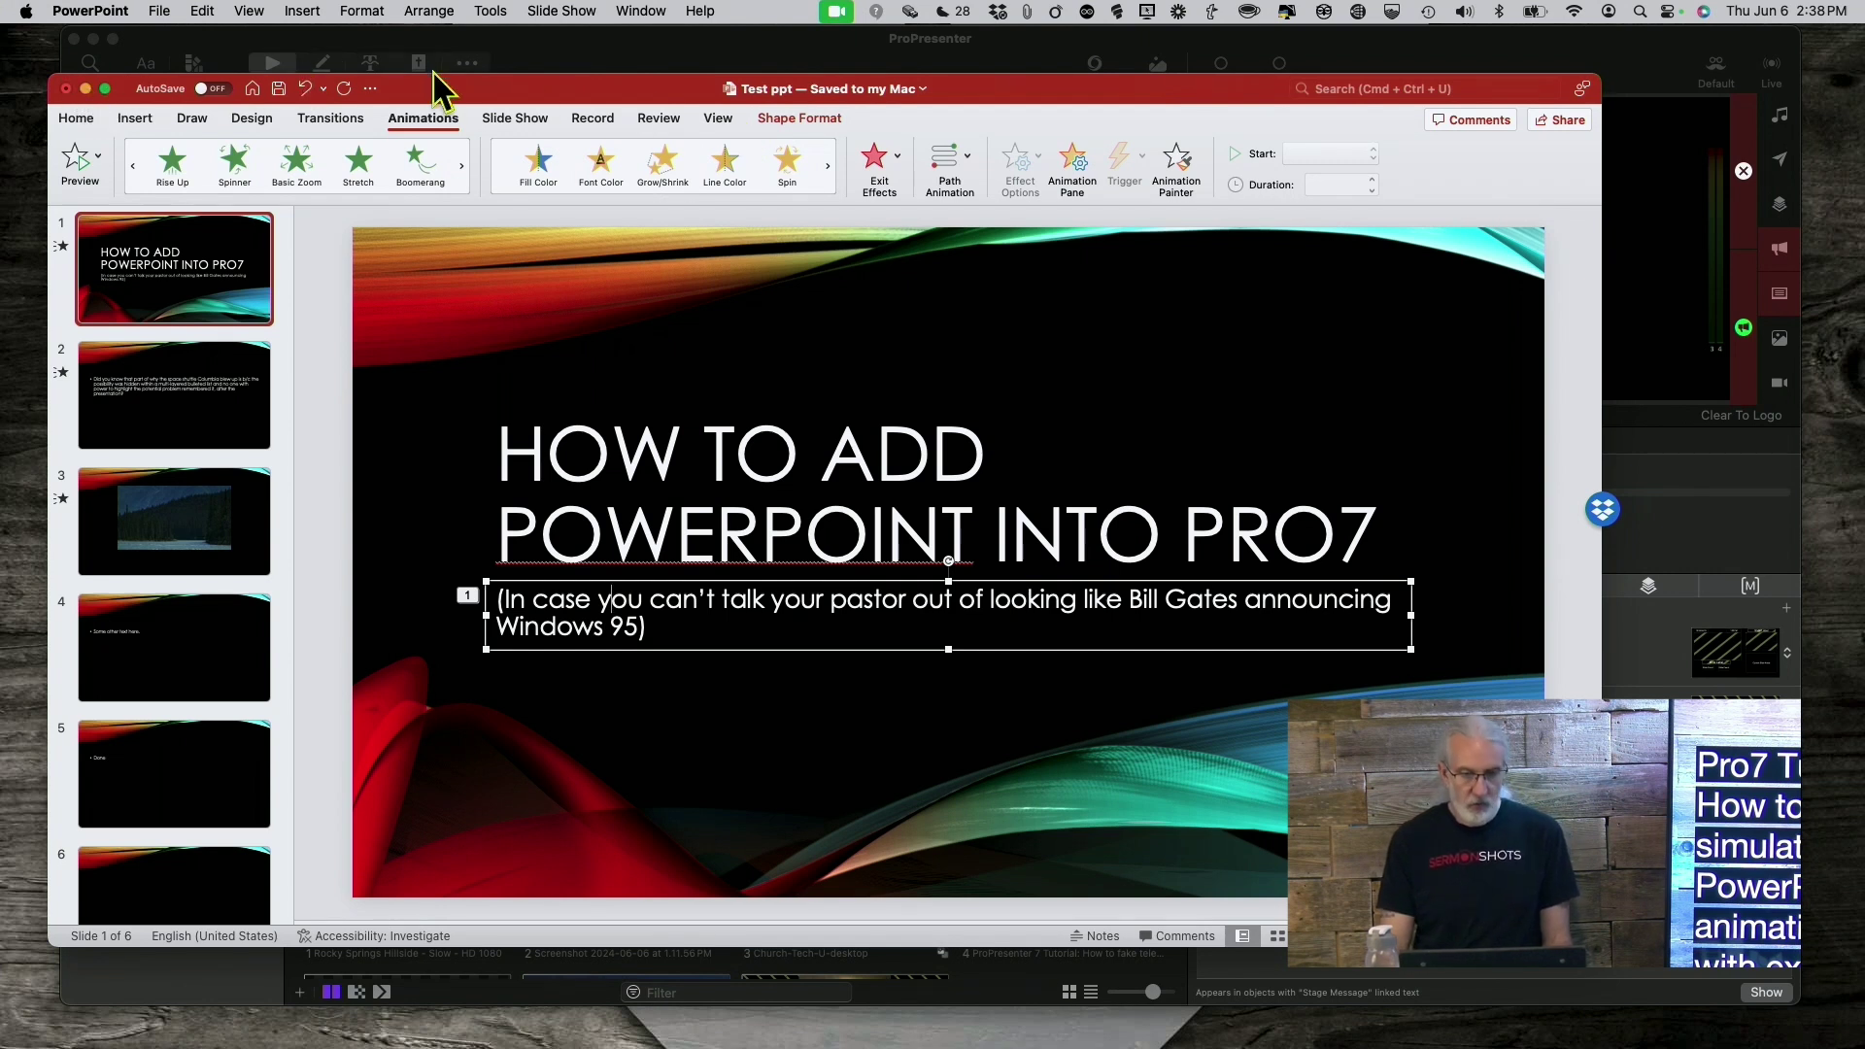
Quit PowerPoint, saving the changes to Test ppt.pptx, and quit ProPresenter as well
{"action": "key", "text": "super+q"}
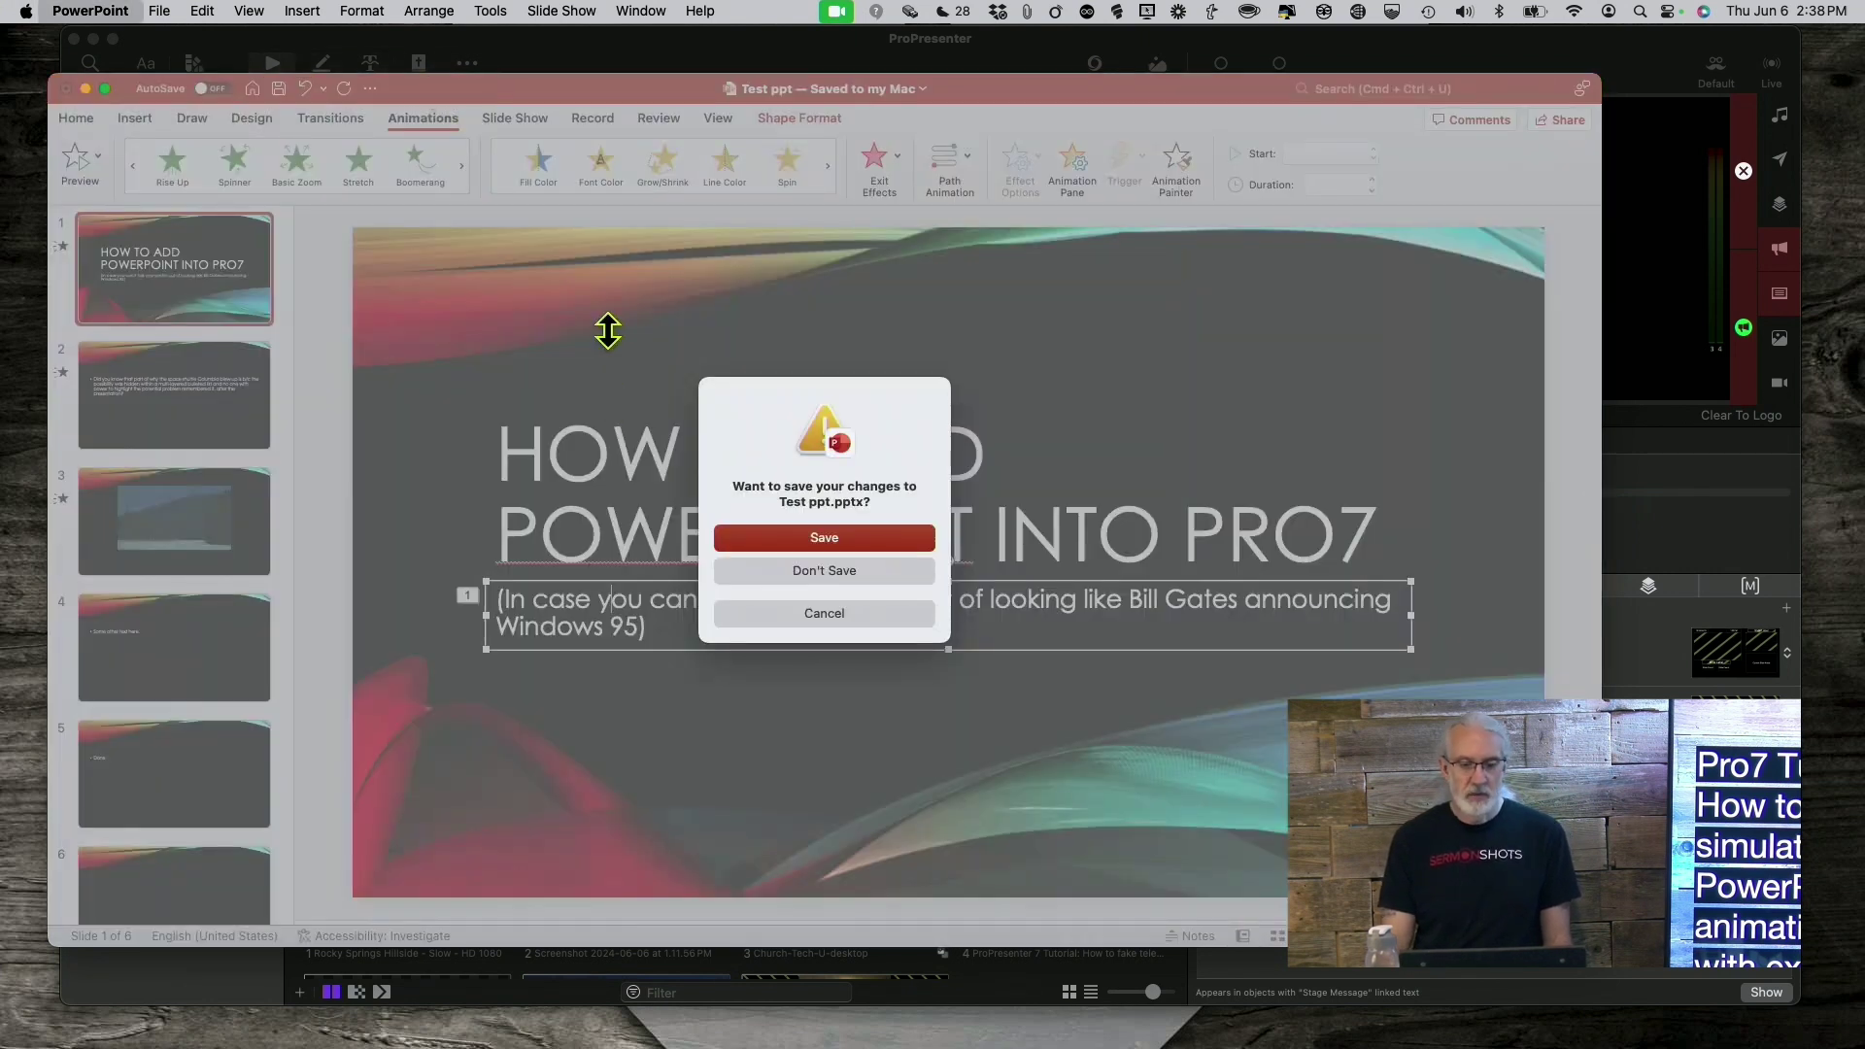
{"action": "left_click", "coordinate": [836, 537]}
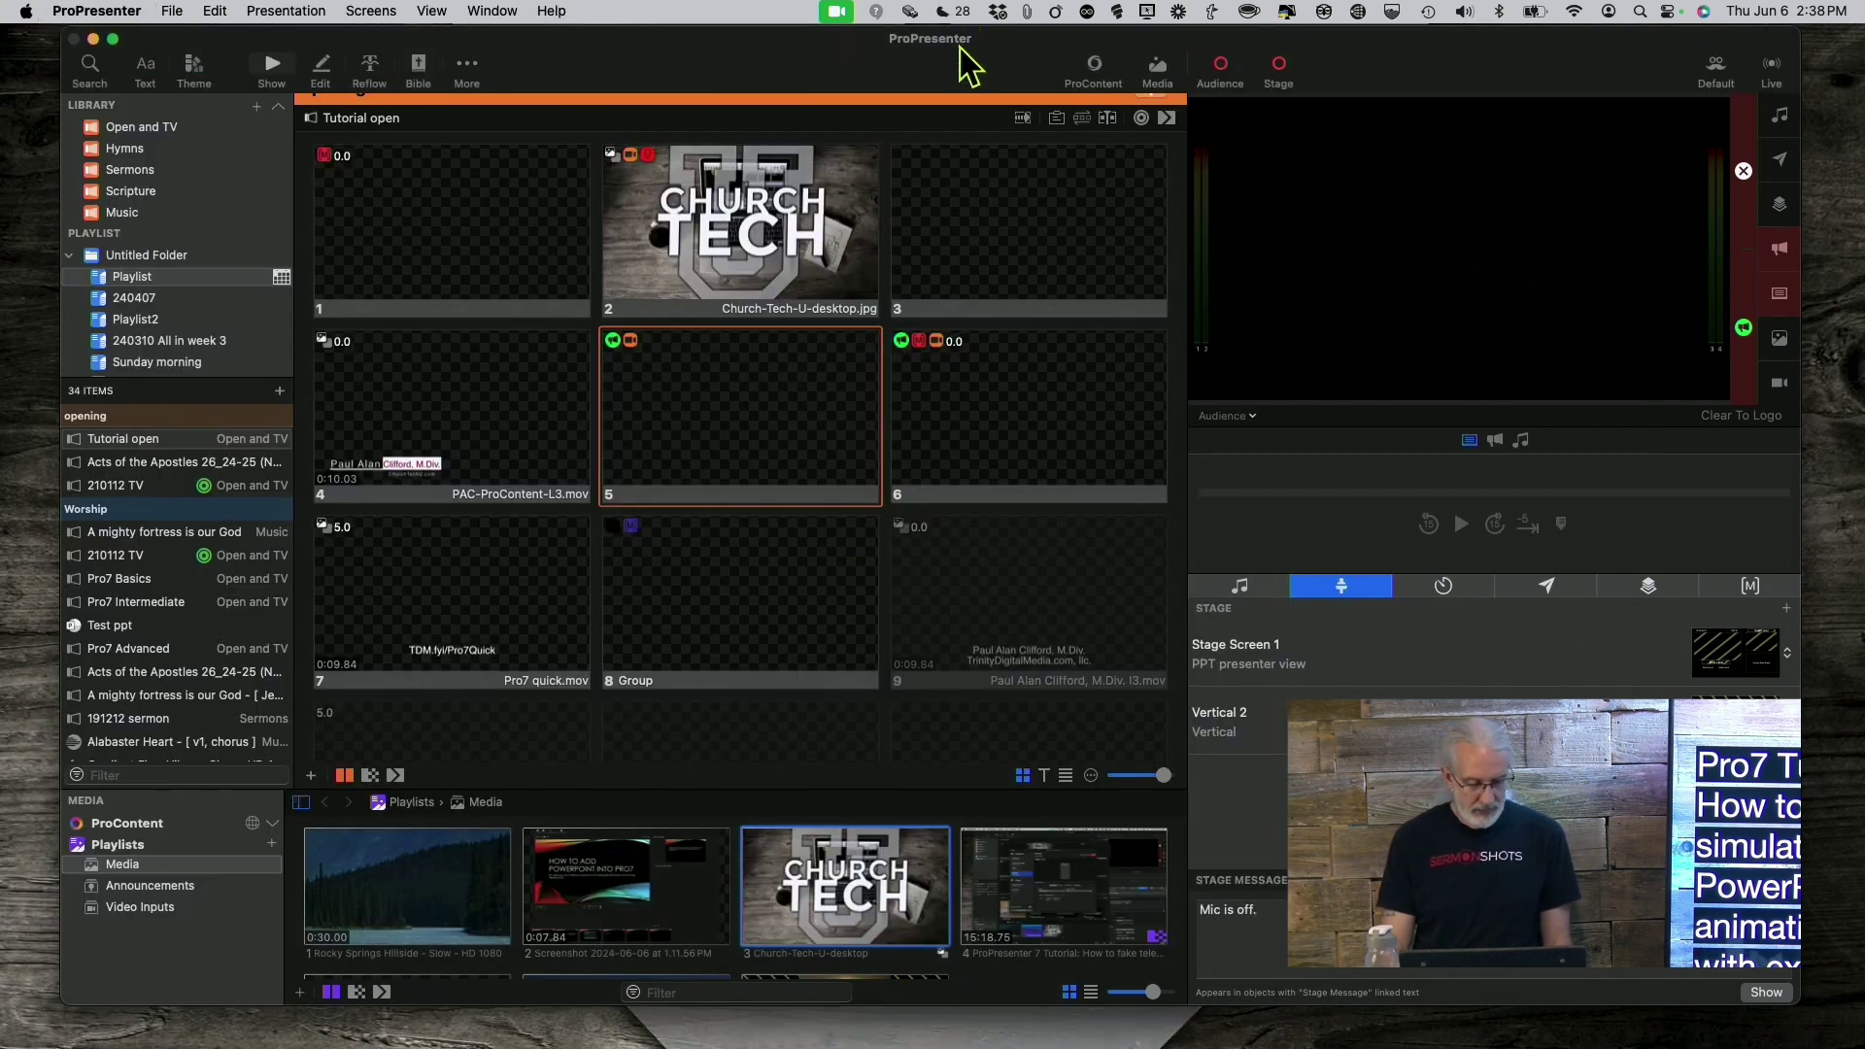
{"action": "key", "text": "super+q"}
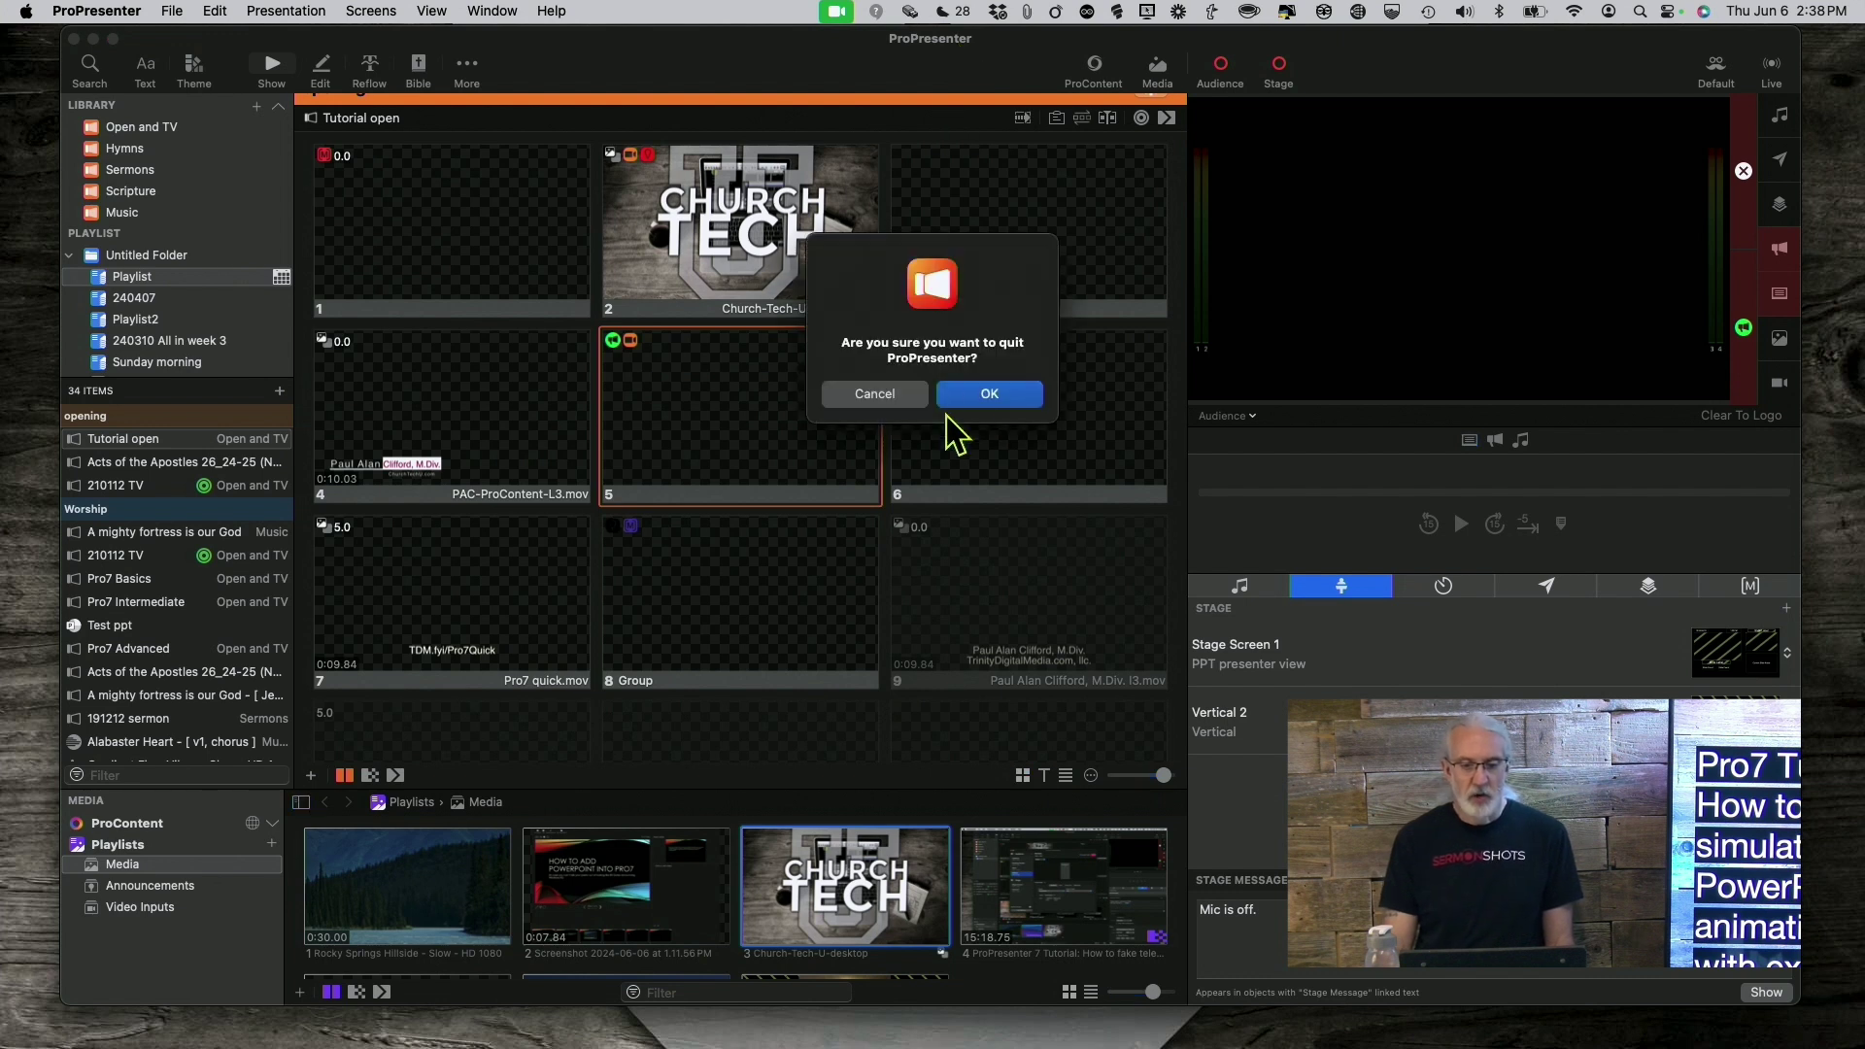
{"action": "left_click", "coordinate": [985, 400]}
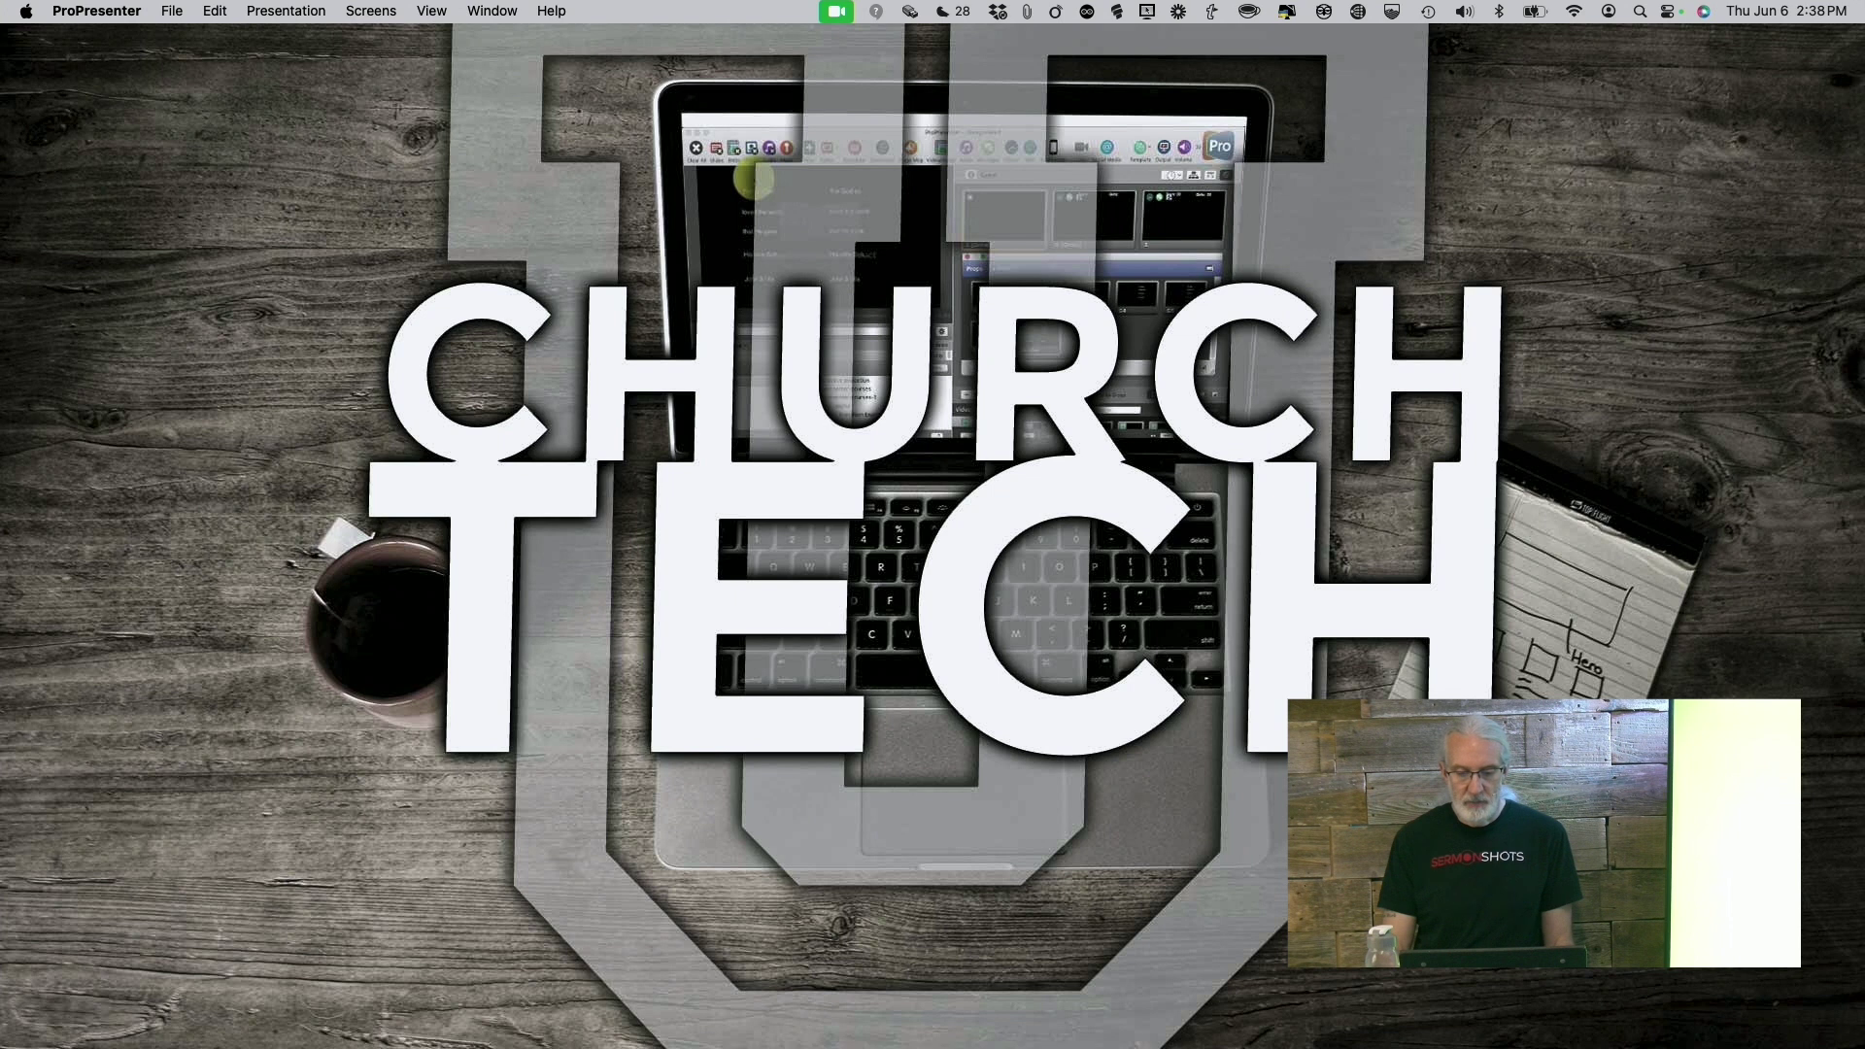
Switch to Final Cut Pro and create a 1080p HD project named "ppt clips" in the Tutorials event
{"action": "mouse_move", "coordinate": [1010, 1040]}
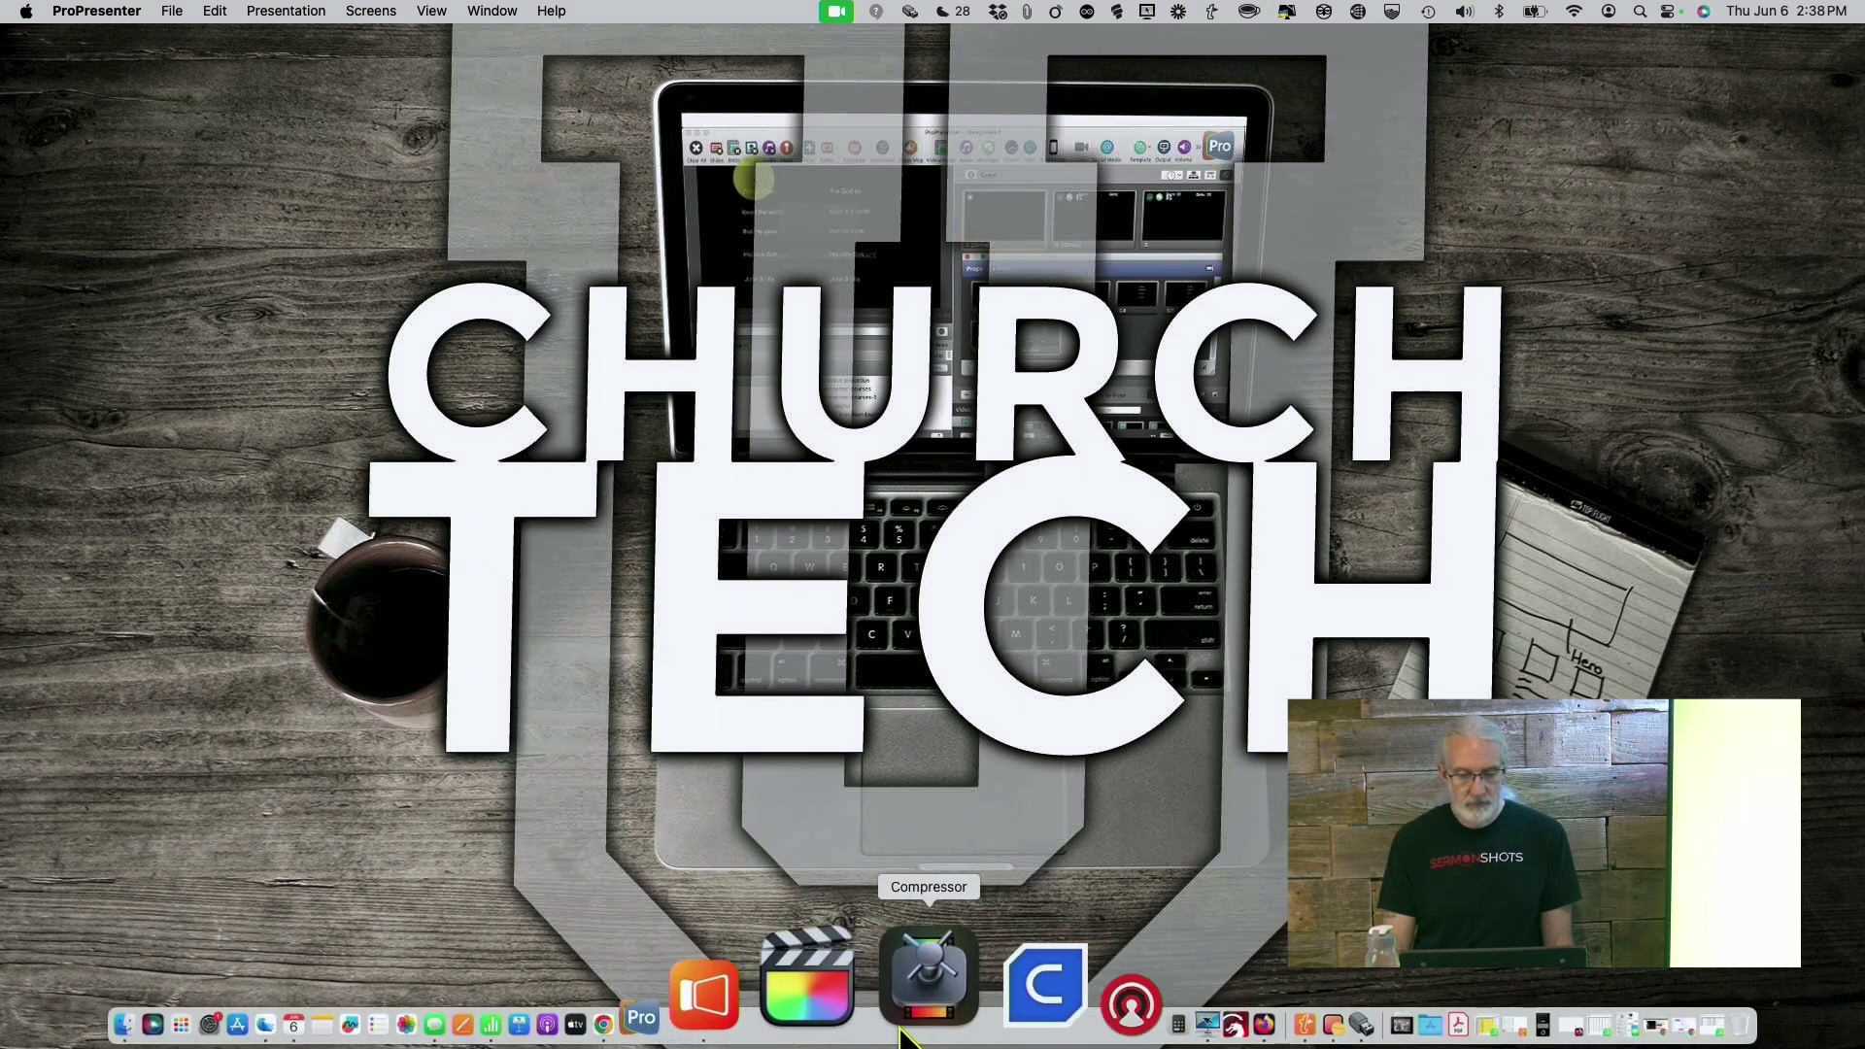
{"action": "left_click", "coordinate": [867, 1016]}
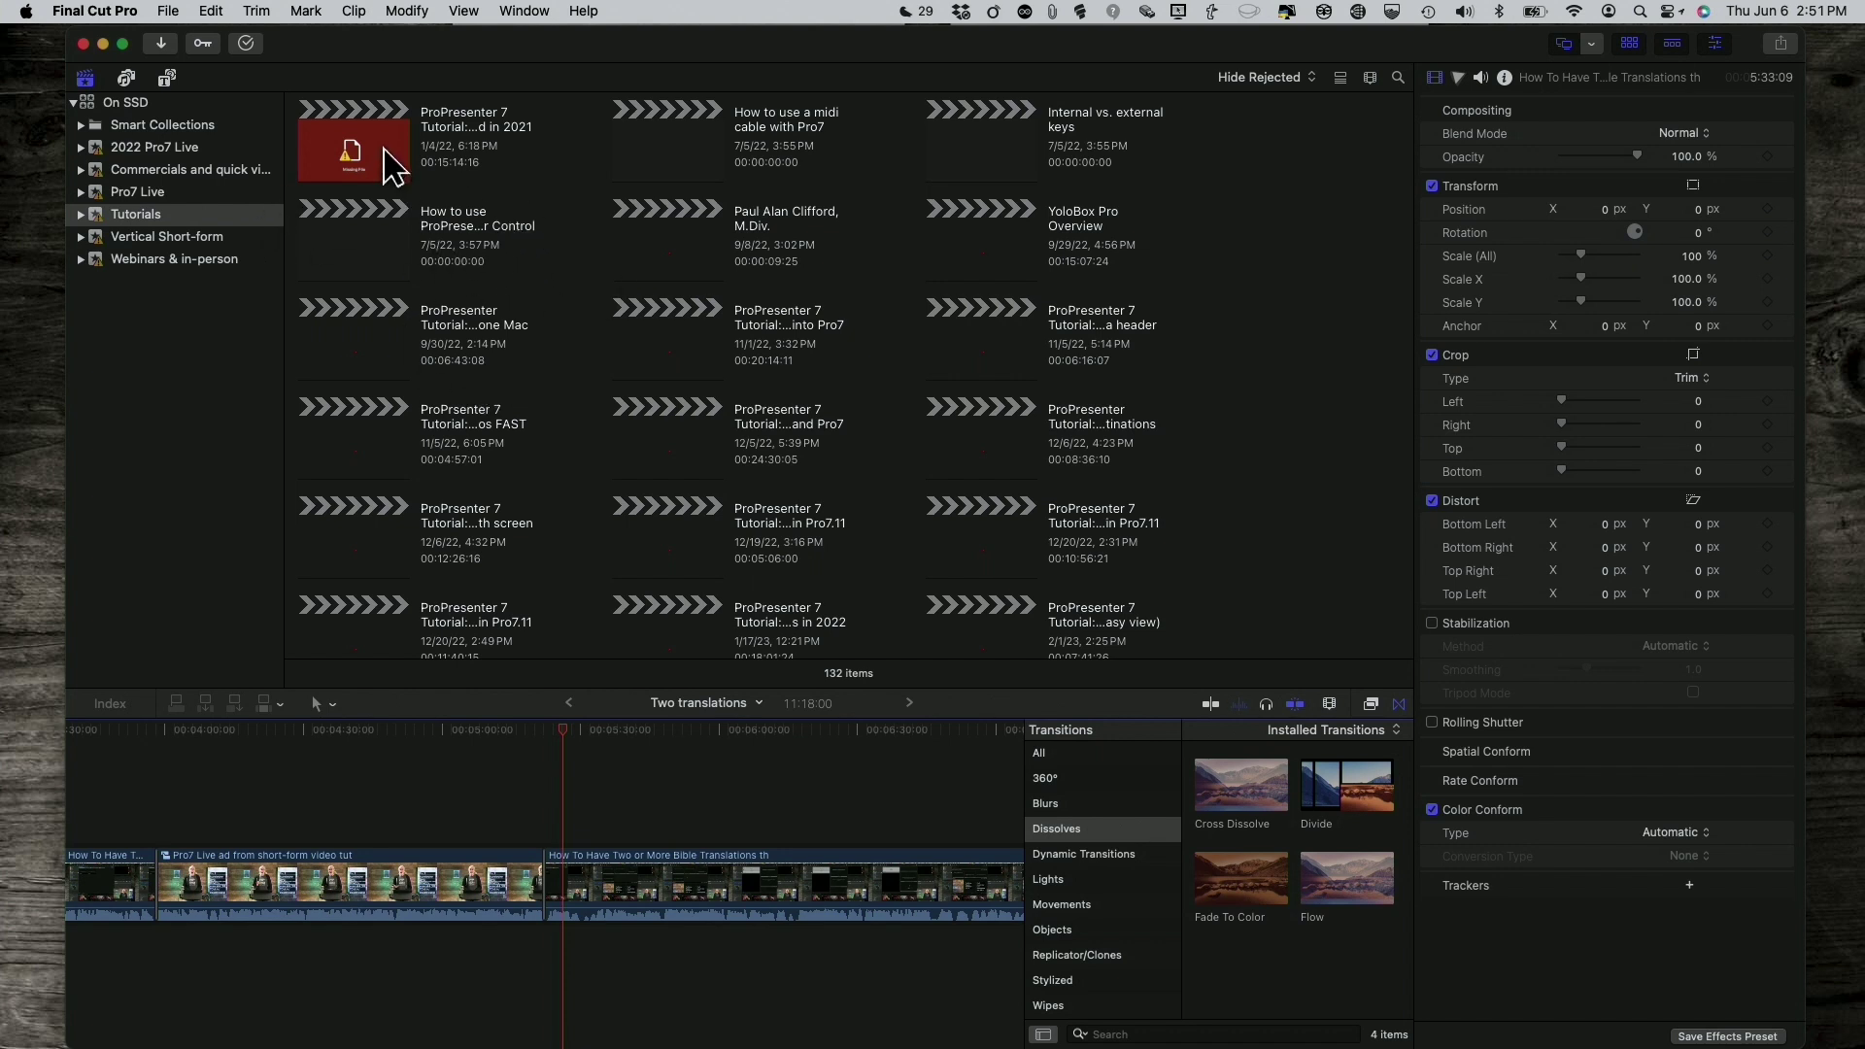
{"action": "left_click", "coordinate": [171, 12]}
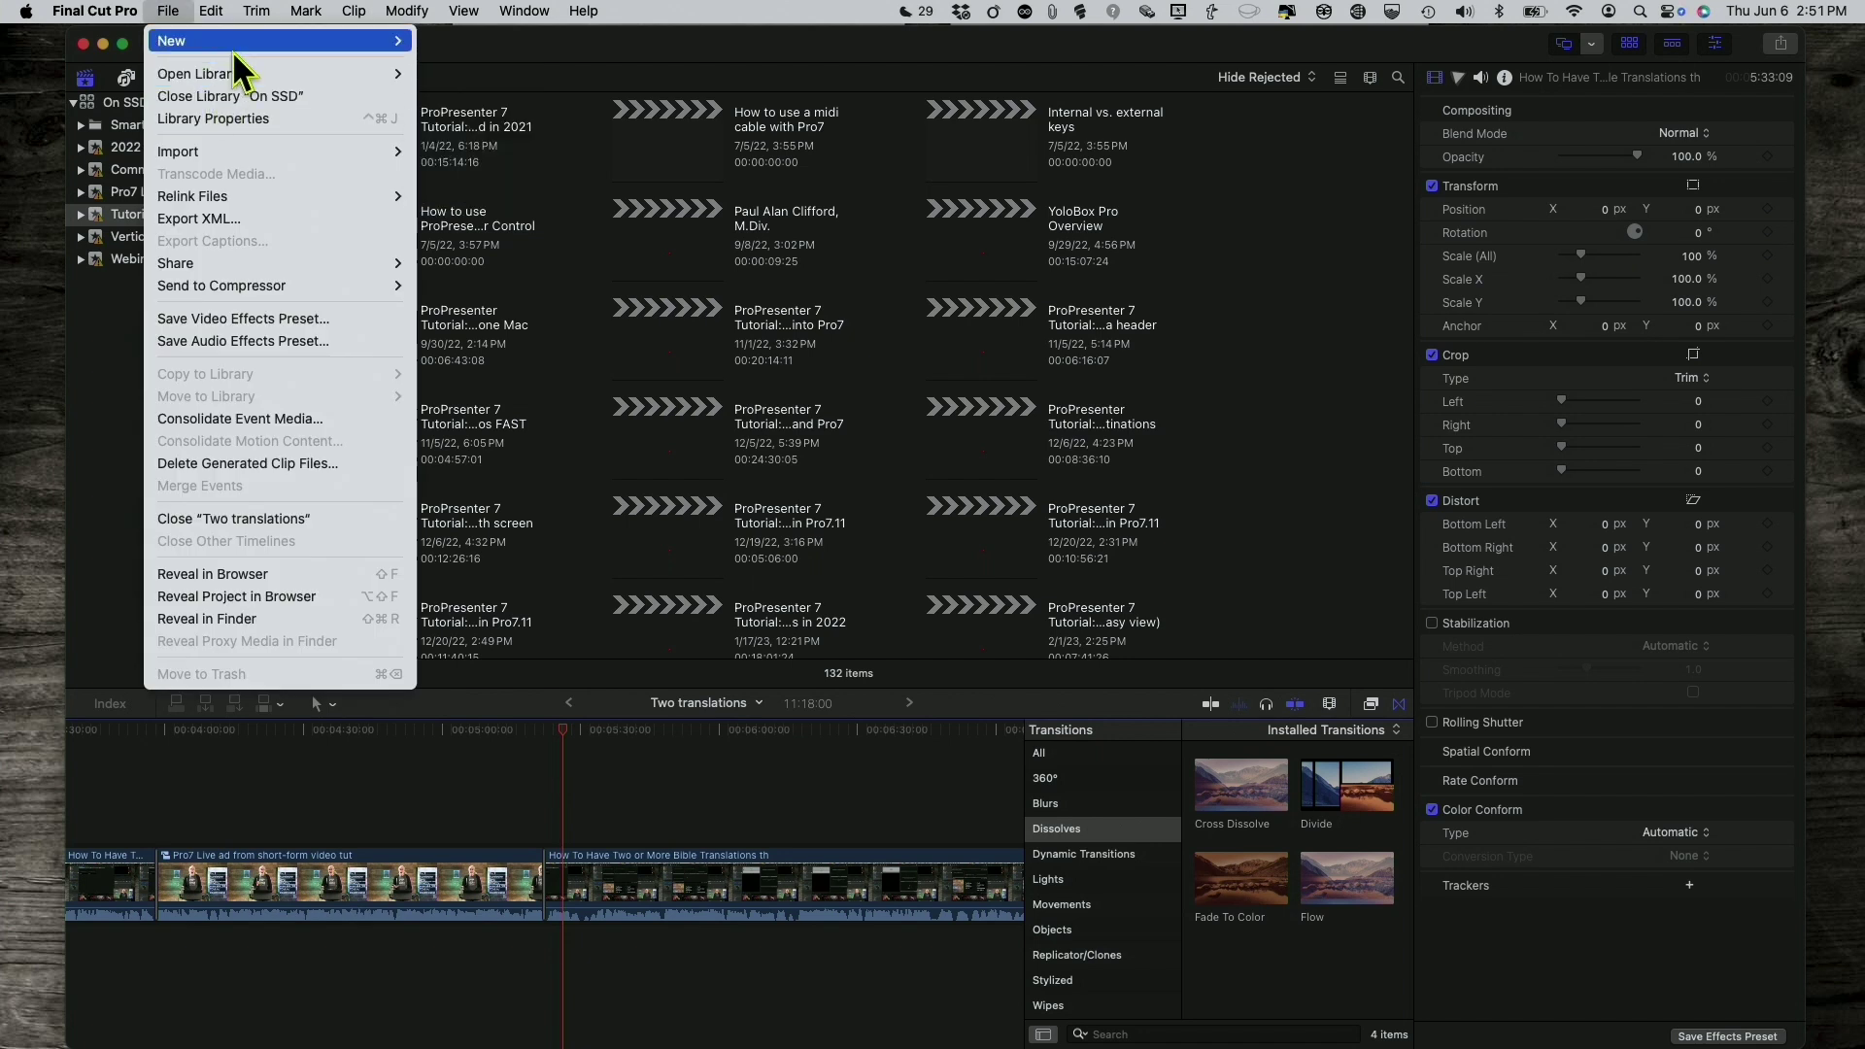
{"action": "mouse_move", "coordinate": [239, 43]}
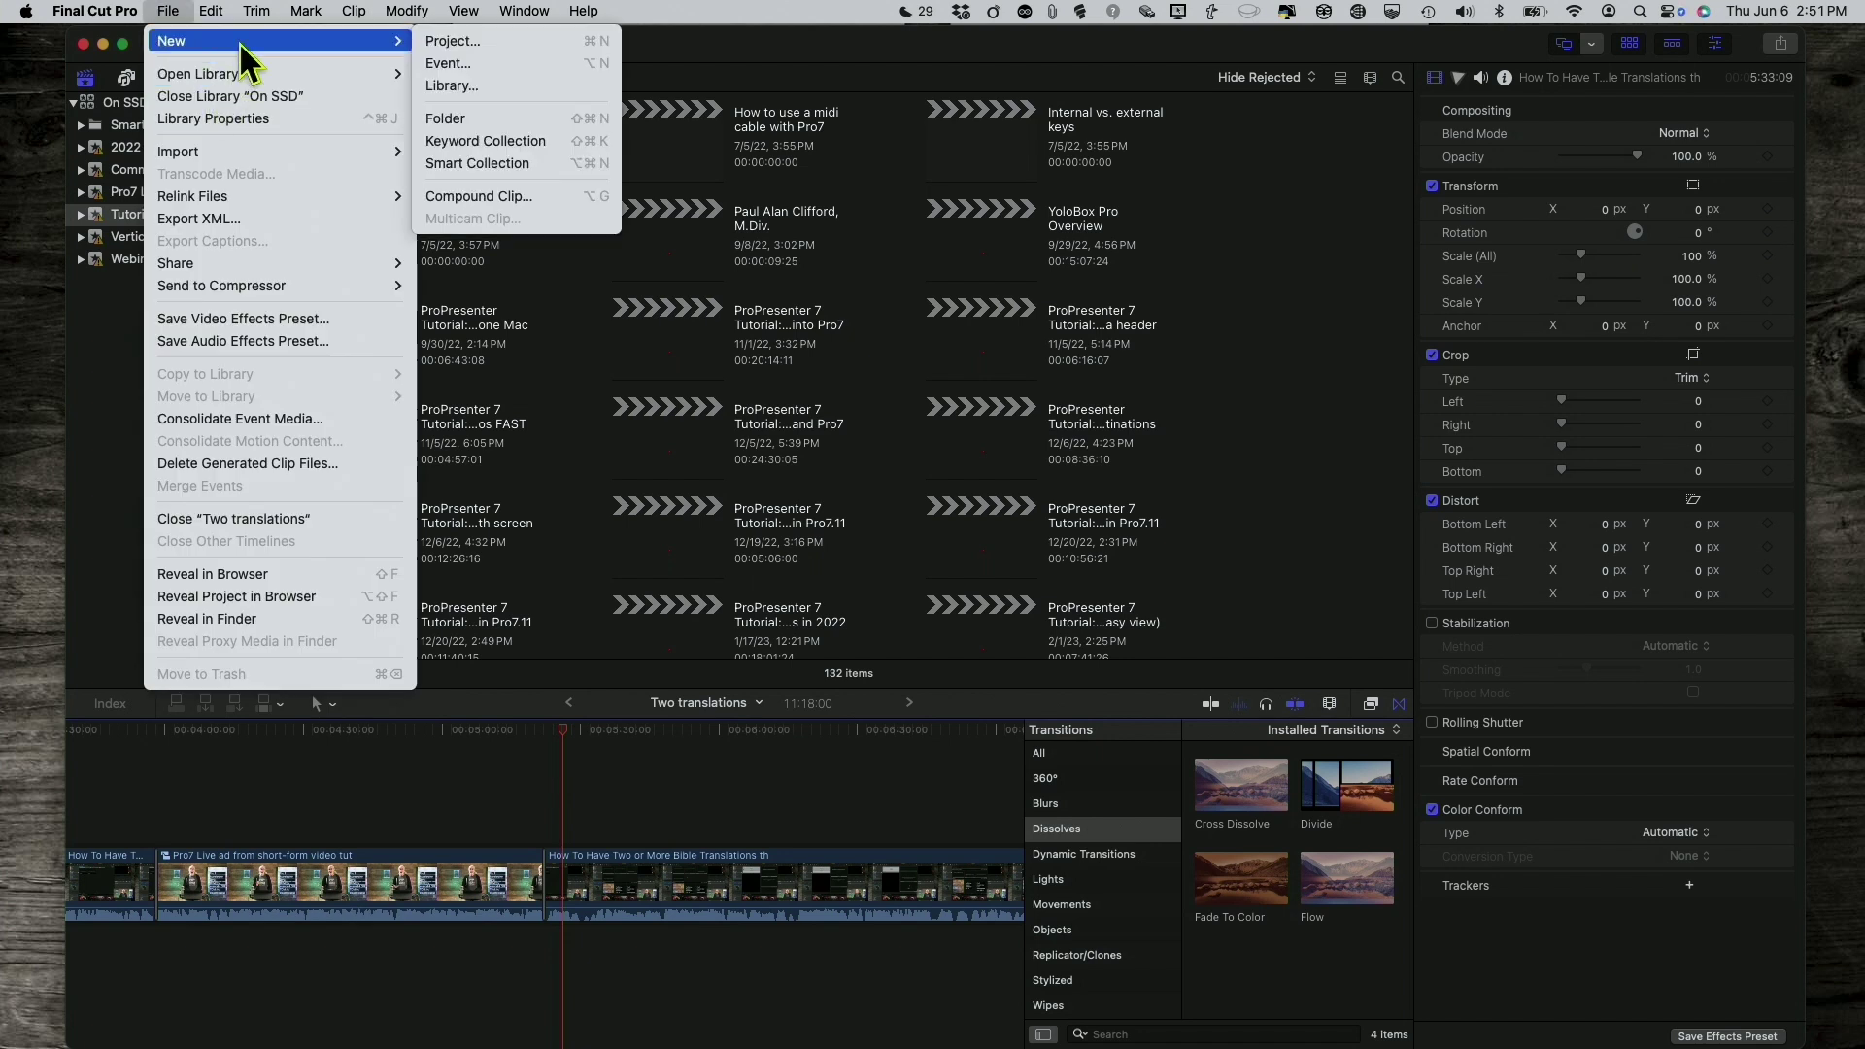
{"action": "left_click", "coordinate": [455, 40]}
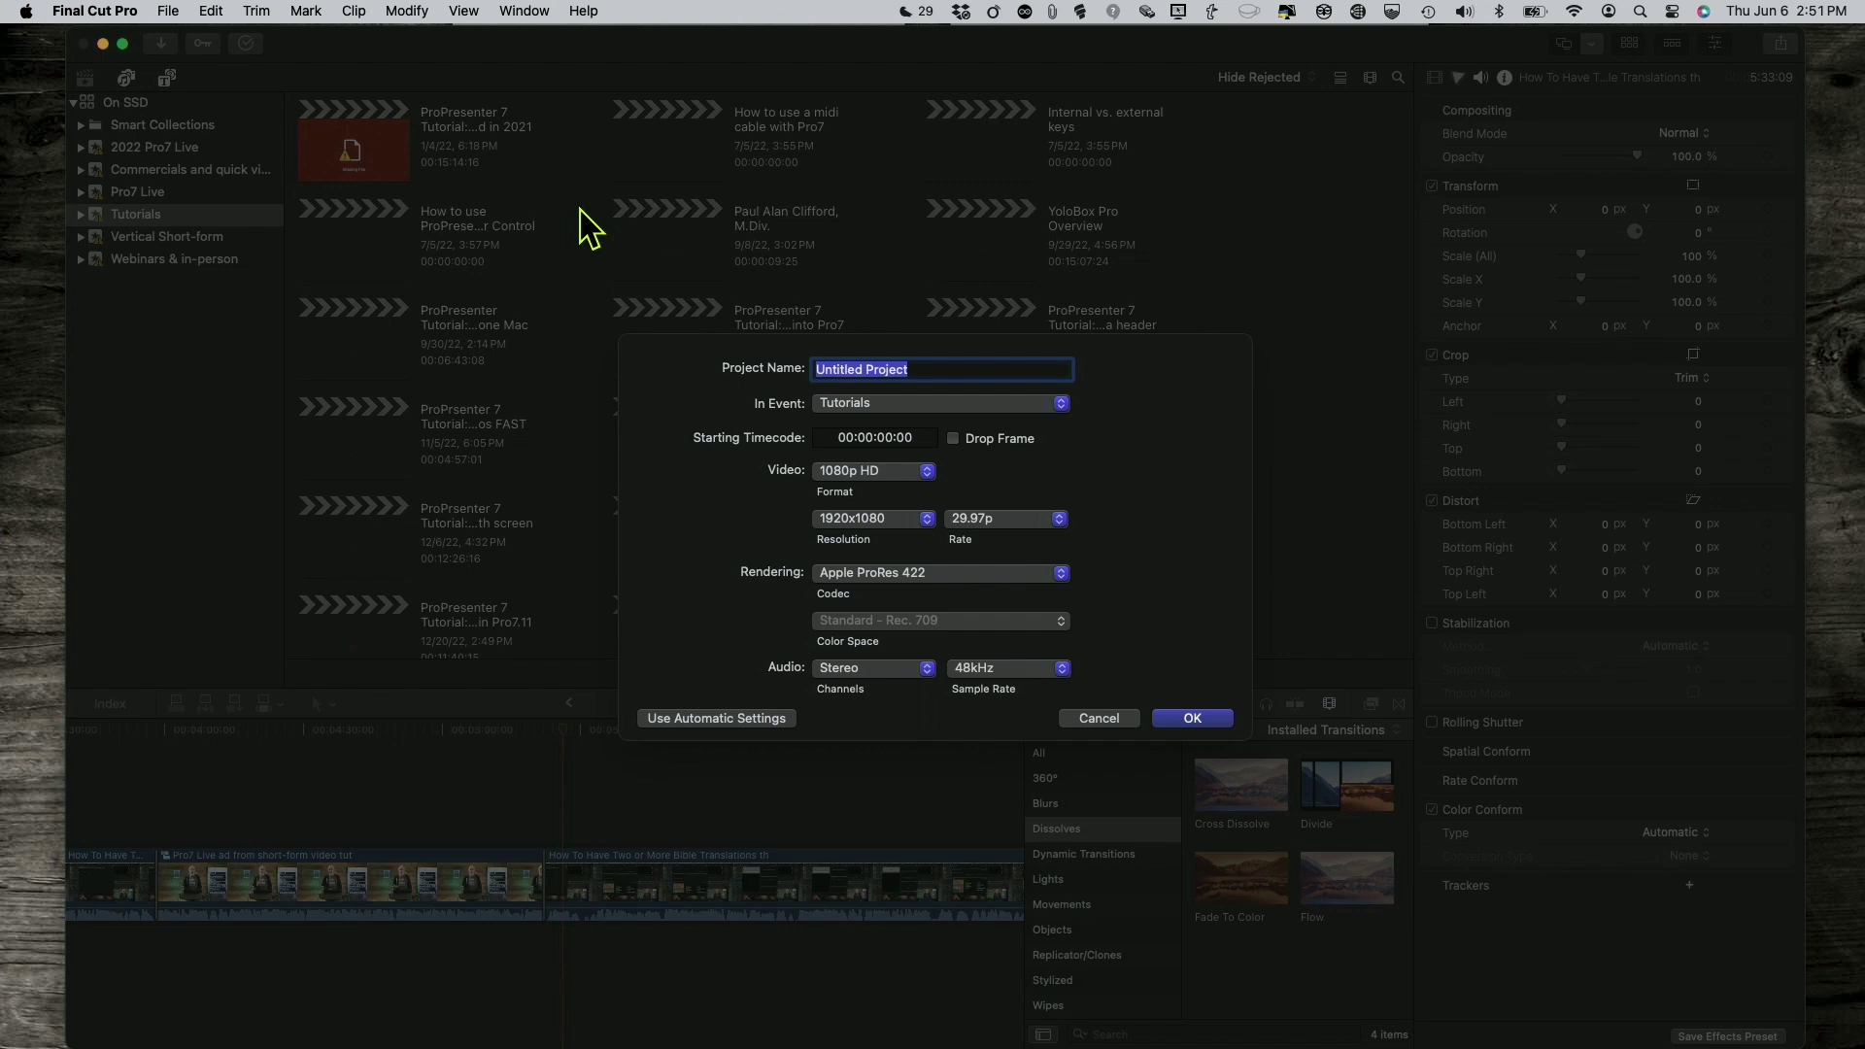
{"action": "type", "text": "ppt"}
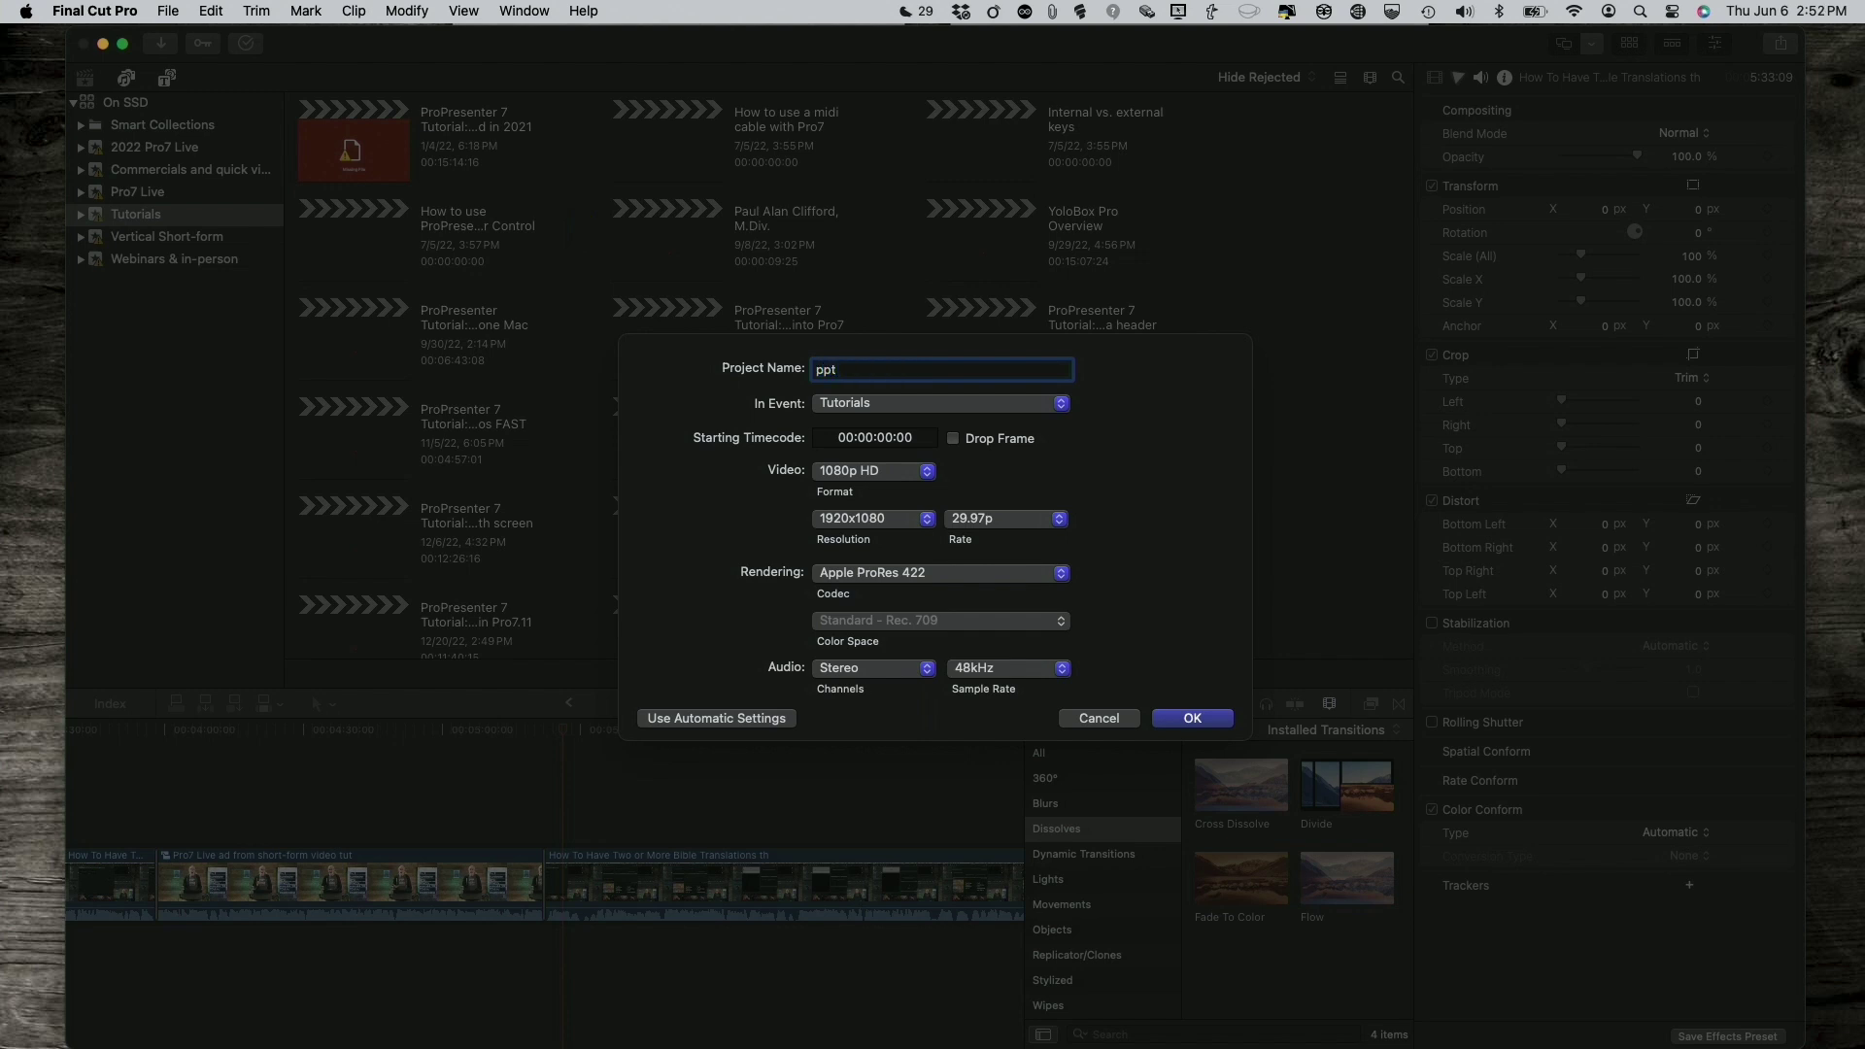
{"action": "type", "text": " clips"}
{"action": "key", "text": "Return"}
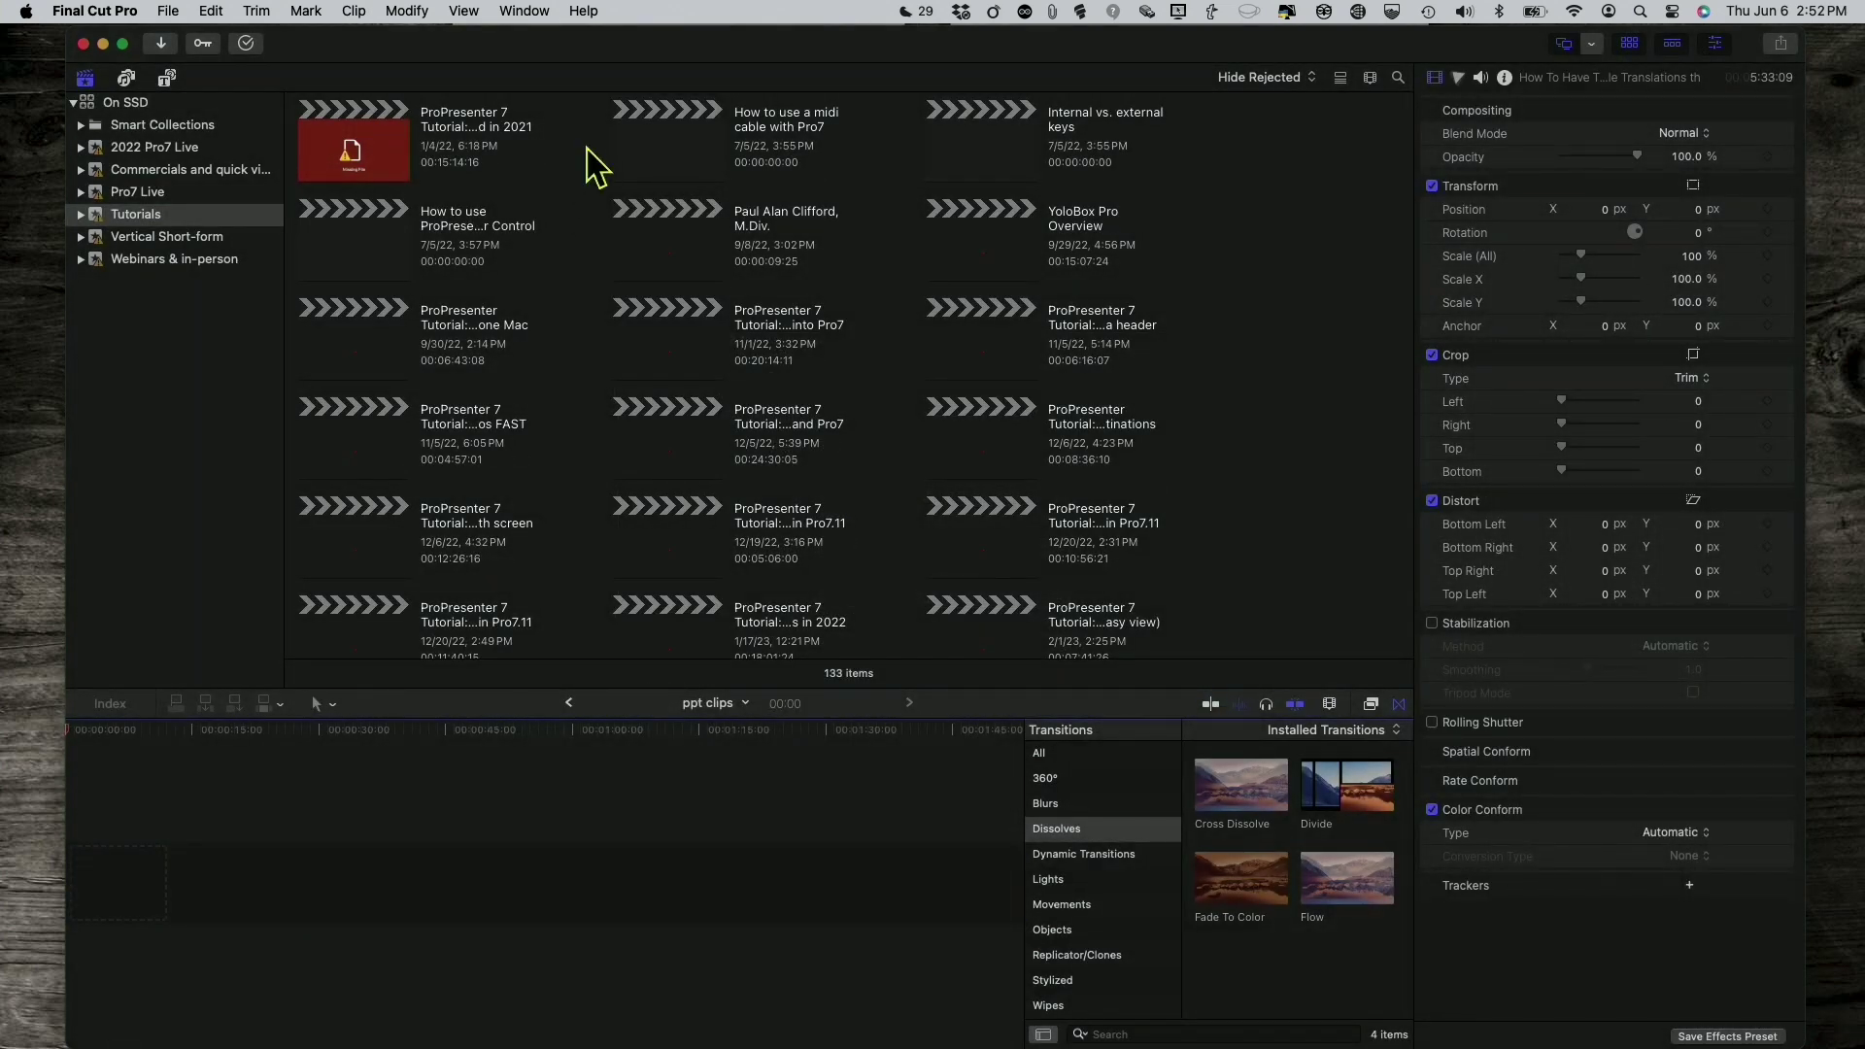
Start importing media and browse to the user's home folder
{"action": "key", "text": "super+i"}
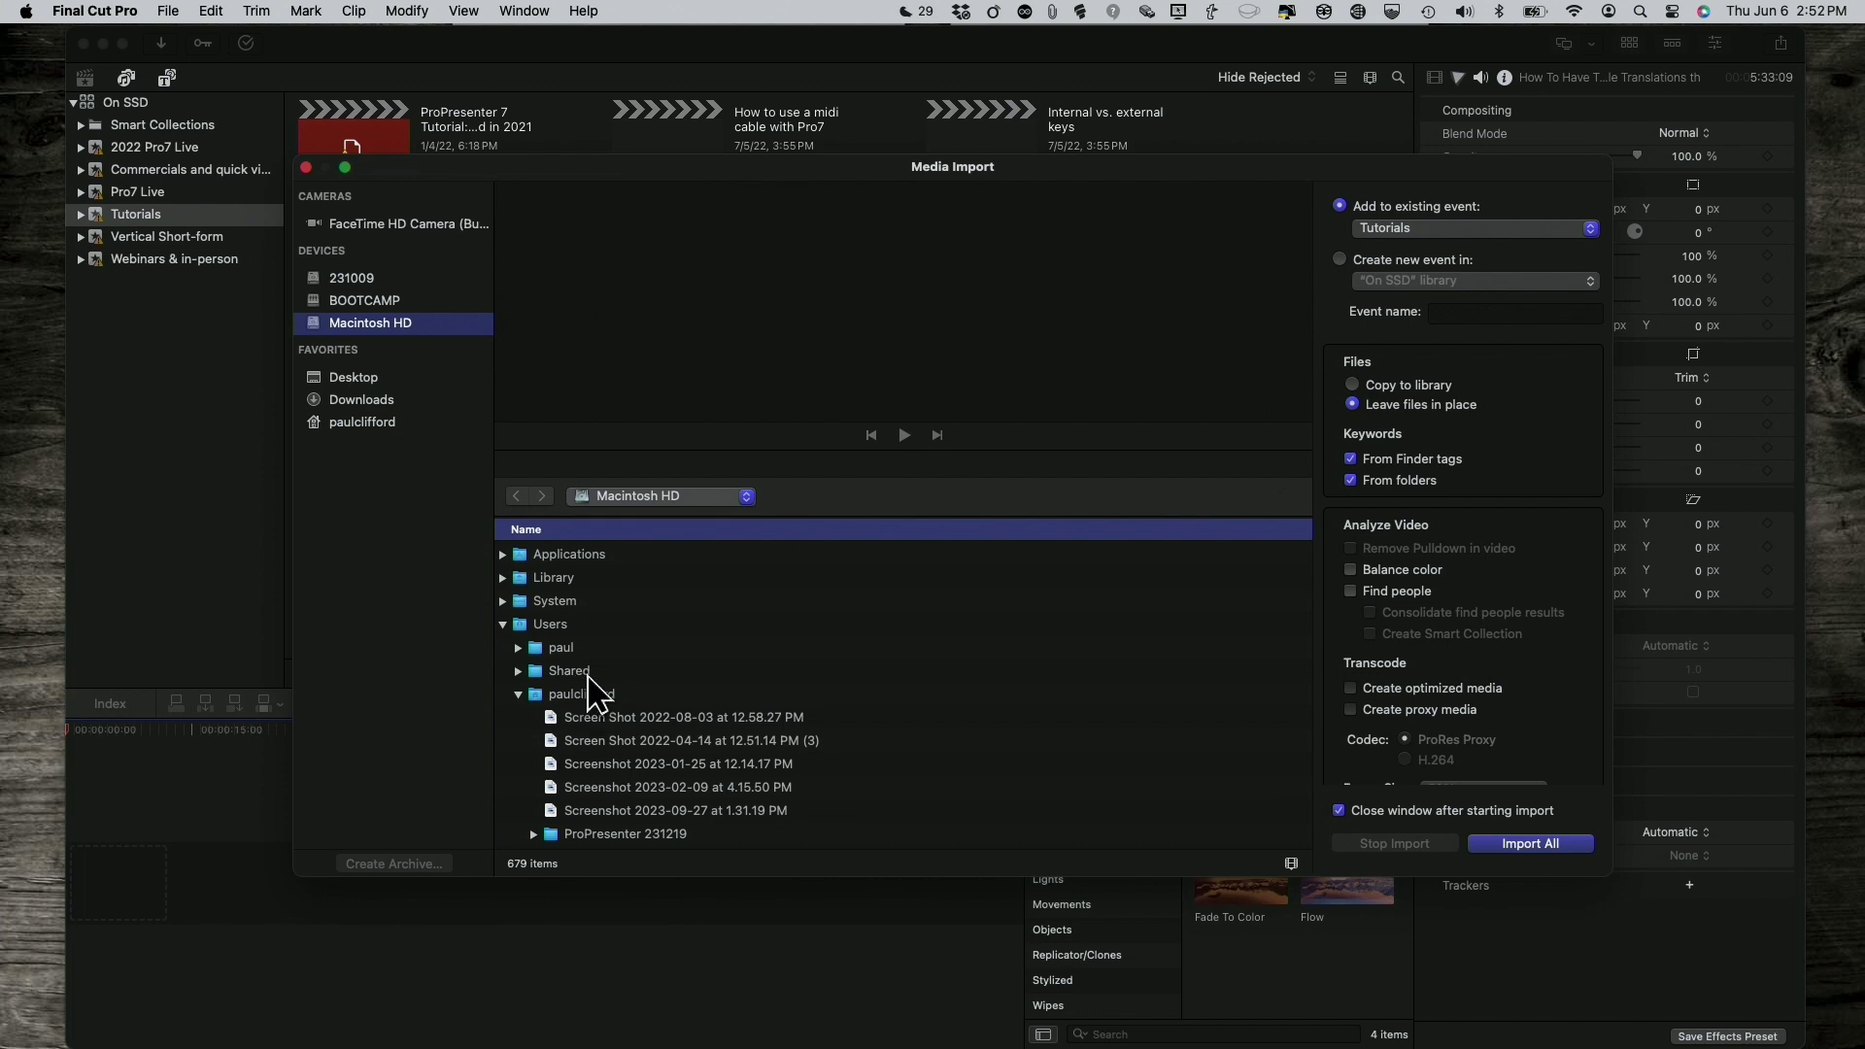
{"action": "double_click", "coordinate": [592, 694]}
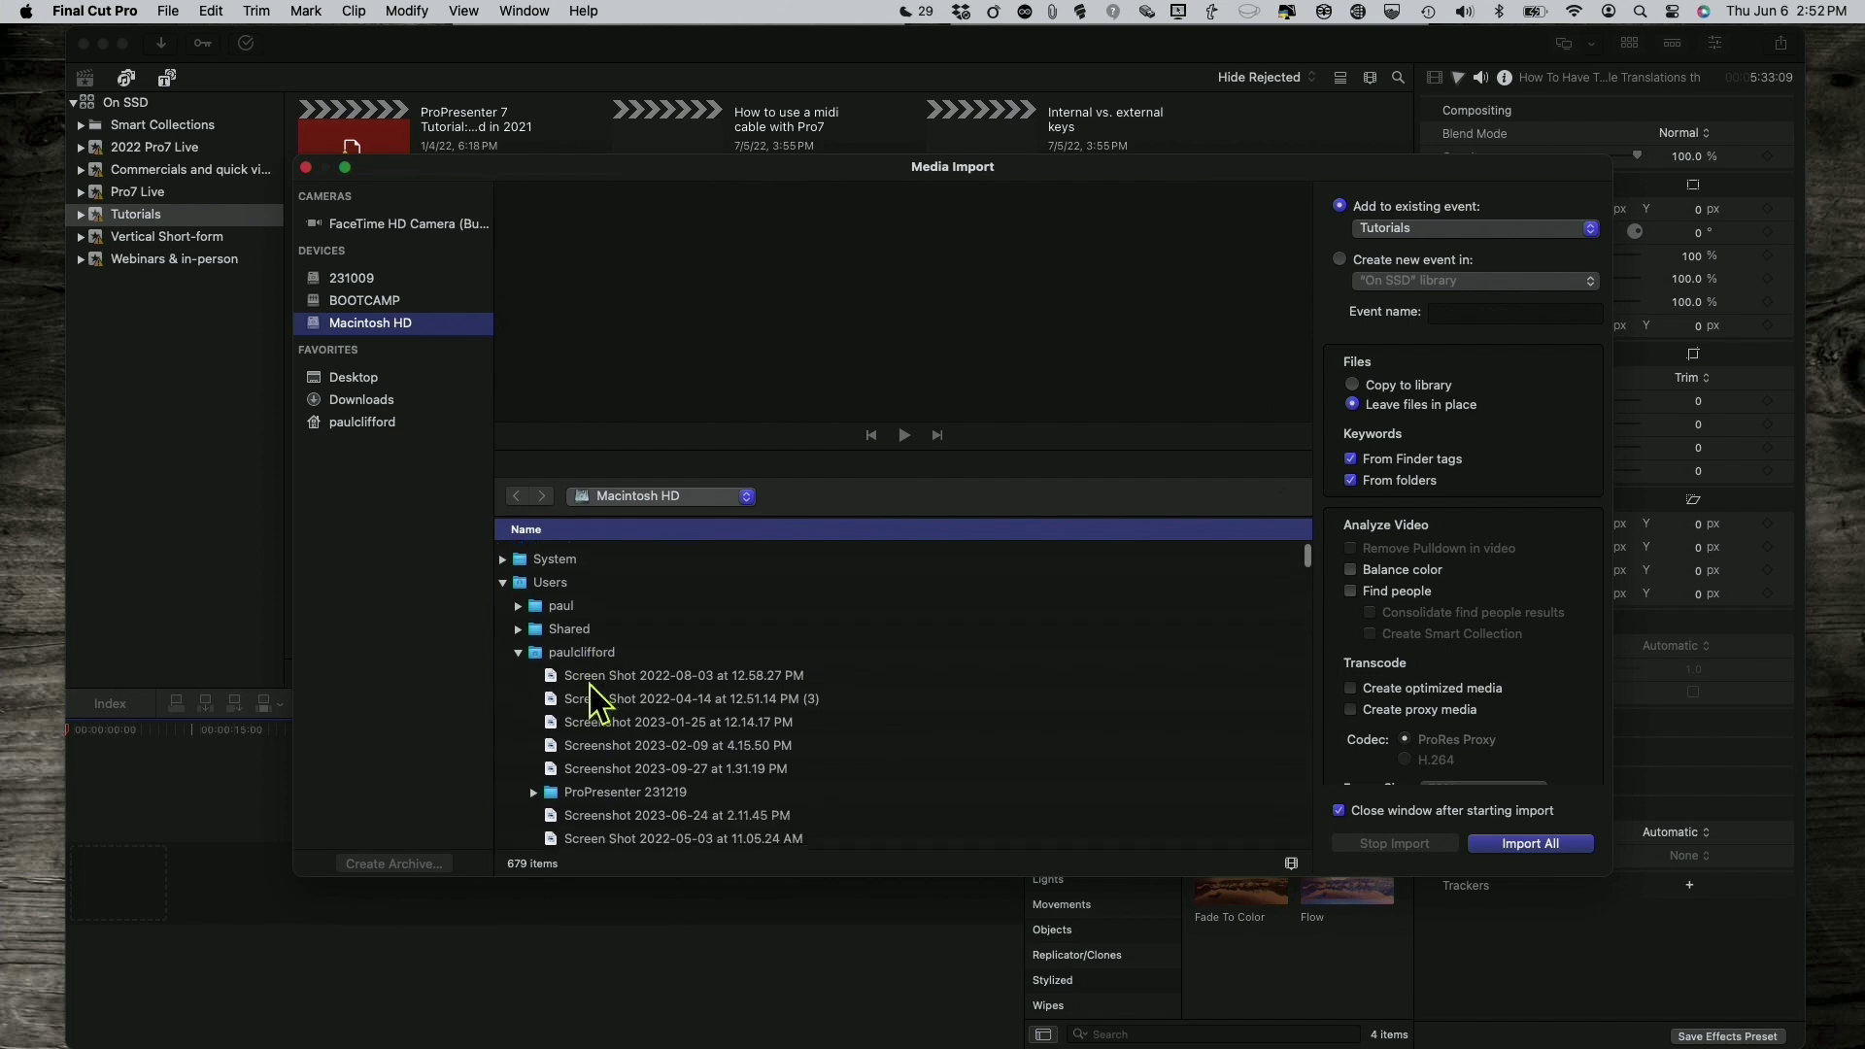
Search the Mac for "test ppt.mov" and open the matching movie in QuickTime Player
{"action": "key", "text": "super+space"}
{"action": "type", "text": "test"}
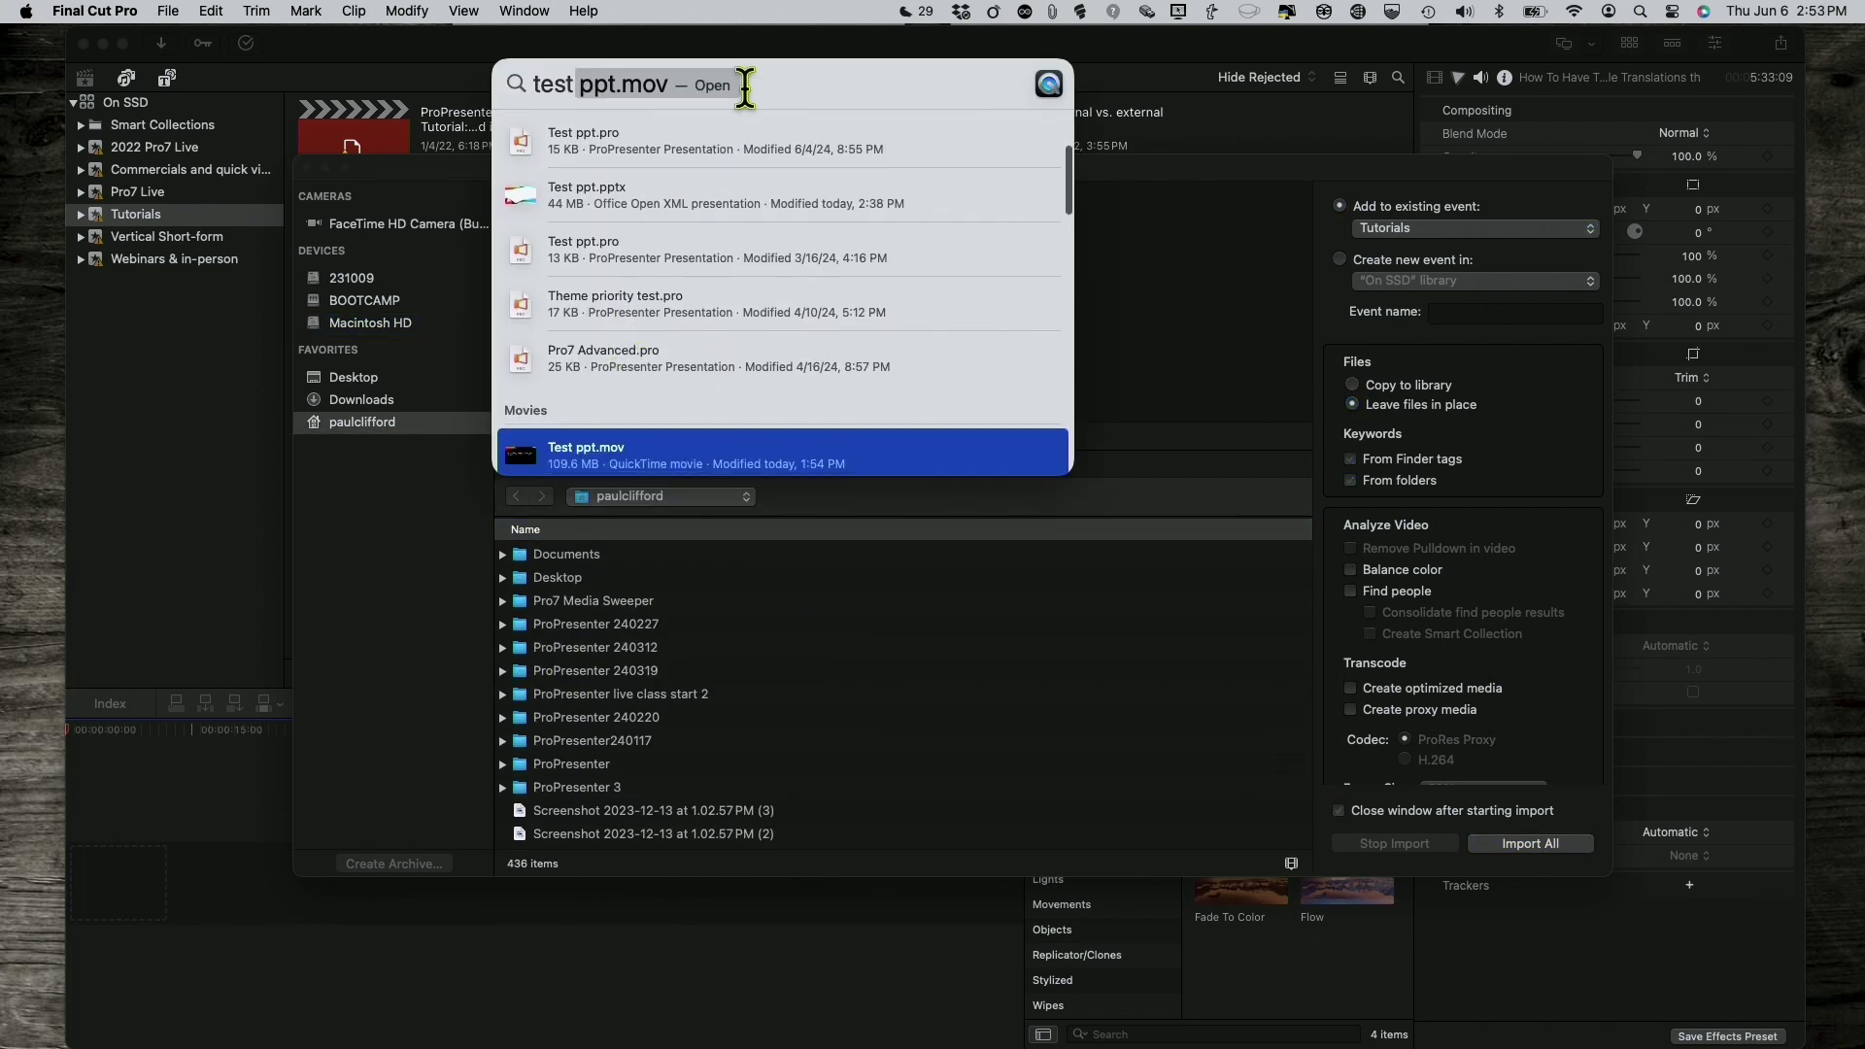
{"action": "key", "text": "BackSpace"}
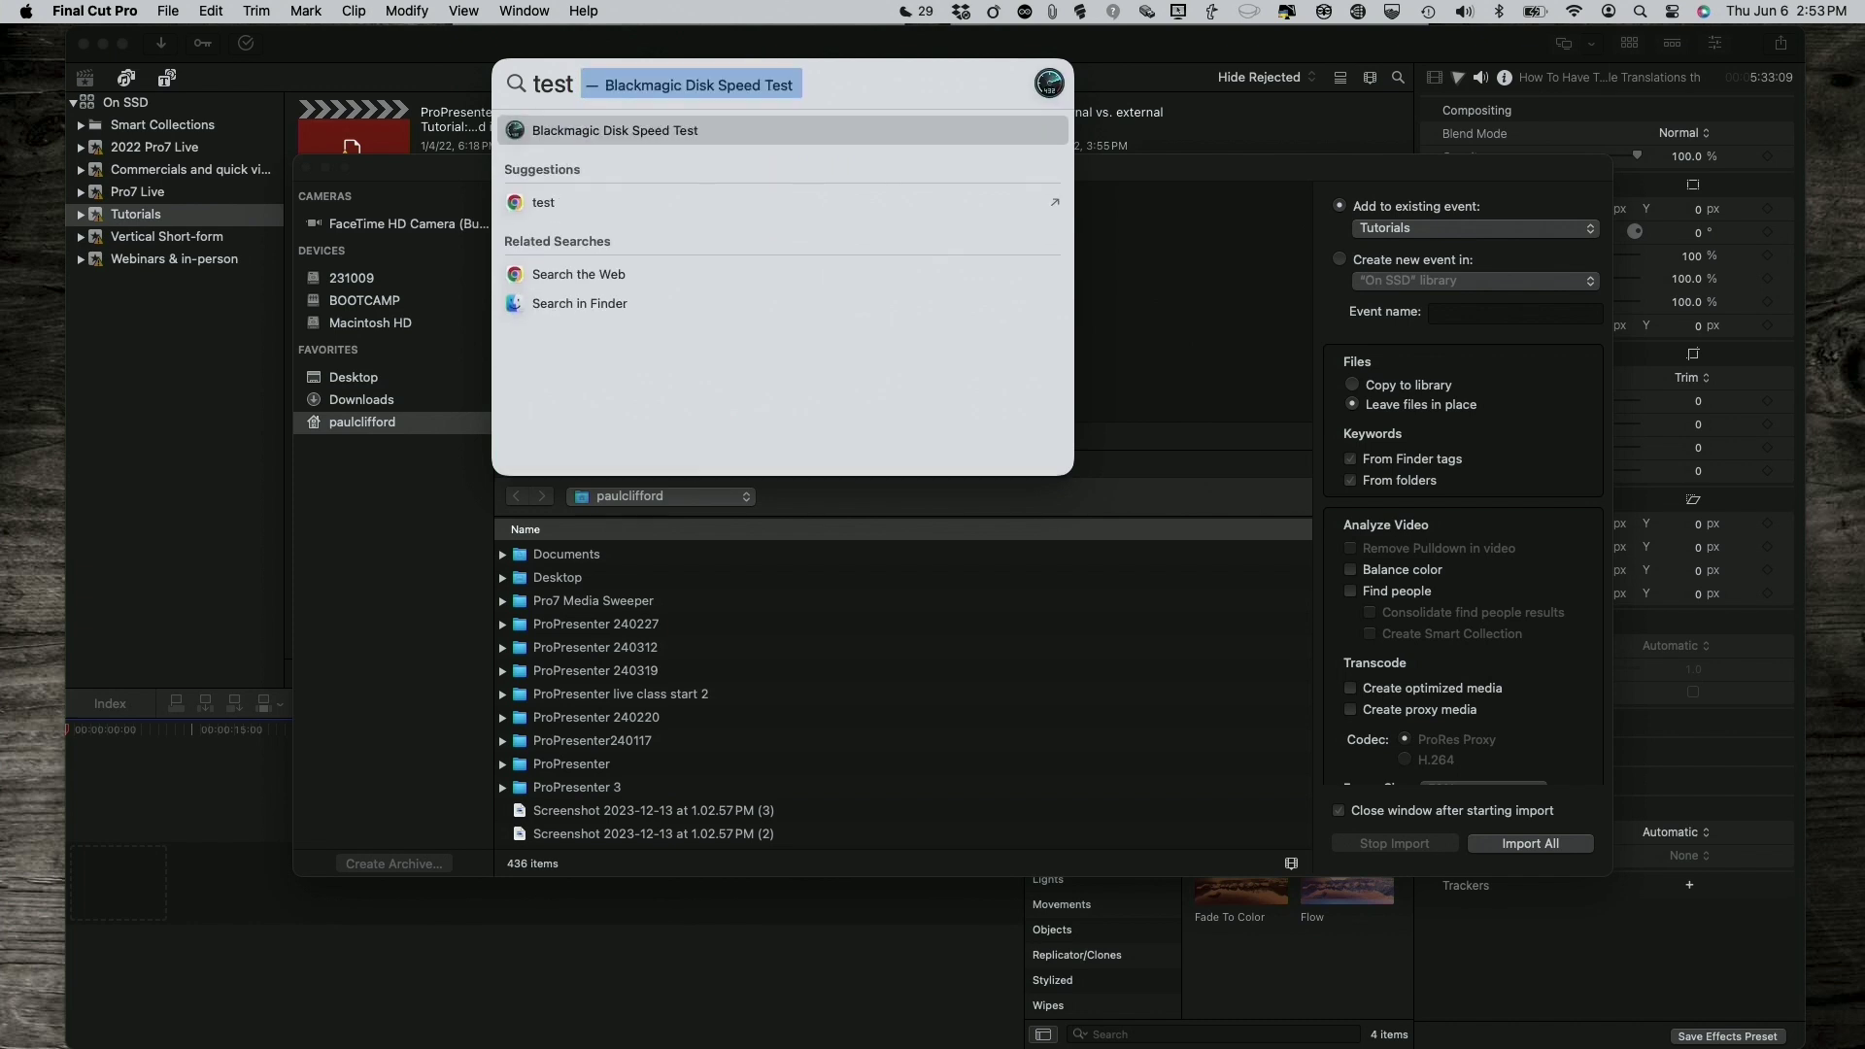
{"action": "type", "text": "ppt."}
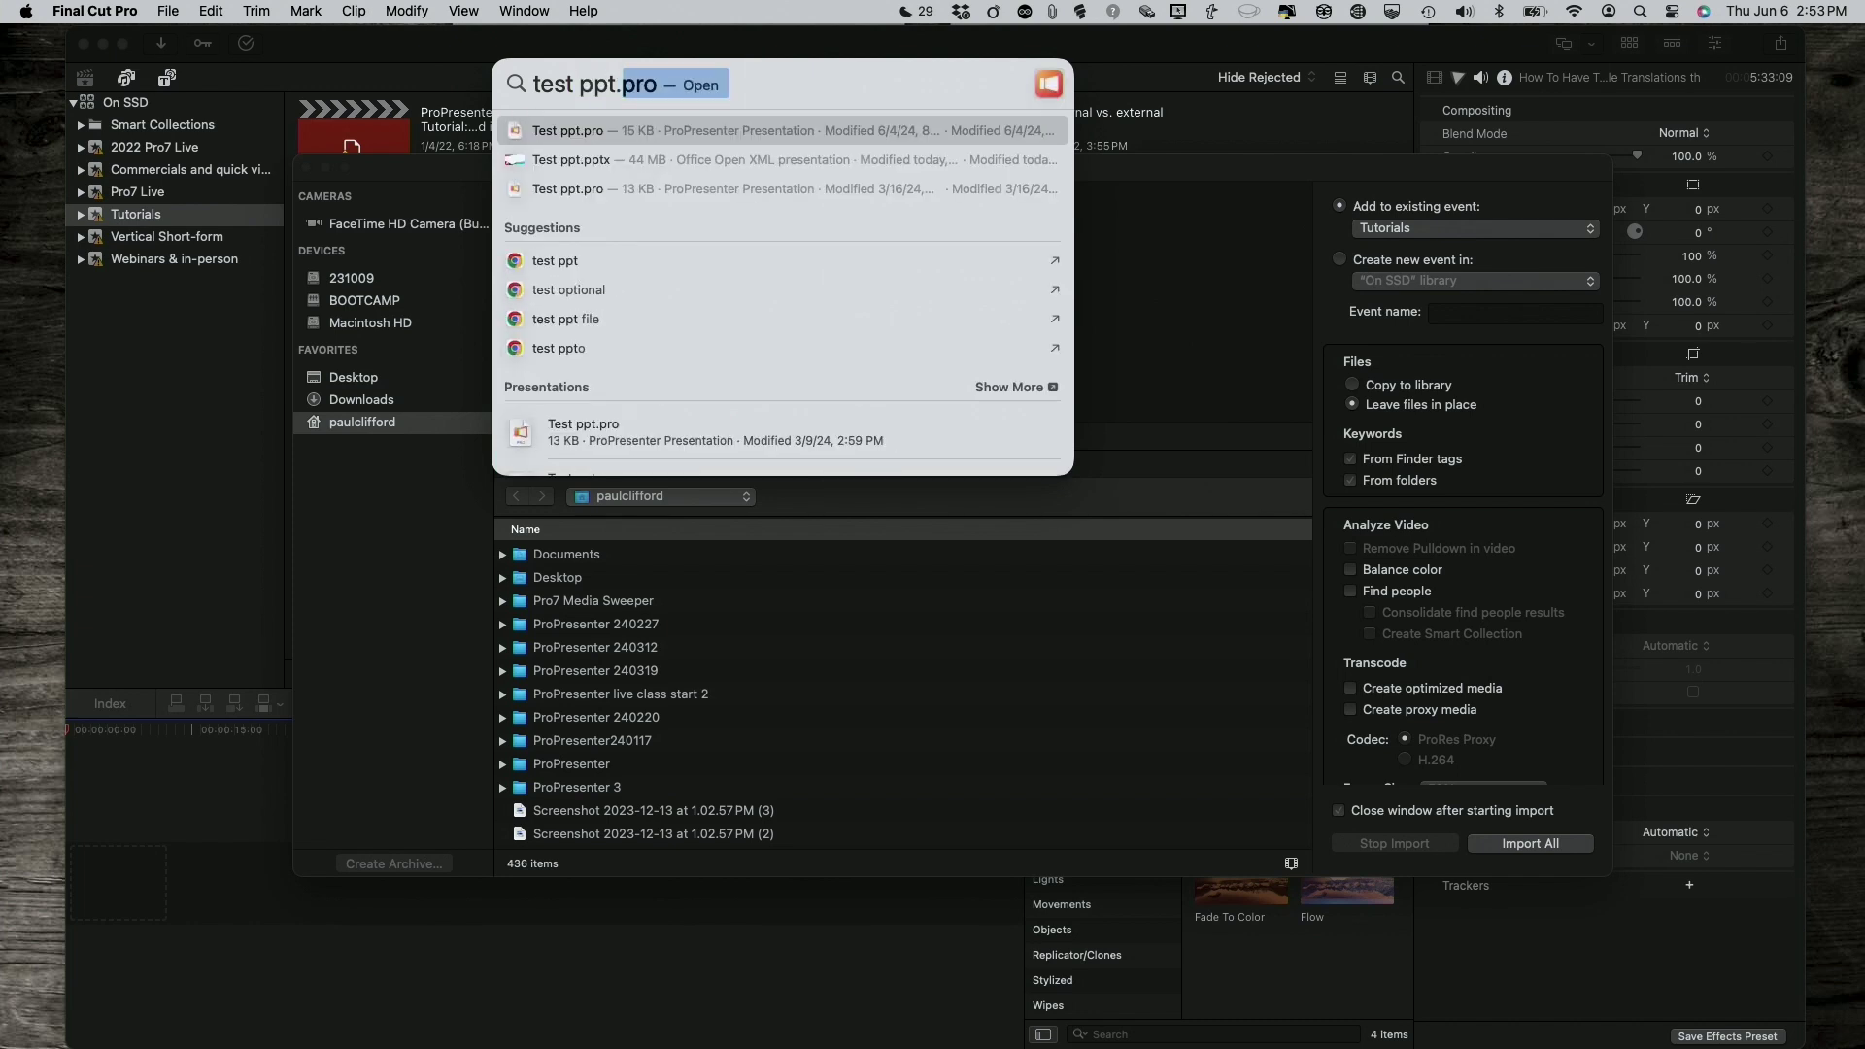
{"action": "type", "text": "mov"}
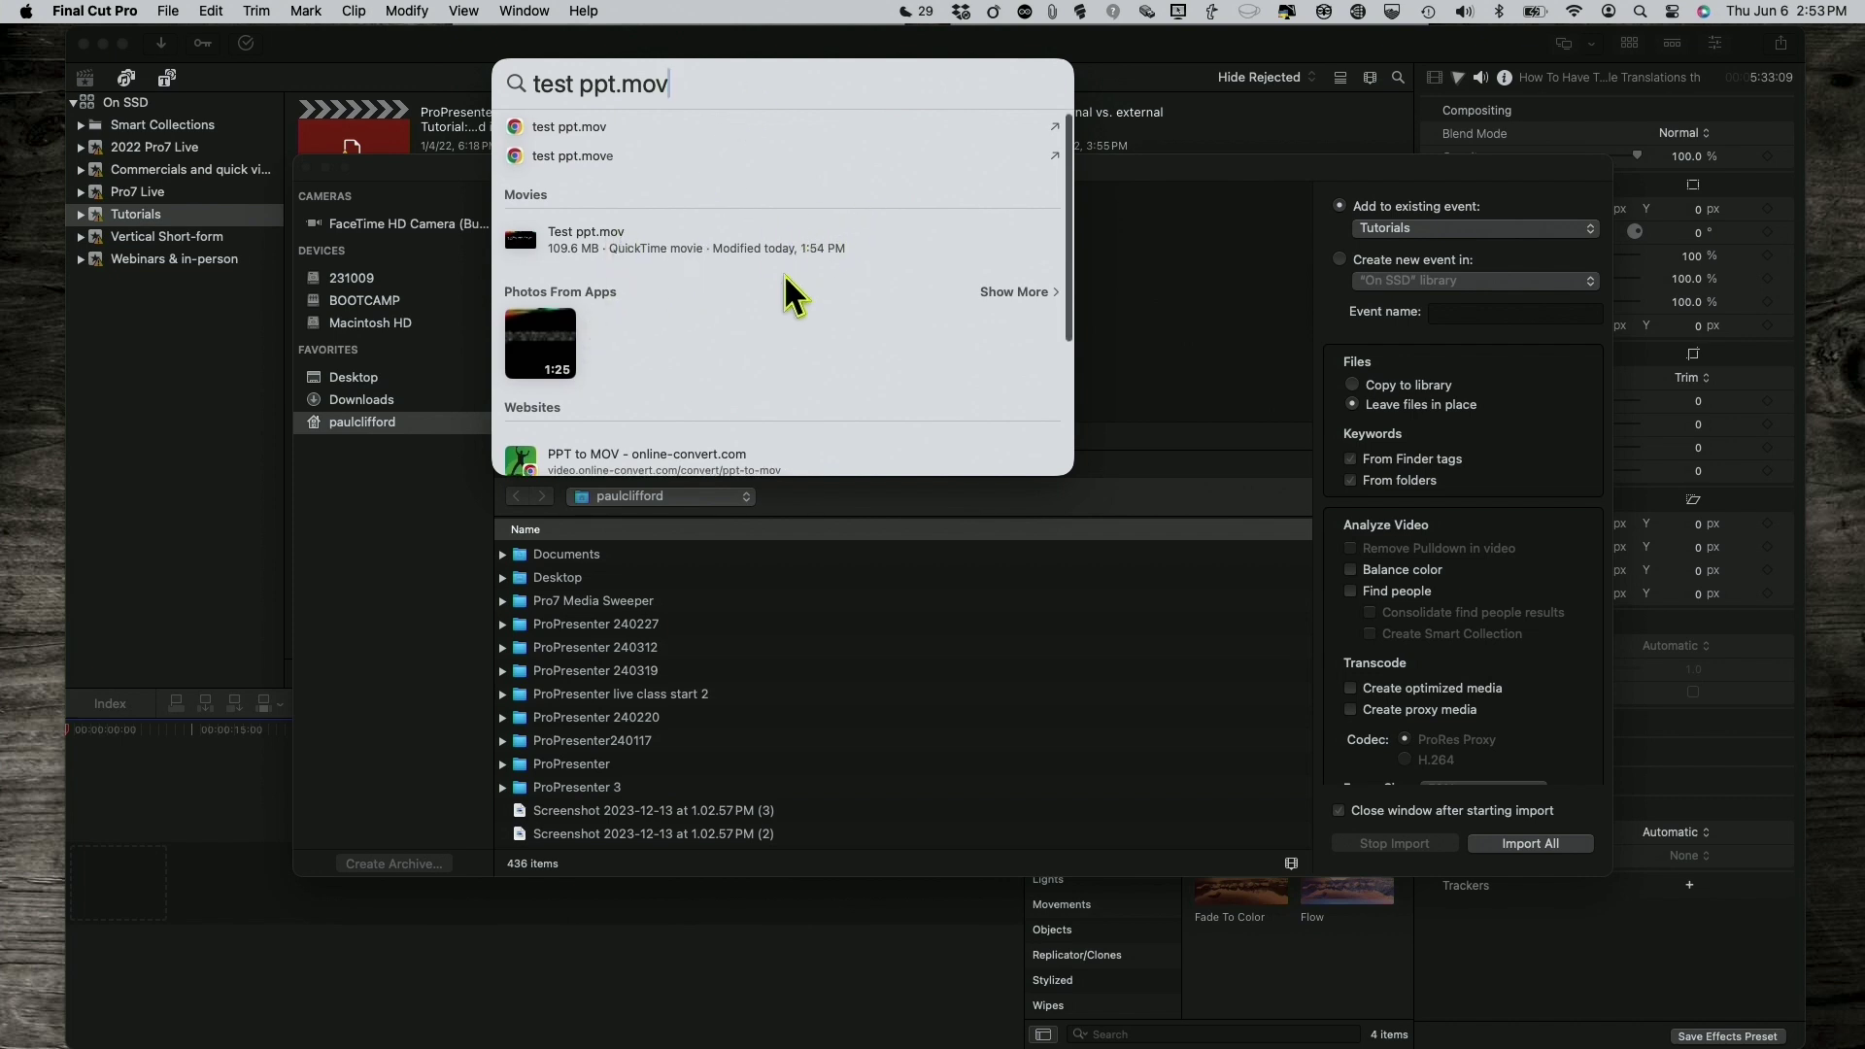
{"action": "scroll", "coordinate": [785, 276], "scroll_direction": "down", "scroll_amount": 5}
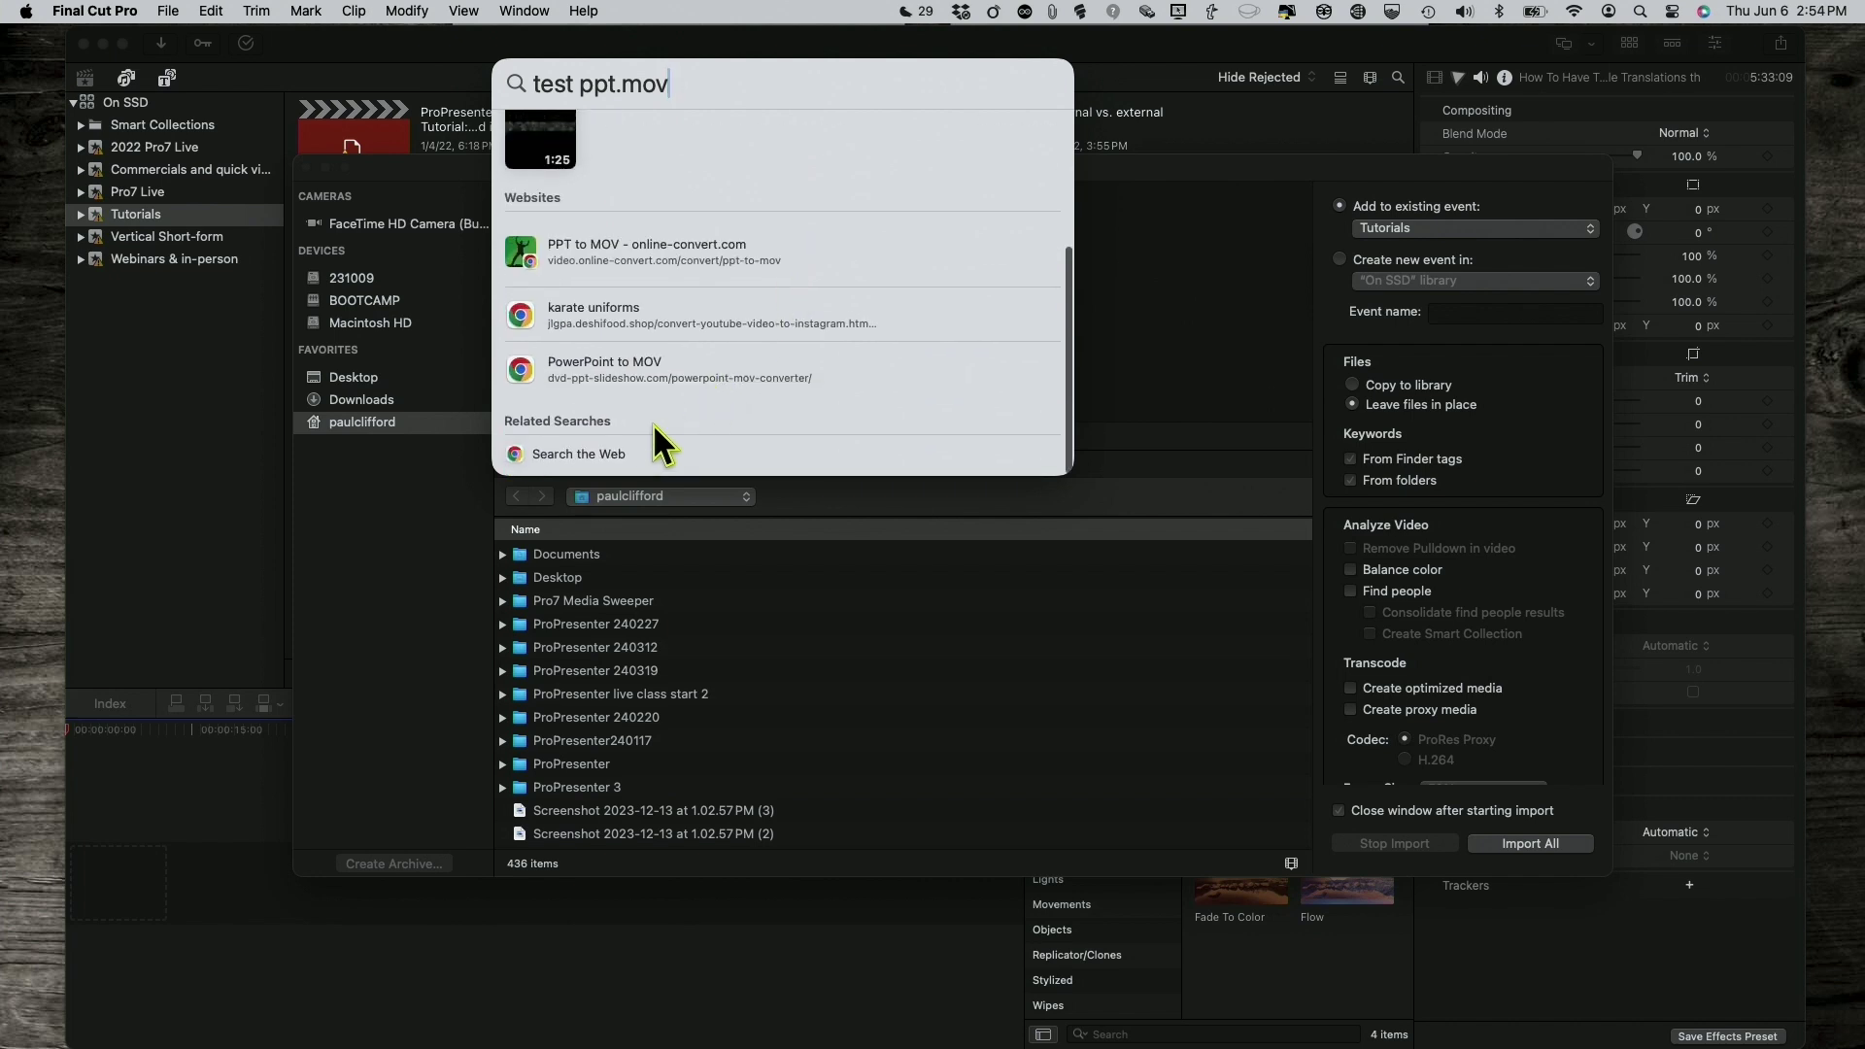
{"action": "scroll", "coordinate": [641, 388], "scroll_direction": "up", "scroll_amount": 5}
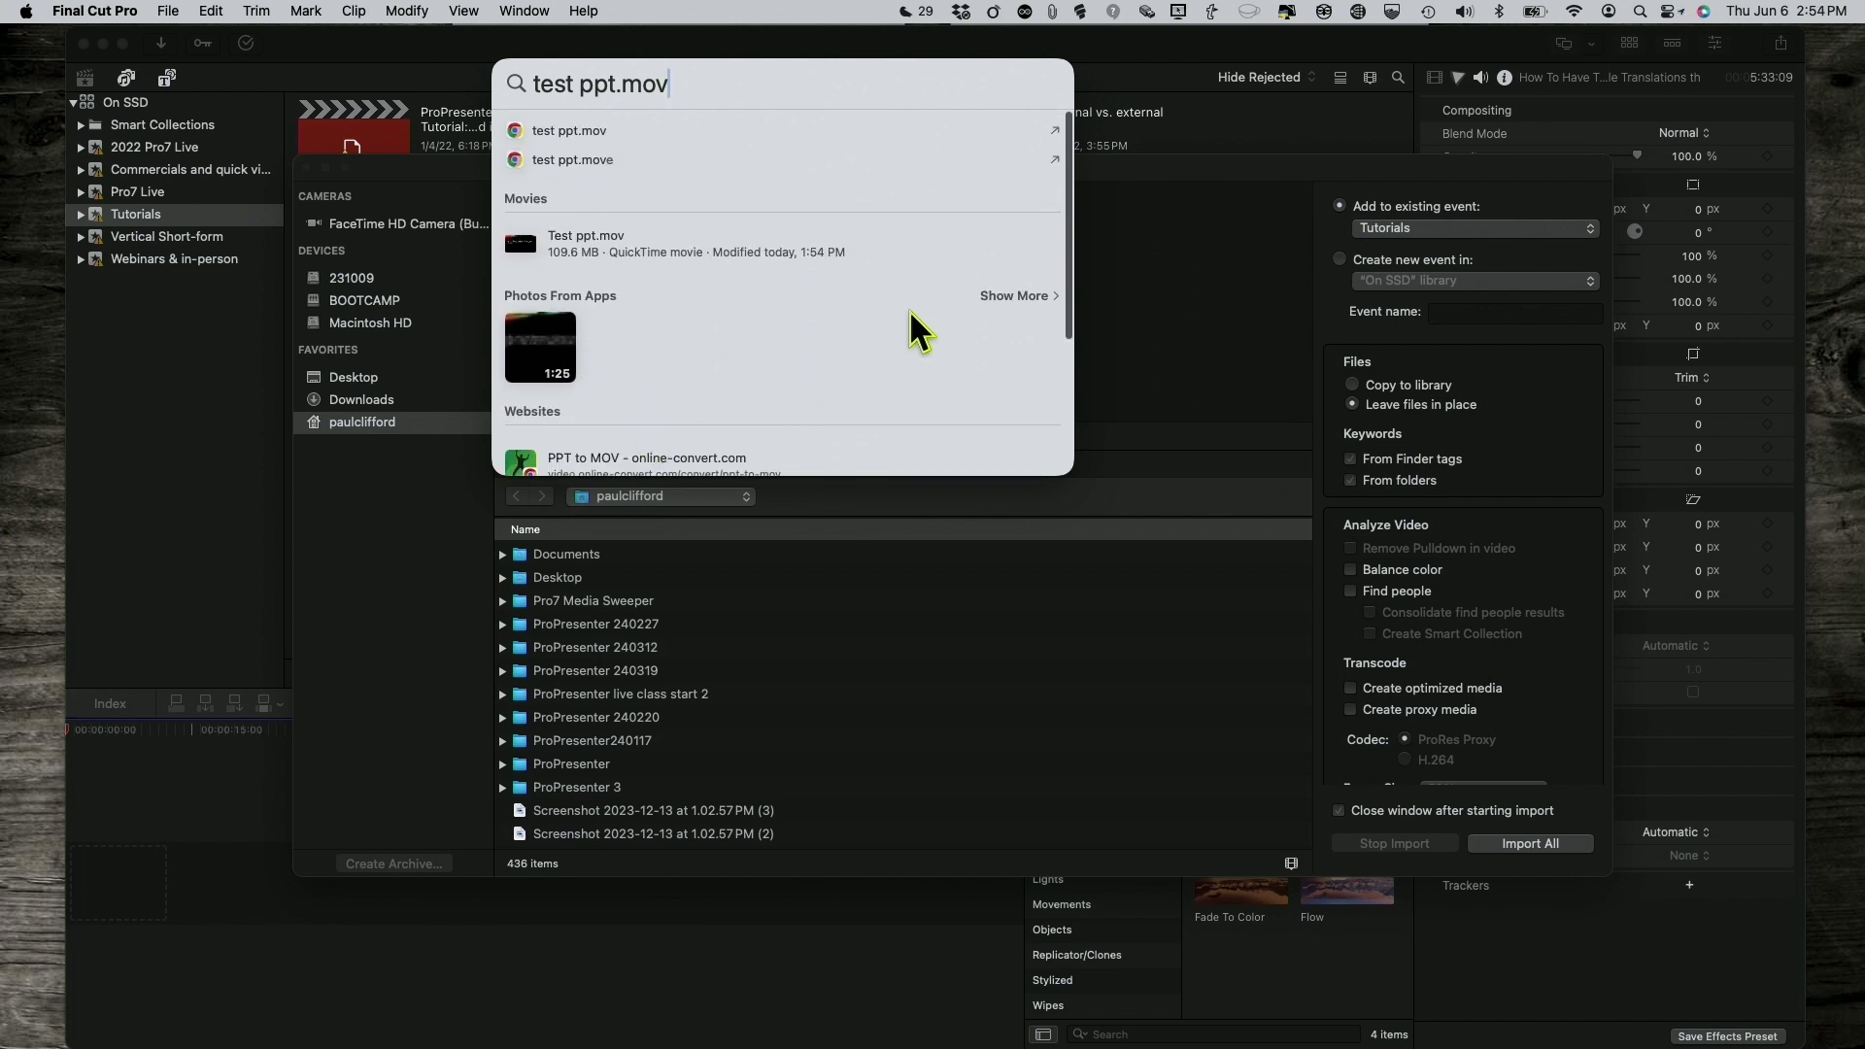
{"action": "left_click", "coordinate": [1014, 297]}
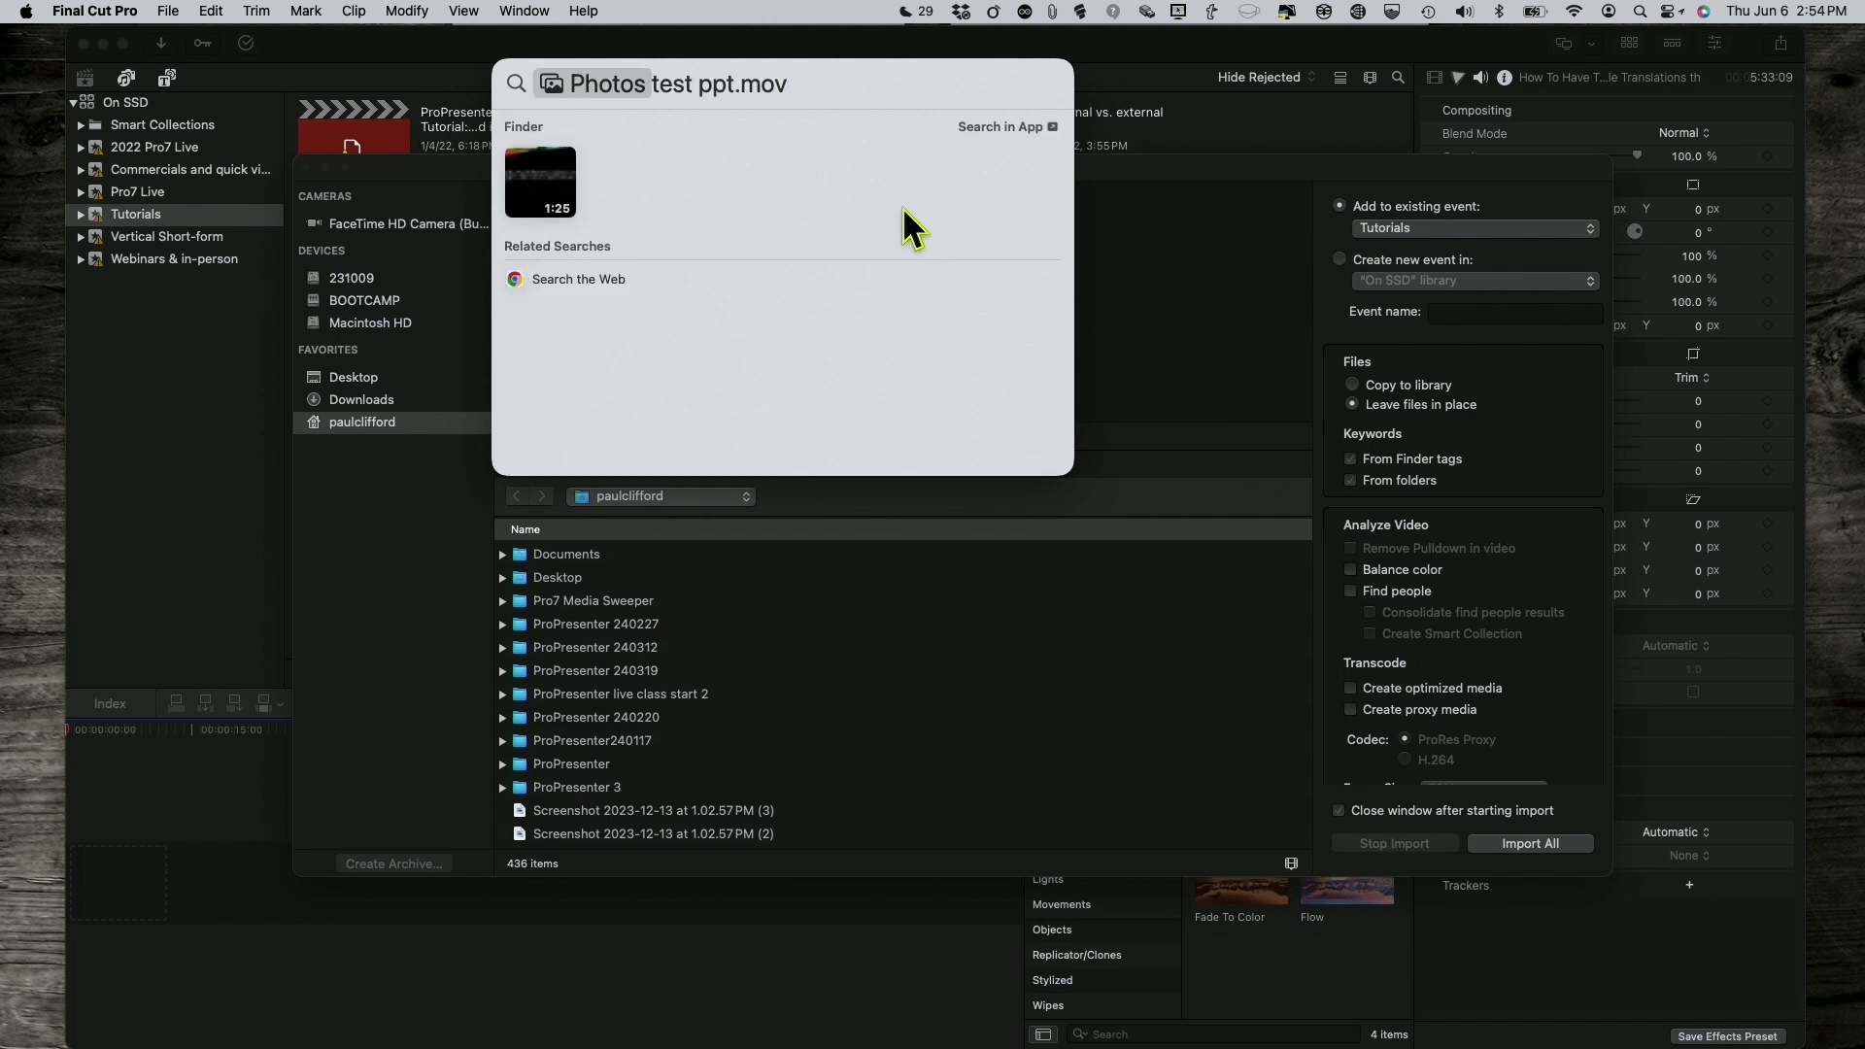
{"action": "left_click", "coordinate": [545, 202]}
{"action": "double_click", "coordinate": [545, 202]}
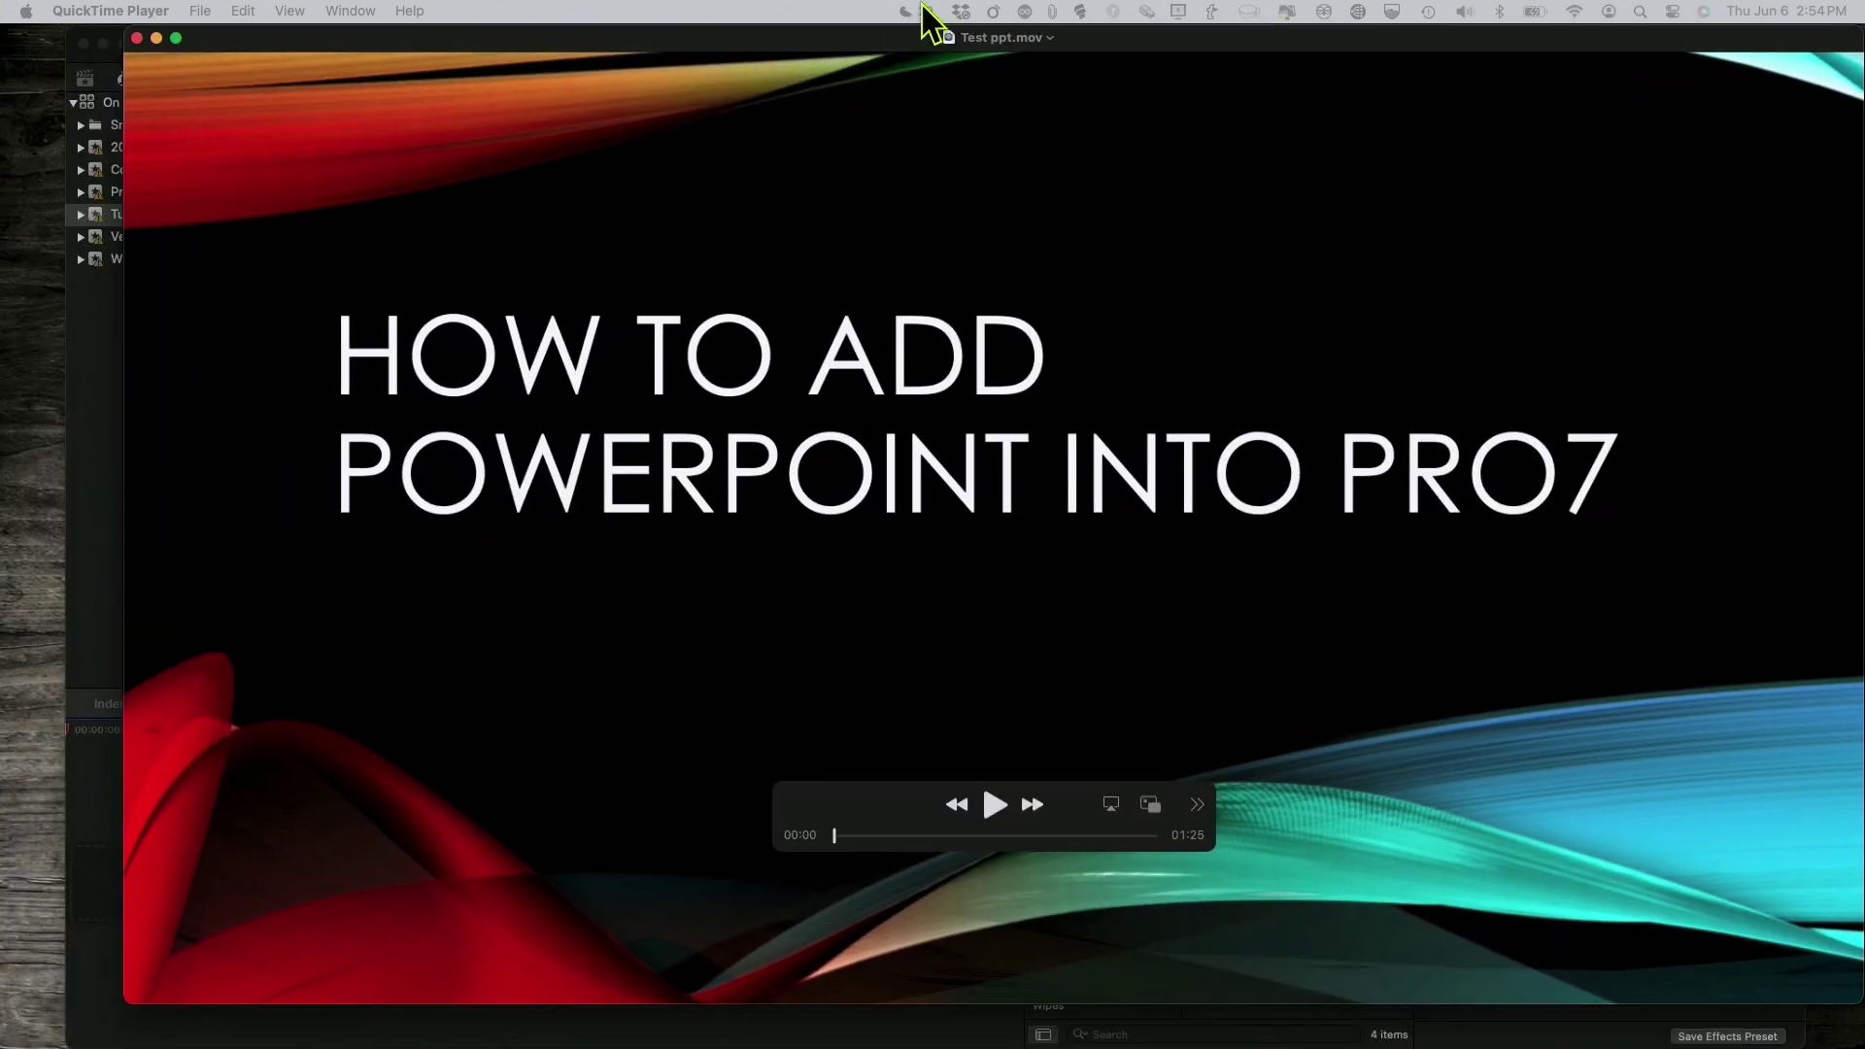
Play Test ppt.mov up to the second slide at 00:09, and quit QuickTime Player
{"action": "left_click_drag", "start_coordinate": [923, 6], "coordinate": [887, 20]}
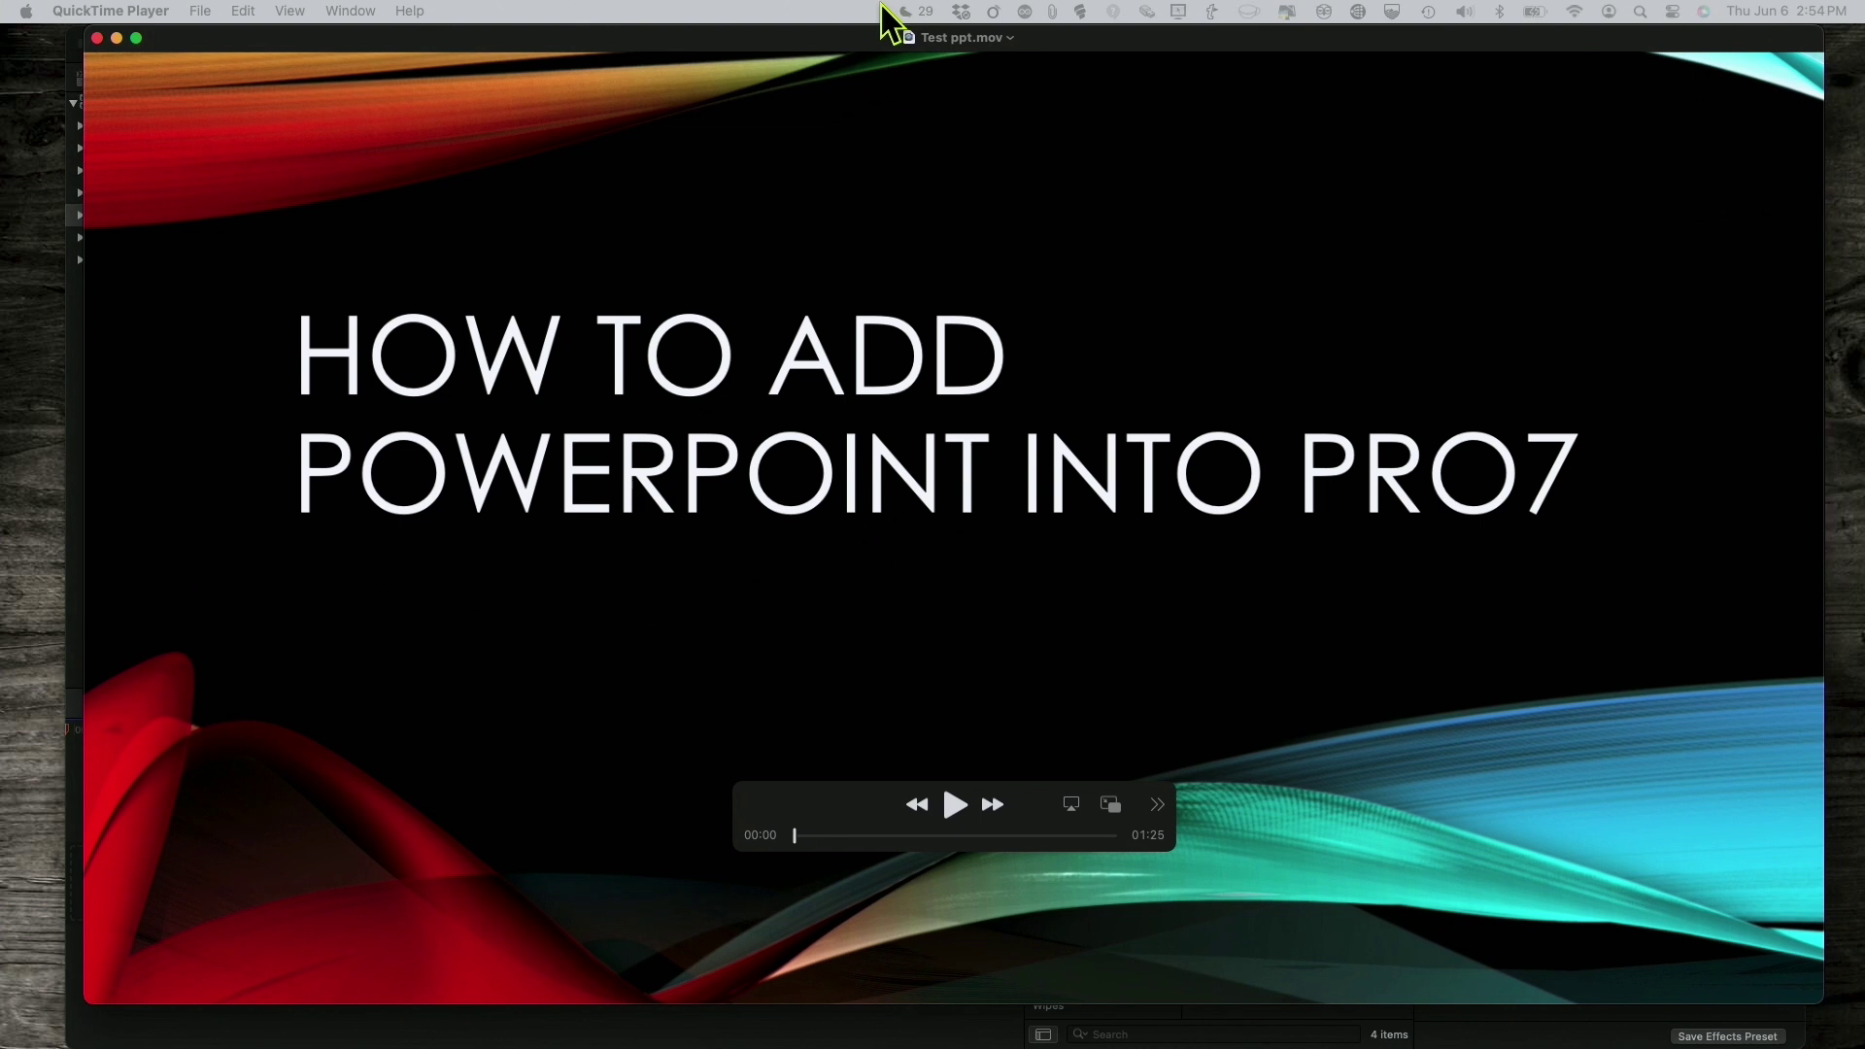
{"action": "left_click", "coordinate": [950, 805]}
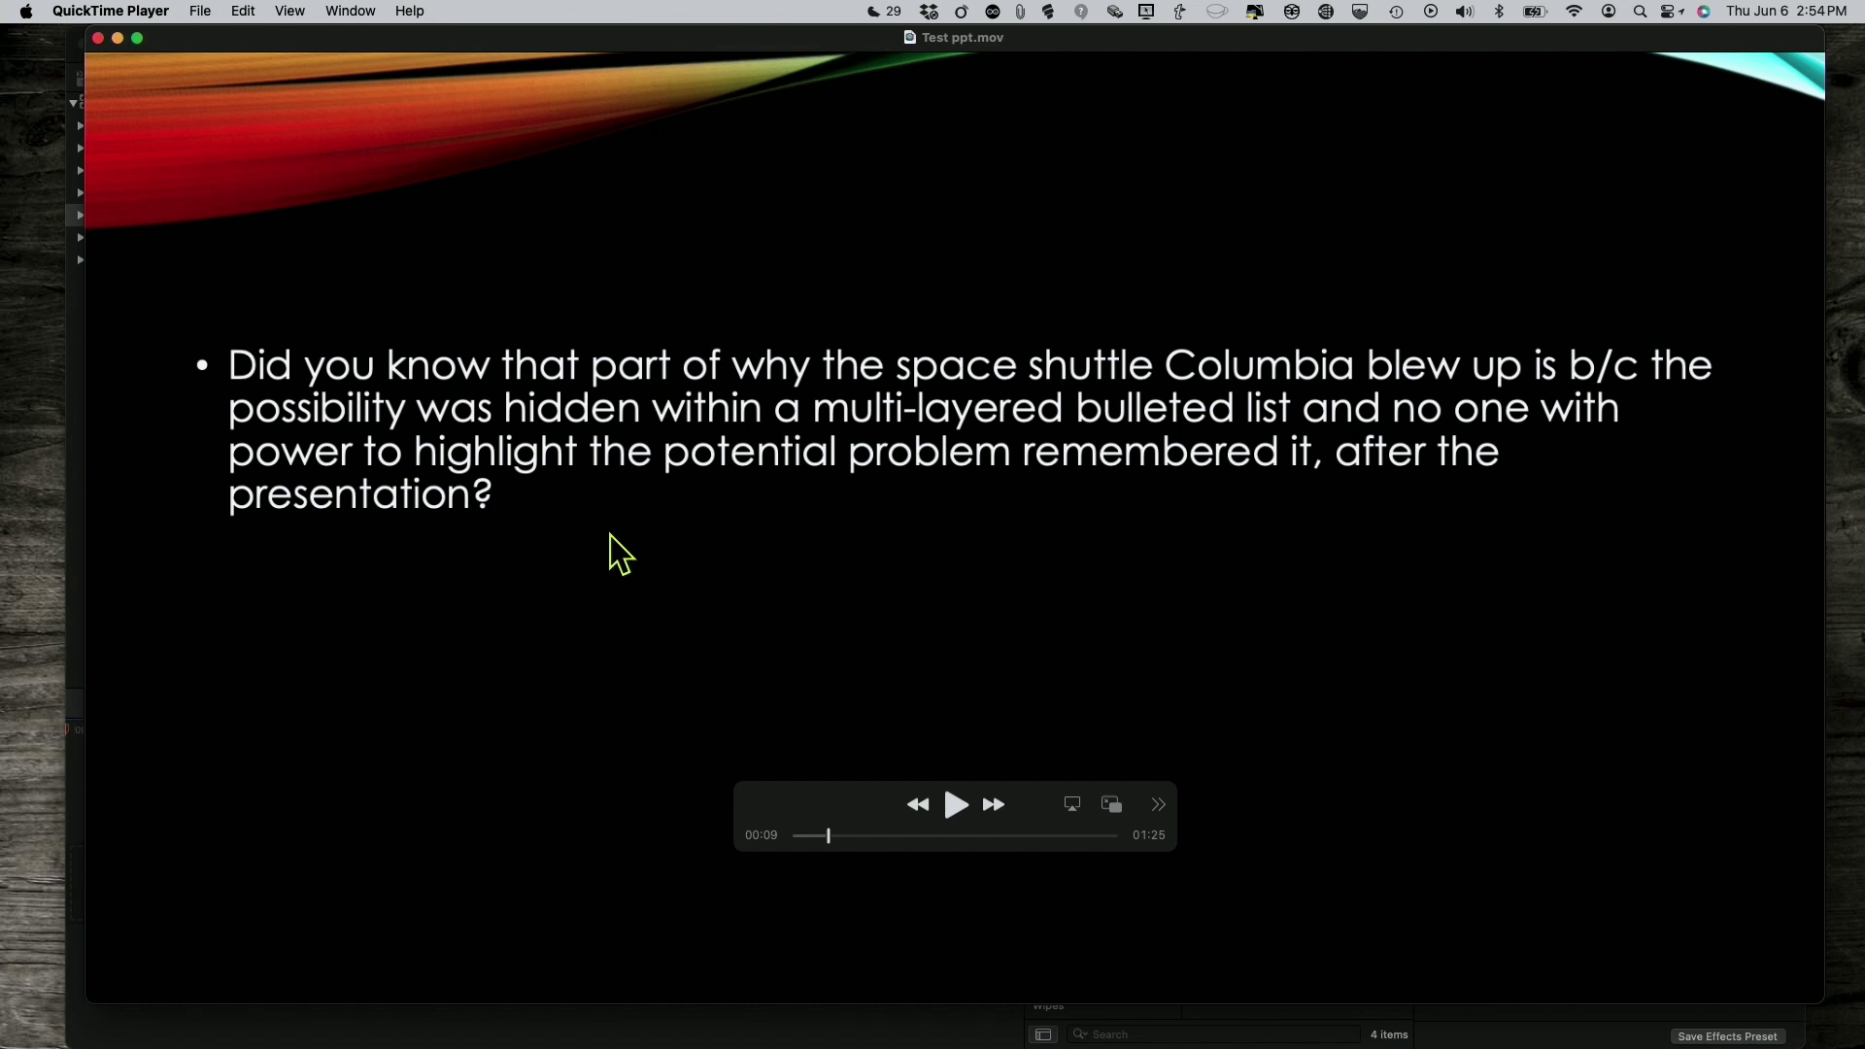
{"action": "left_click", "coordinate": [202, 13]}
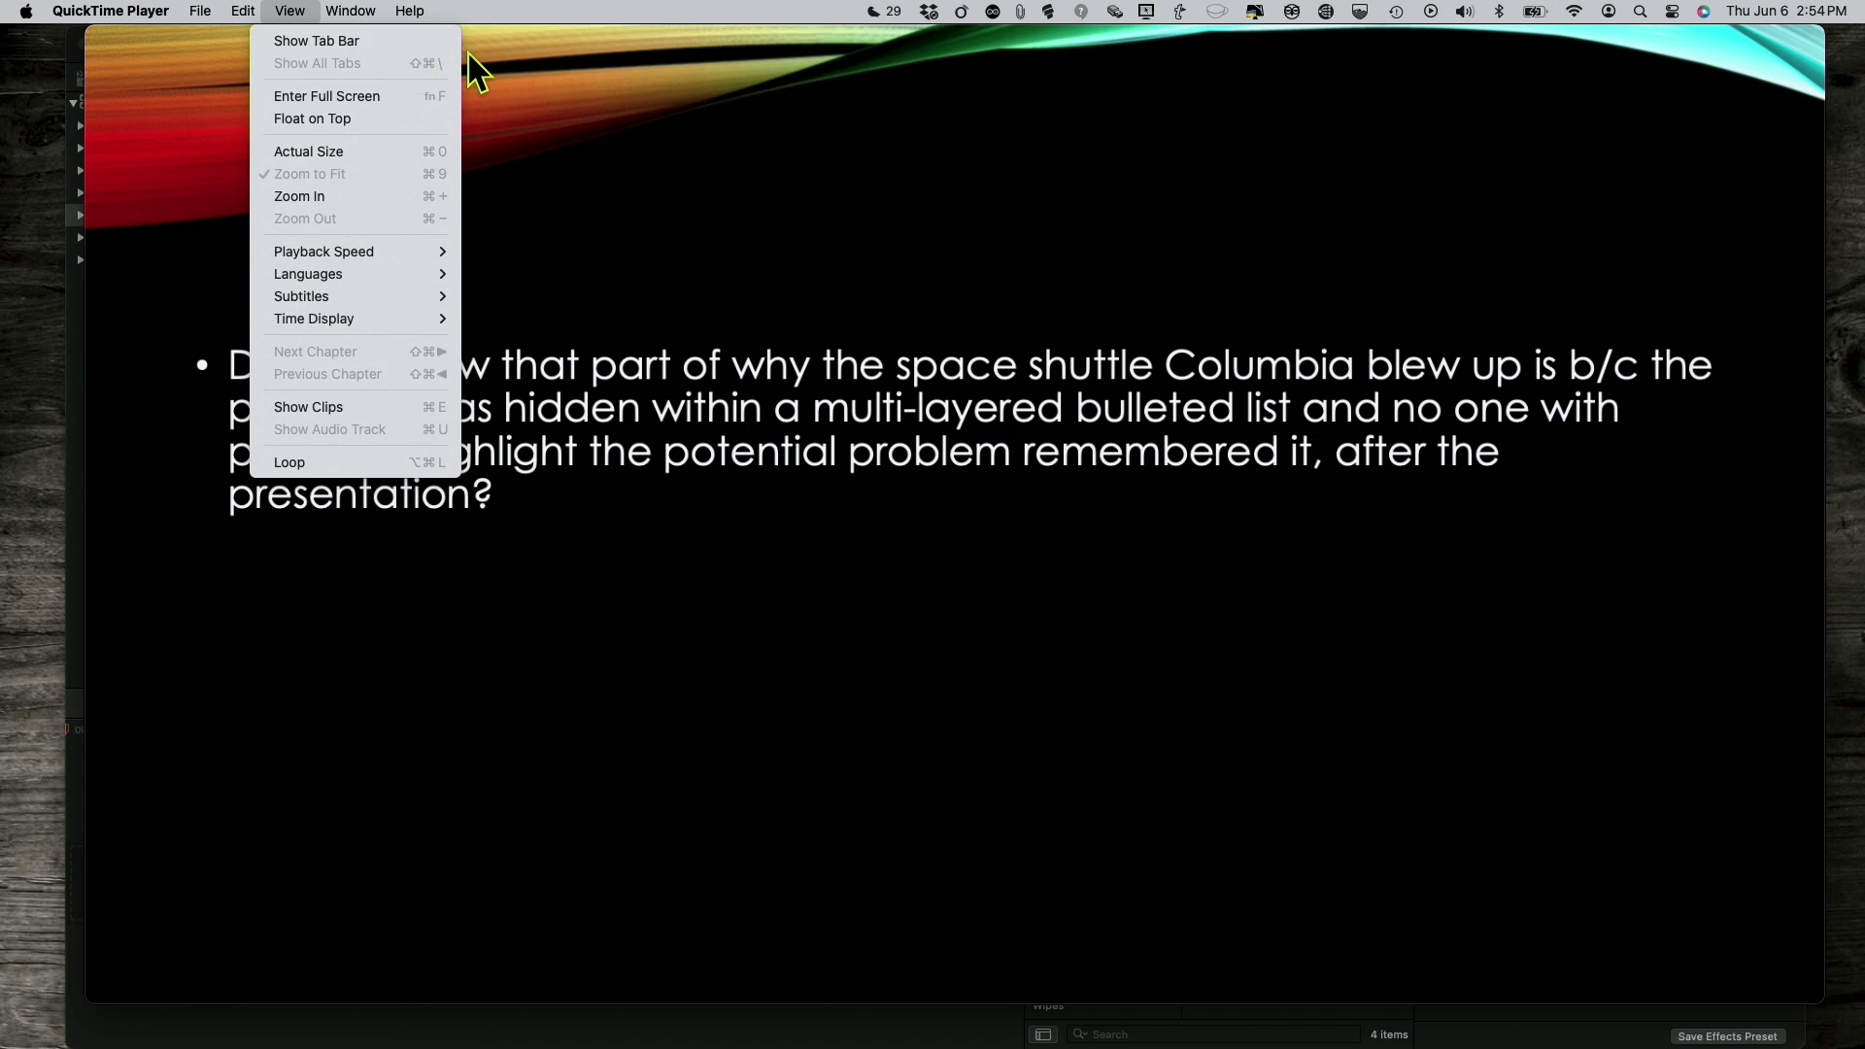
{"action": "left_click", "coordinate": [501, 69]}
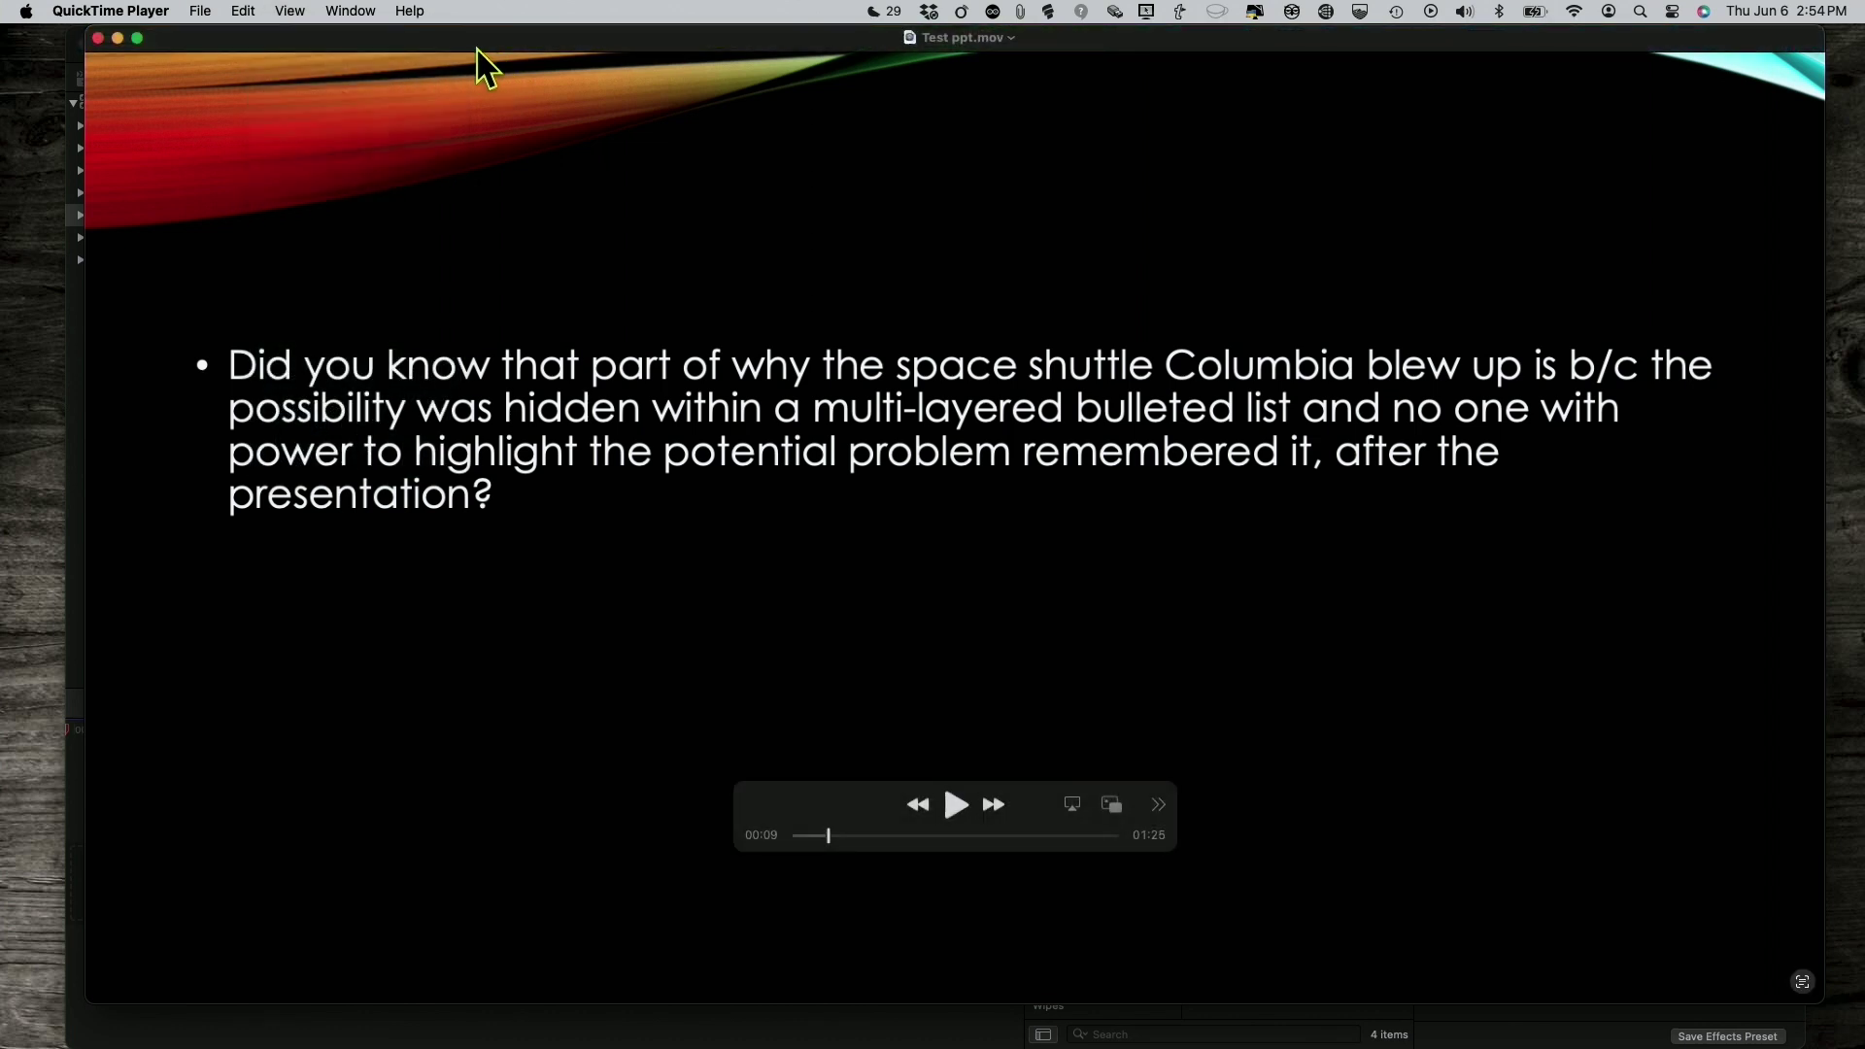
{"action": "key", "text": "super+q"}
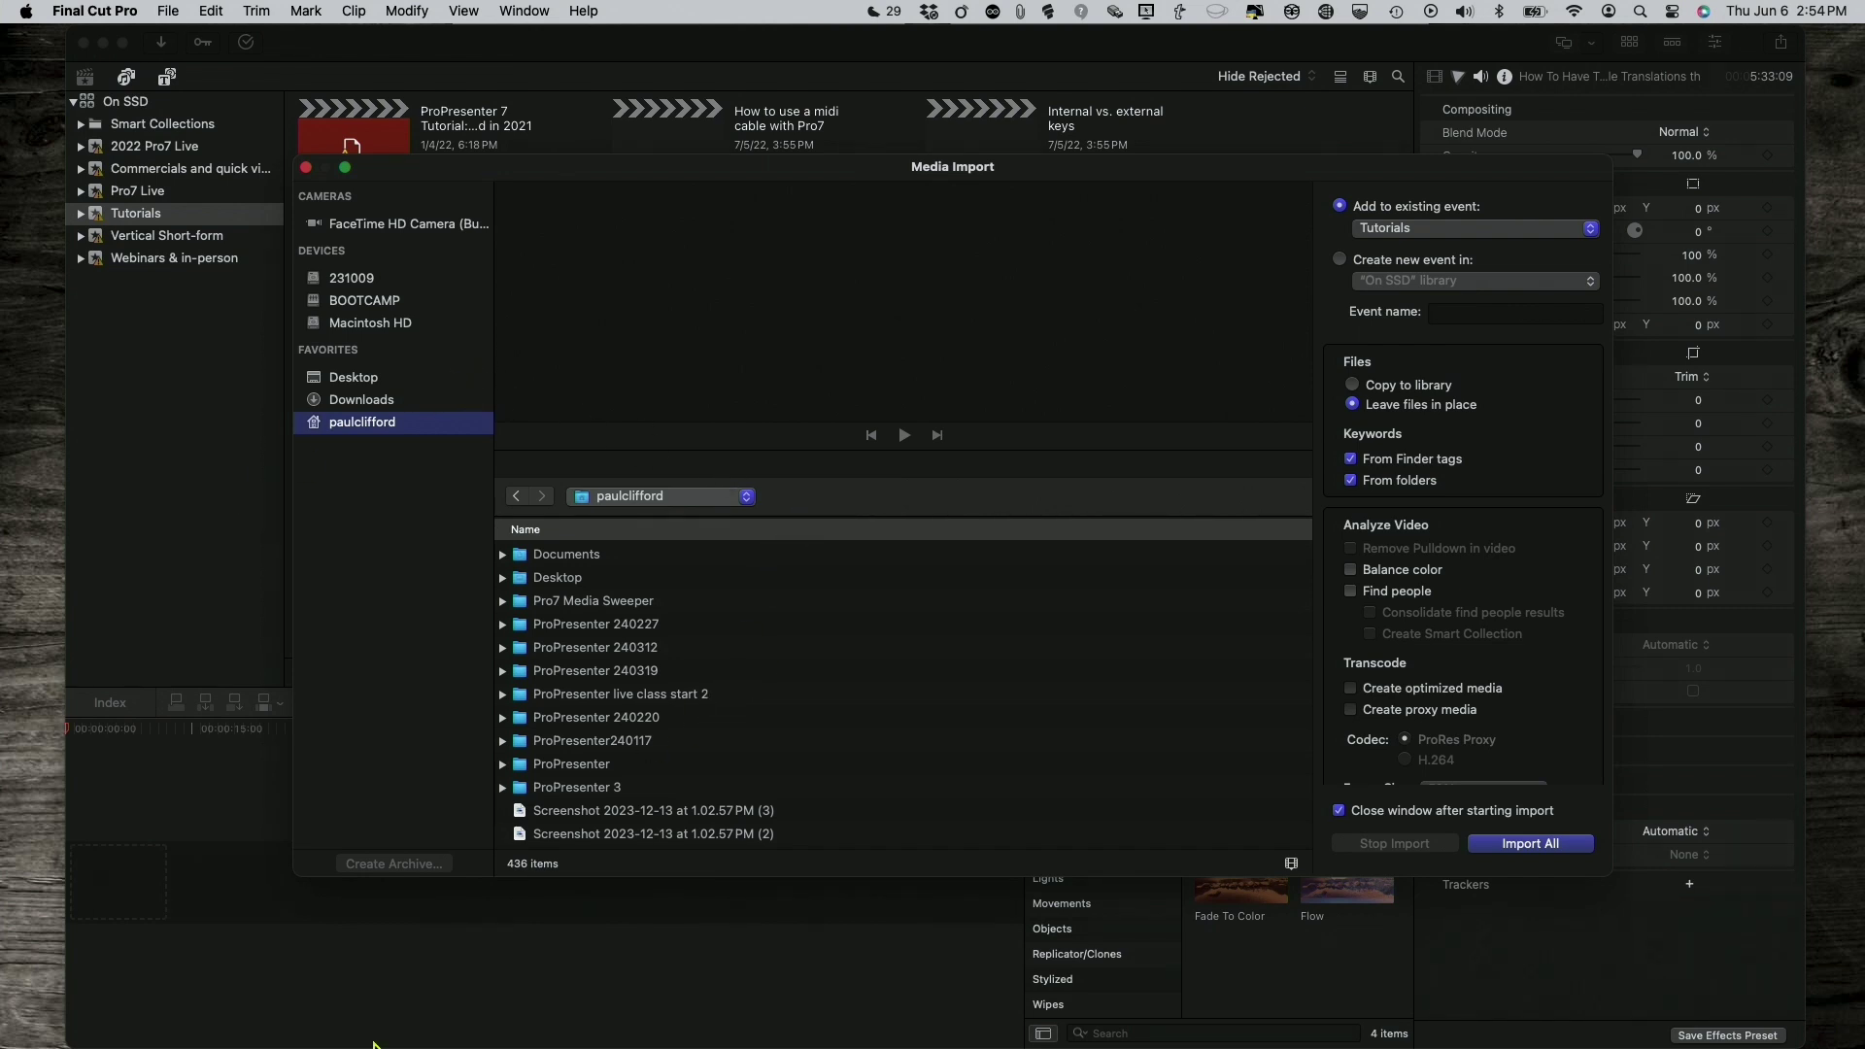
Check the folder path of Test ppt.mov among the recent files in Finder, and return to Final Cut Pro's media import
{"action": "mouse_move", "coordinate": [394, 1030]}
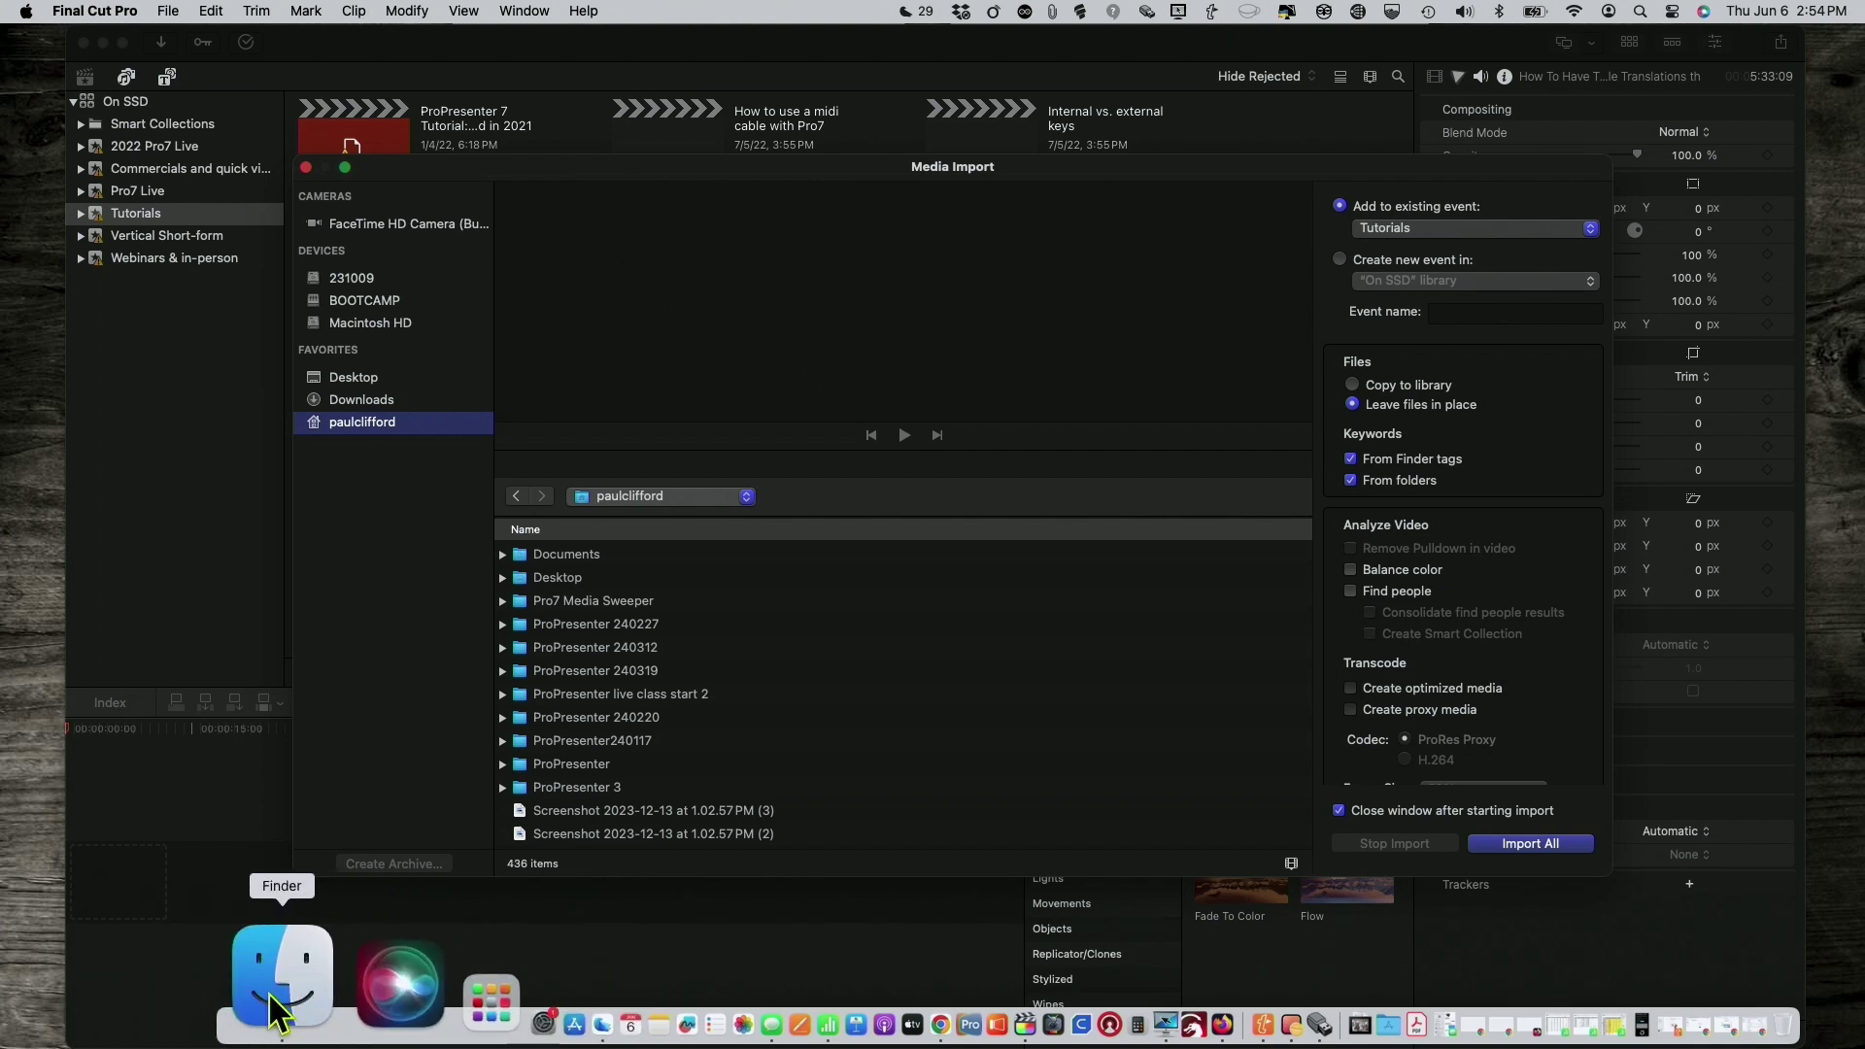
{"action": "left_click", "coordinate": [276, 1010]}
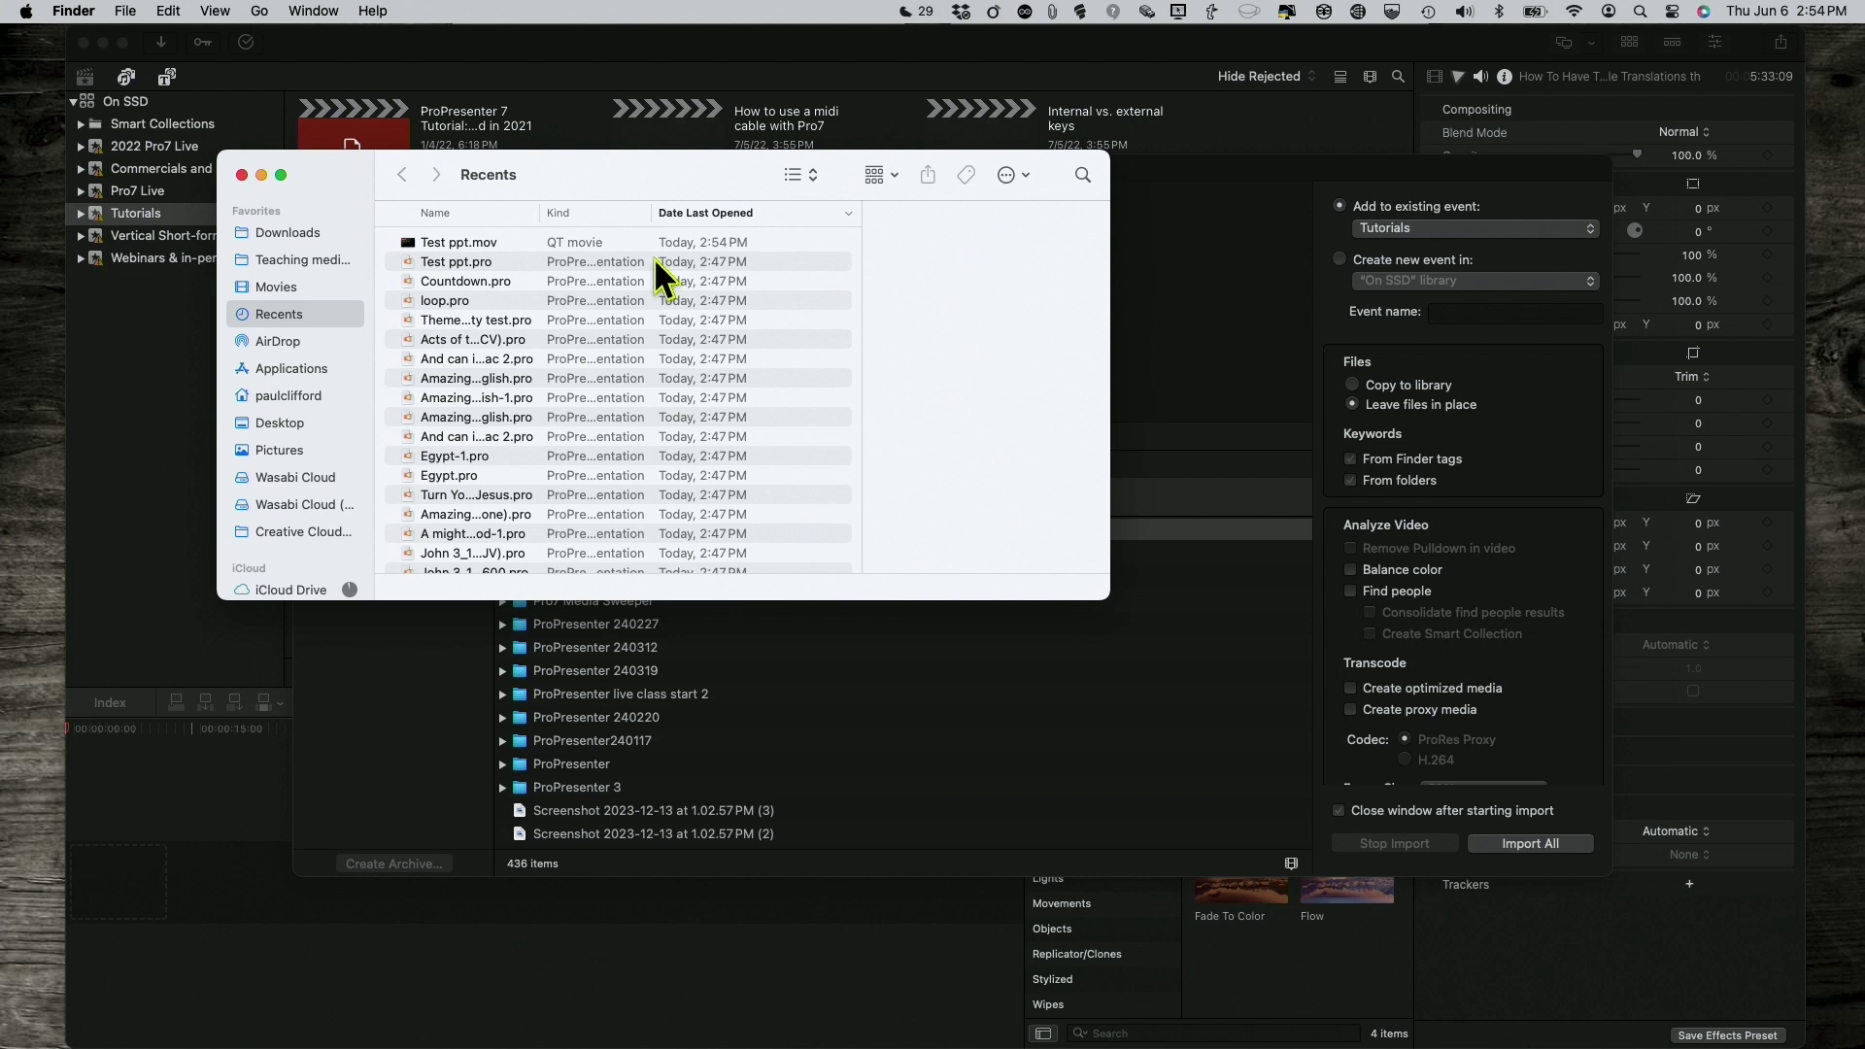
{"action": "left_click", "coordinate": [573, 244]}
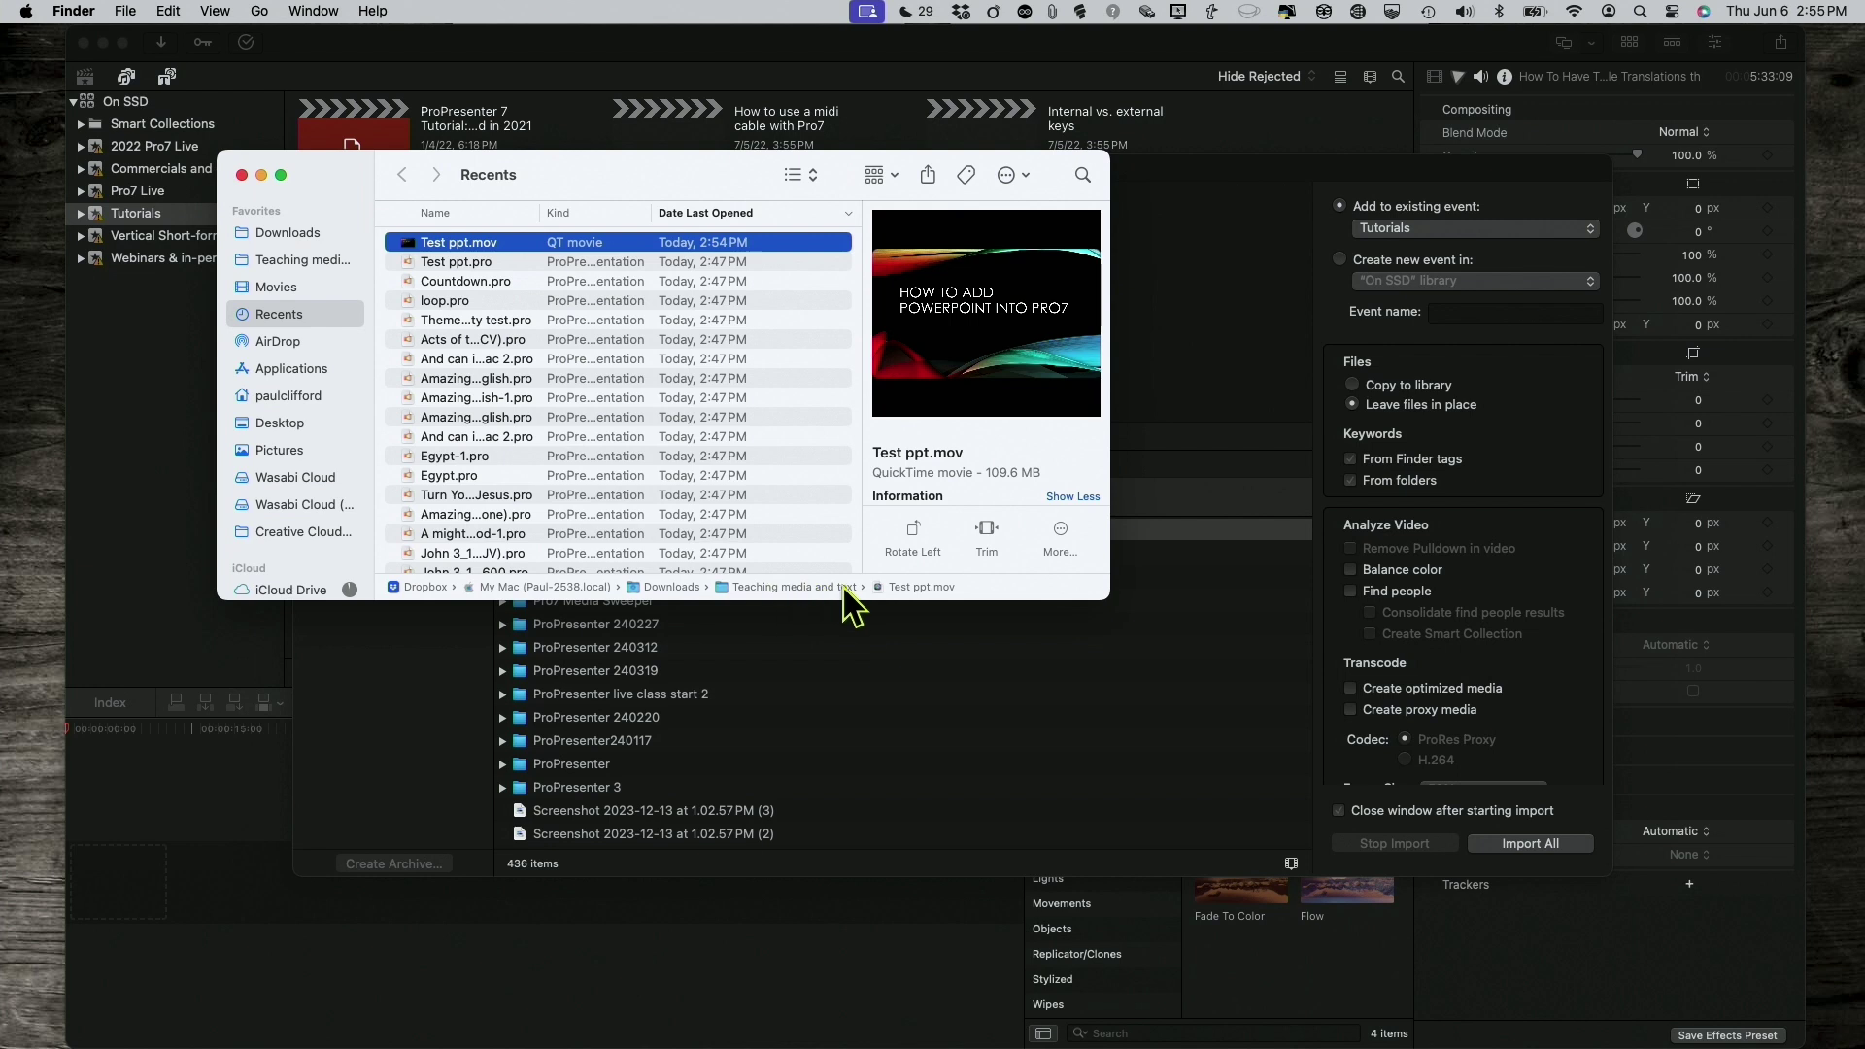
{"action": "left_click", "coordinate": [892, 774]}
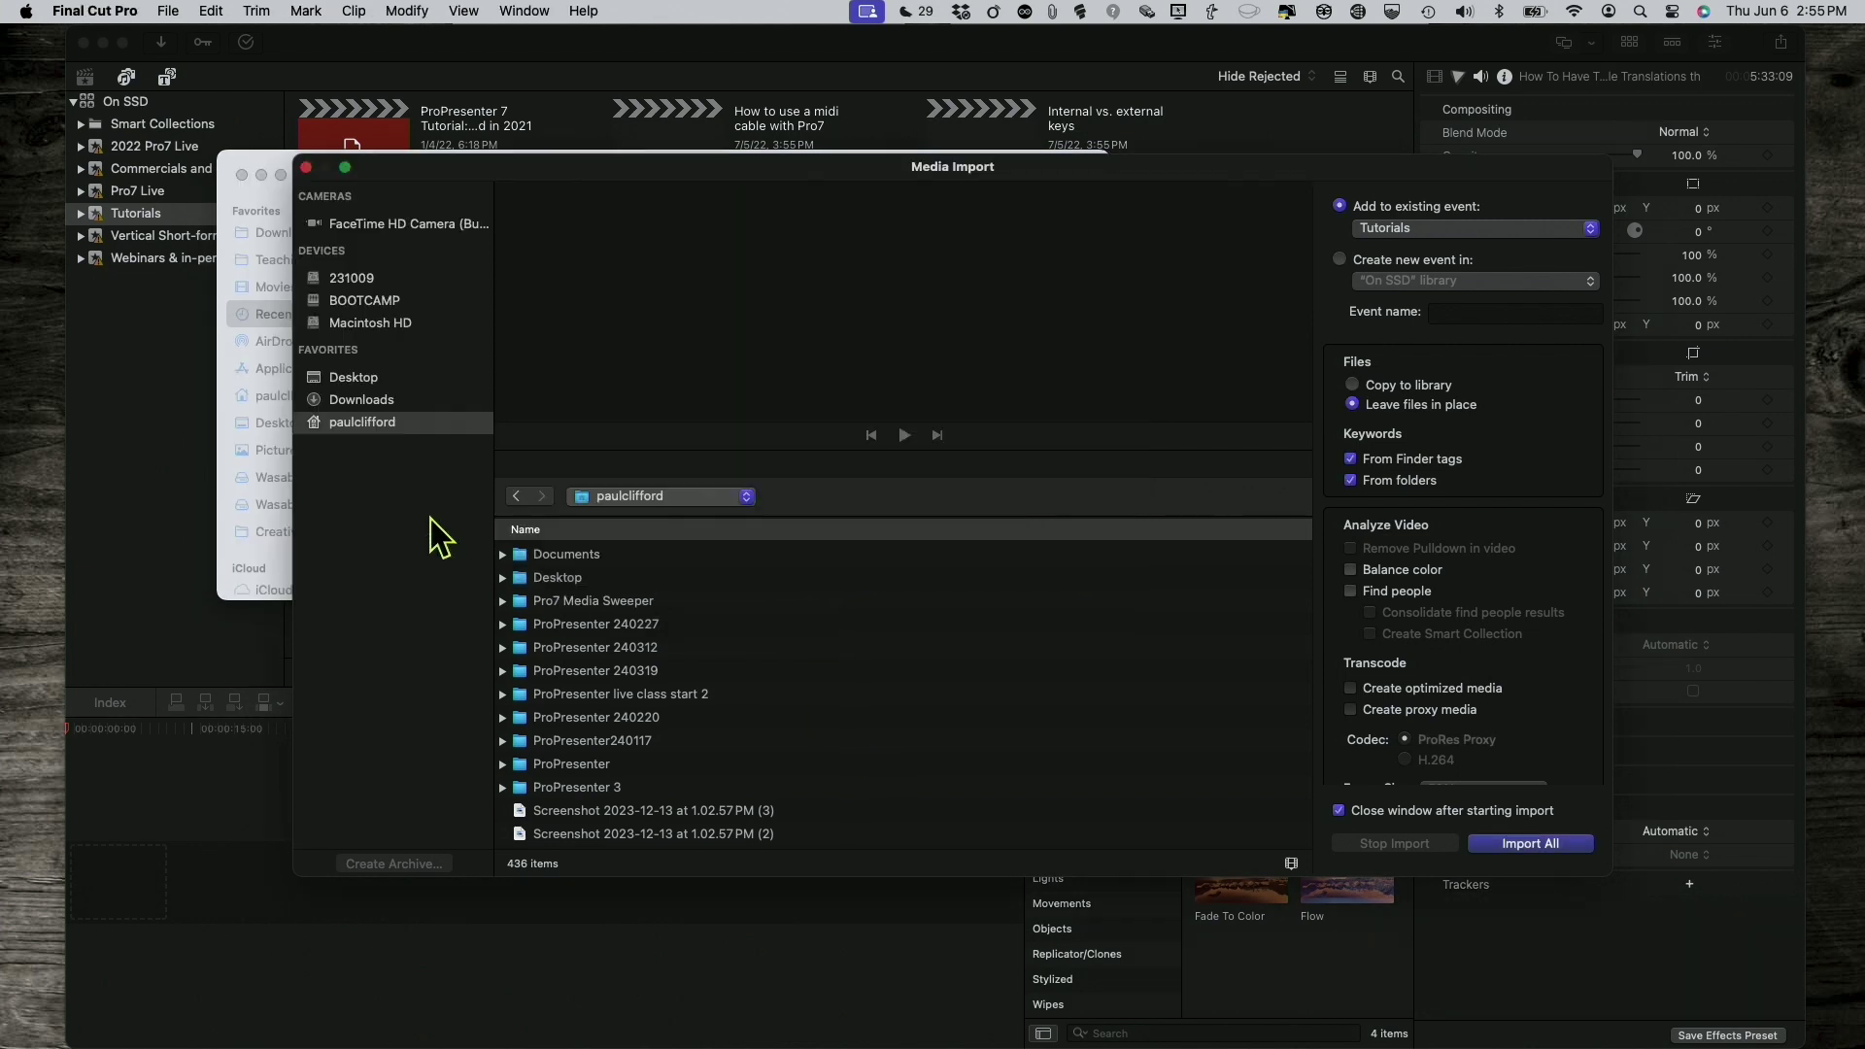
Browse to the Downloads folder in the media import and expand its "Teaching media and text" folder
{"action": "left_click", "coordinate": [361, 401]}
{"action": "scroll", "coordinate": [641, 680], "scroll_direction": "down", "scroll_amount": 10}
{"action": "scroll", "coordinate": [641, 717], "scroll_direction": "down", "scroll_amount": 10}
{"action": "scroll", "coordinate": [641, 717], "scroll_direction": "down", "scroll_amount": 5}
{"action": "left_click", "coordinate": [633, 628]}
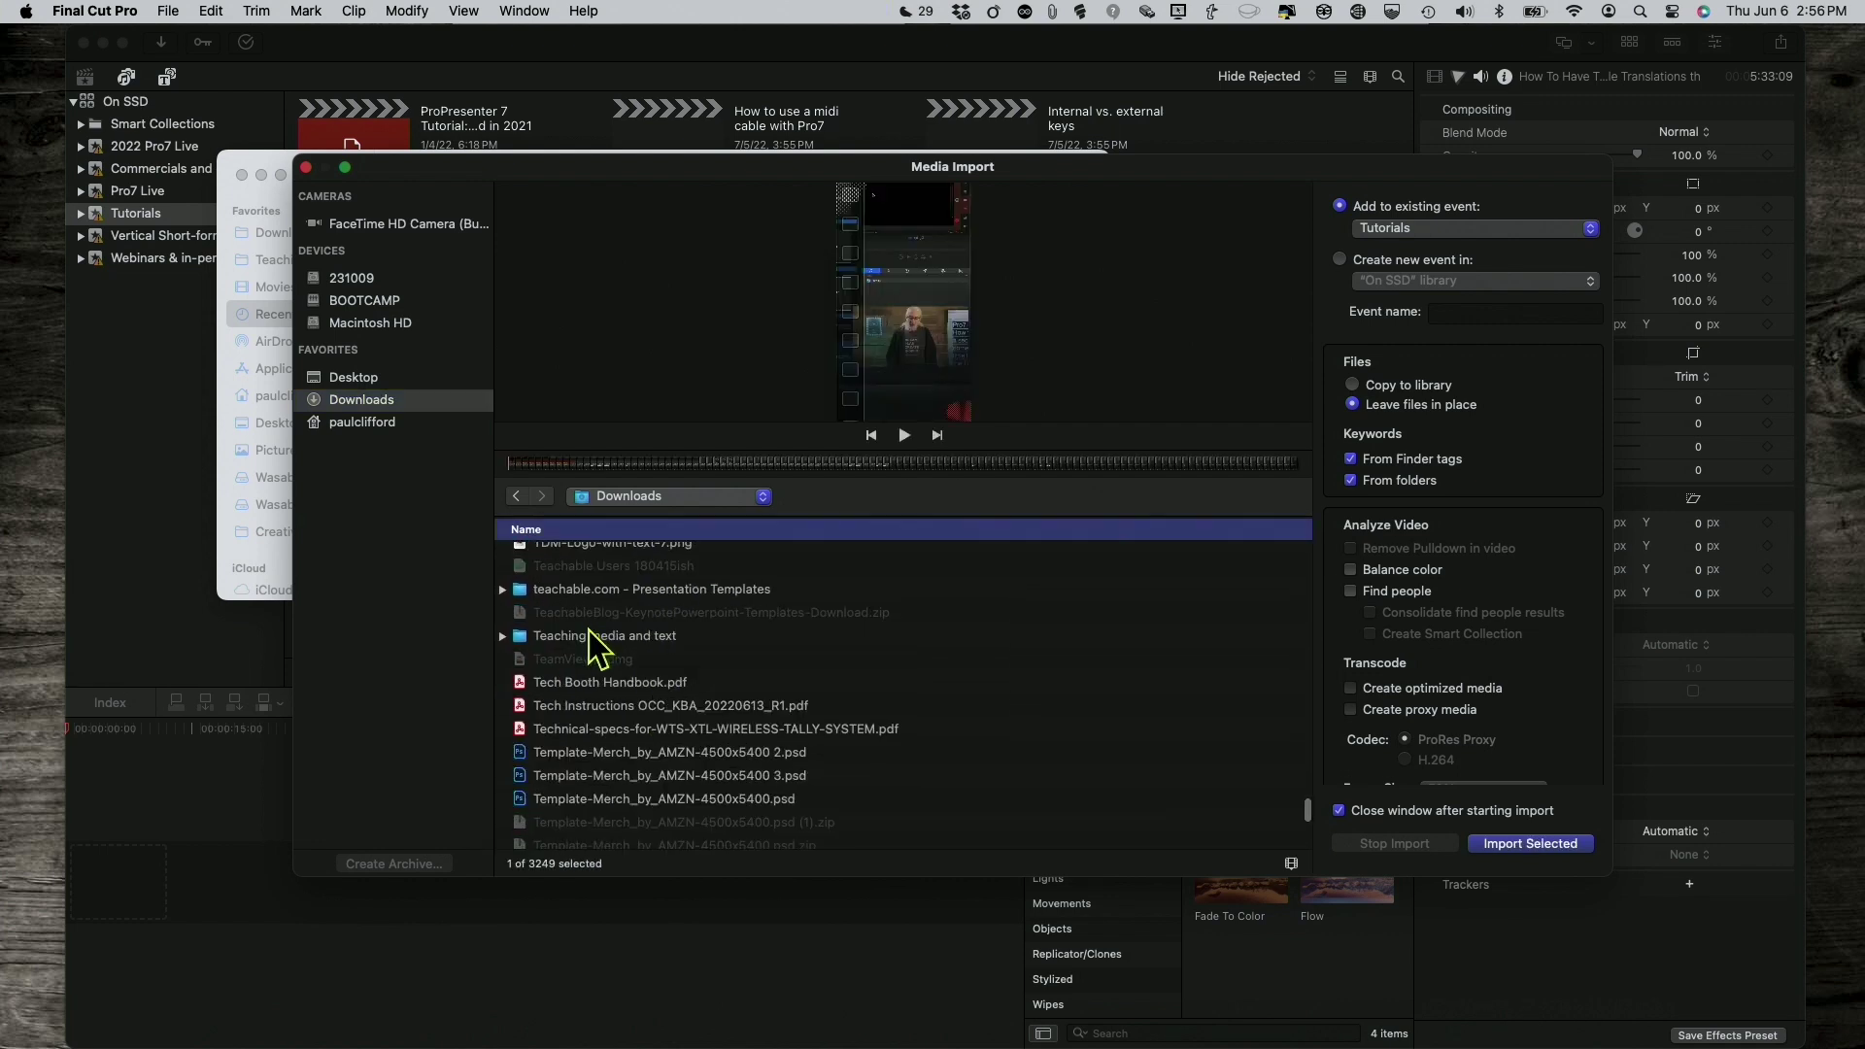
{"action": "left_click", "coordinate": [502, 637]}
Import Test ppt.mov from the "Teaching media and text" folder into the Tutorials event, leaving the file in place
{"action": "scroll", "coordinate": [572, 665], "scroll_direction": "down", "scroll_amount": 5}
{"action": "scroll", "coordinate": [571, 665], "scroll_direction": "down", "scroll_amount": 7}
{"action": "scroll", "coordinate": [573, 680], "scroll_direction": "down", "scroll_amount": 6}
{"action": "scroll", "coordinate": [580, 709], "scroll_direction": "down", "scroll_amount": 1}
{"action": "left_click", "coordinate": [580, 719]}
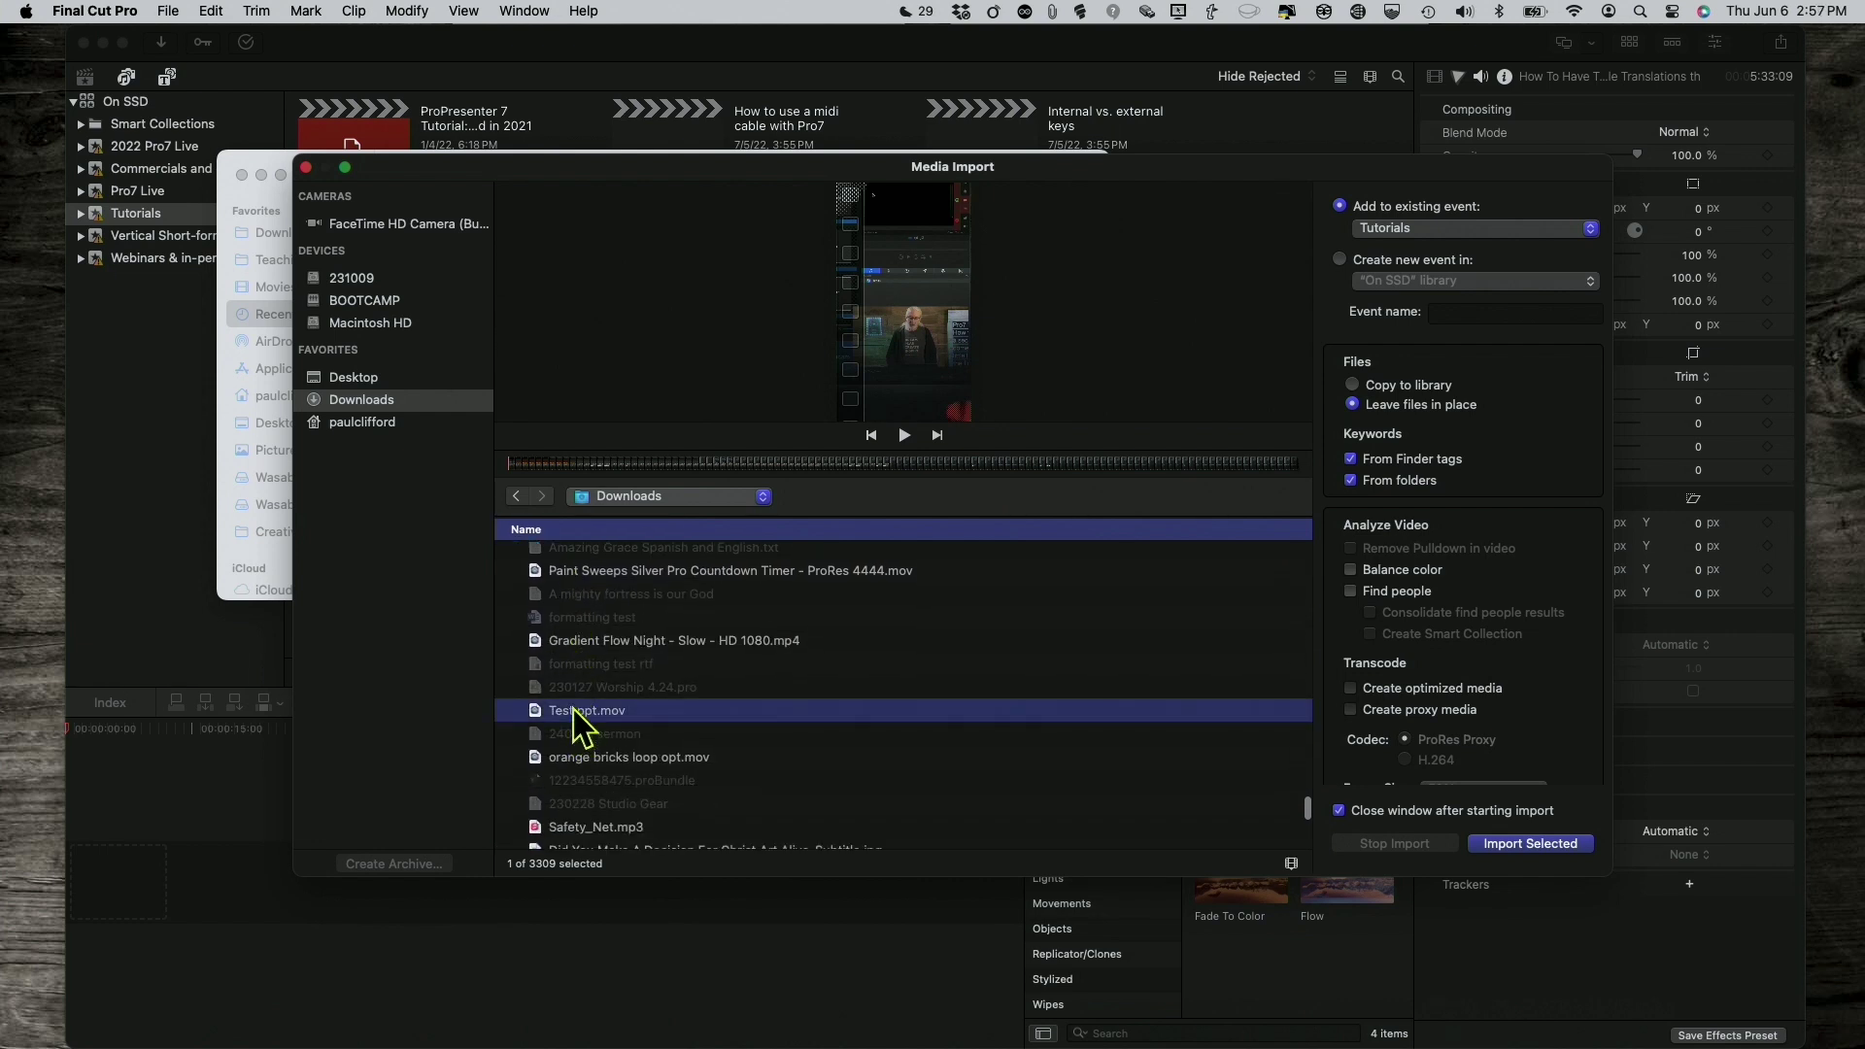
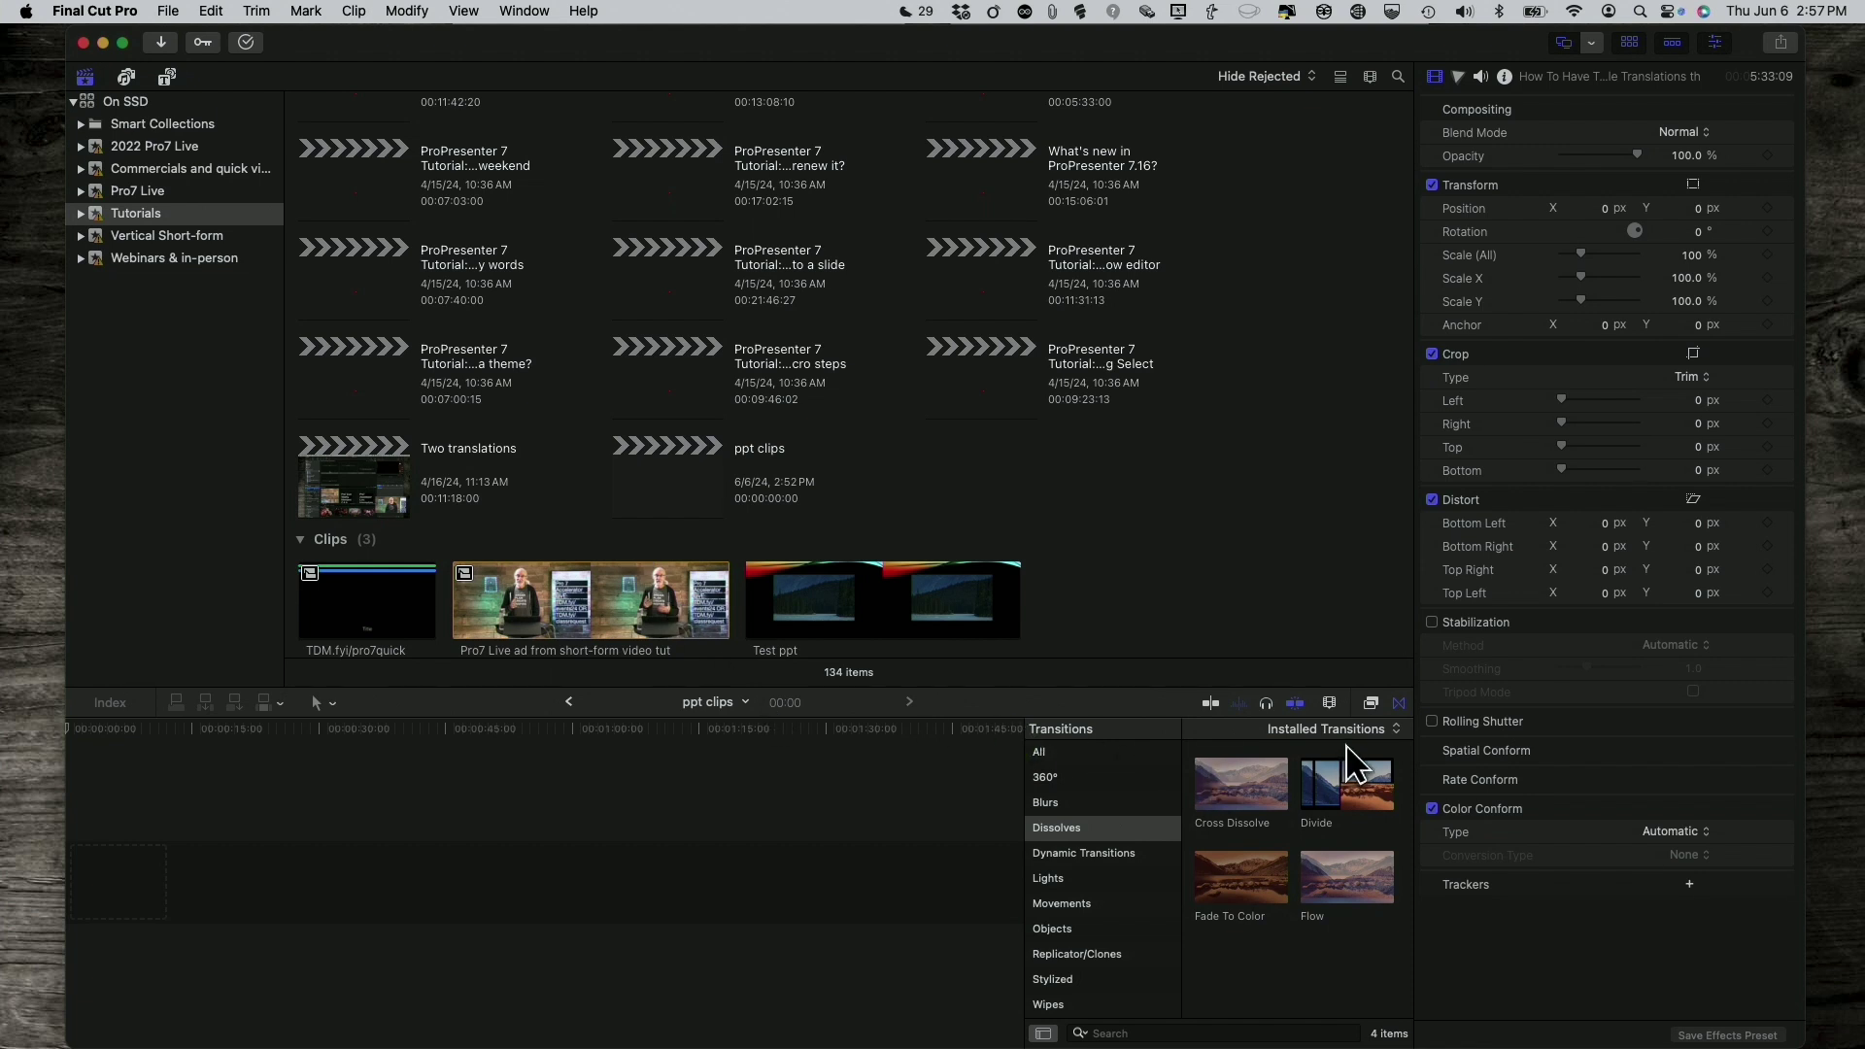
{"action": "left_click", "coordinate": [1430, 806]}
Hide the transitions browser and add the whole Test ppt clip to the start of the ppt clips timeline
{"action": "left_click", "coordinate": [1398, 702]}
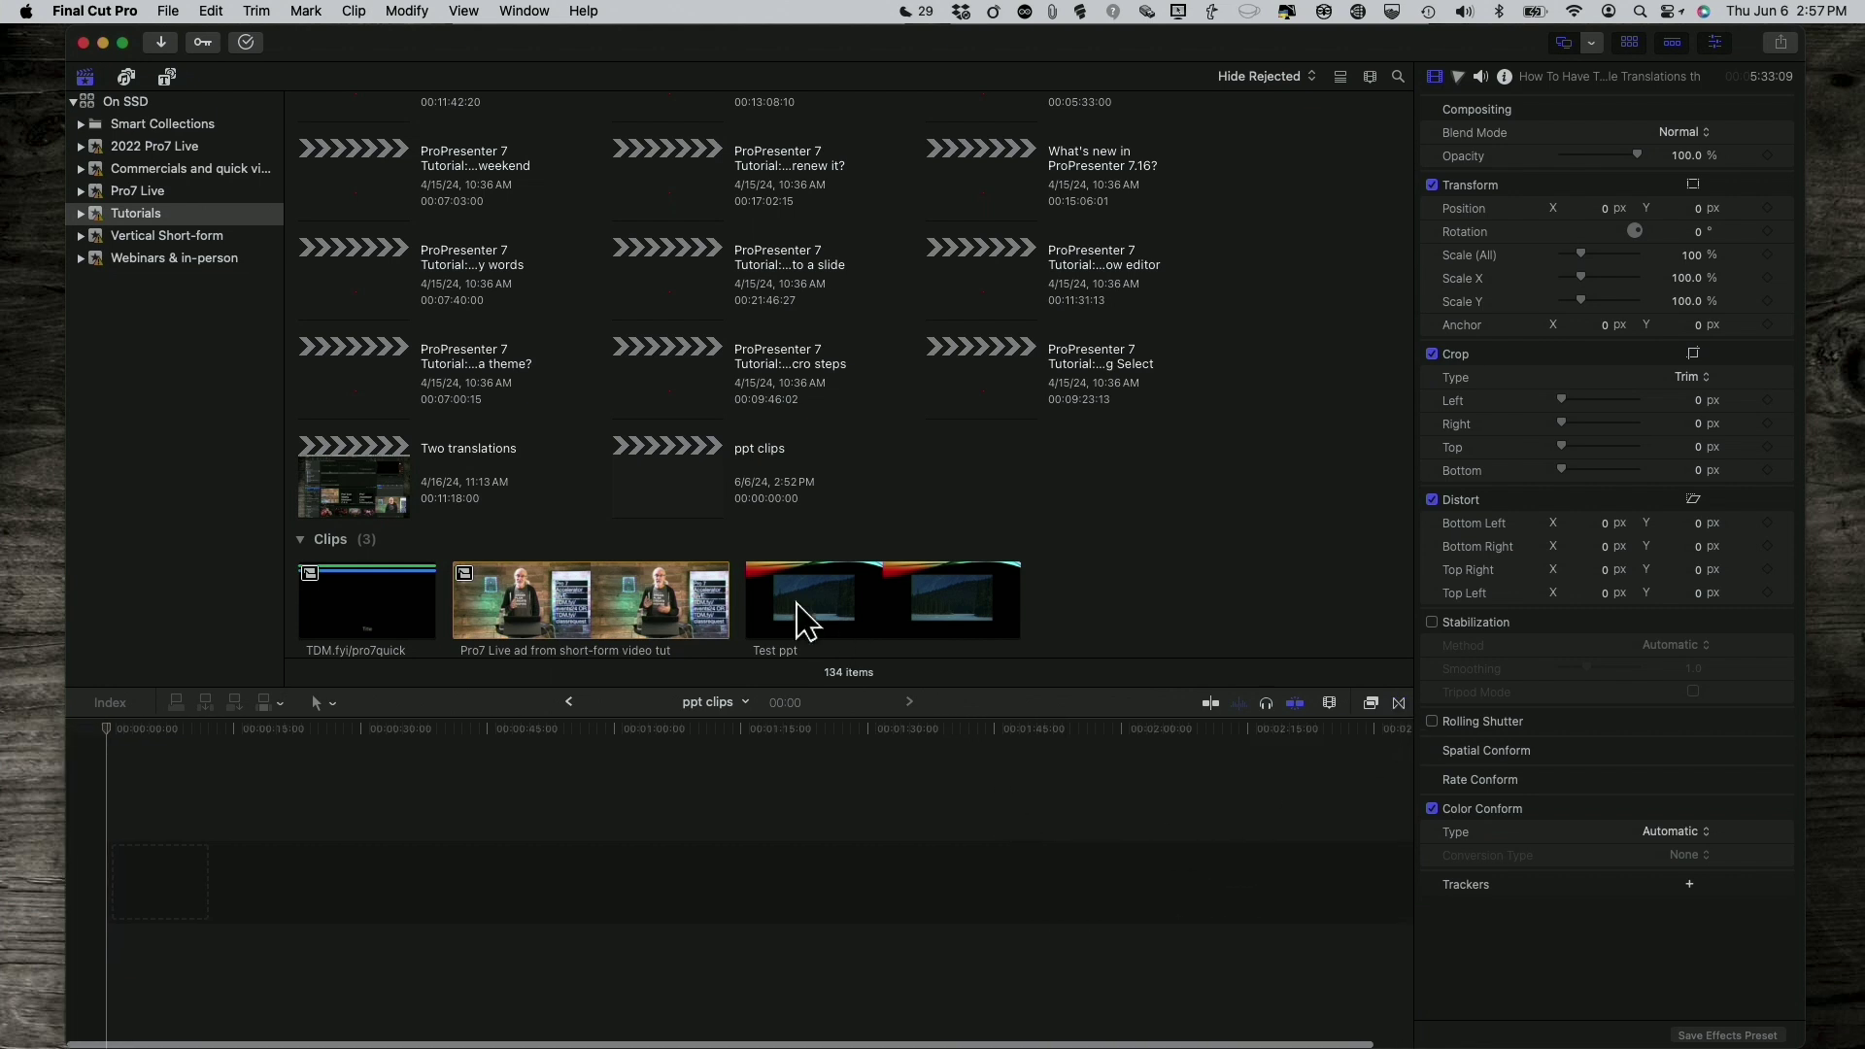
{"action": "scroll", "coordinate": [791, 616], "scroll_direction": "down", "scroll_amount": 1}
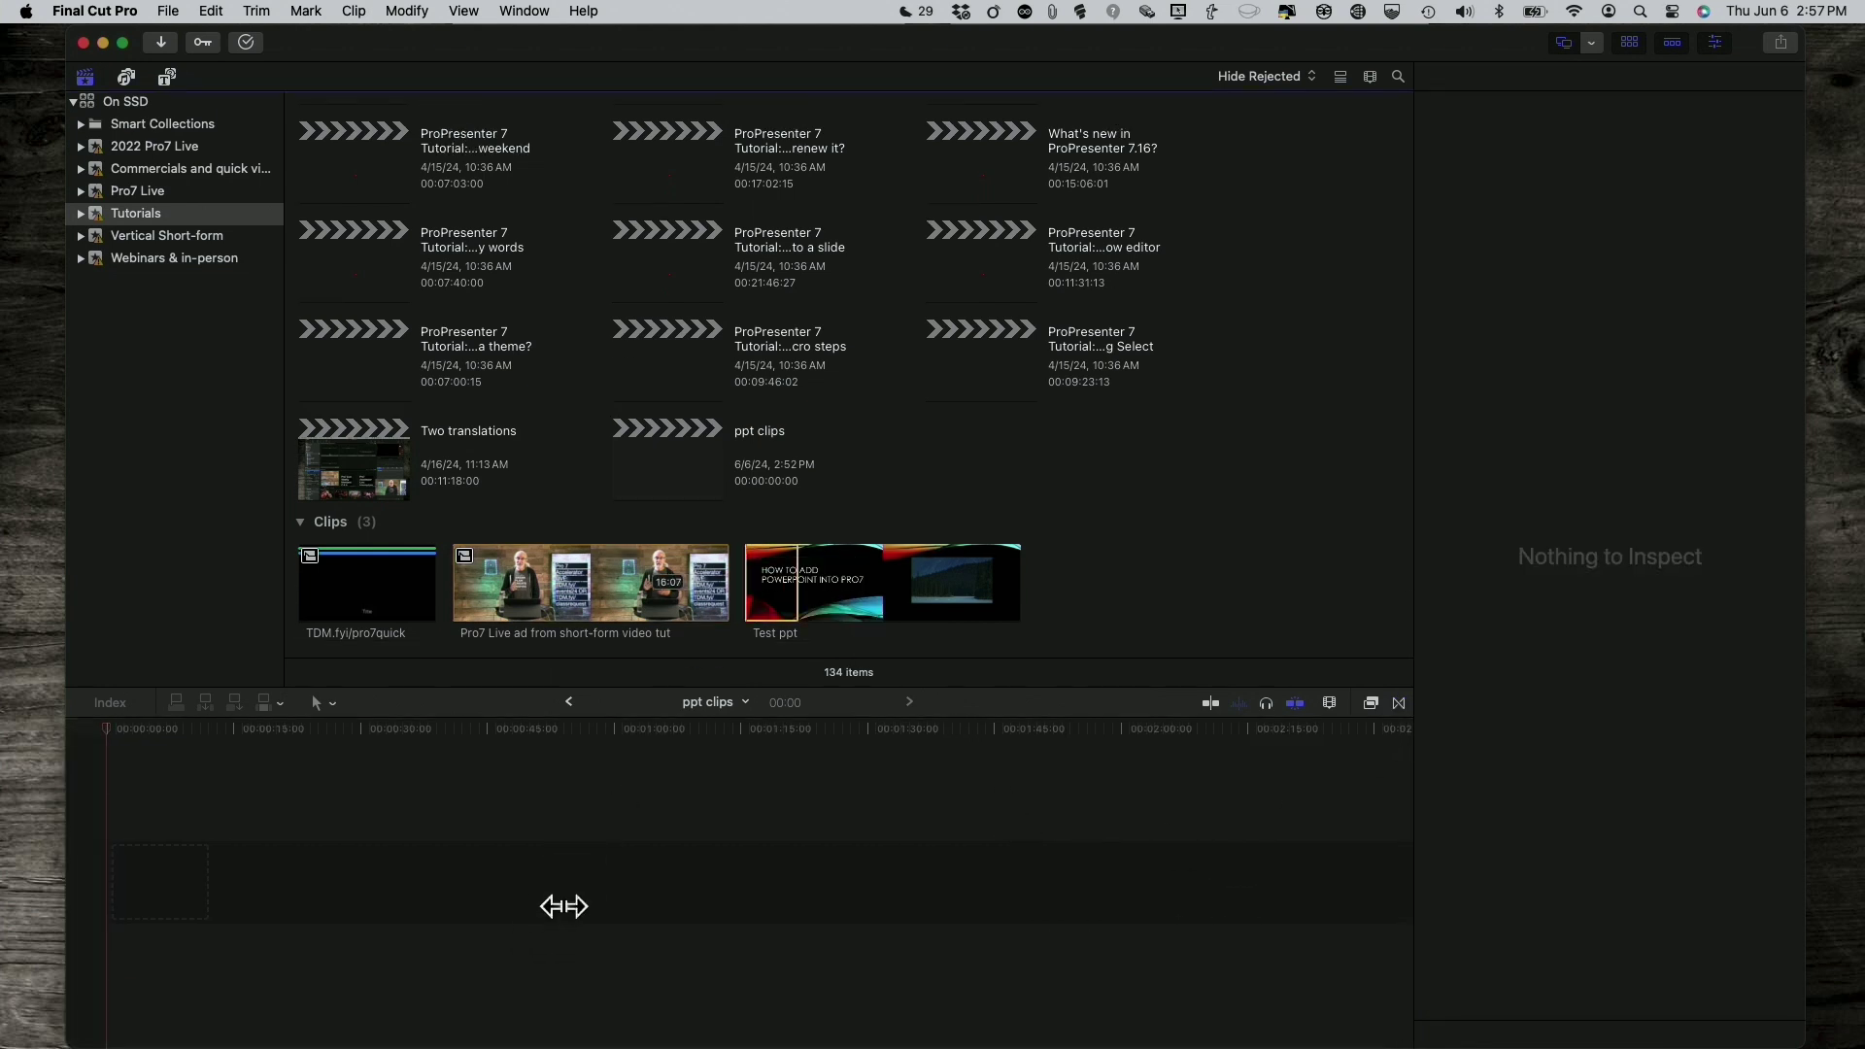
{"action": "left_click_drag", "start_coordinate": [882, 592], "coordinate": [363, 885]}
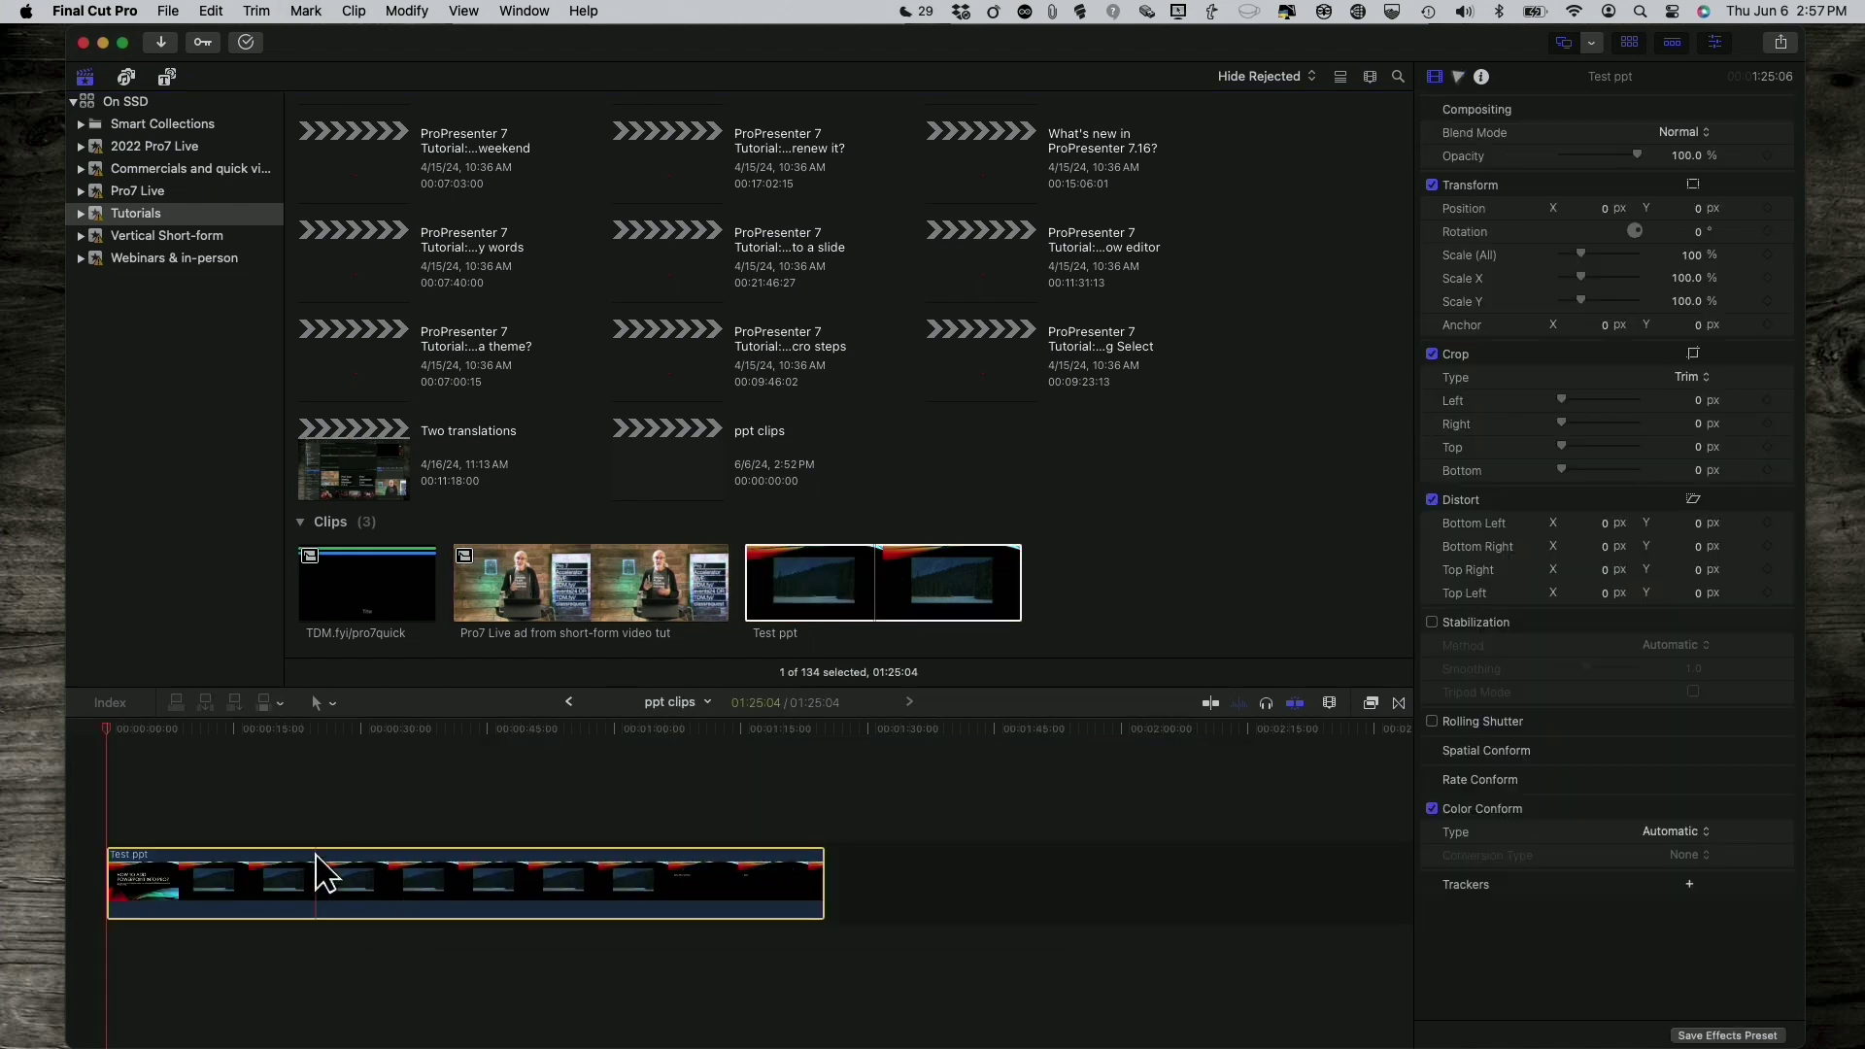
{"action": "left_click", "coordinate": [137, 763]}
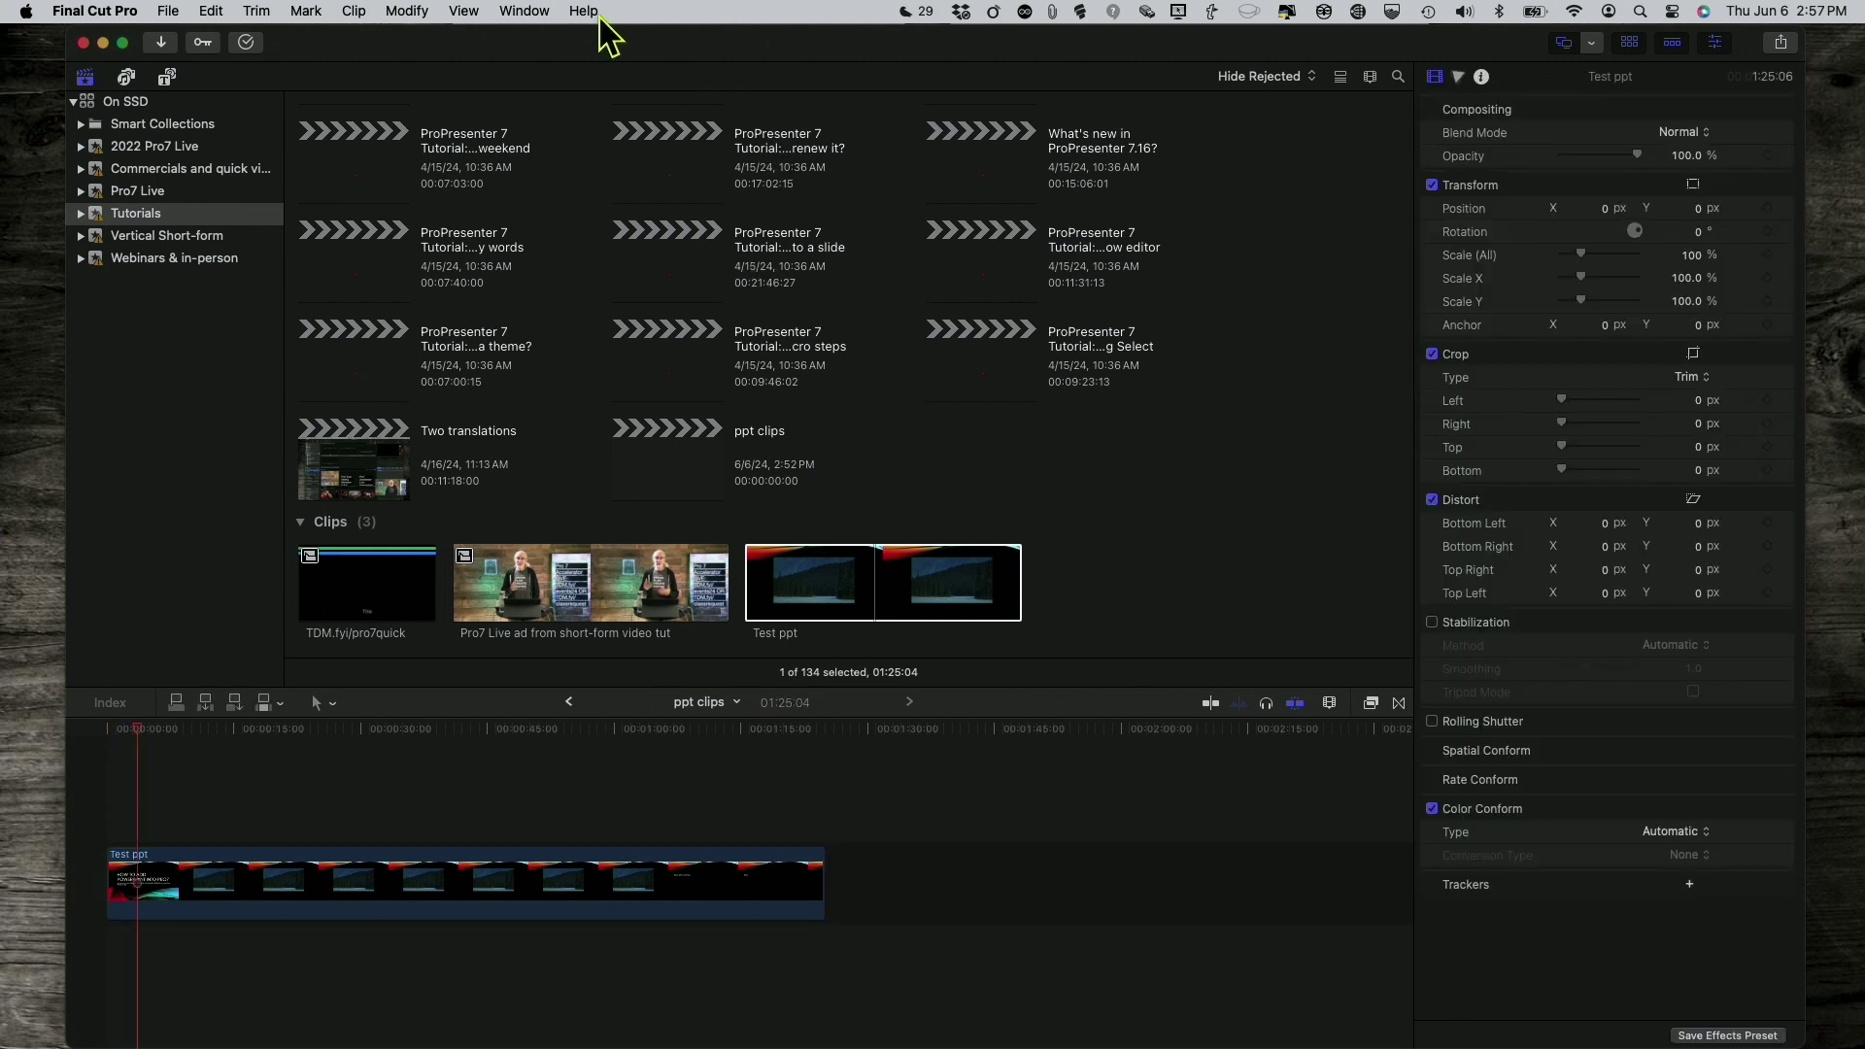
Switch the window layout to the Default workspace
{"action": "left_click", "coordinate": [466, 11]}
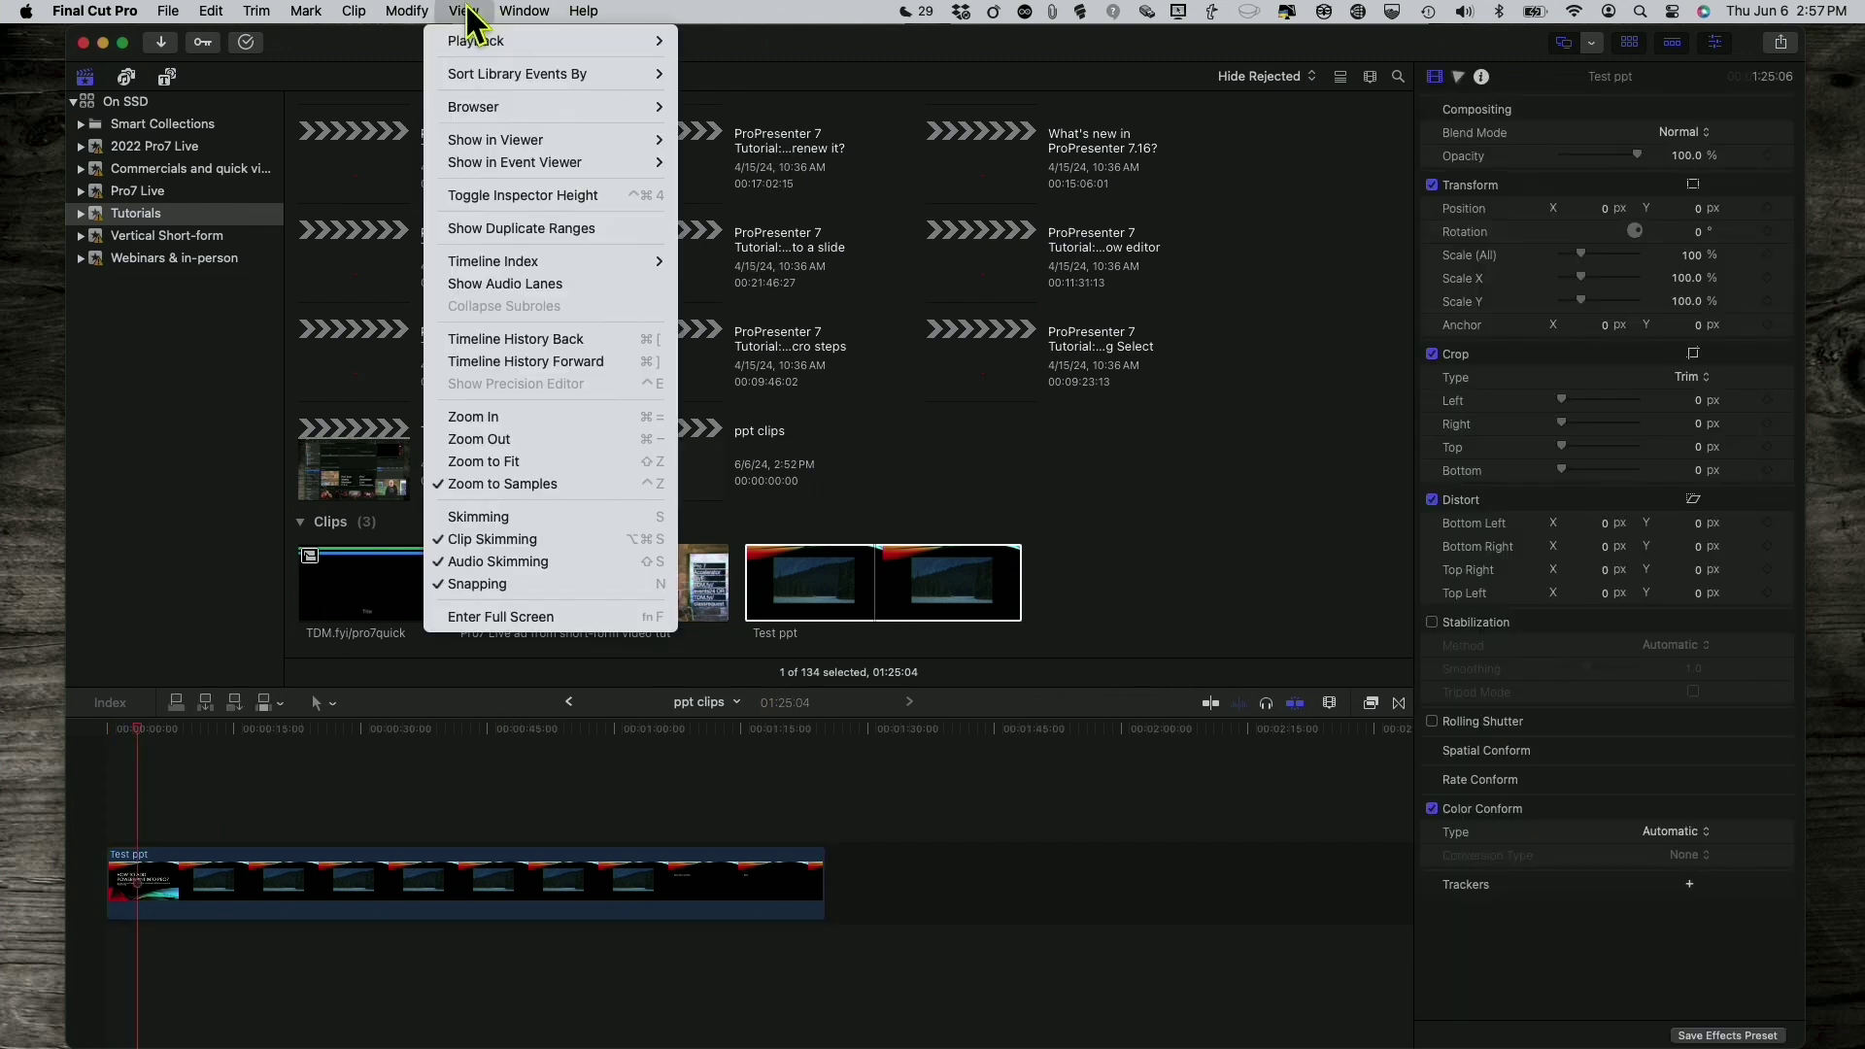
{"action": "mouse_move", "coordinate": [494, 140]}
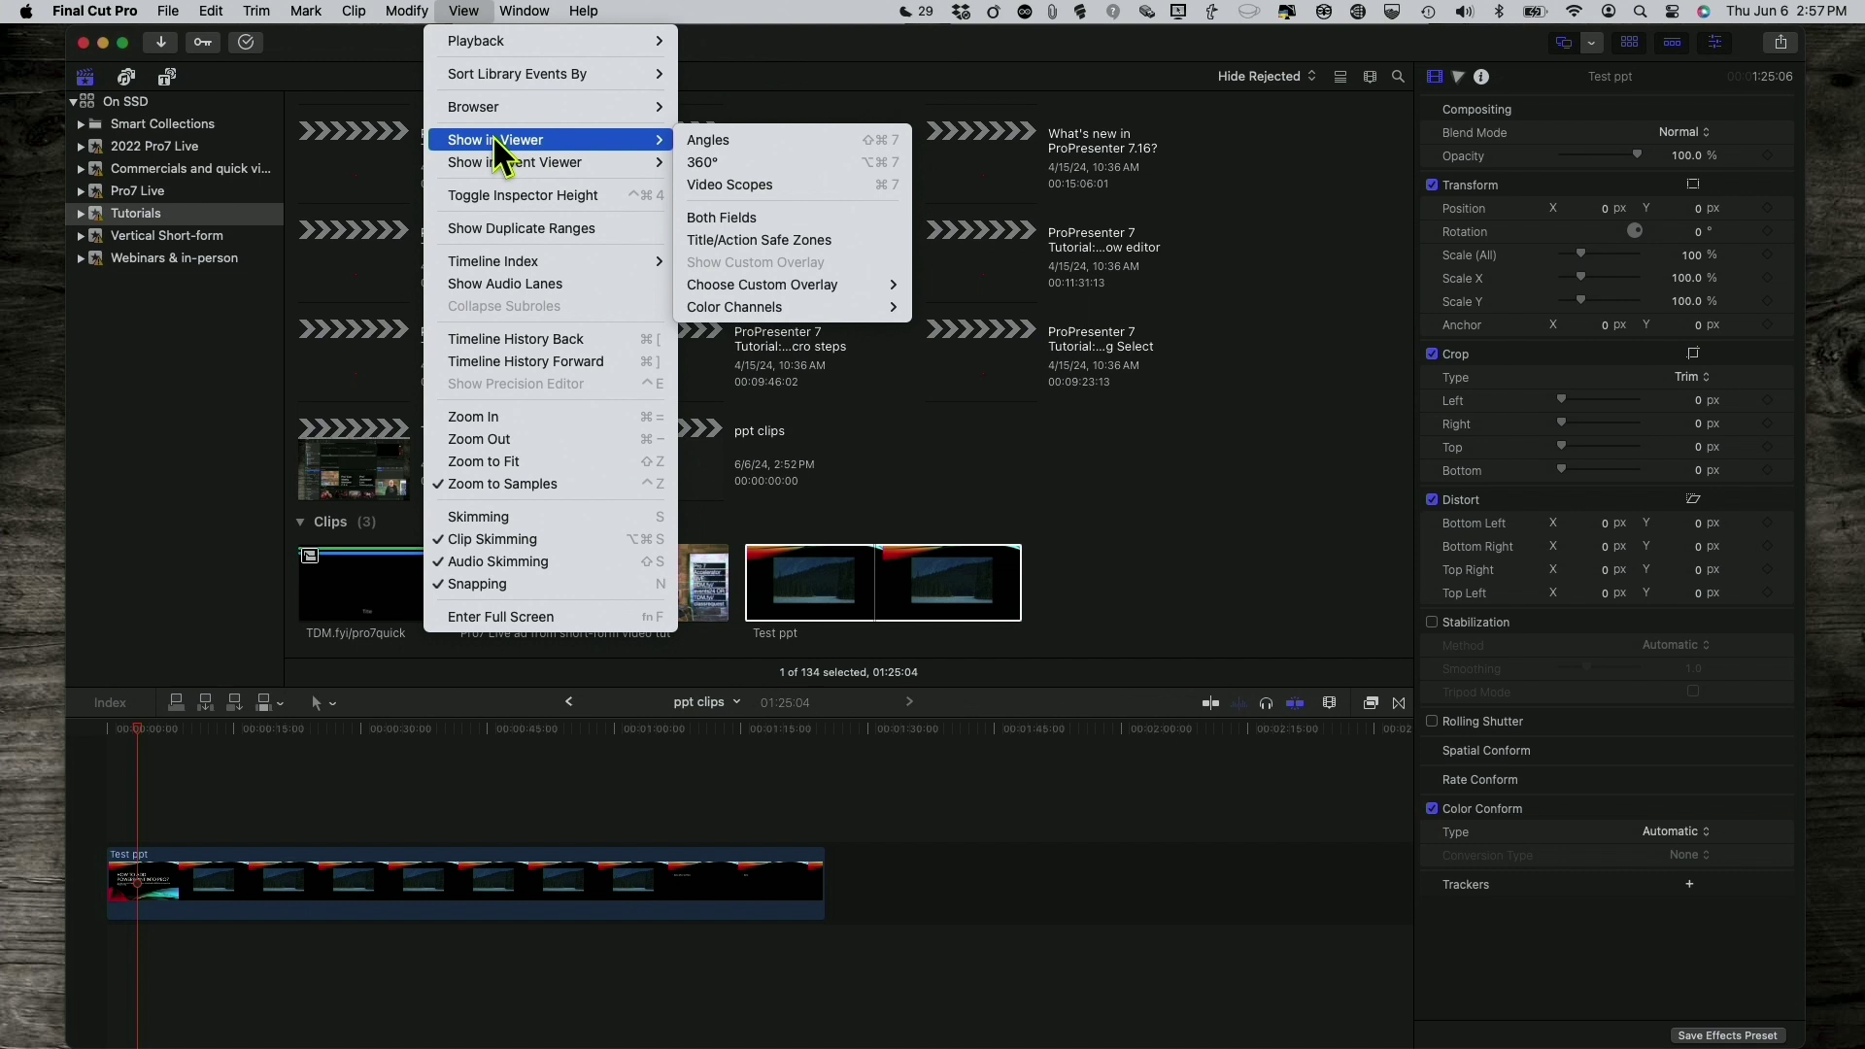
{"action": "mouse_move", "coordinate": [524, 10]}
{"action": "mouse_move", "coordinate": [664, 355]}
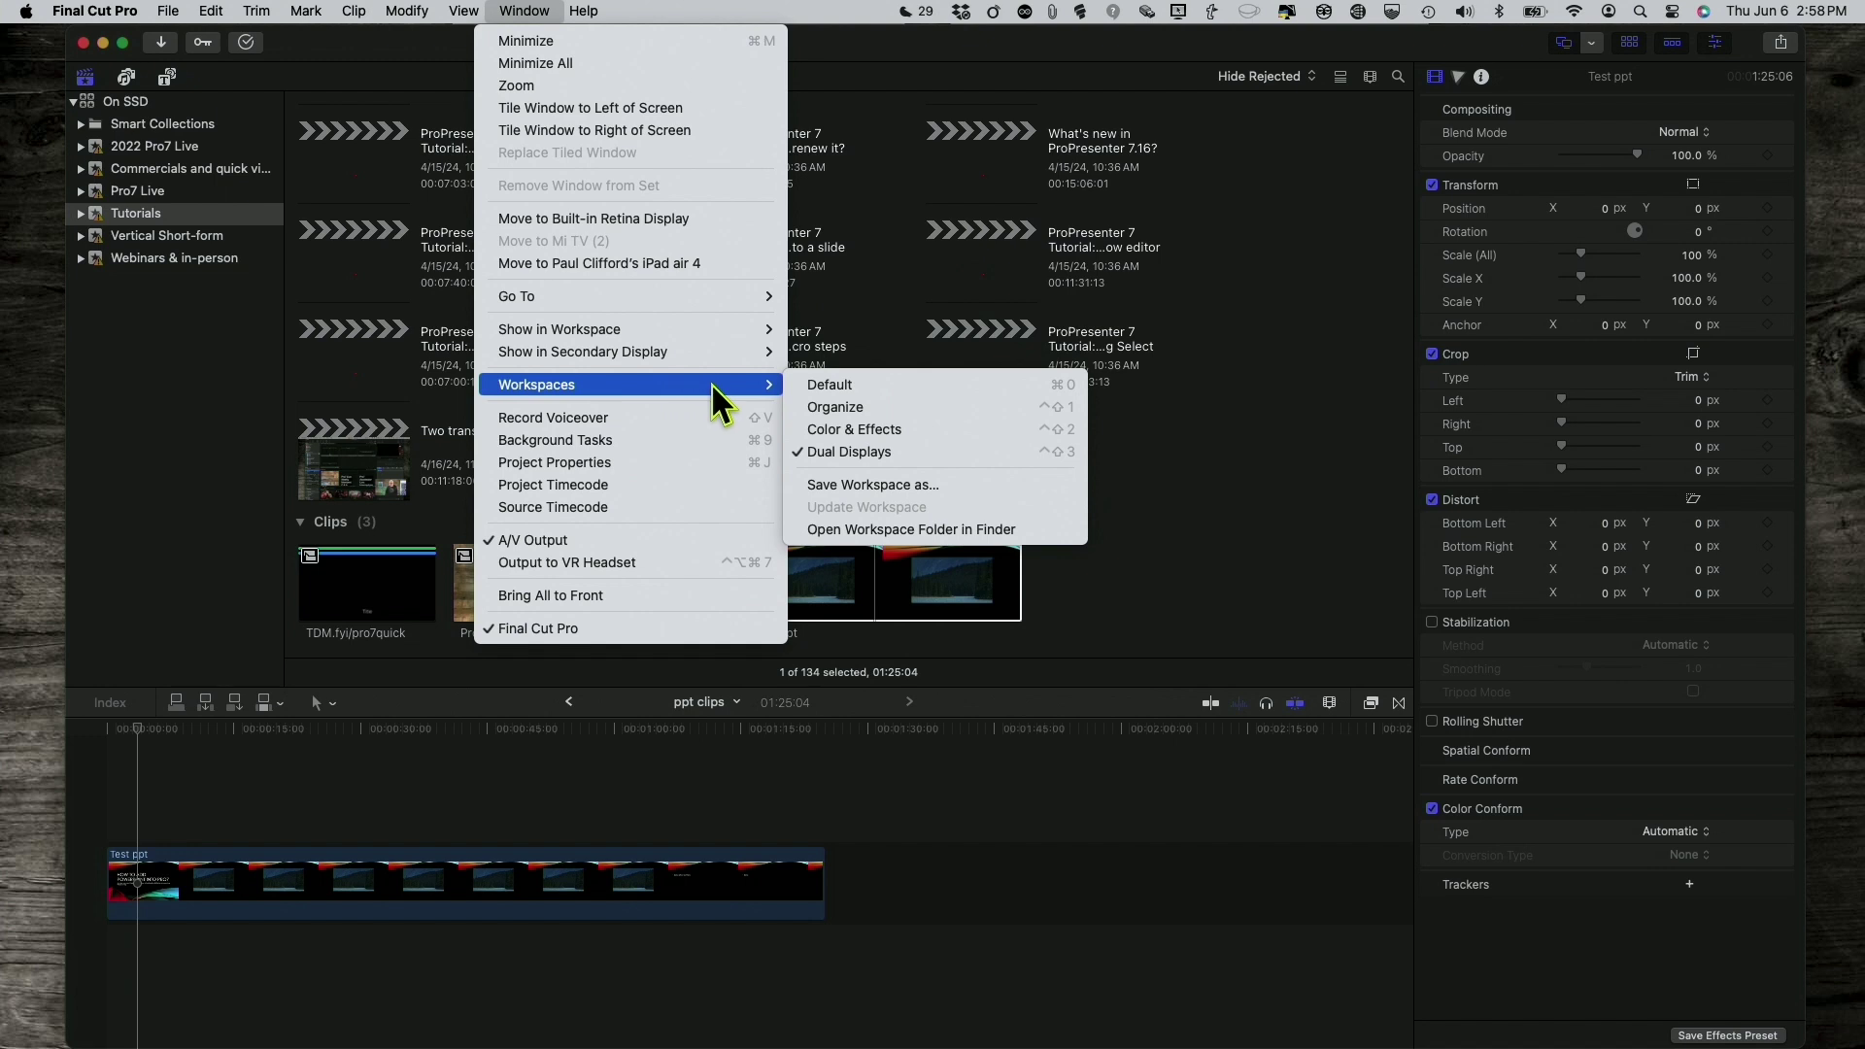
{"action": "left_click", "coordinate": [823, 385]}
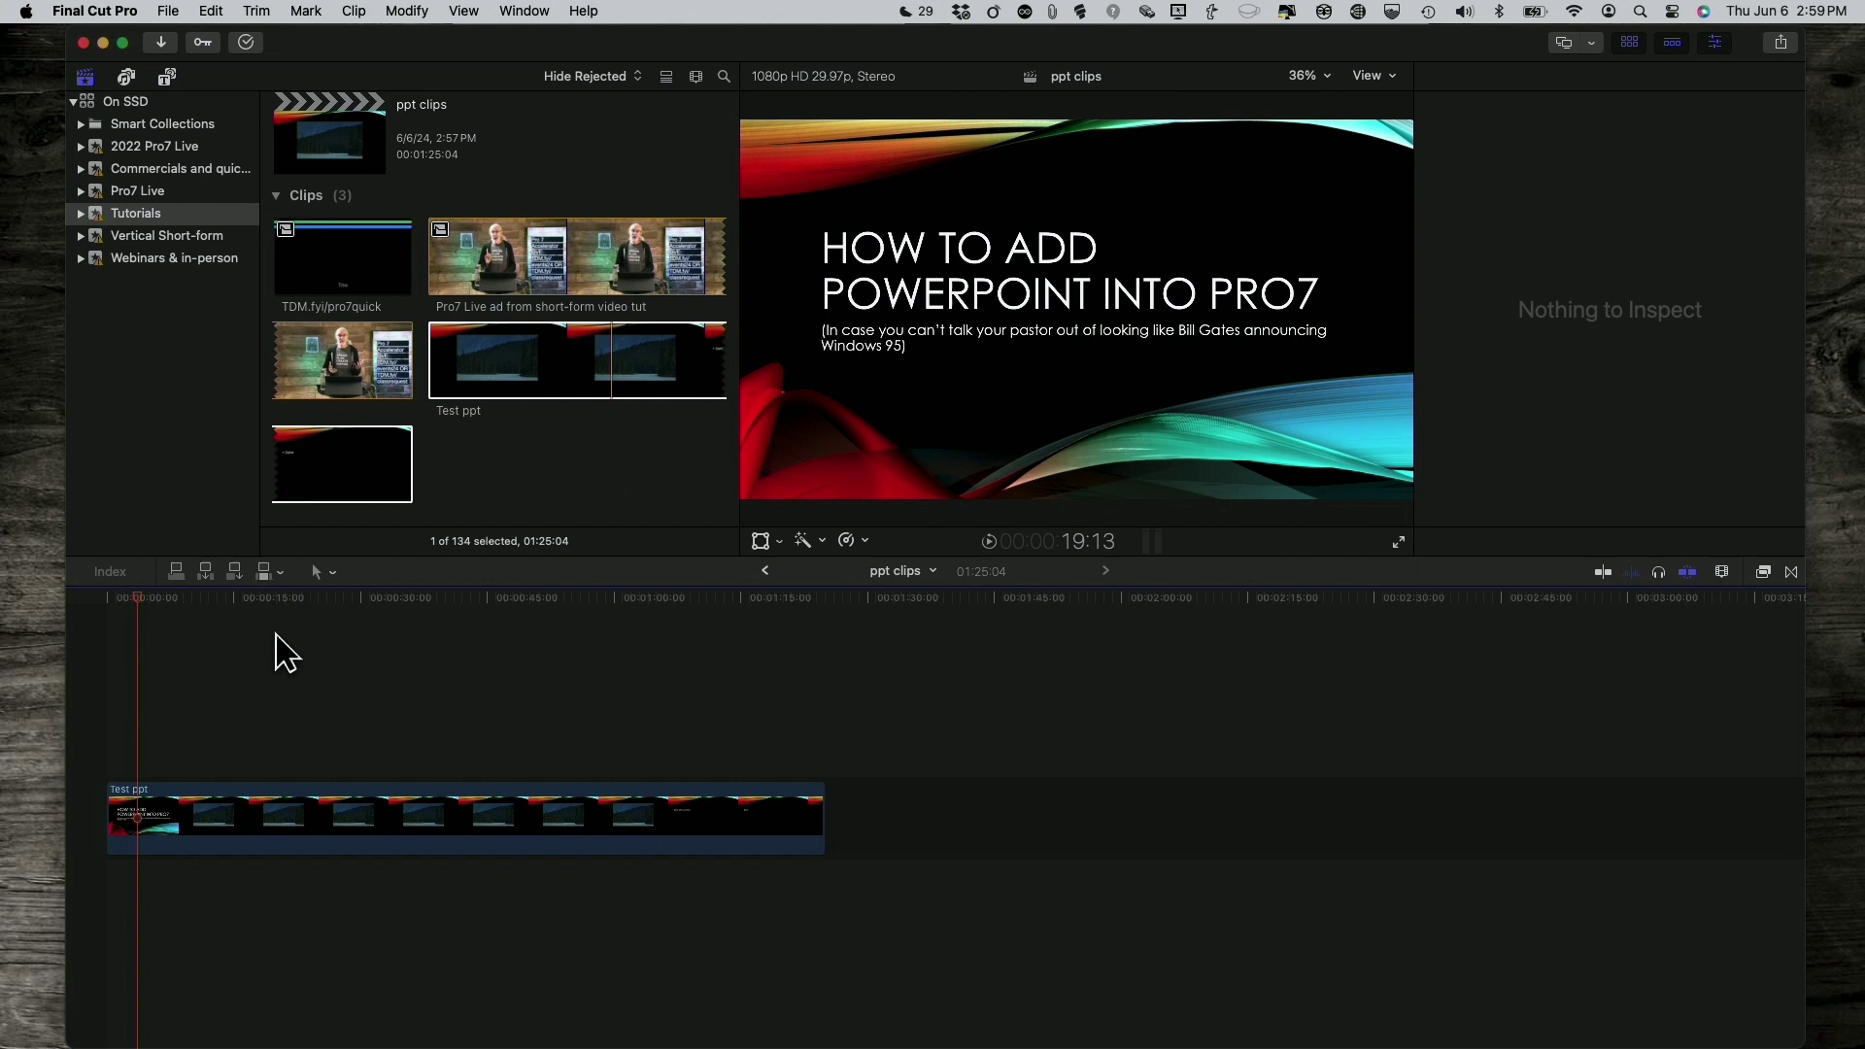
Split the Test ppt clip at 2:03, just before the title slide's subtitle animates in, and delete the opening piece
{"action": "left_click", "coordinate": [116, 597]}
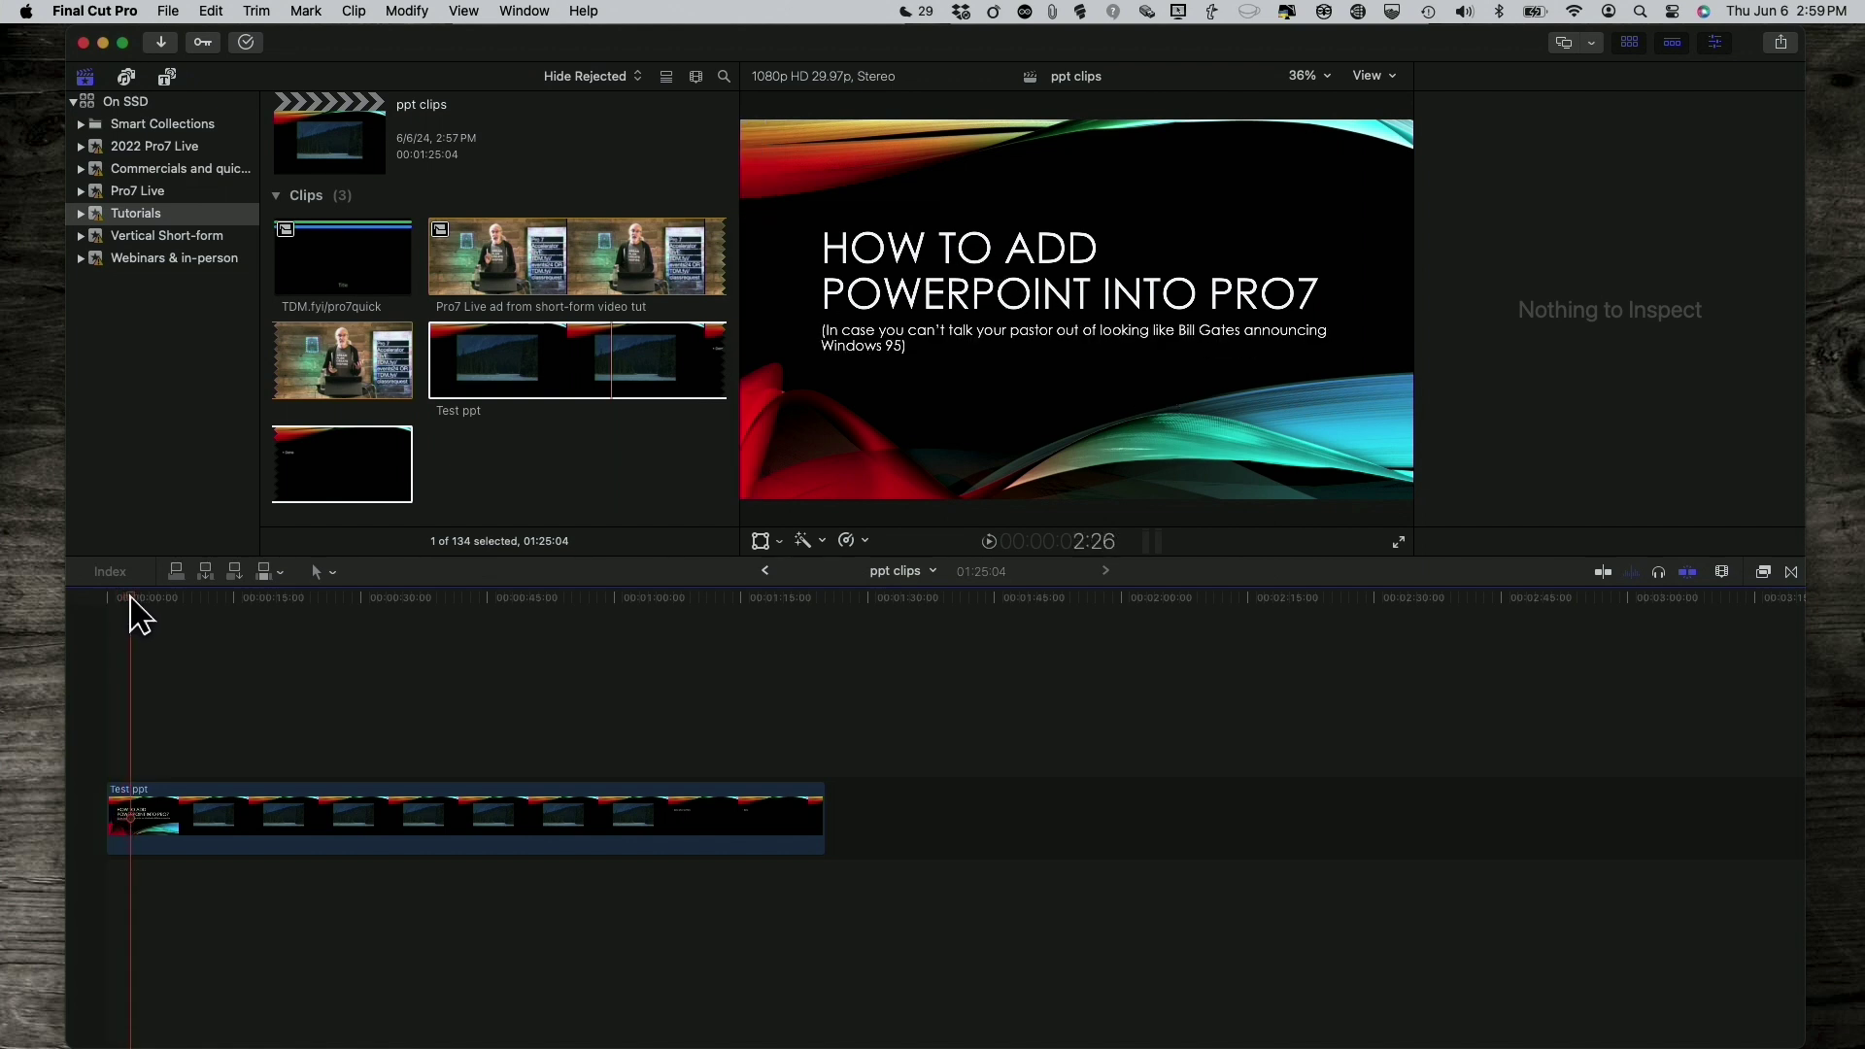
{"action": "key", "text": "Left"}
{"action": "key", "text": "Left"}
{"action": "key", "text": "Left"}
{"action": "key", "text": "Left"}
{"action": "key", "text": "Left"}
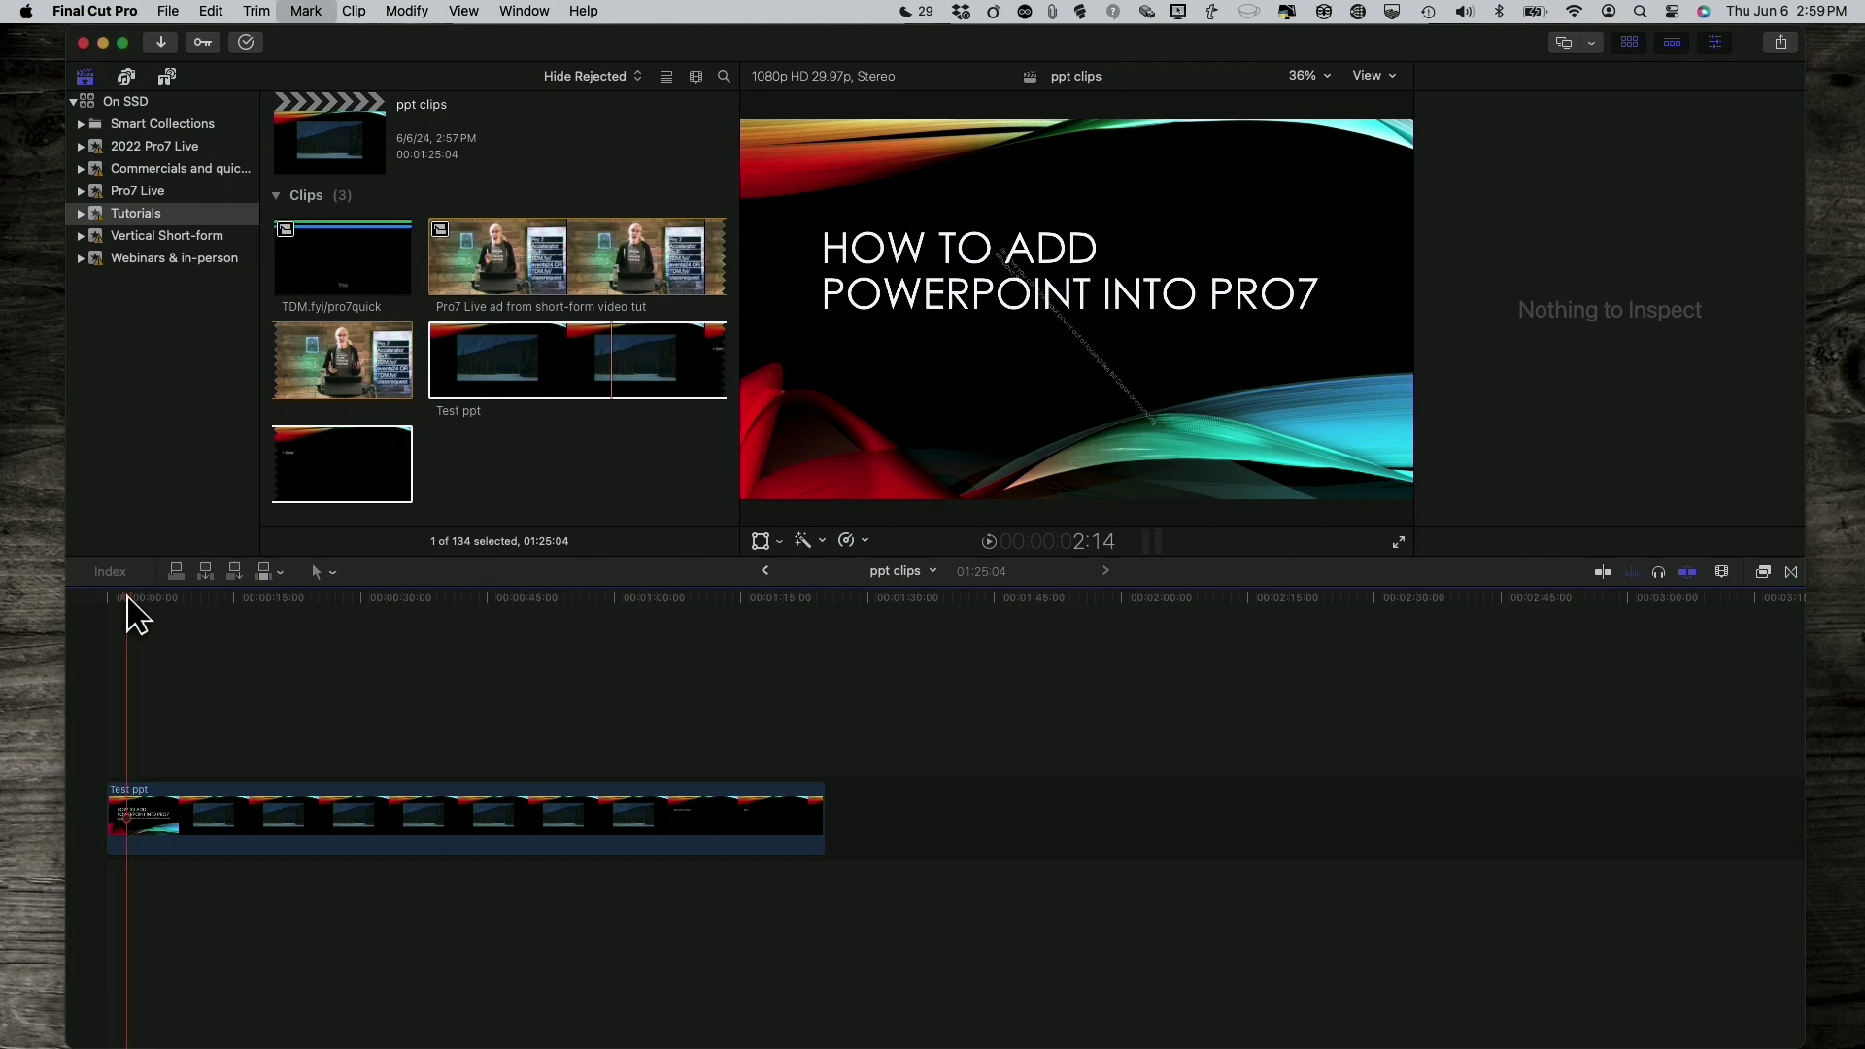
{"action": "key", "text": "Left"}
{"action": "key", "text": "Left"}
{"action": "key", "text": "Left"}
{"action": "key", "text": "Left"}
{"action": "key", "text": "Left"}
{"action": "key", "text": "Left"}
{"action": "key", "text": "Left"}
{"action": "key", "text": "Left"}
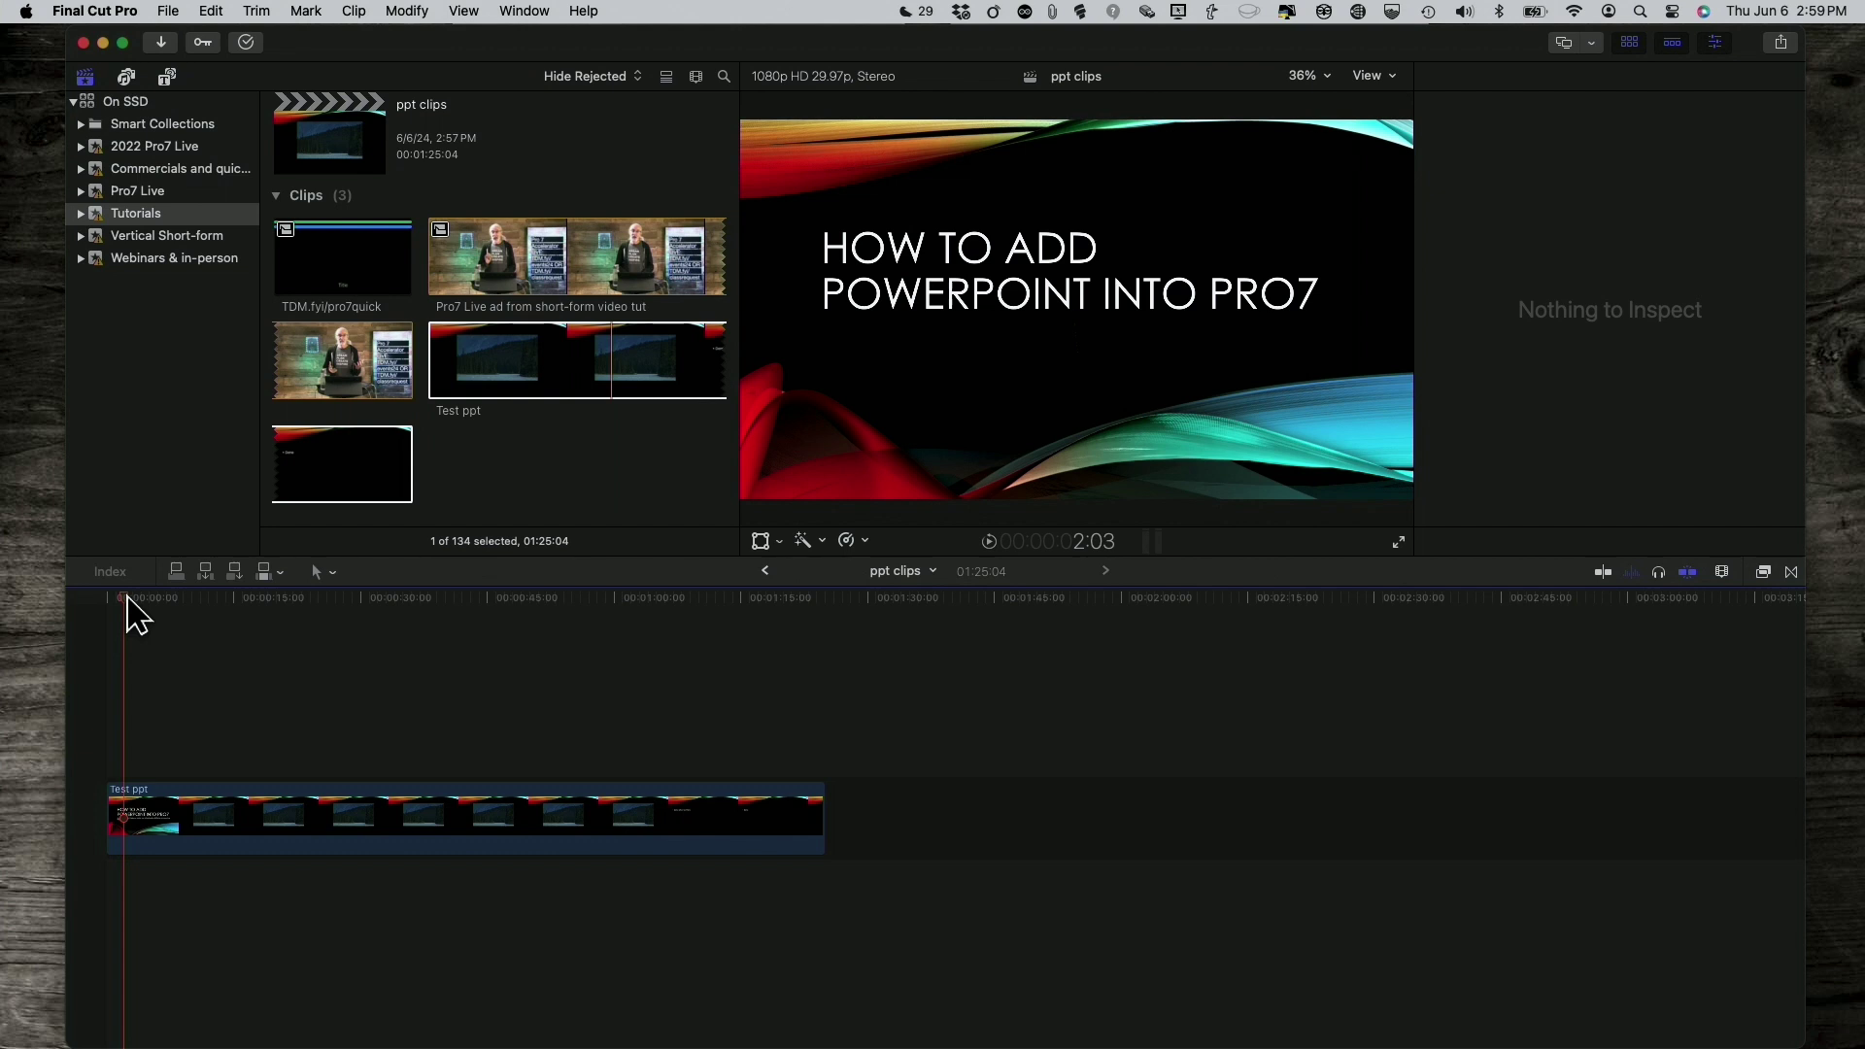
{"action": "left_click", "coordinate": [122, 819]}
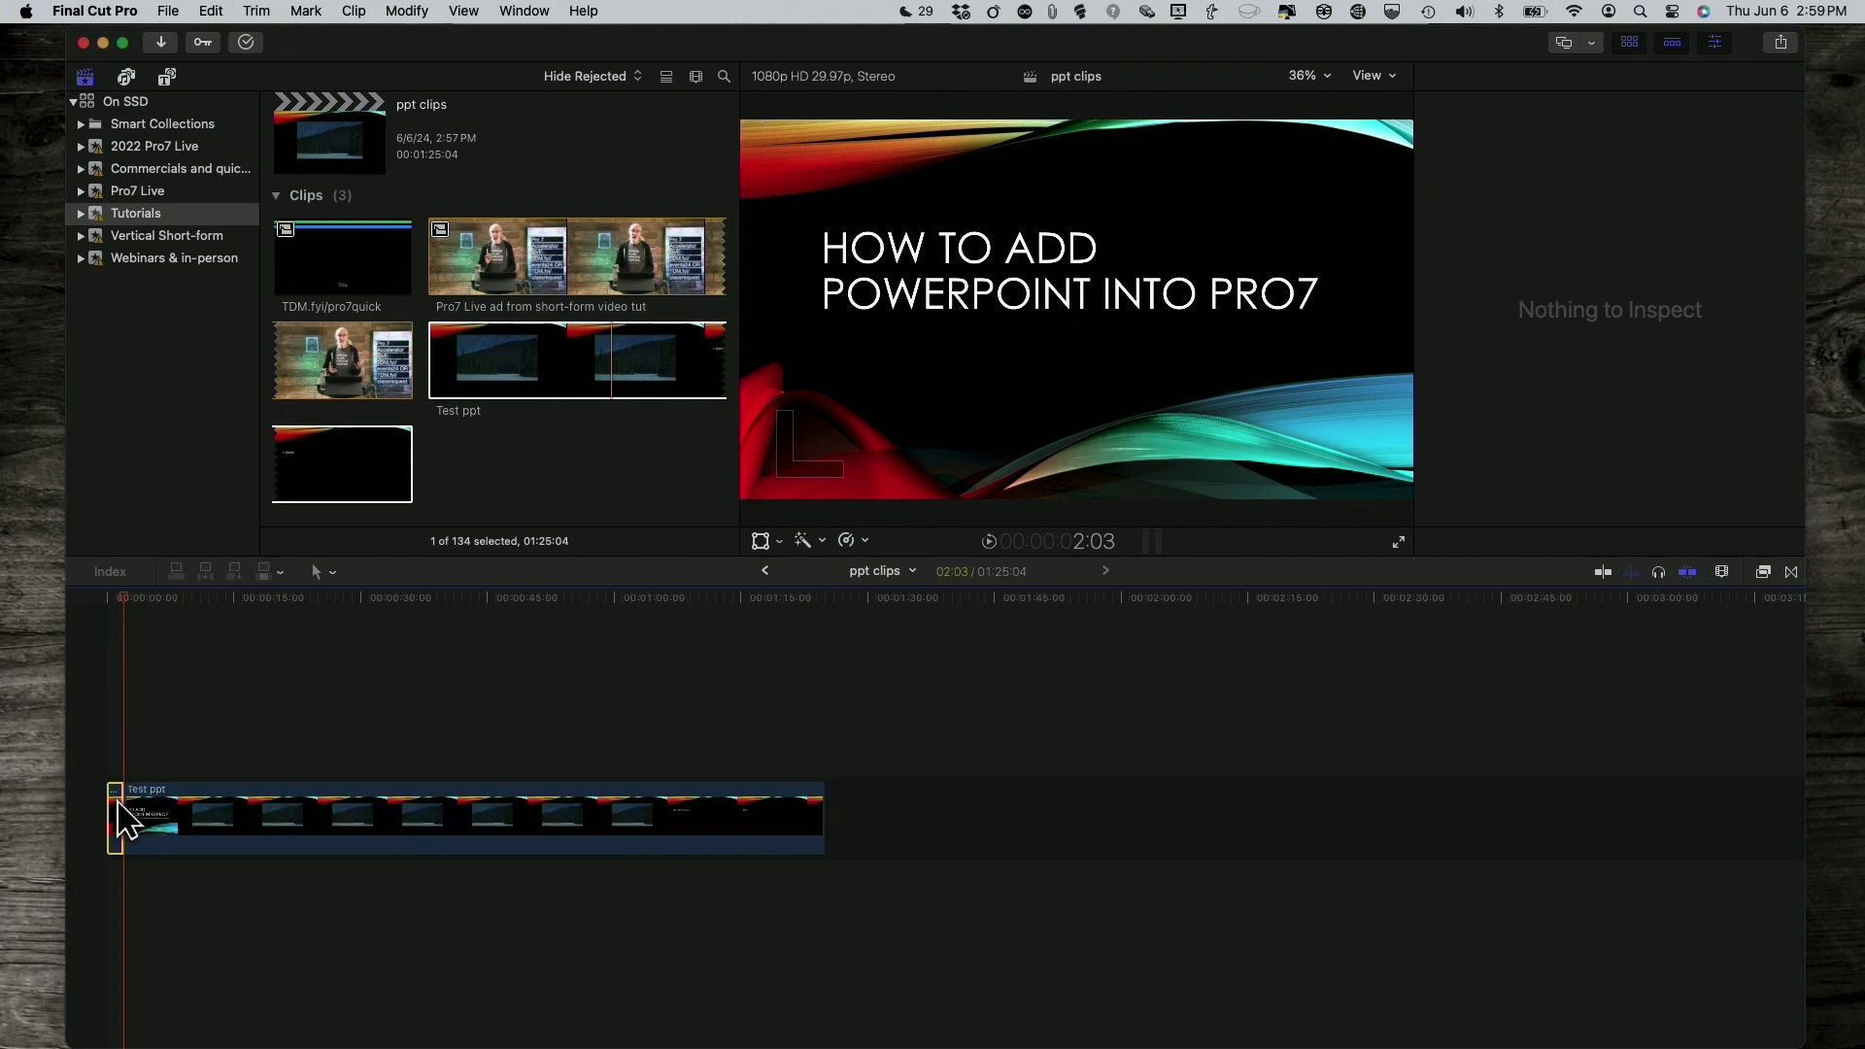
{"action": "left_click_drag", "start_coordinate": [121, 819], "coordinate": [117, 816]}
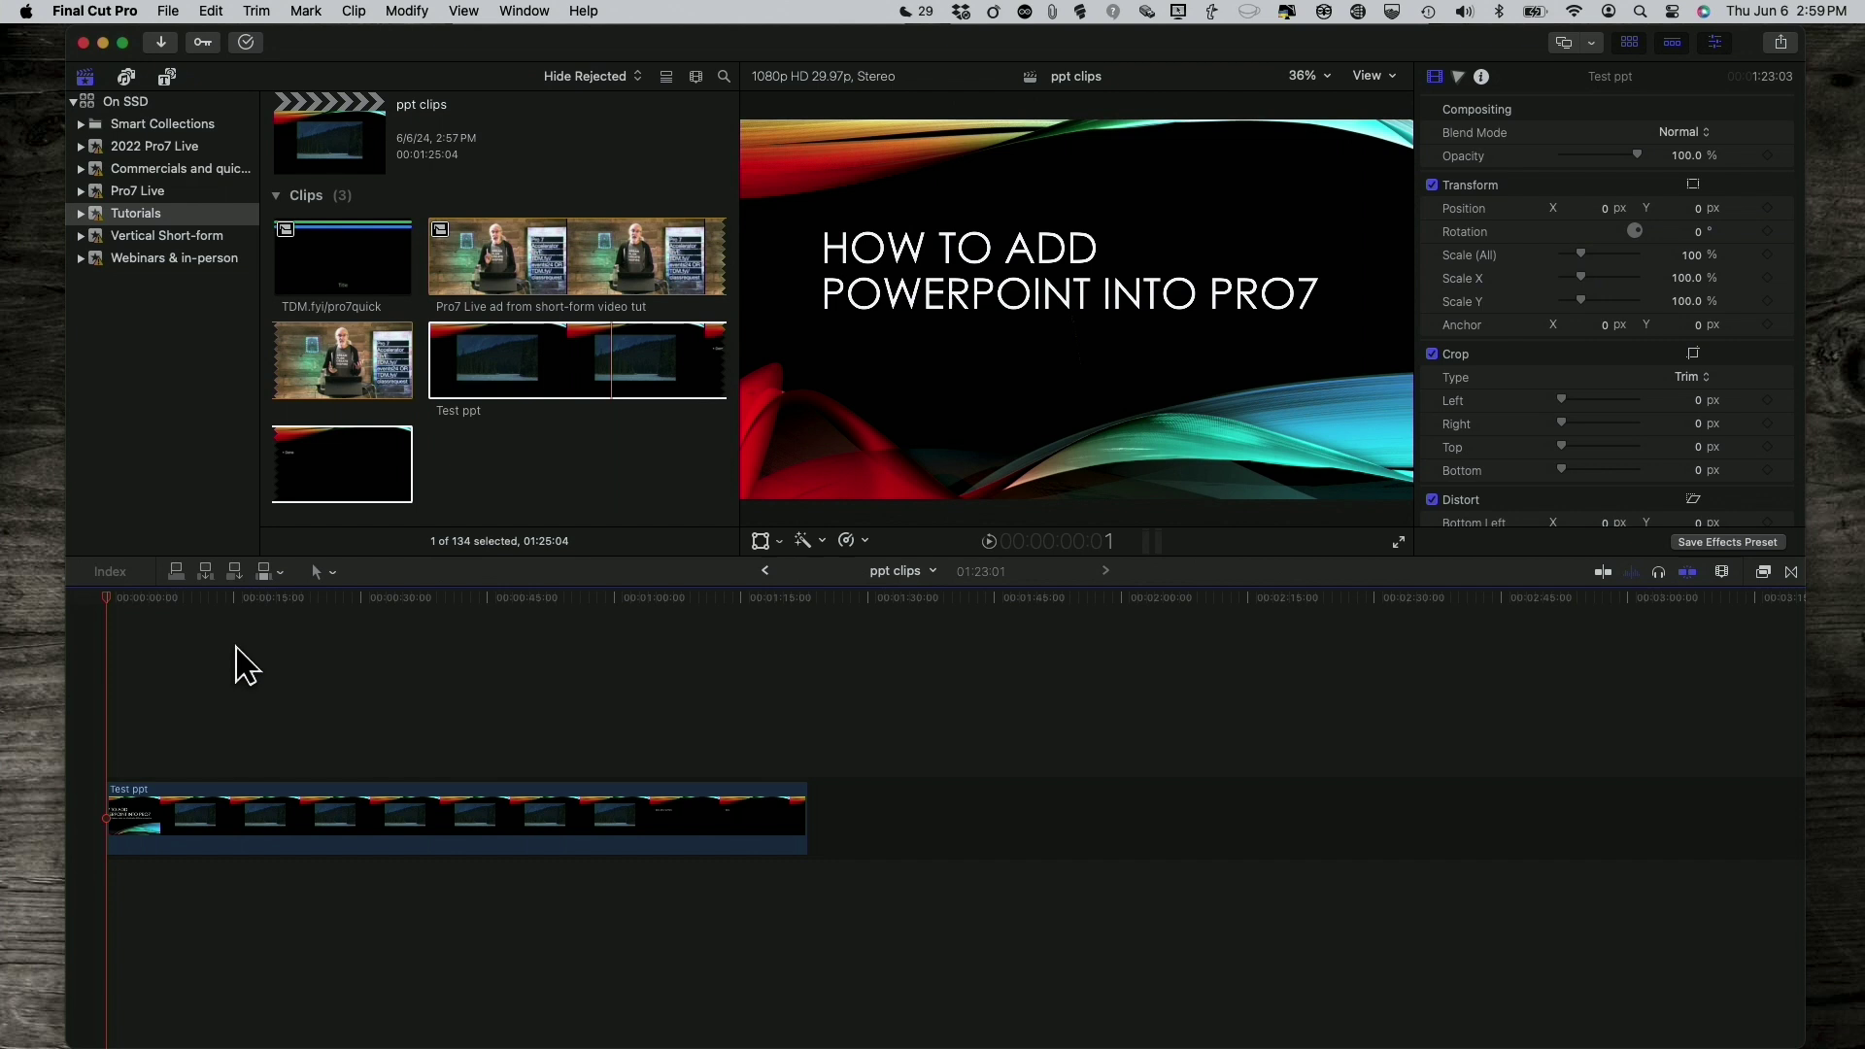
Play the trimmed clip past the title slide, step back to the slide's end at 2:26, and split the clip there
{"action": "key", "text": "space"}
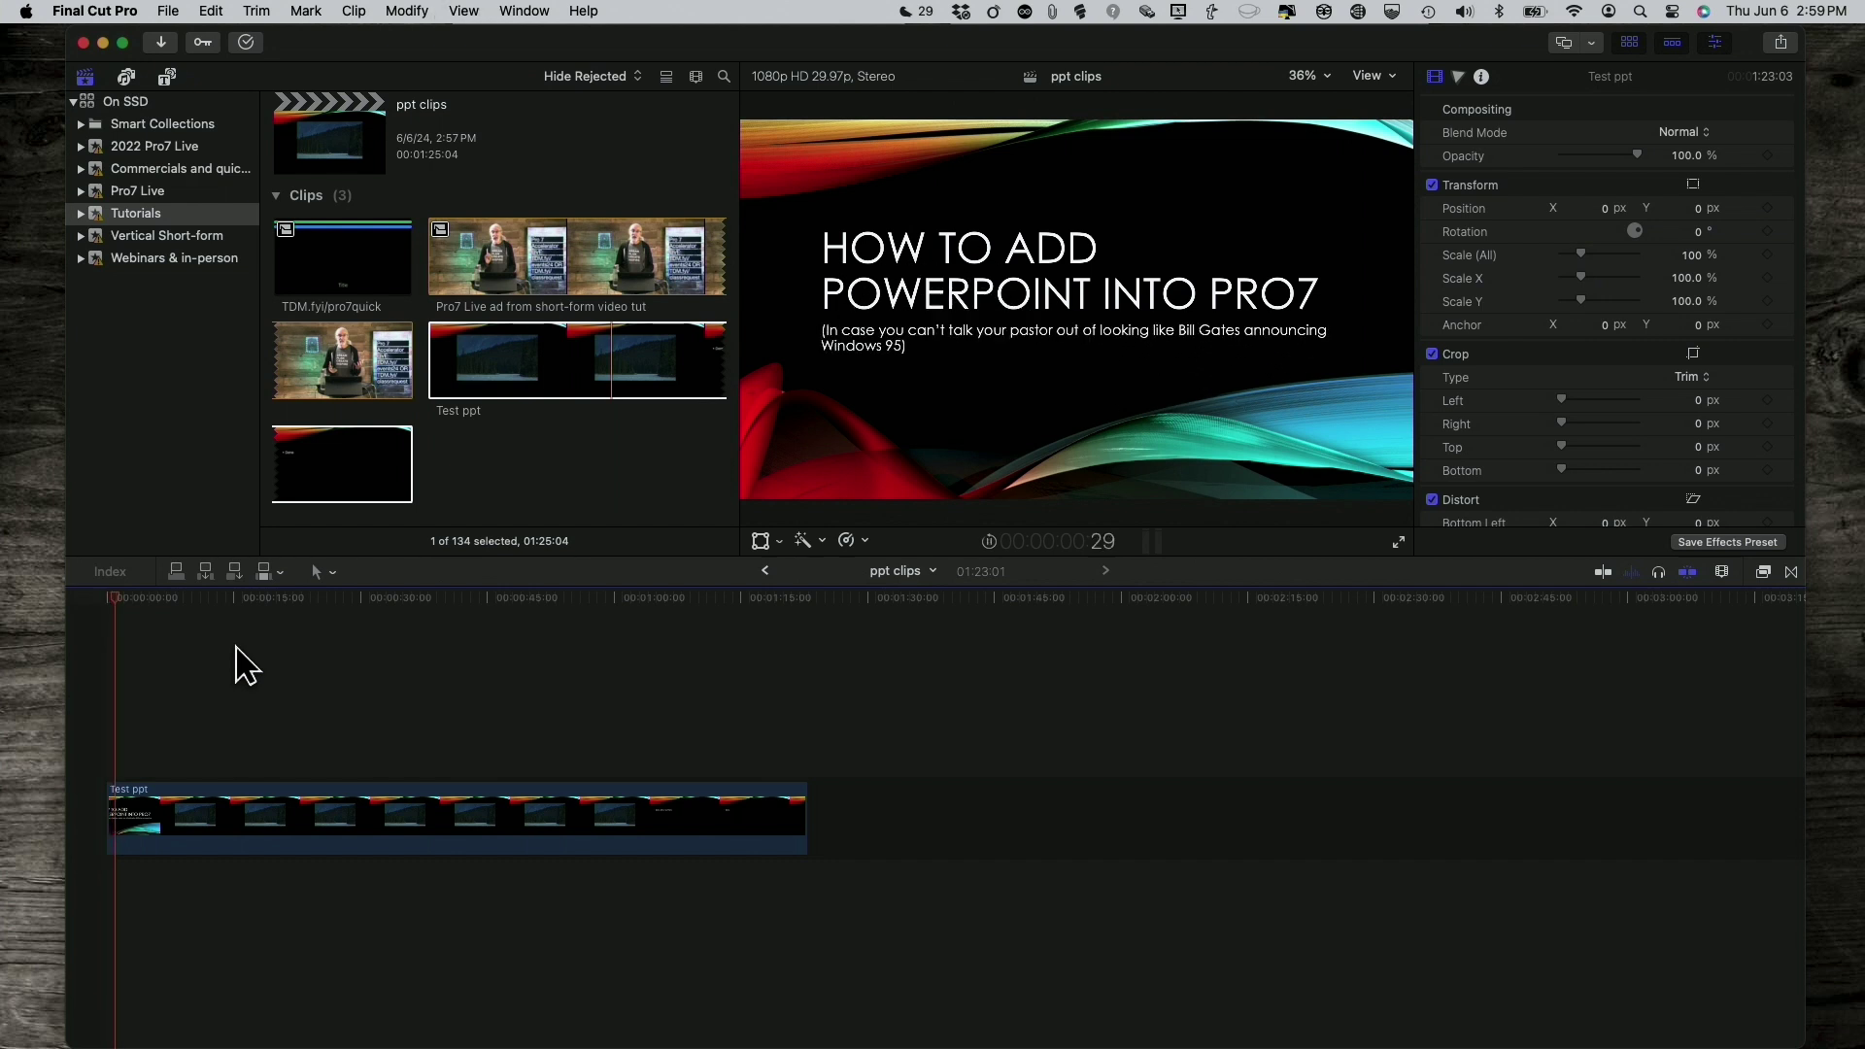
{"action": "key", "text": "space"}
{"action": "key", "text": "Left"}
{"action": "key", "text": "Left"}
{"action": "key", "text": "Left"}
{"action": "key", "text": "Left"}
{"action": "key", "text": "Left"}
{"action": "key", "text": "Left"}
{"action": "key", "text": "Left"}
{"action": "key", "text": "Left"}
{"action": "key", "text": "Left"}
{"action": "key", "text": "Left"}
{"action": "key", "text": "Left"}
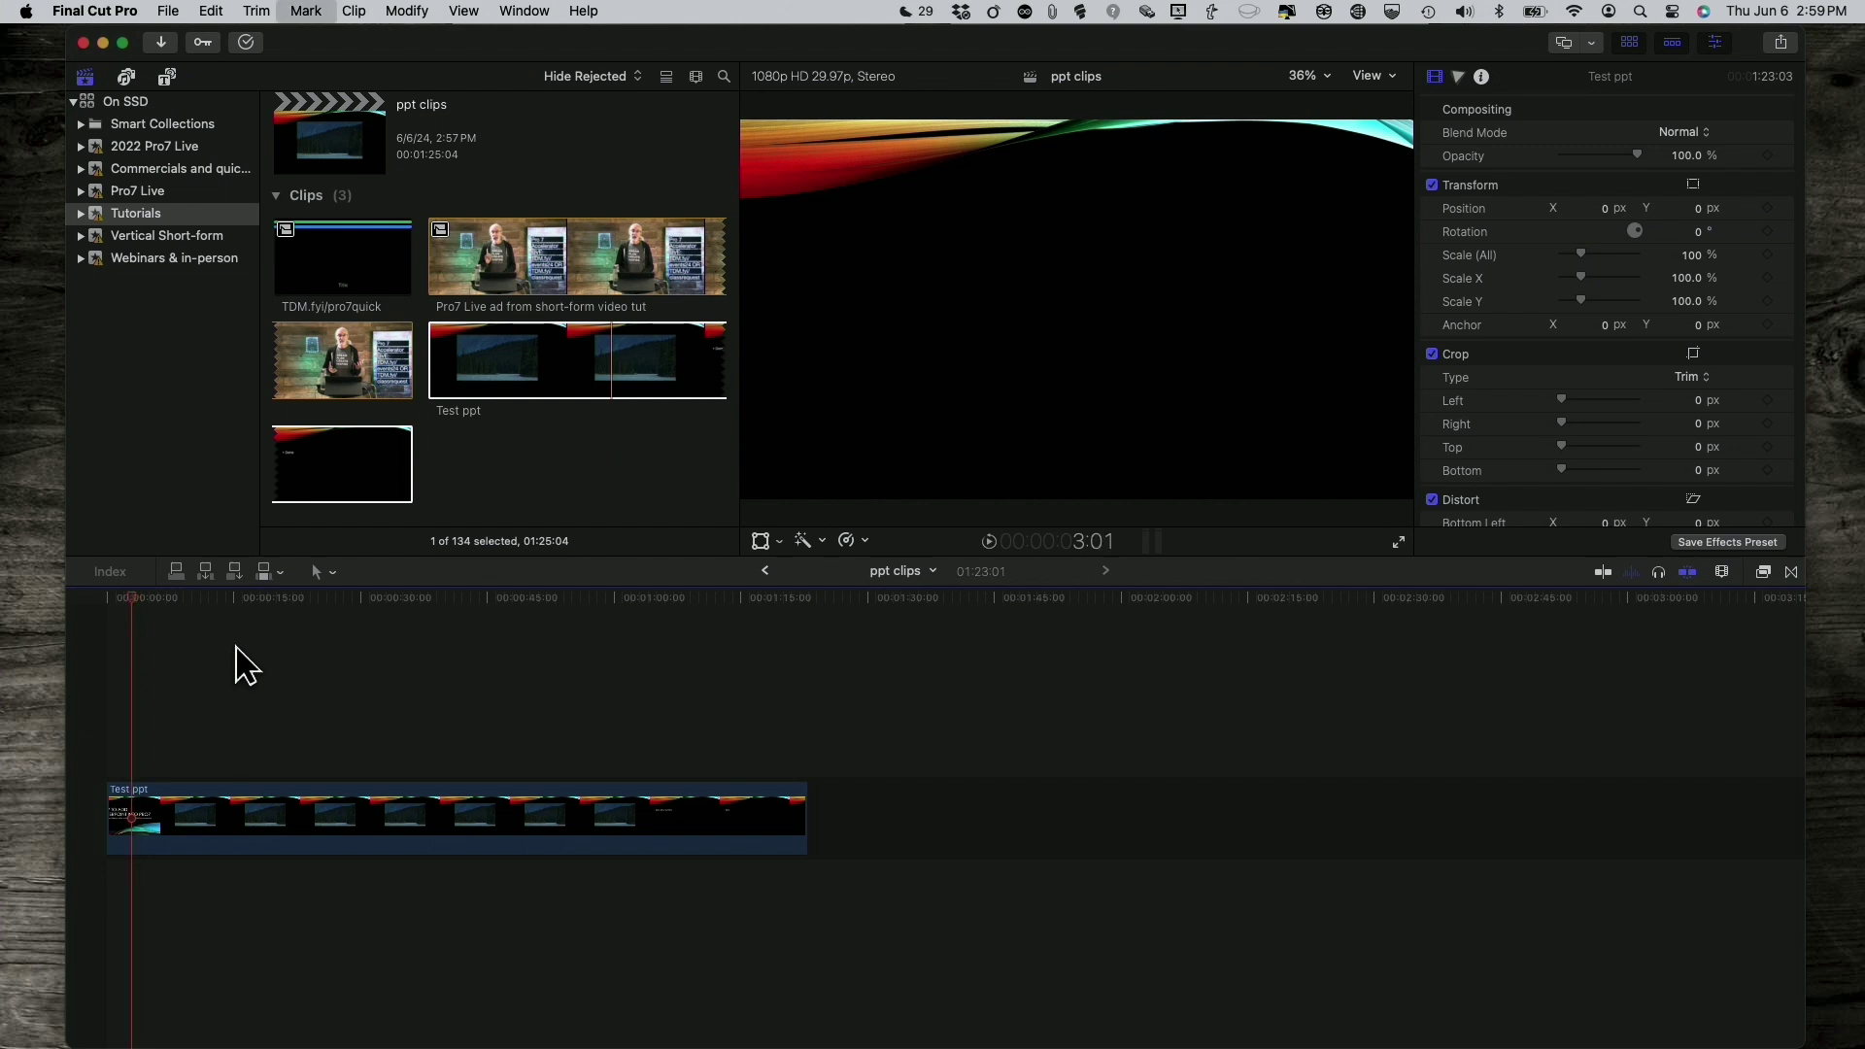
{"action": "key", "text": "Left"}
{"action": "key", "text": "Left"}
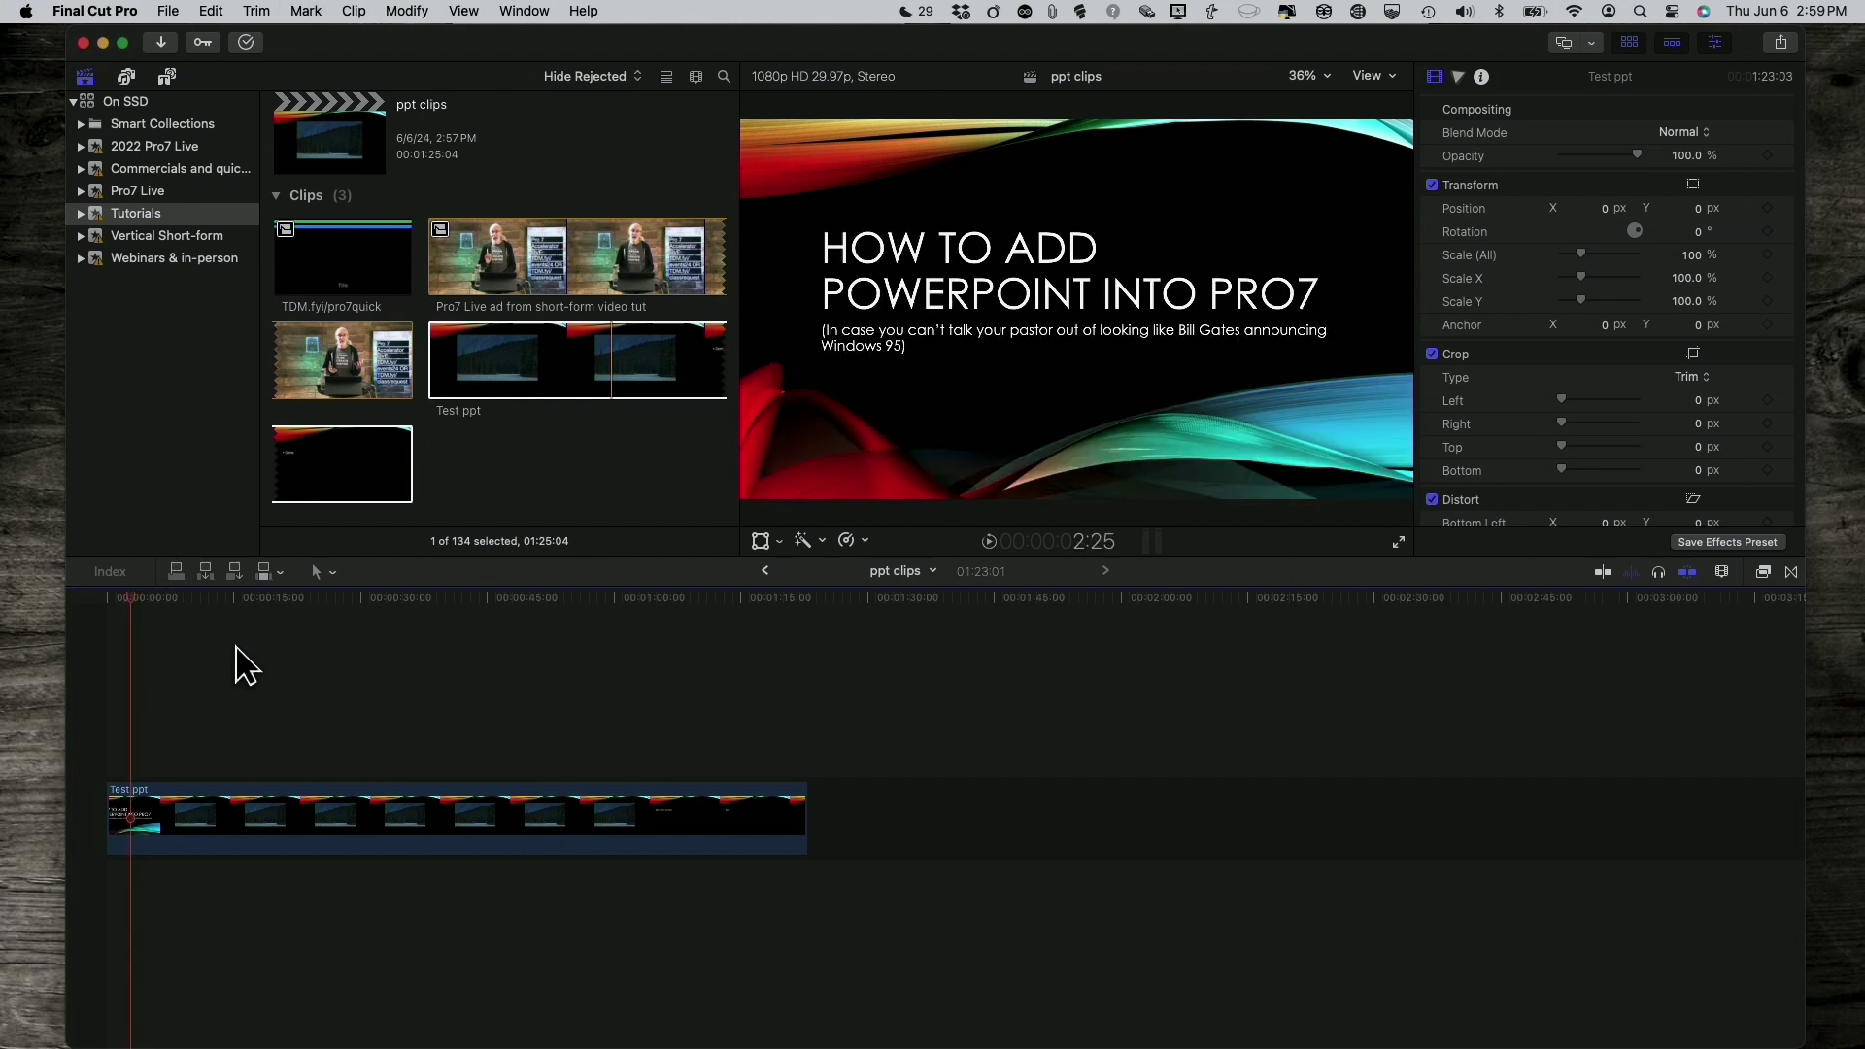
{"action": "key", "text": "Right"}
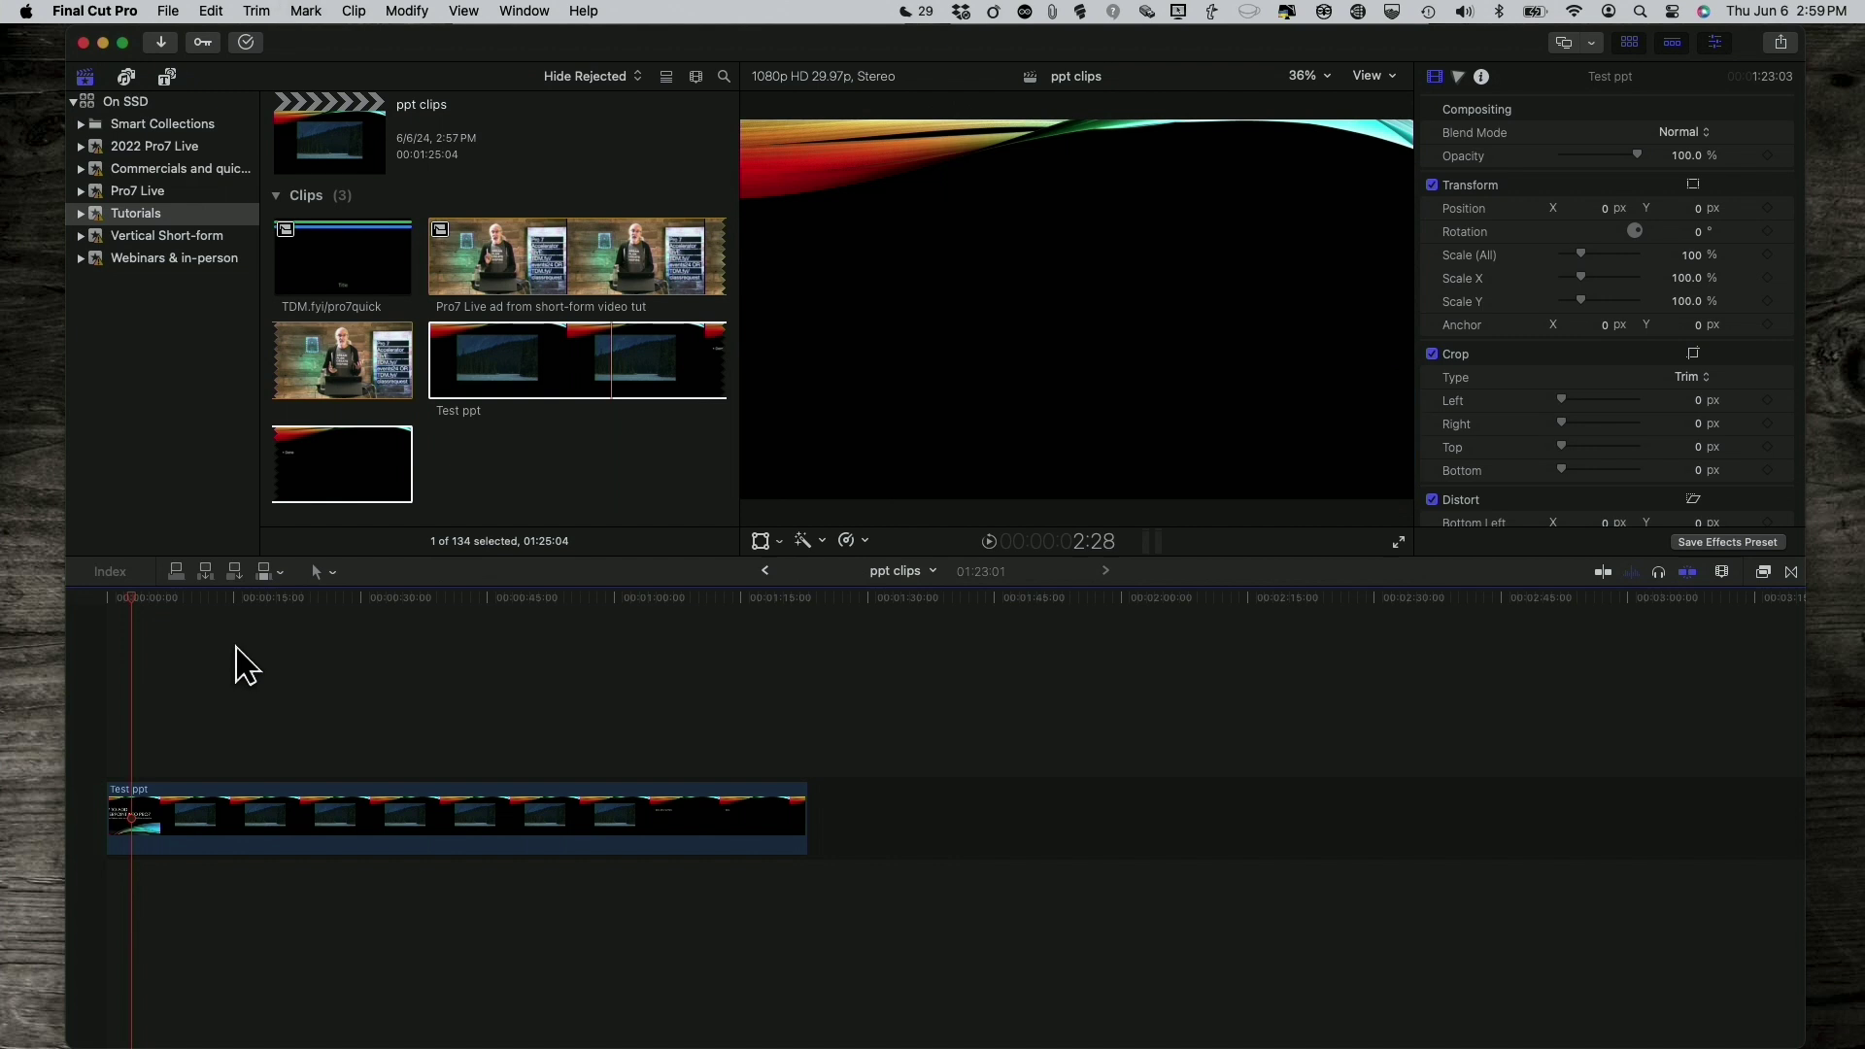
{"action": "key", "text": "Left"}
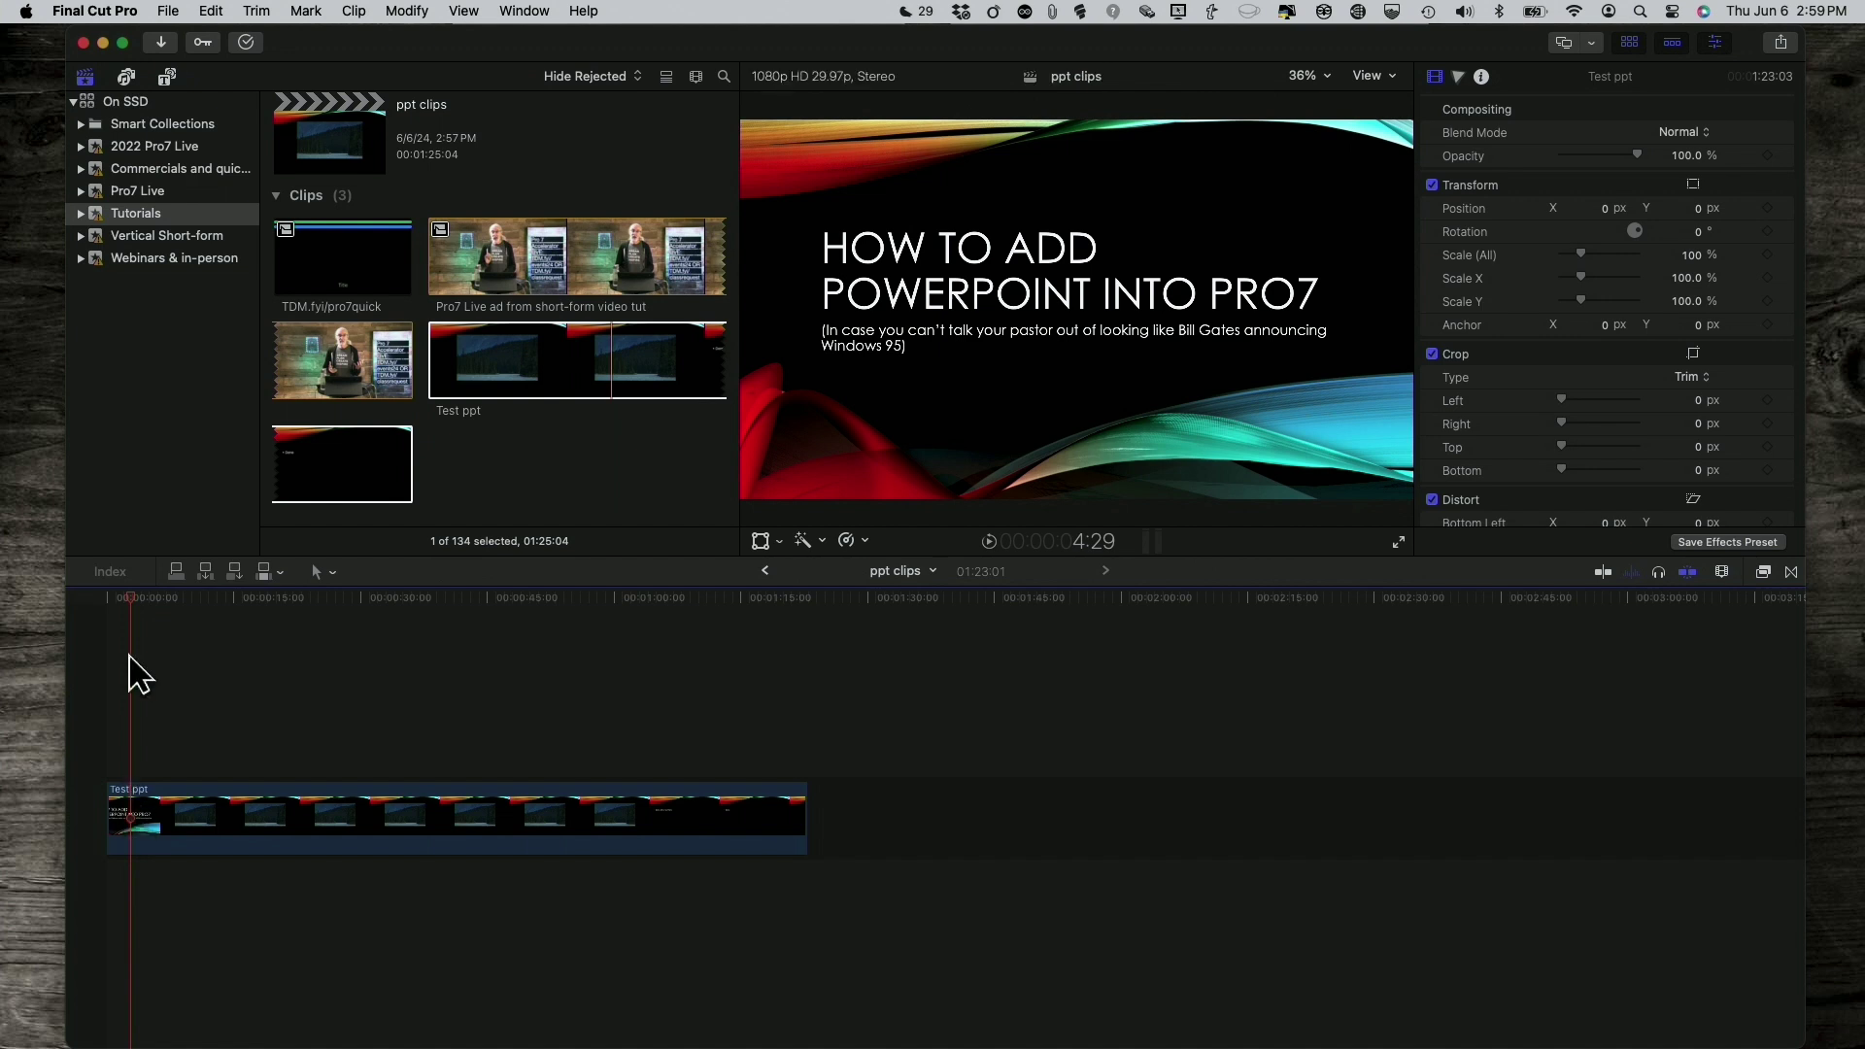
{"action": "key", "text": "super+b"}
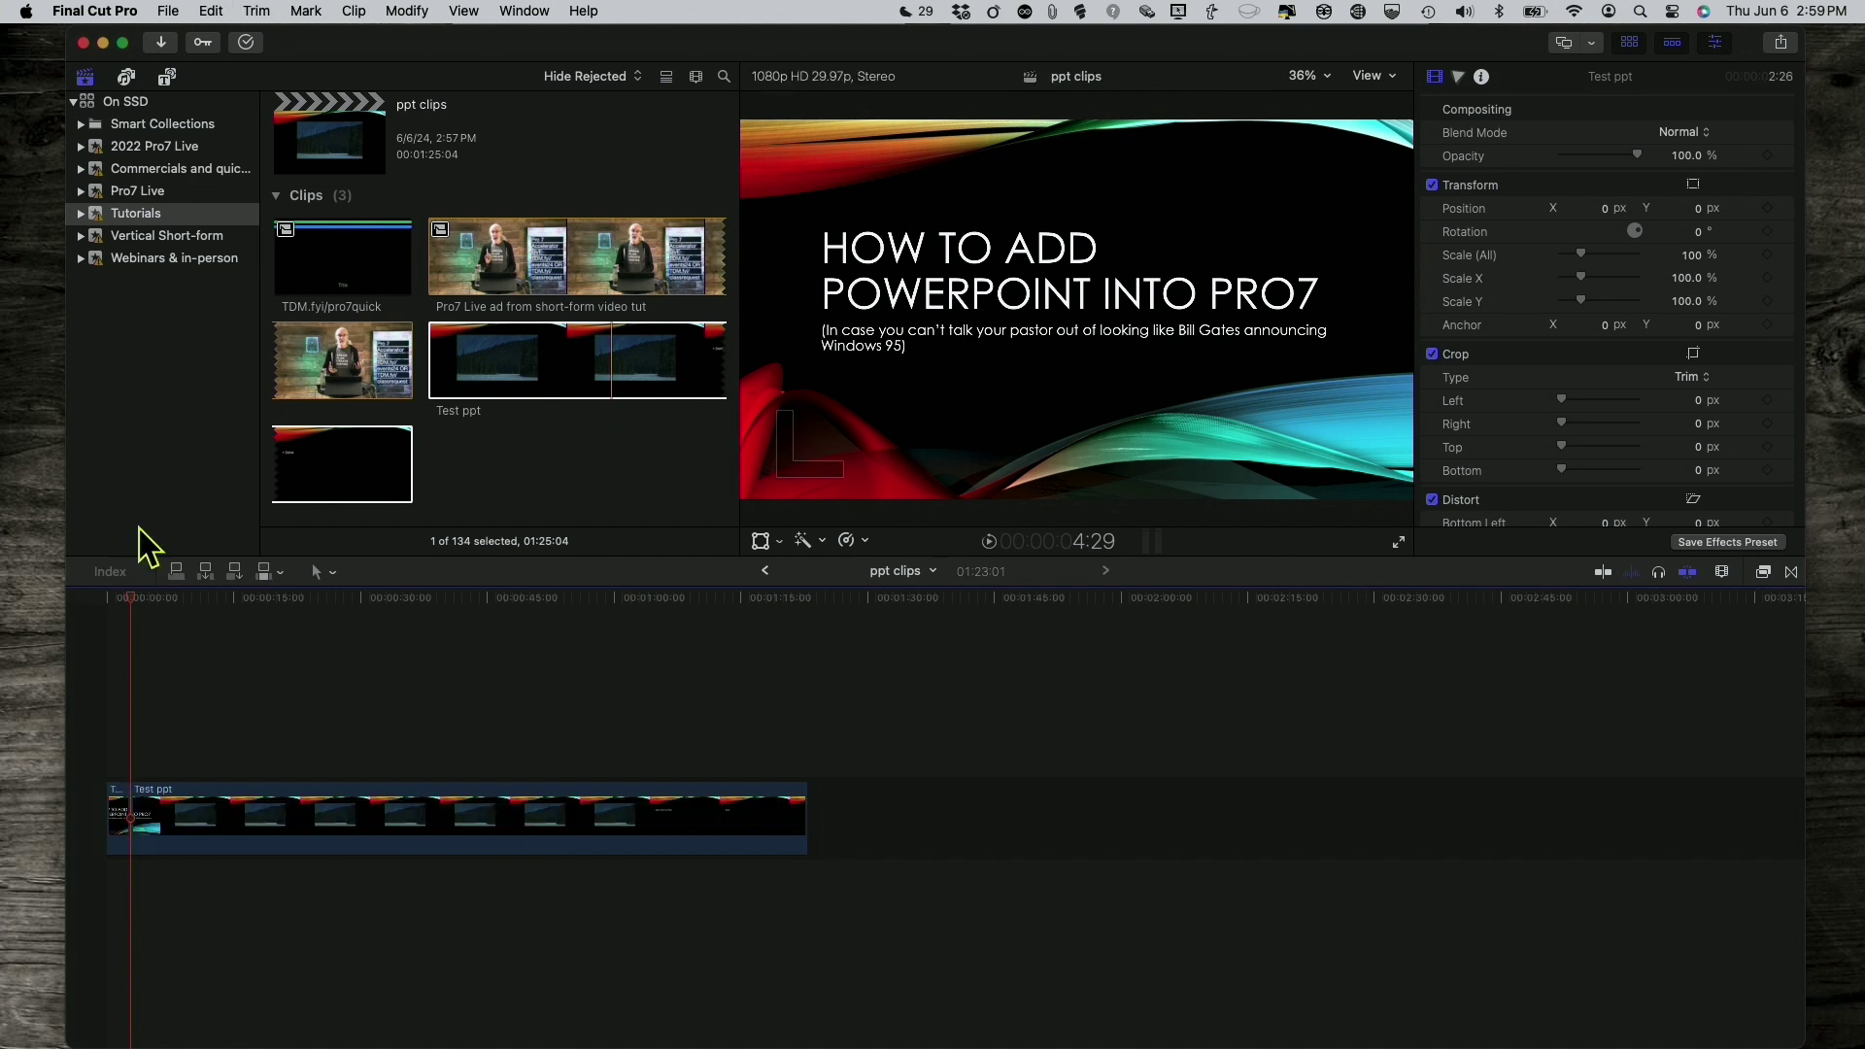
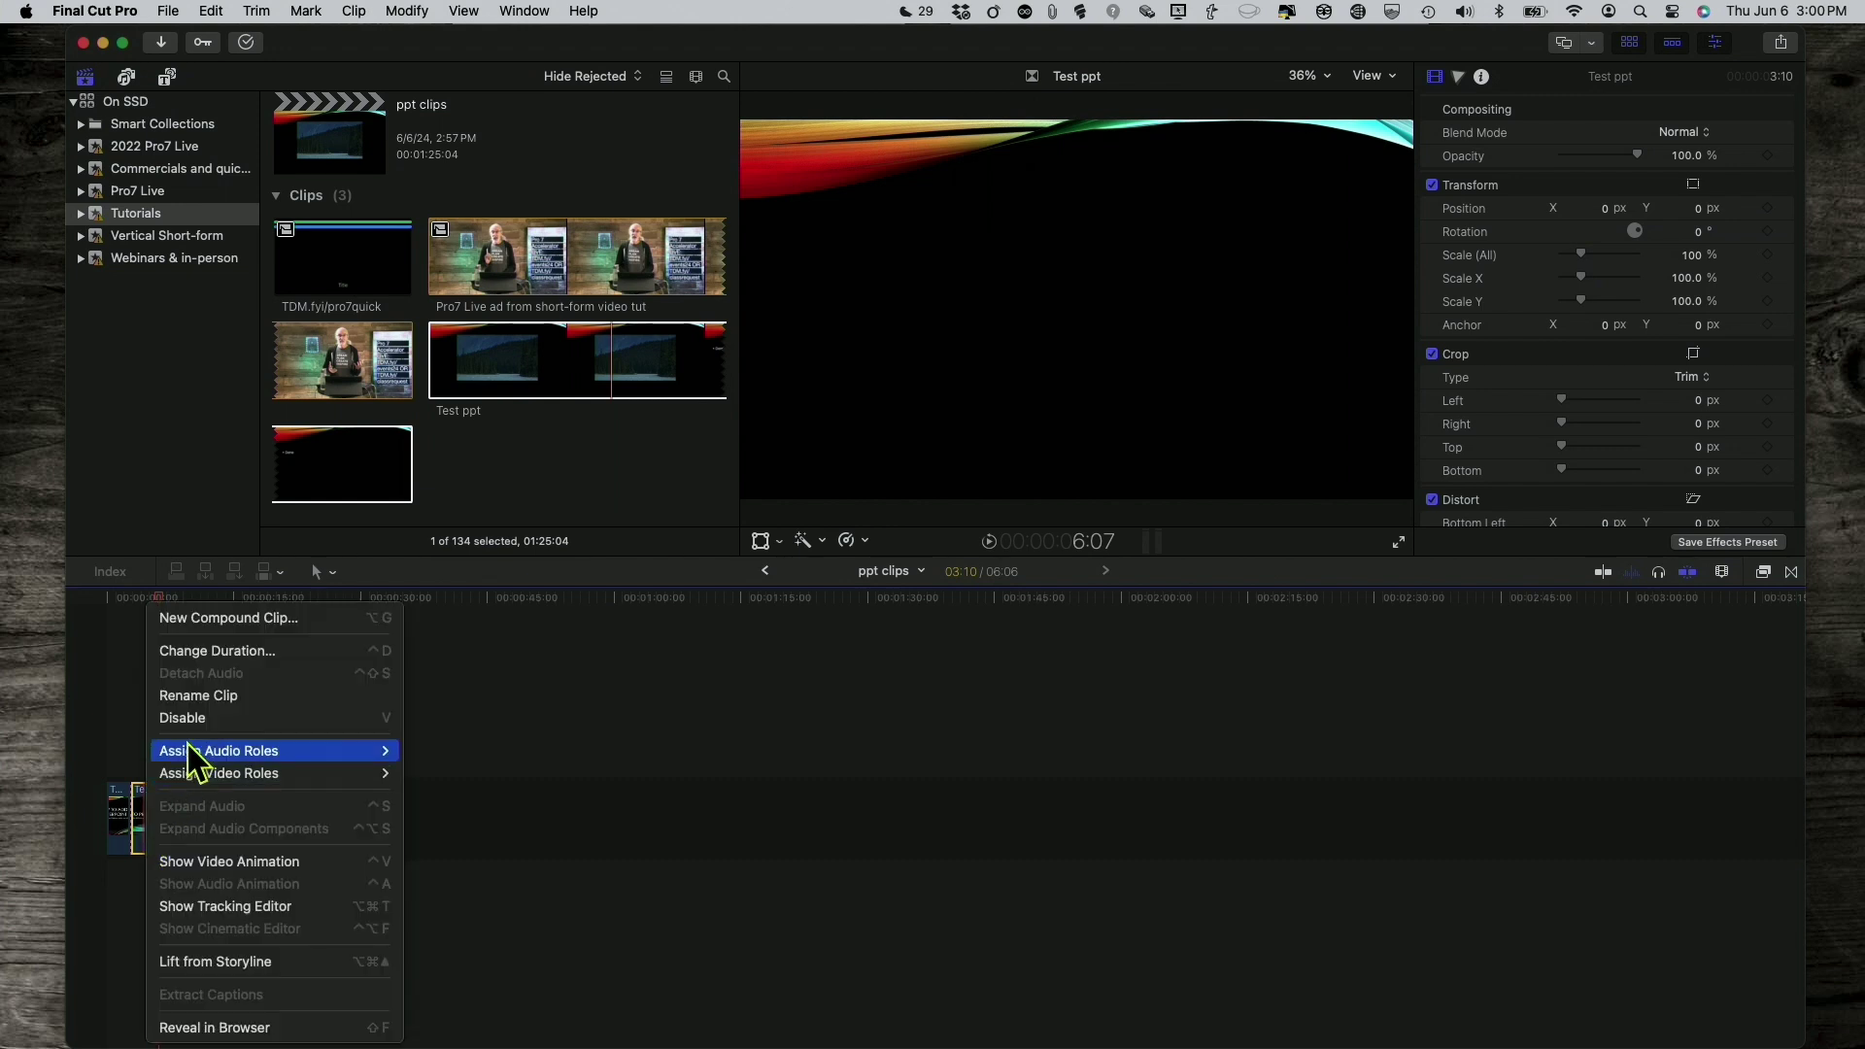
Make the second timeline piece a compound clip named "ppt clips 2" in the Tutorials event
{"action": "left_click", "coordinate": [242, 622]}
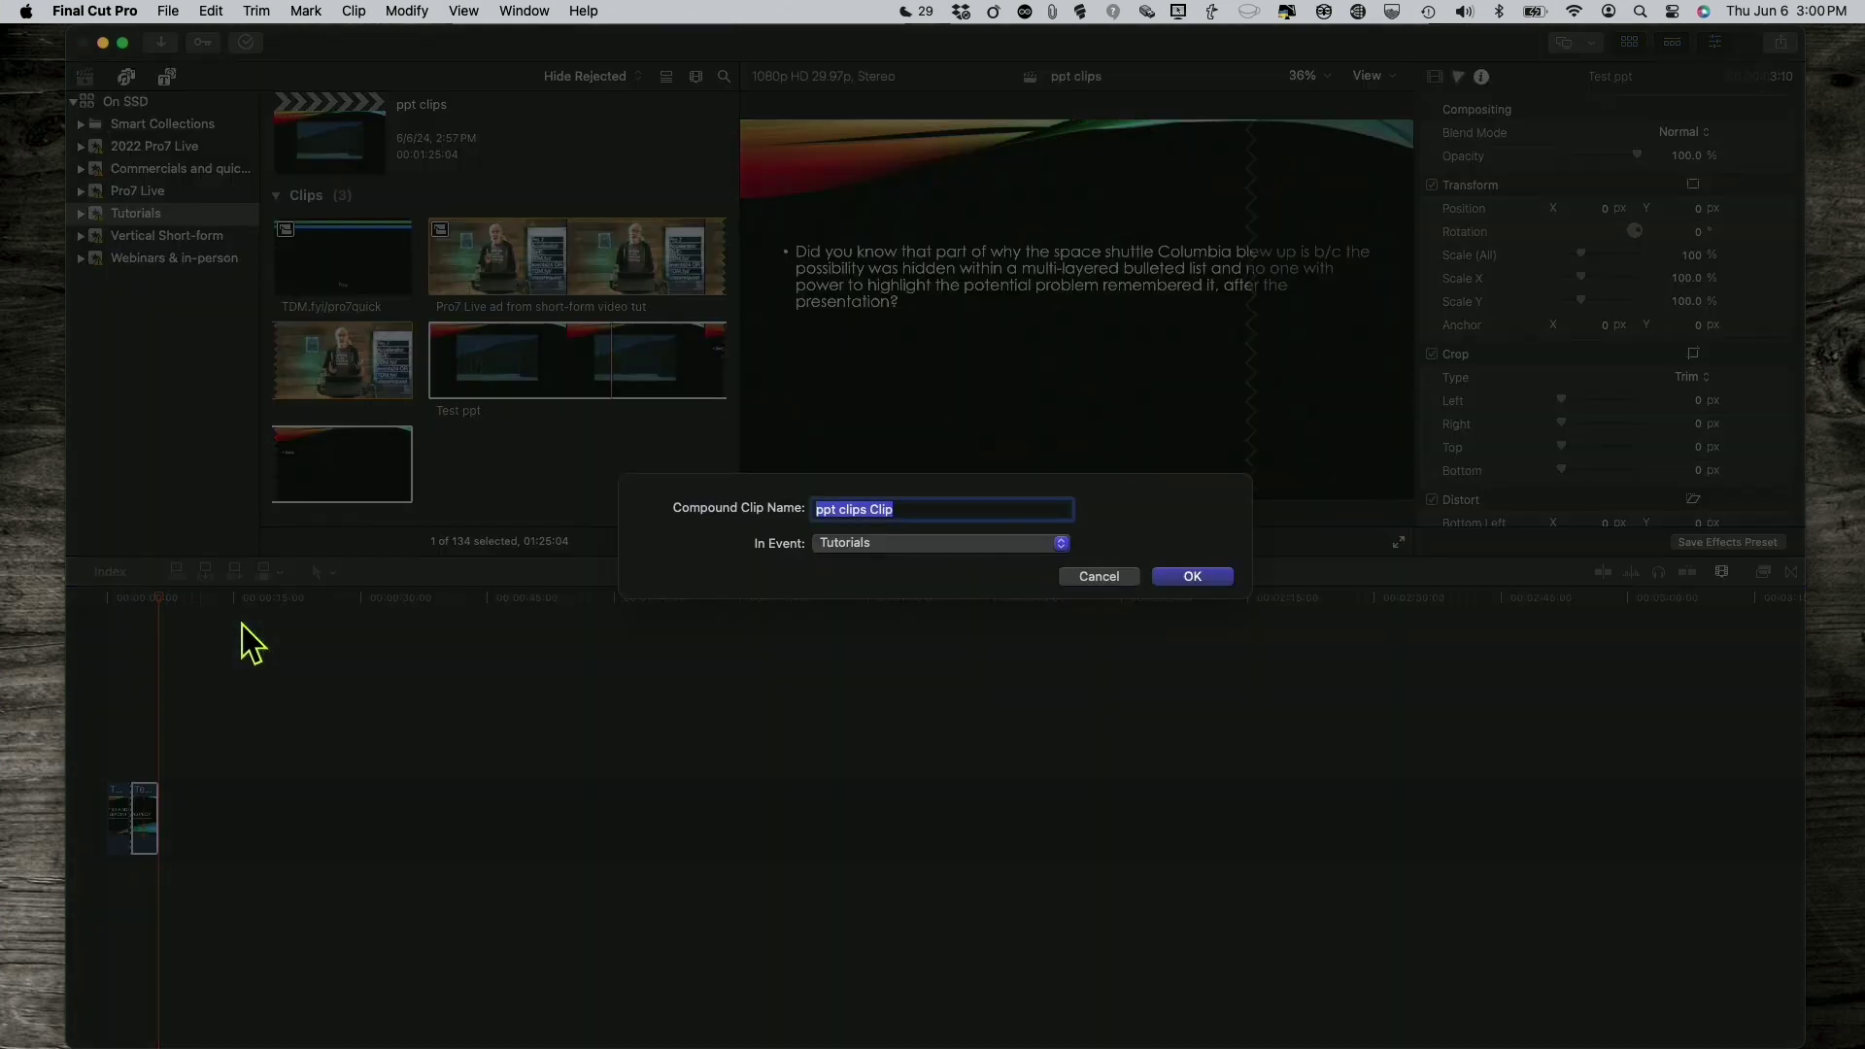
{"action": "left_click", "coordinate": [941, 509]}
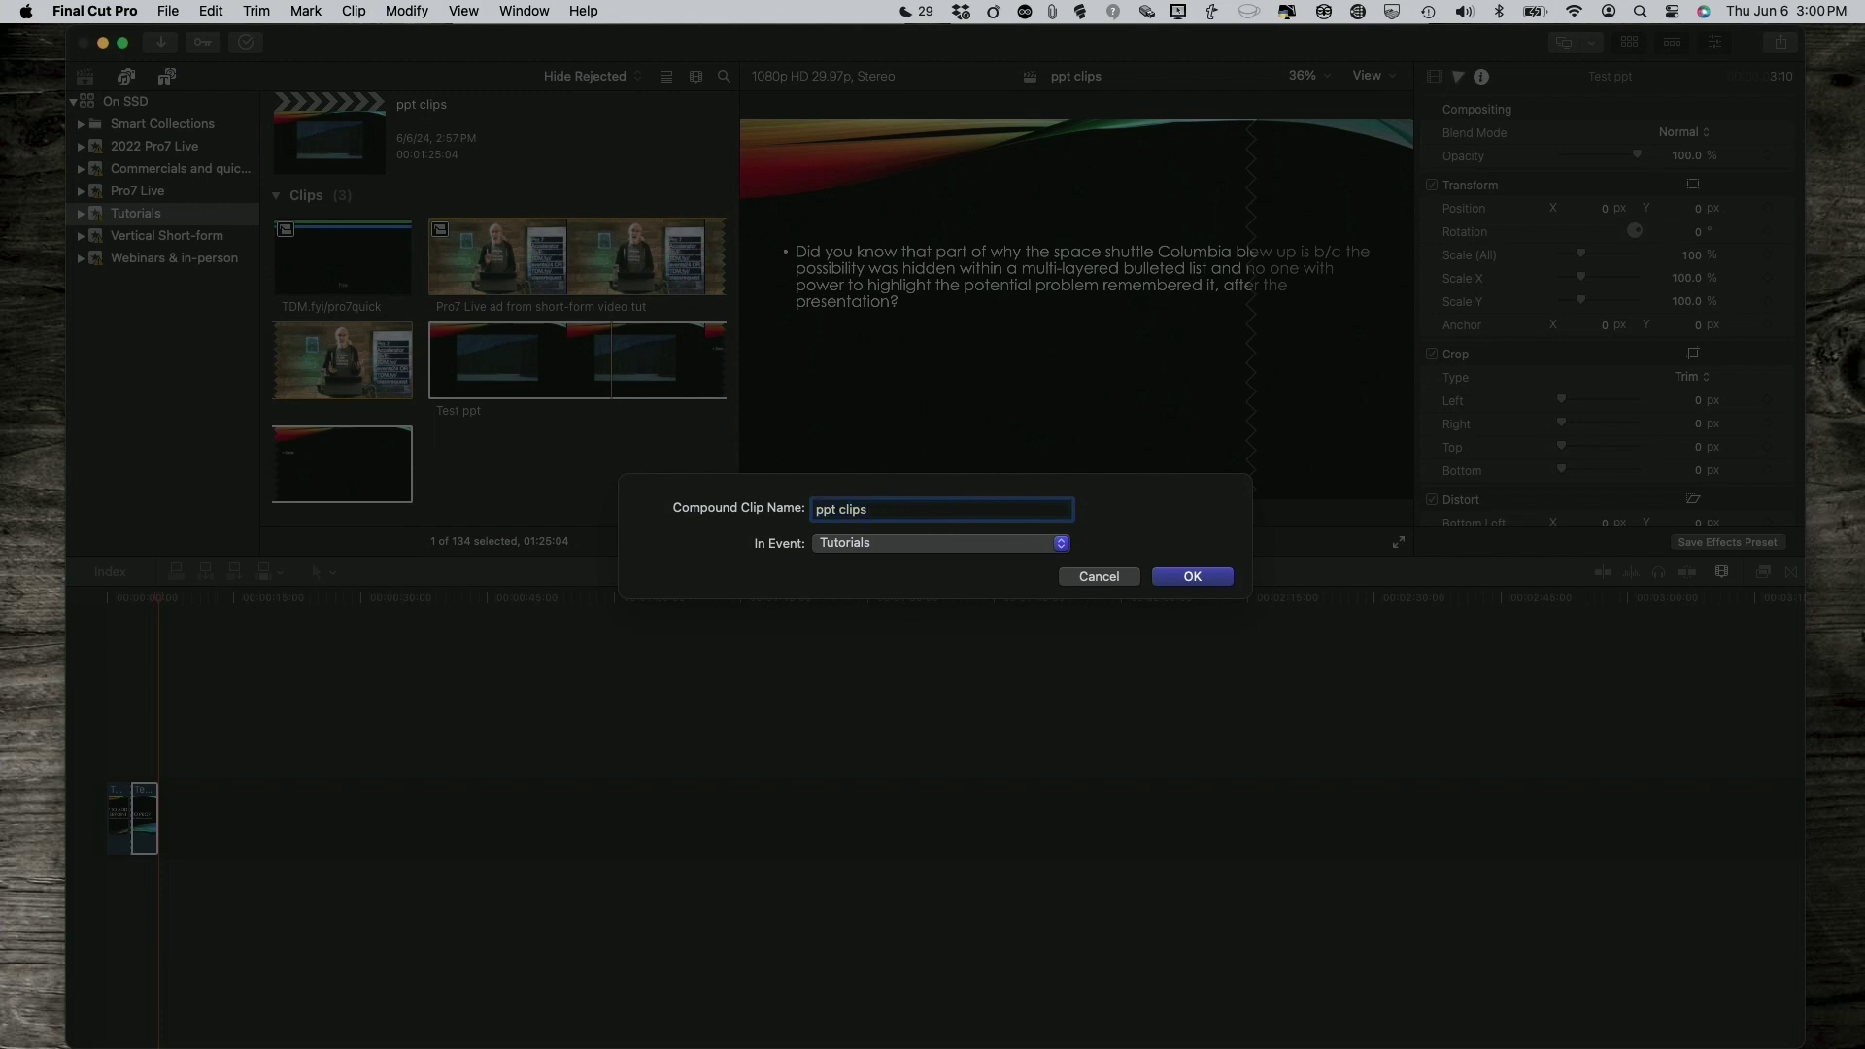
{"action": "left_click", "coordinate": [1192, 577]}
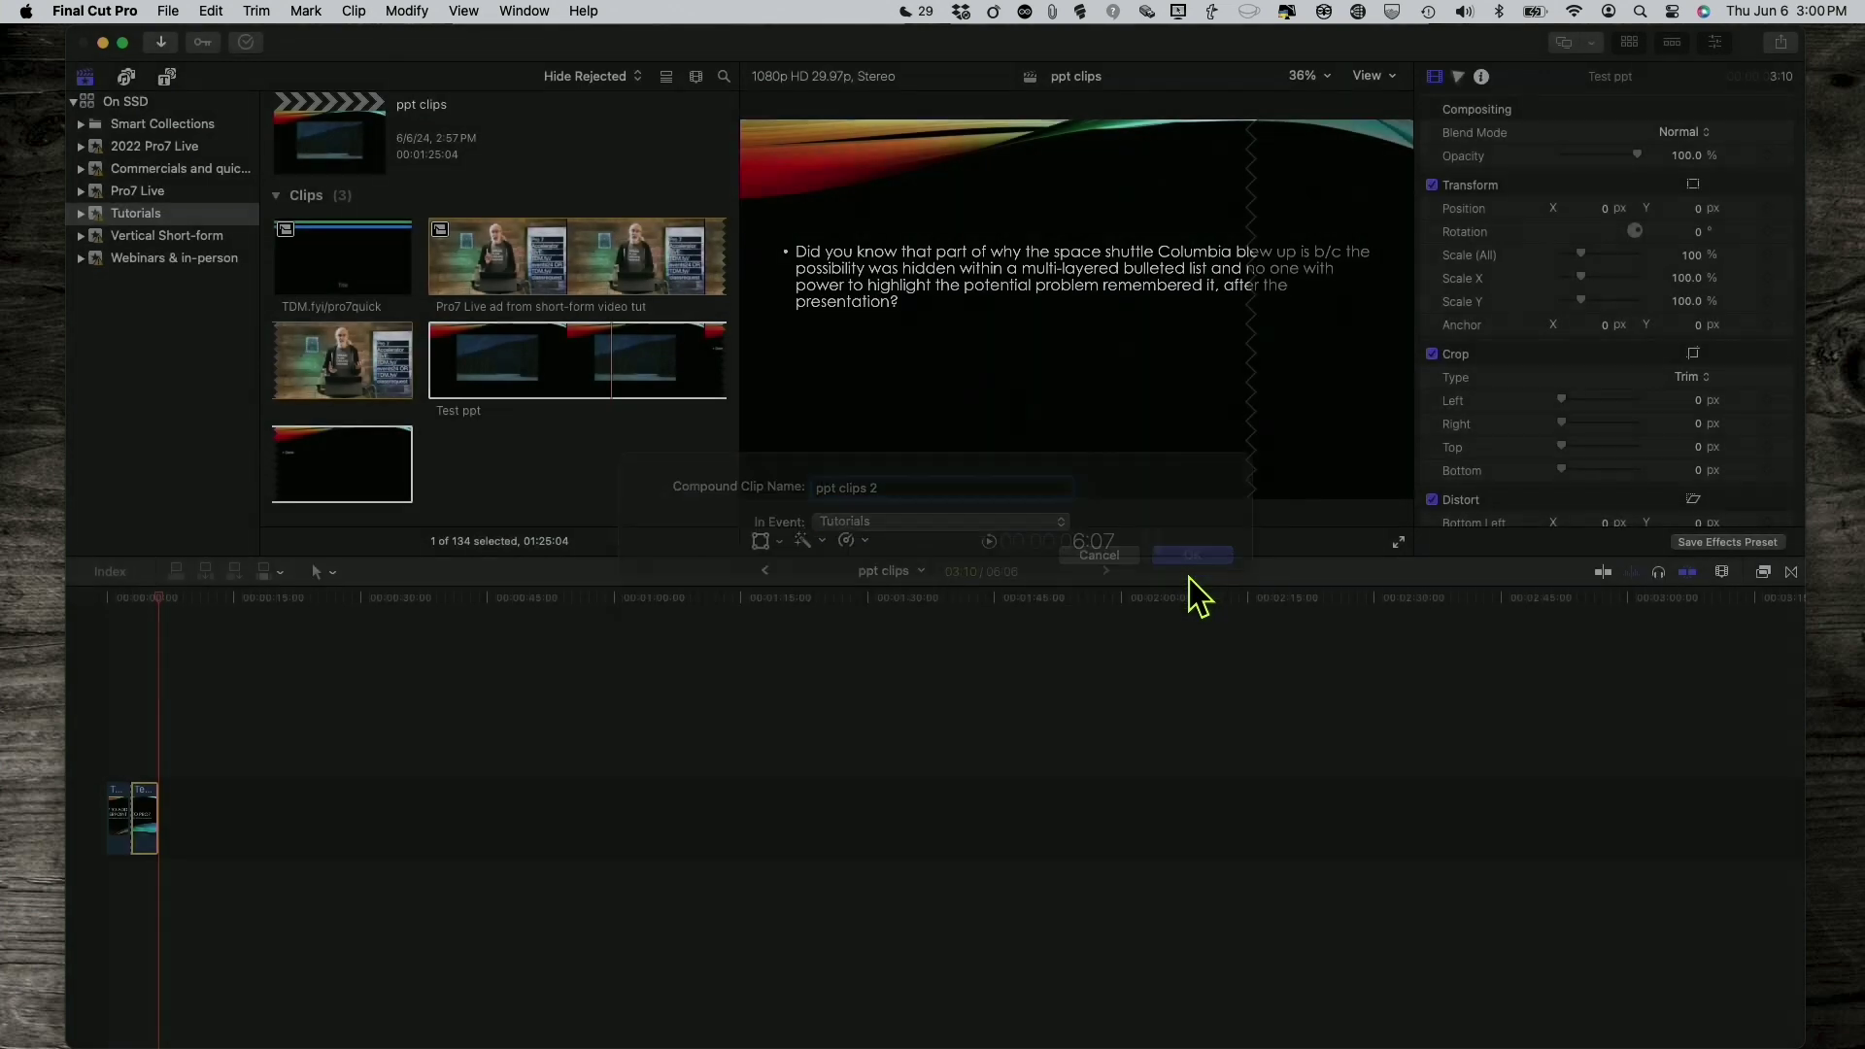
Make the first timeline piece a compound clip named "ppt clips 1" in the Tutorials event
{"action": "right_click", "coordinate": [117, 816]}
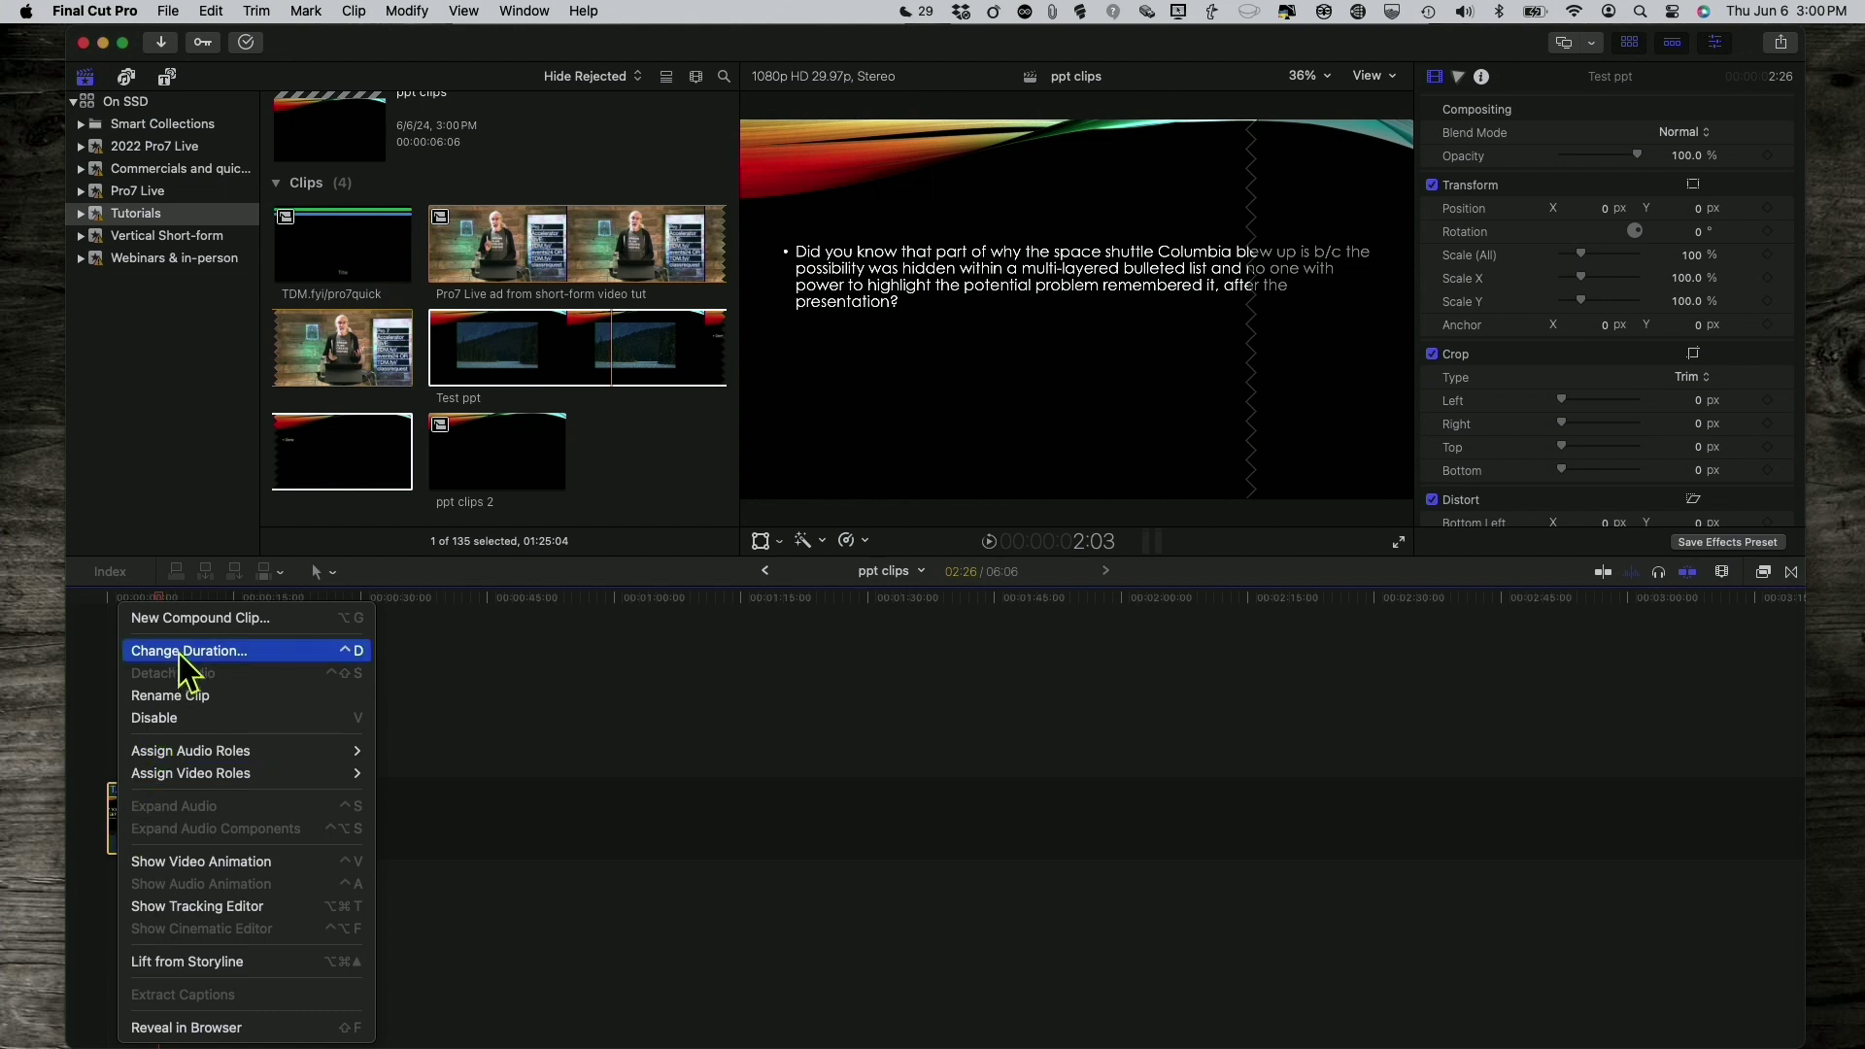
{"action": "left_click", "coordinate": [195, 621]}
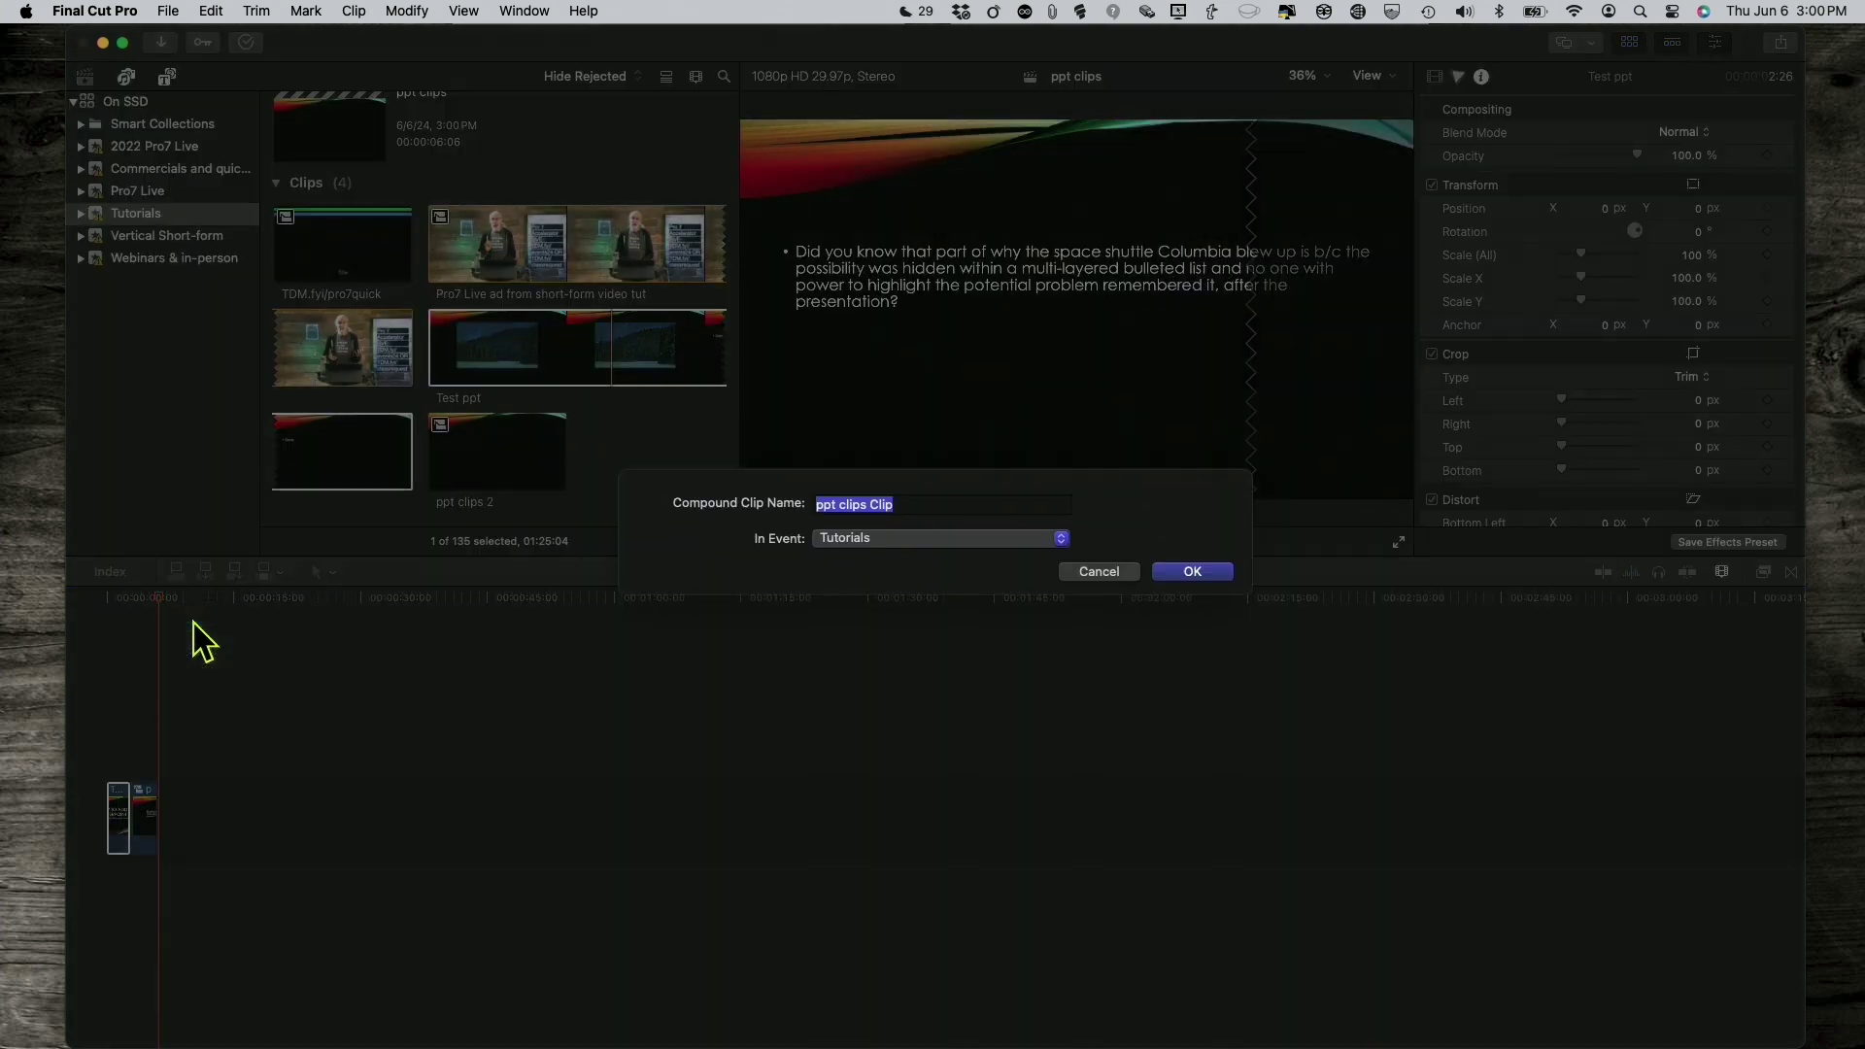
{"action": "left_click", "coordinate": [892, 509]}
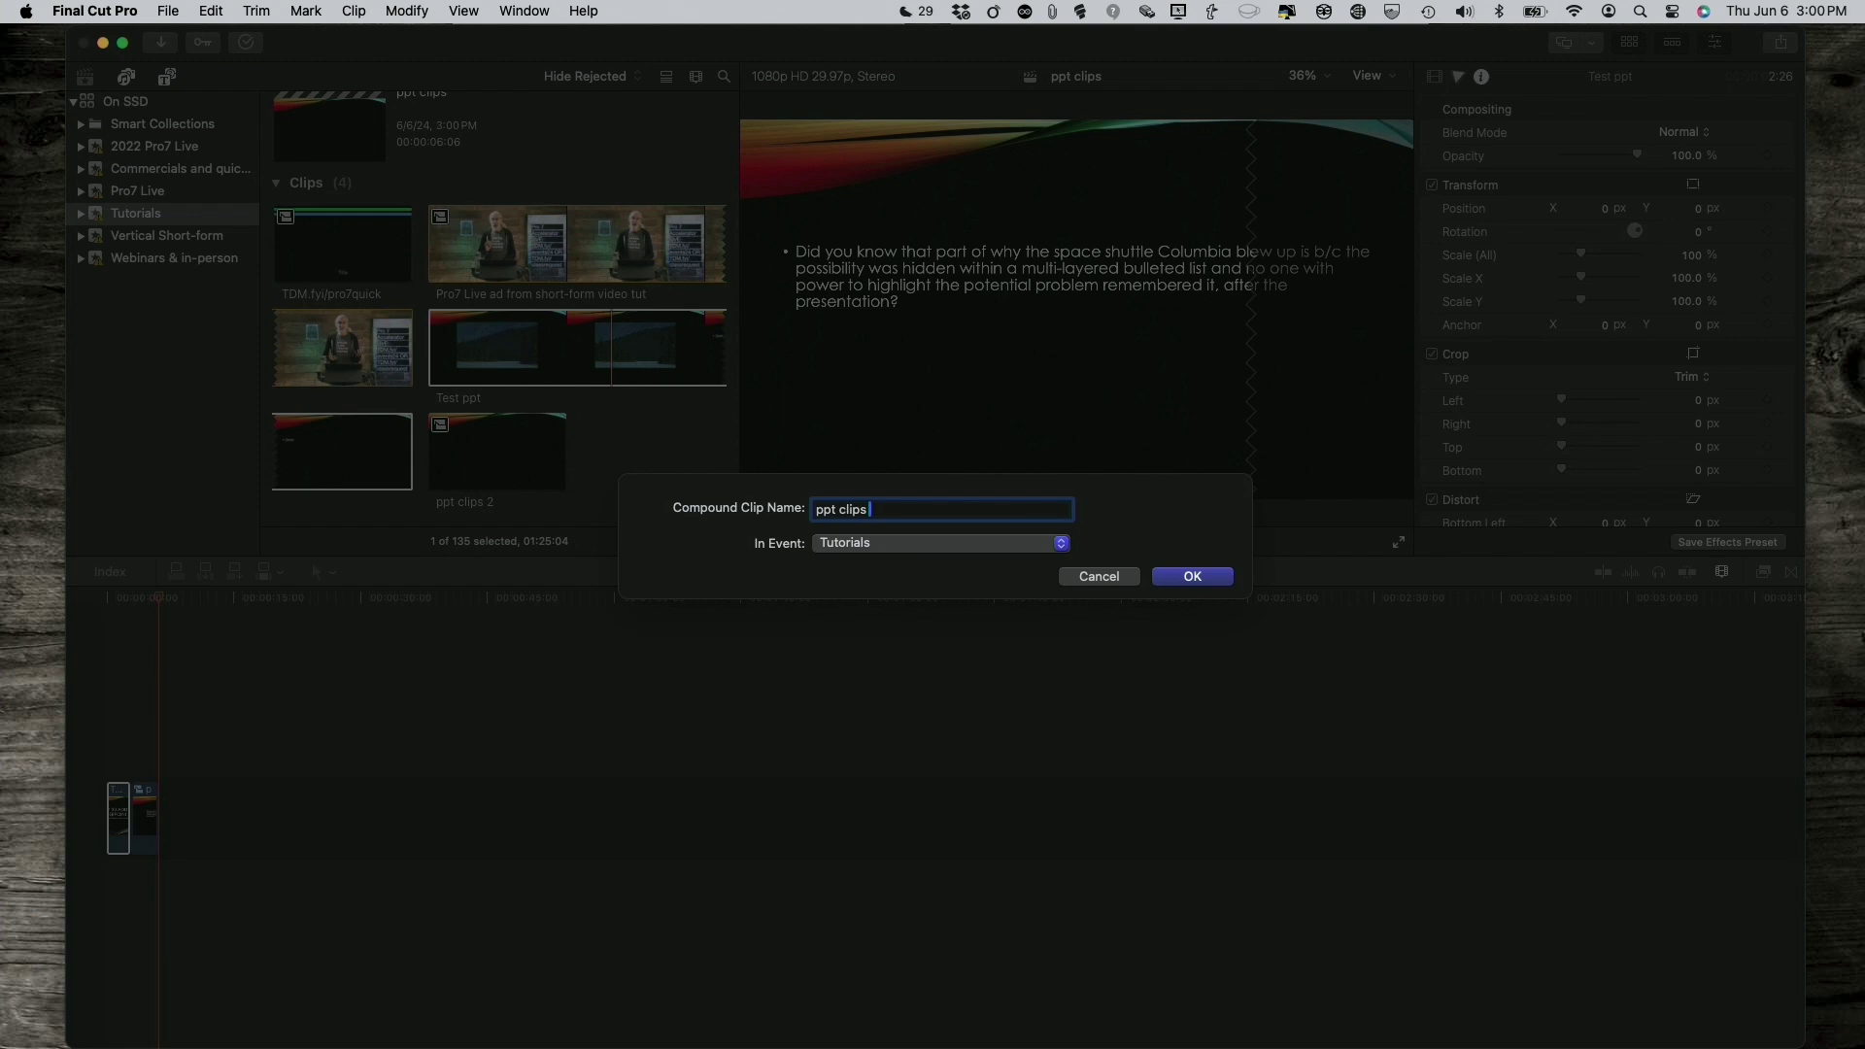
{"action": "type", "text": "1"}
{"action": "left_click", "coordinate": [1198, 577]}
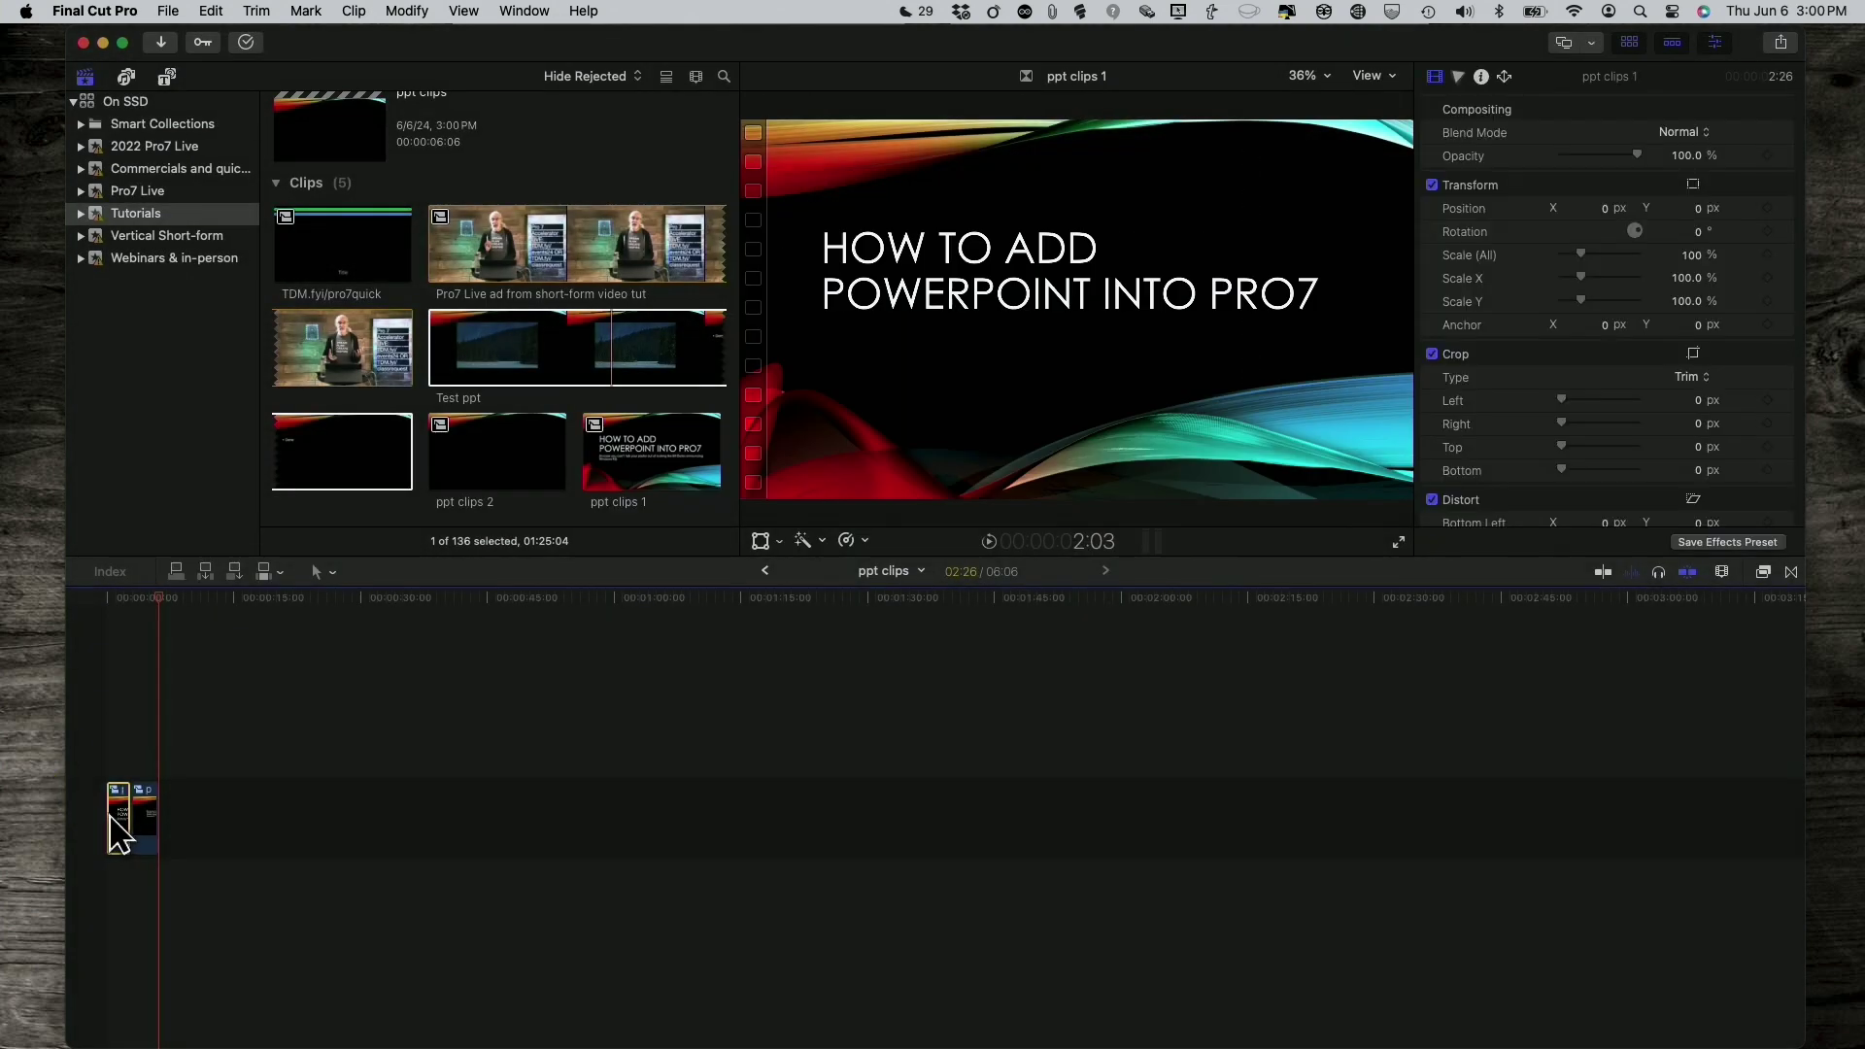
Open the ppt clips 1 compound clip in its own timeline and start a file export of it
{"action": "key", "text": "shift+z"}
{"action": "left_click", "coordinate": [166, 806]}
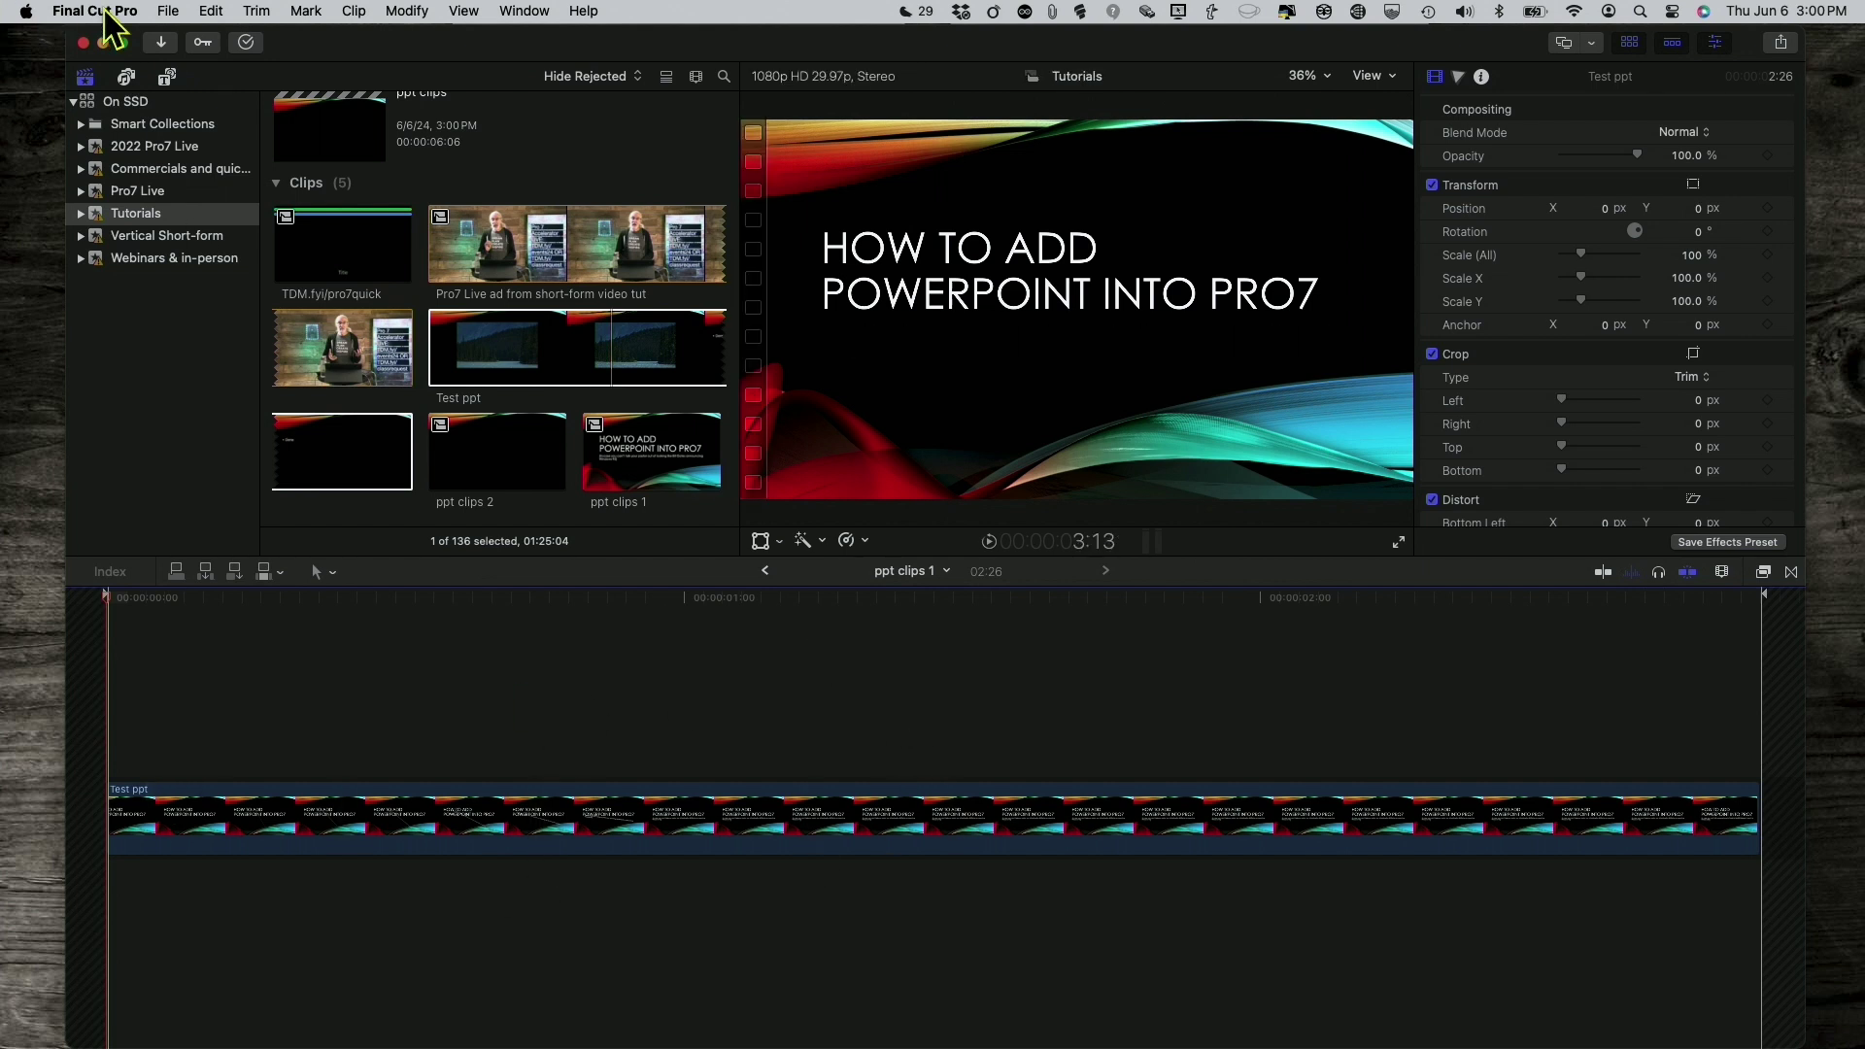
{"action": "left_click", "coordinate": [169, 12]}
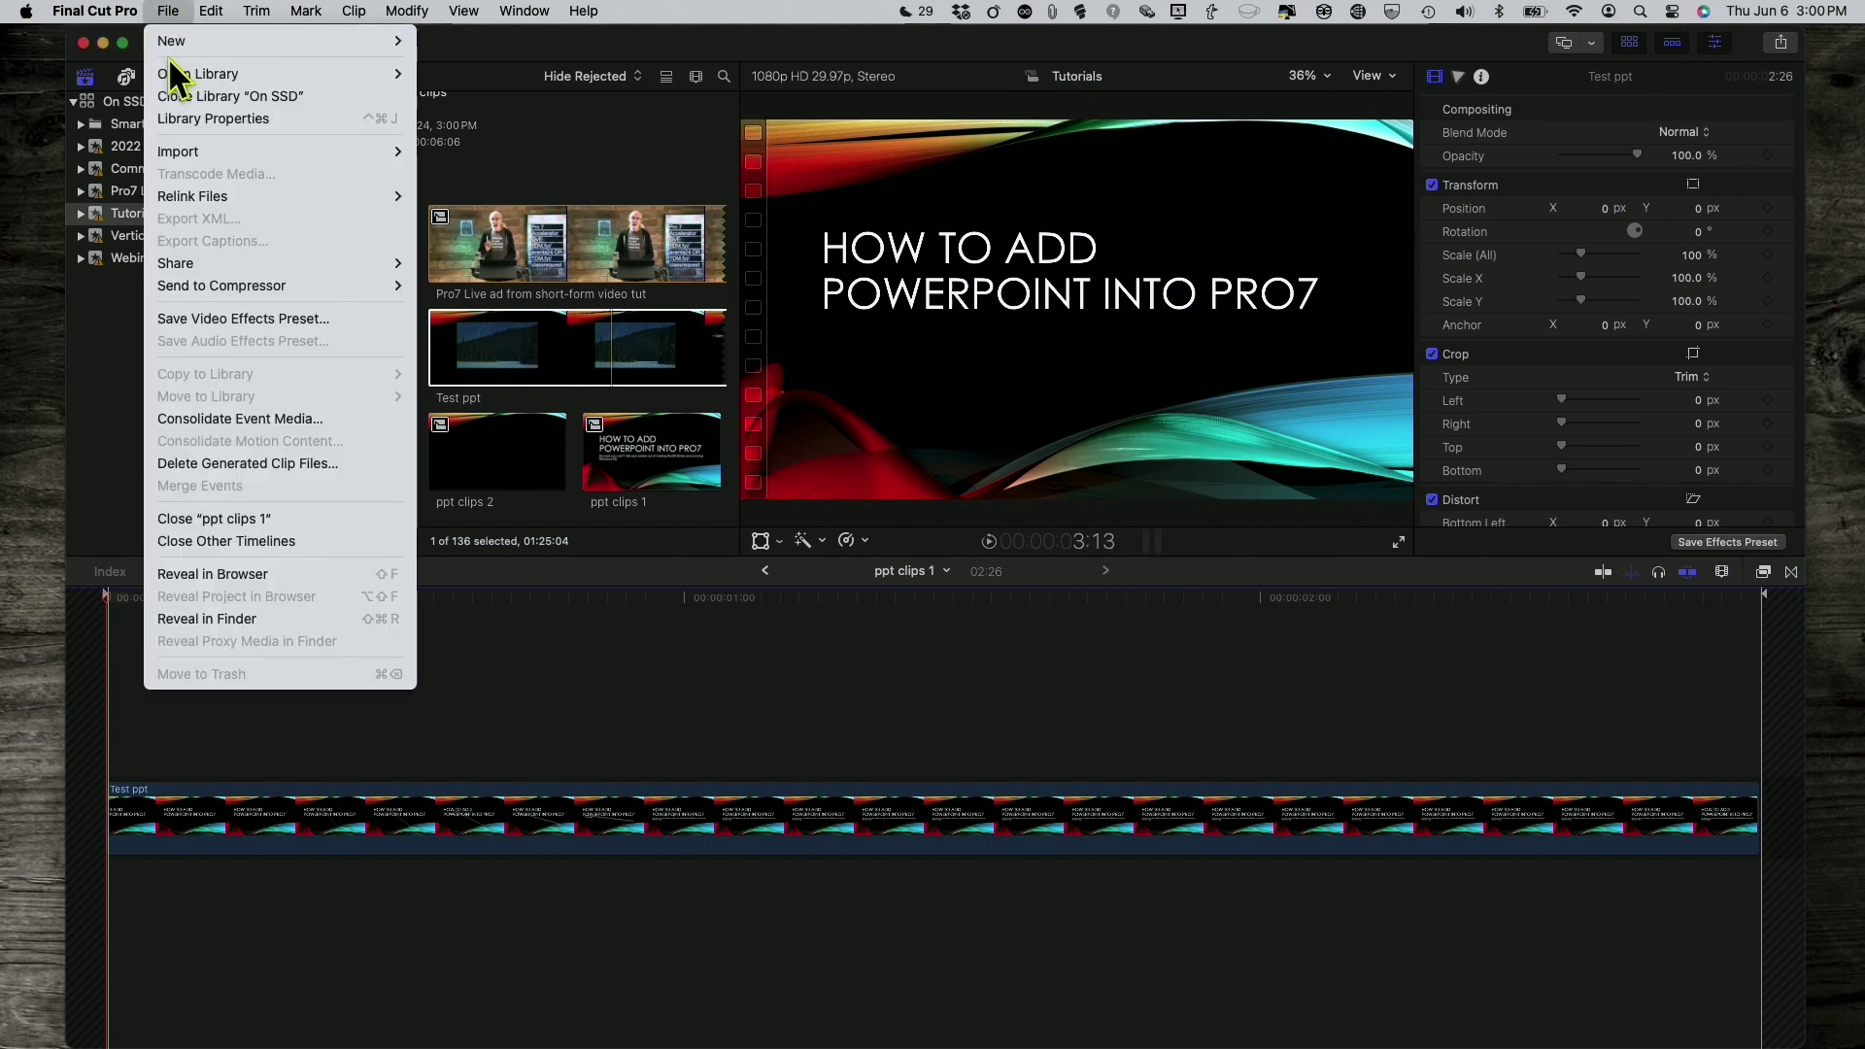
{"action": "mouse_move", "coordinate": [171, 258]}
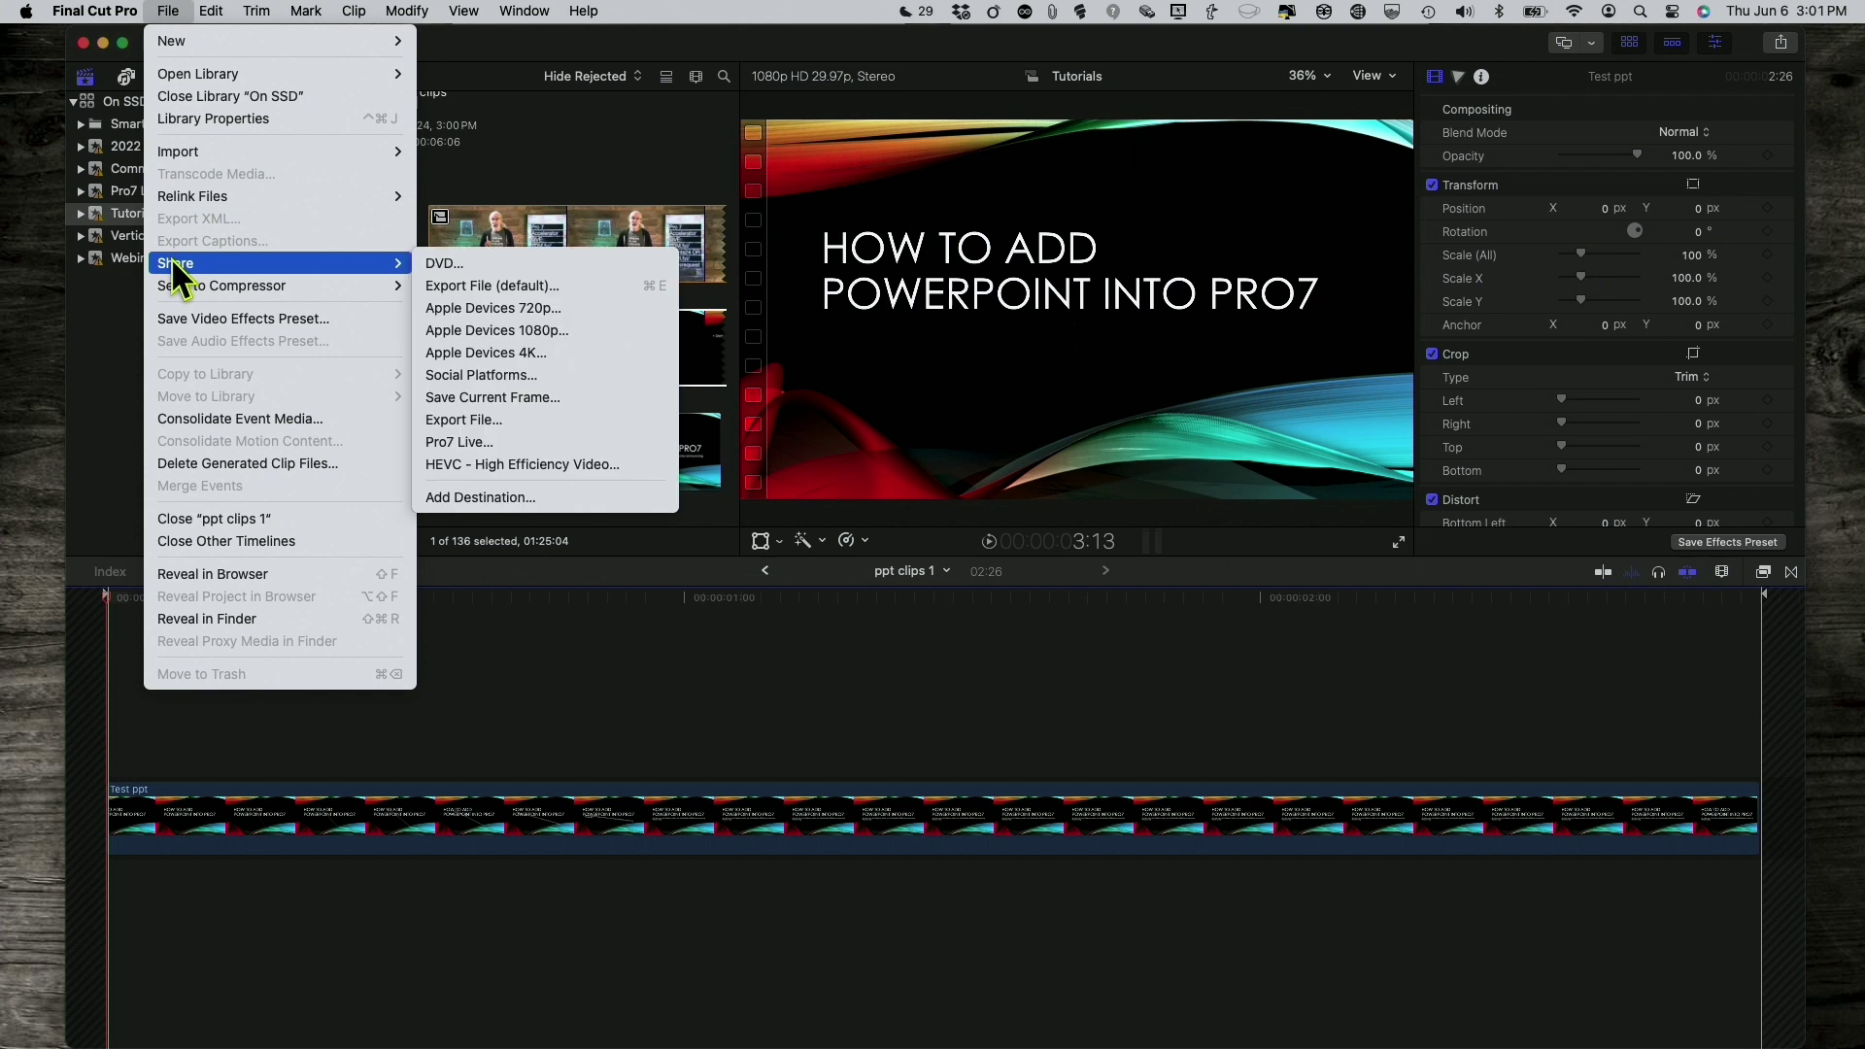
{"action": "left_click", "coordinate": [458, 285]}
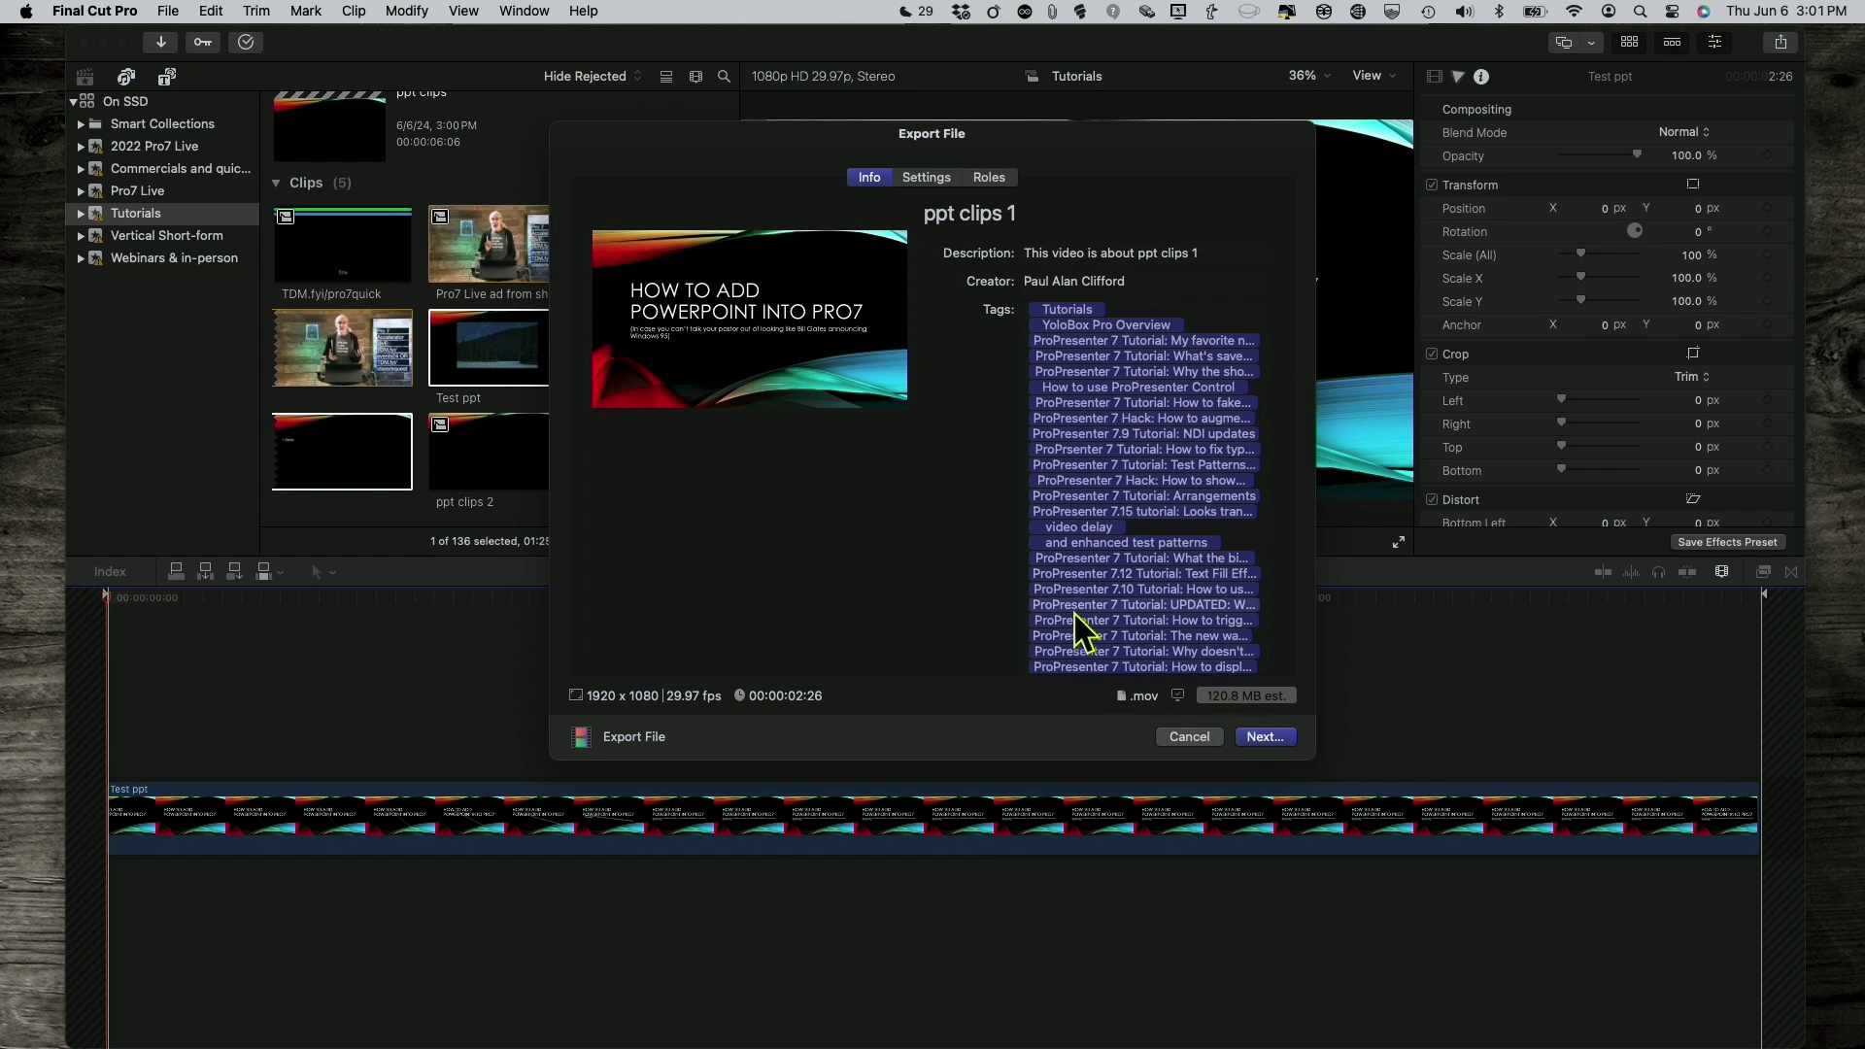
Set the export's video codec to H.264 and save it as "ppt clips 1" in the Teaching media and text folder
{"action": "left_click", "coordinate": [925, 179]}
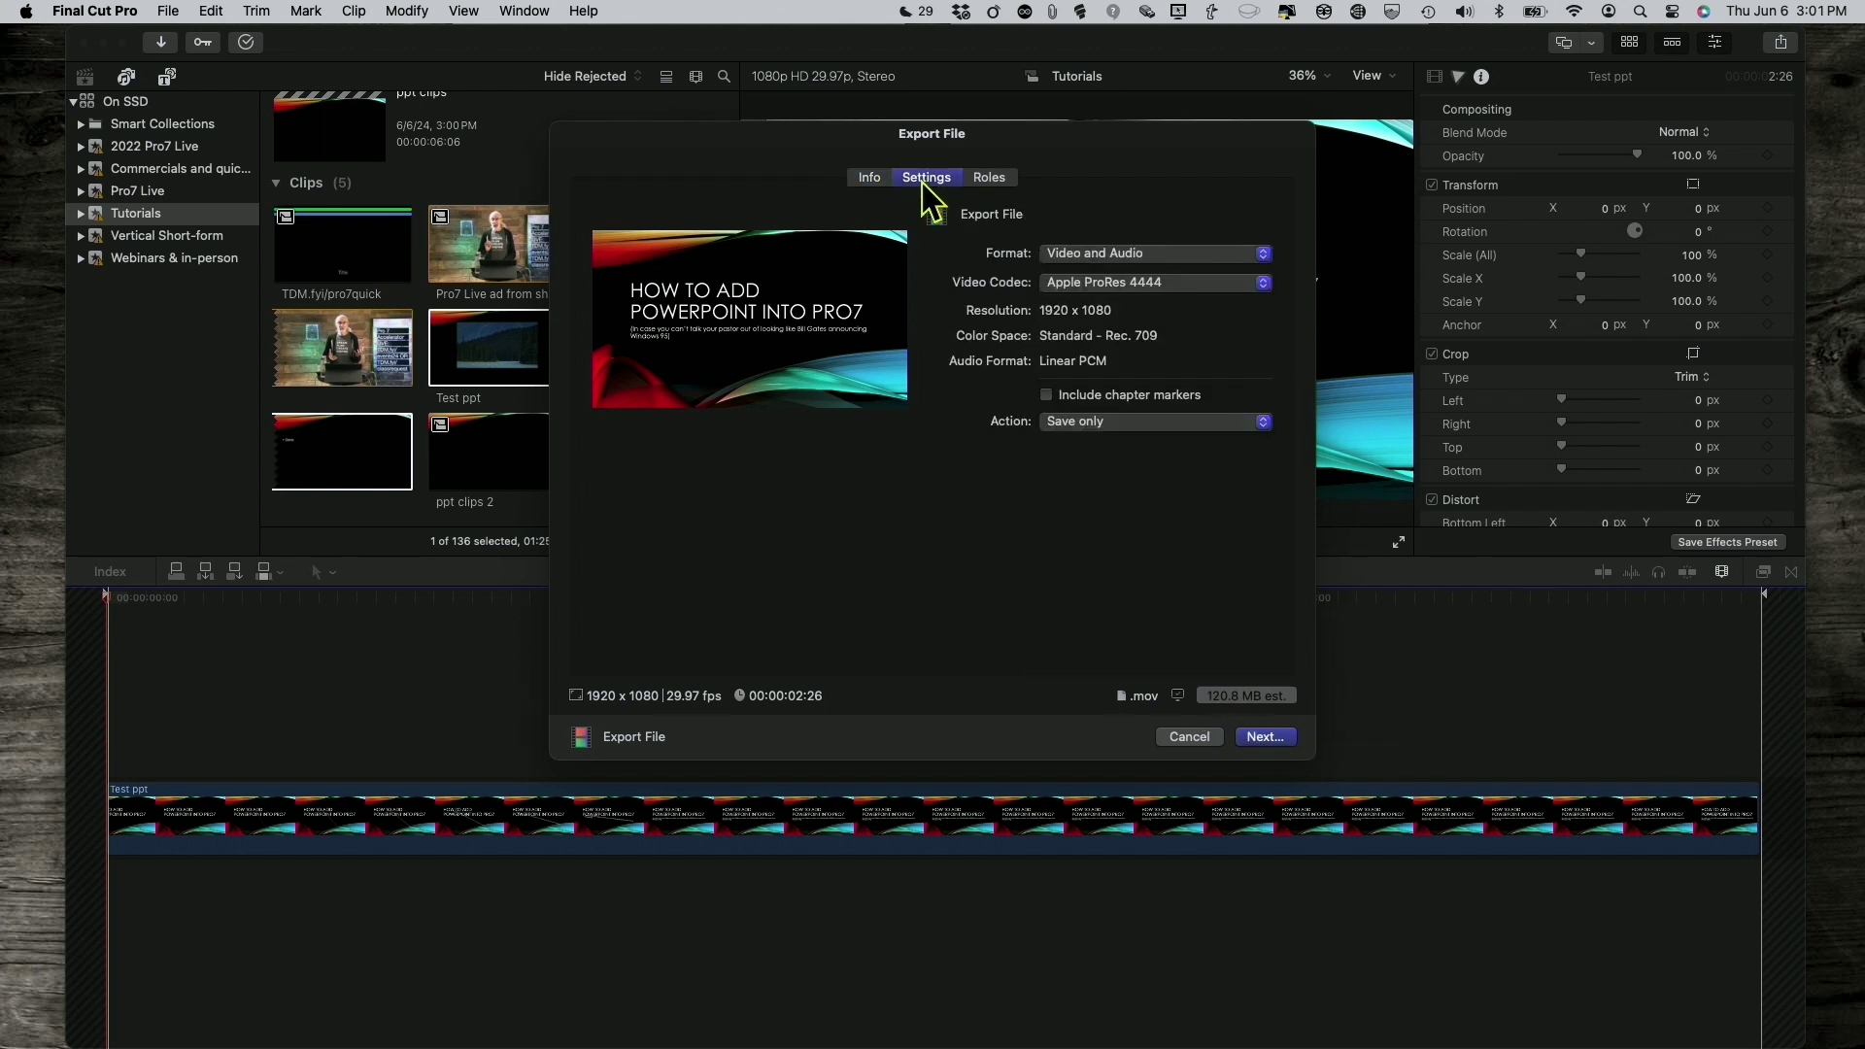
{"action": "left_click", "coordinate": [1109, 283]}
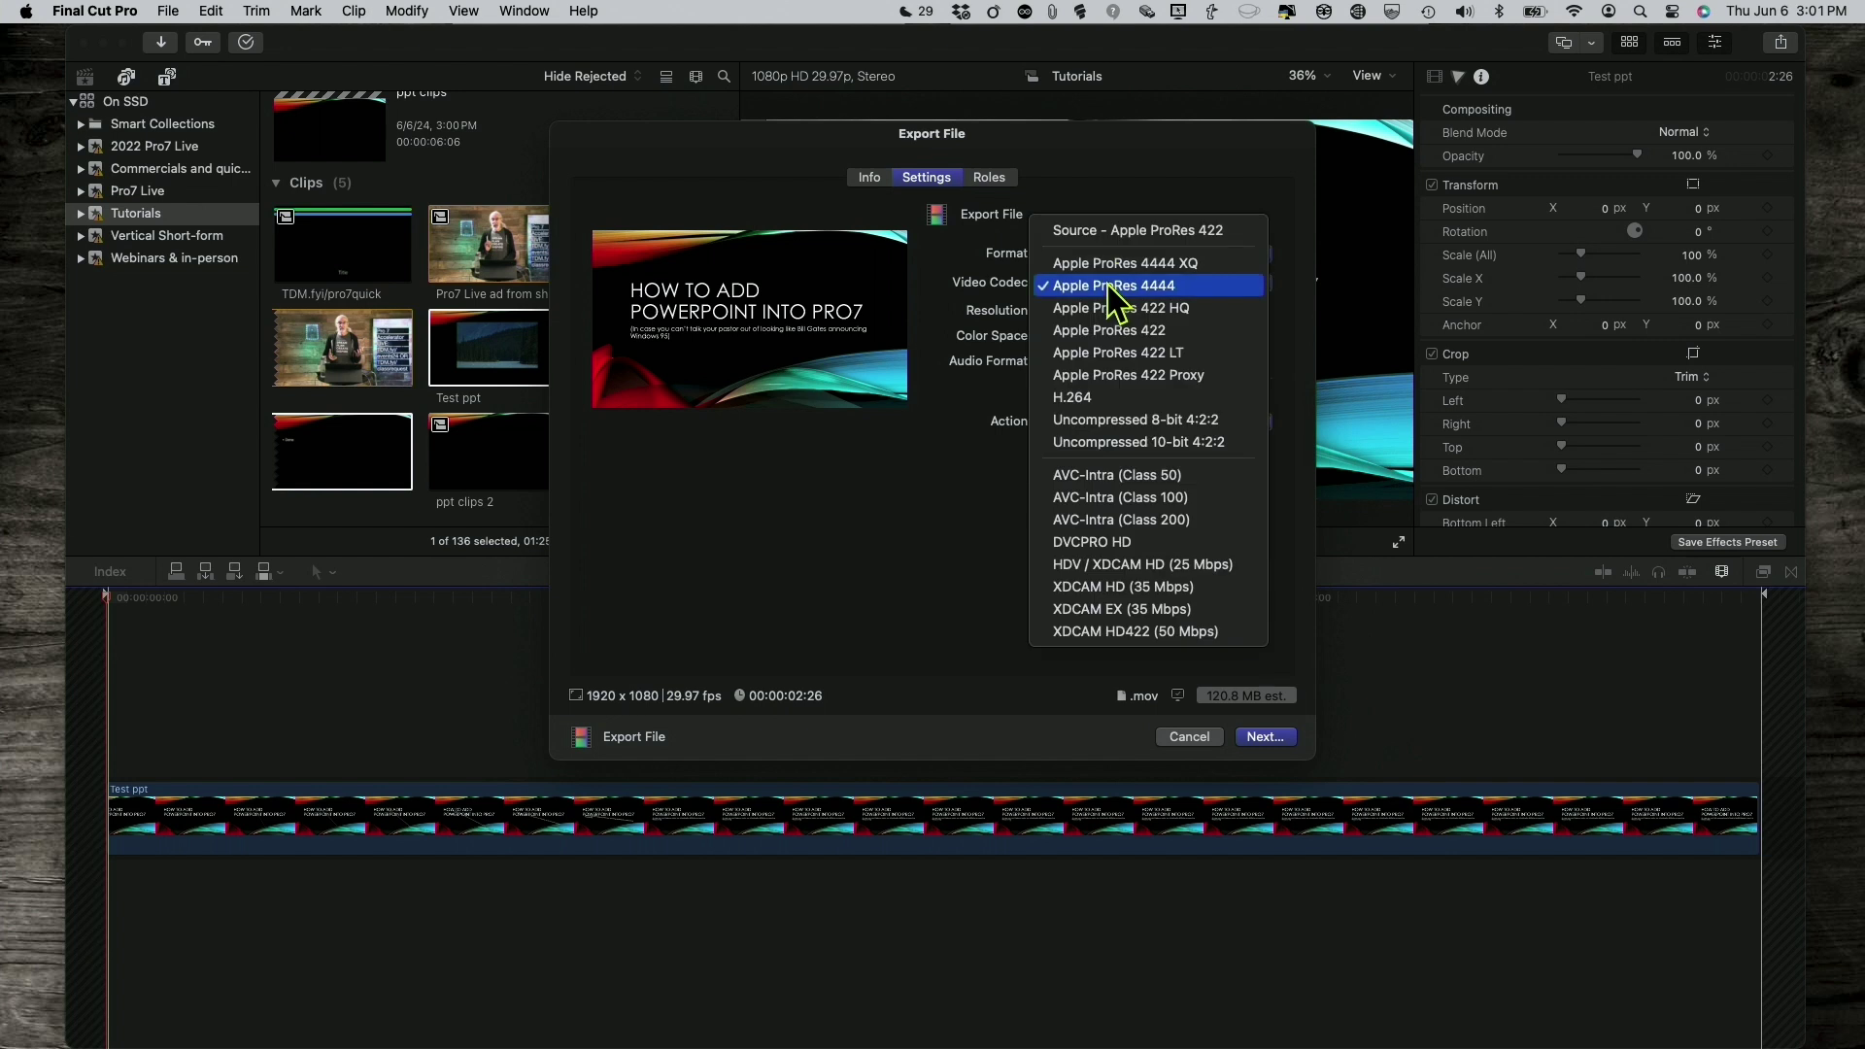
{"action": "left_click", "coordinate": [1088, 398]}
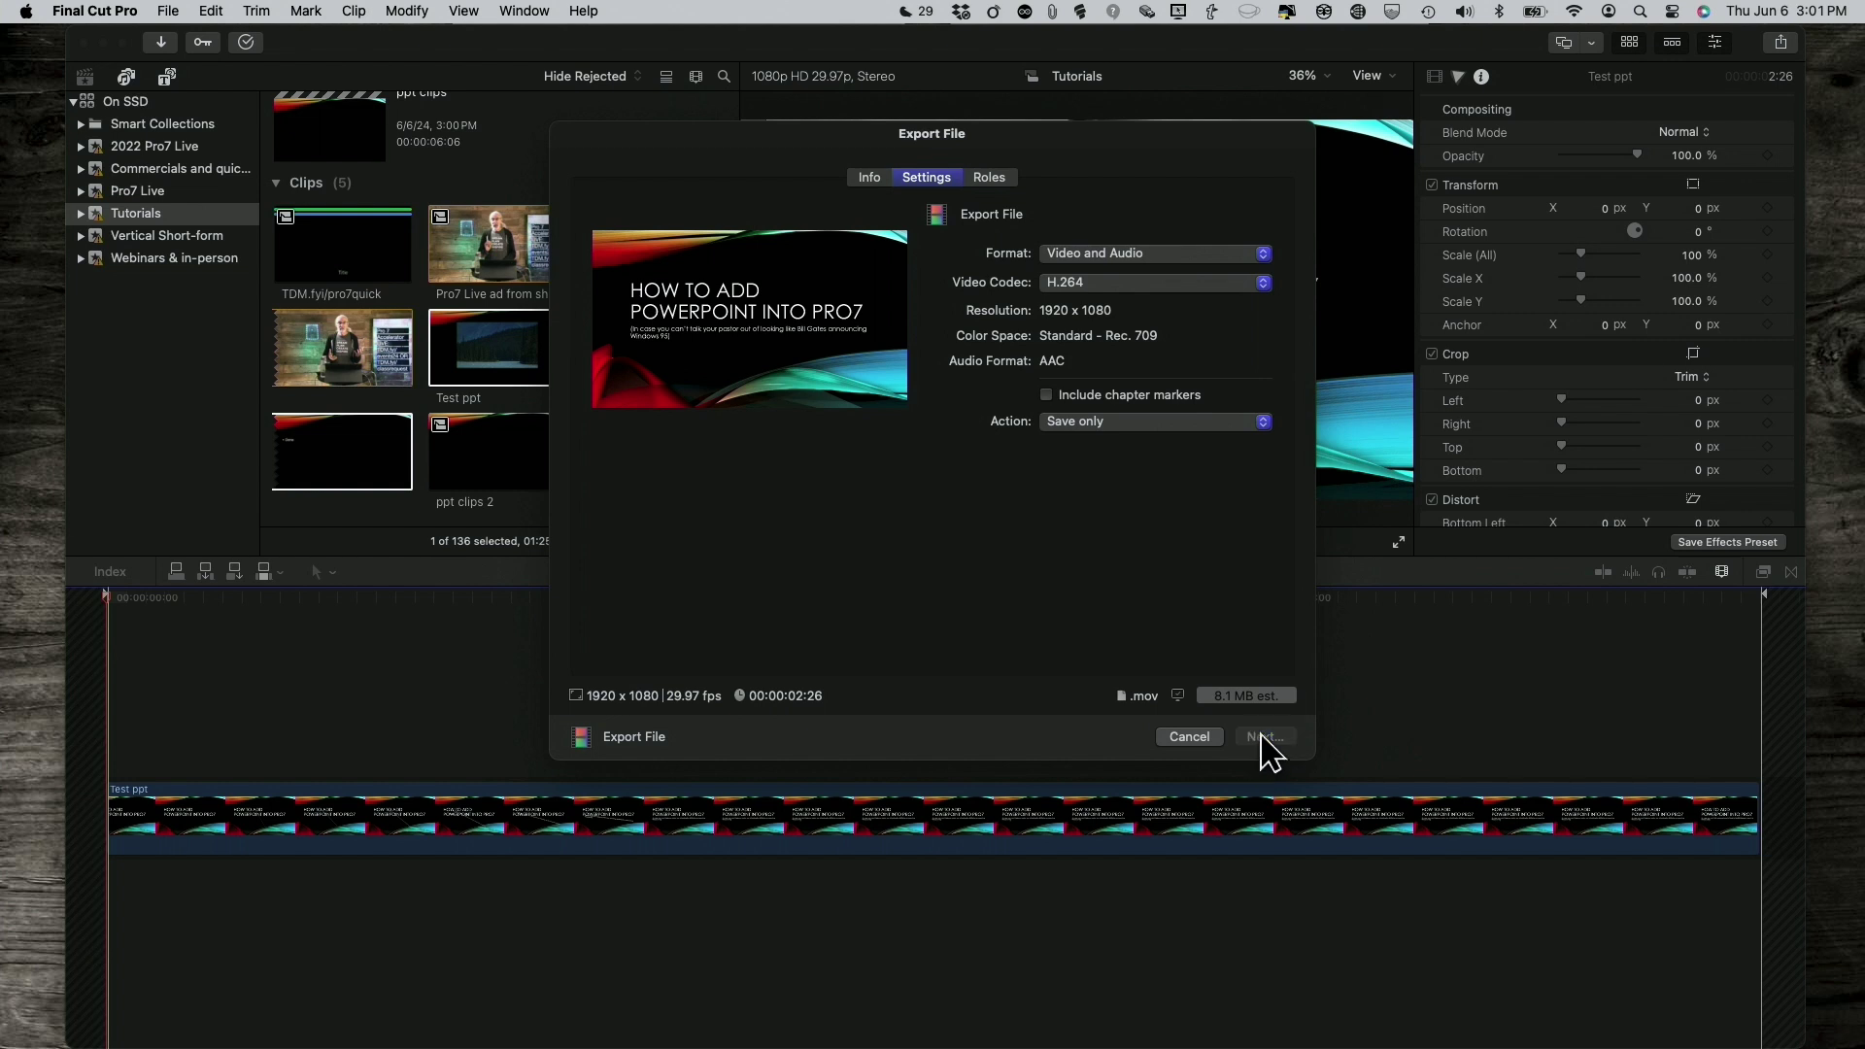
{"action": "left_click", "coordinate": [1263, 739]}
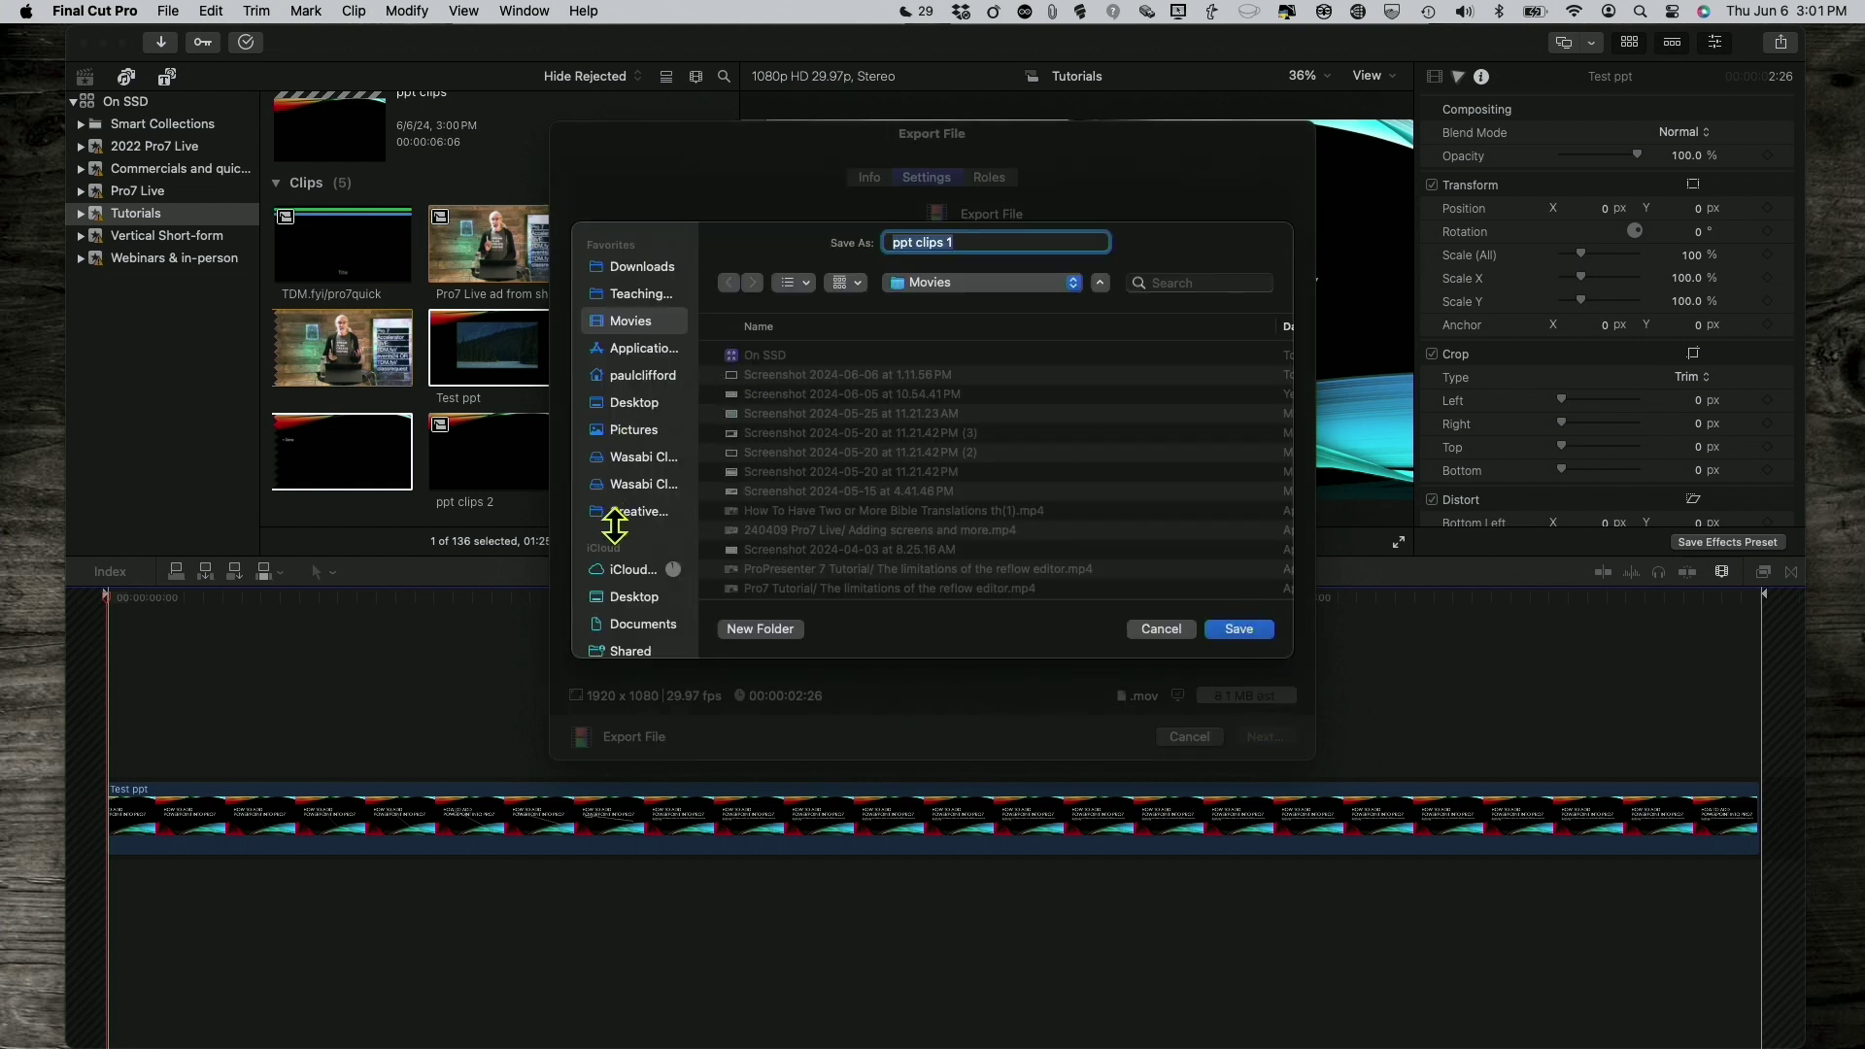
{"action": "left_click", "coordinate": [637, 294]}
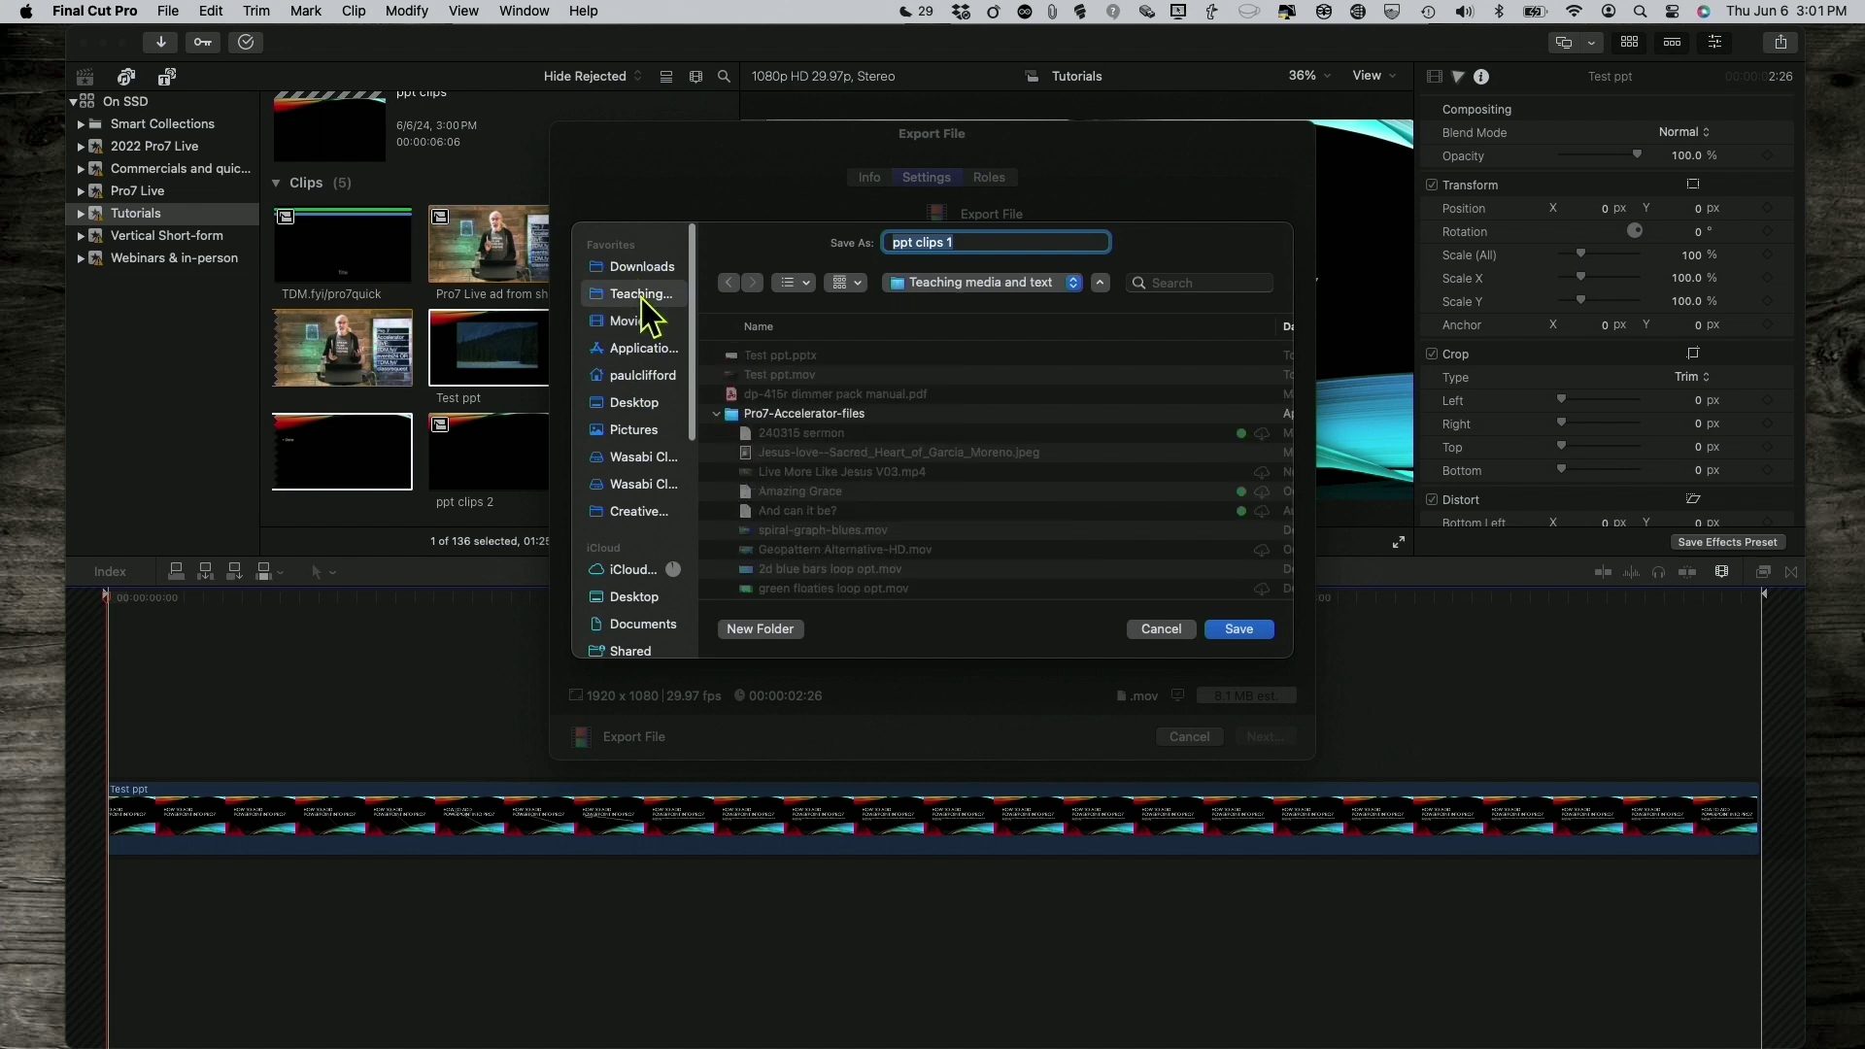
{"action": "left_click", "coordinate": [1229, 632]}
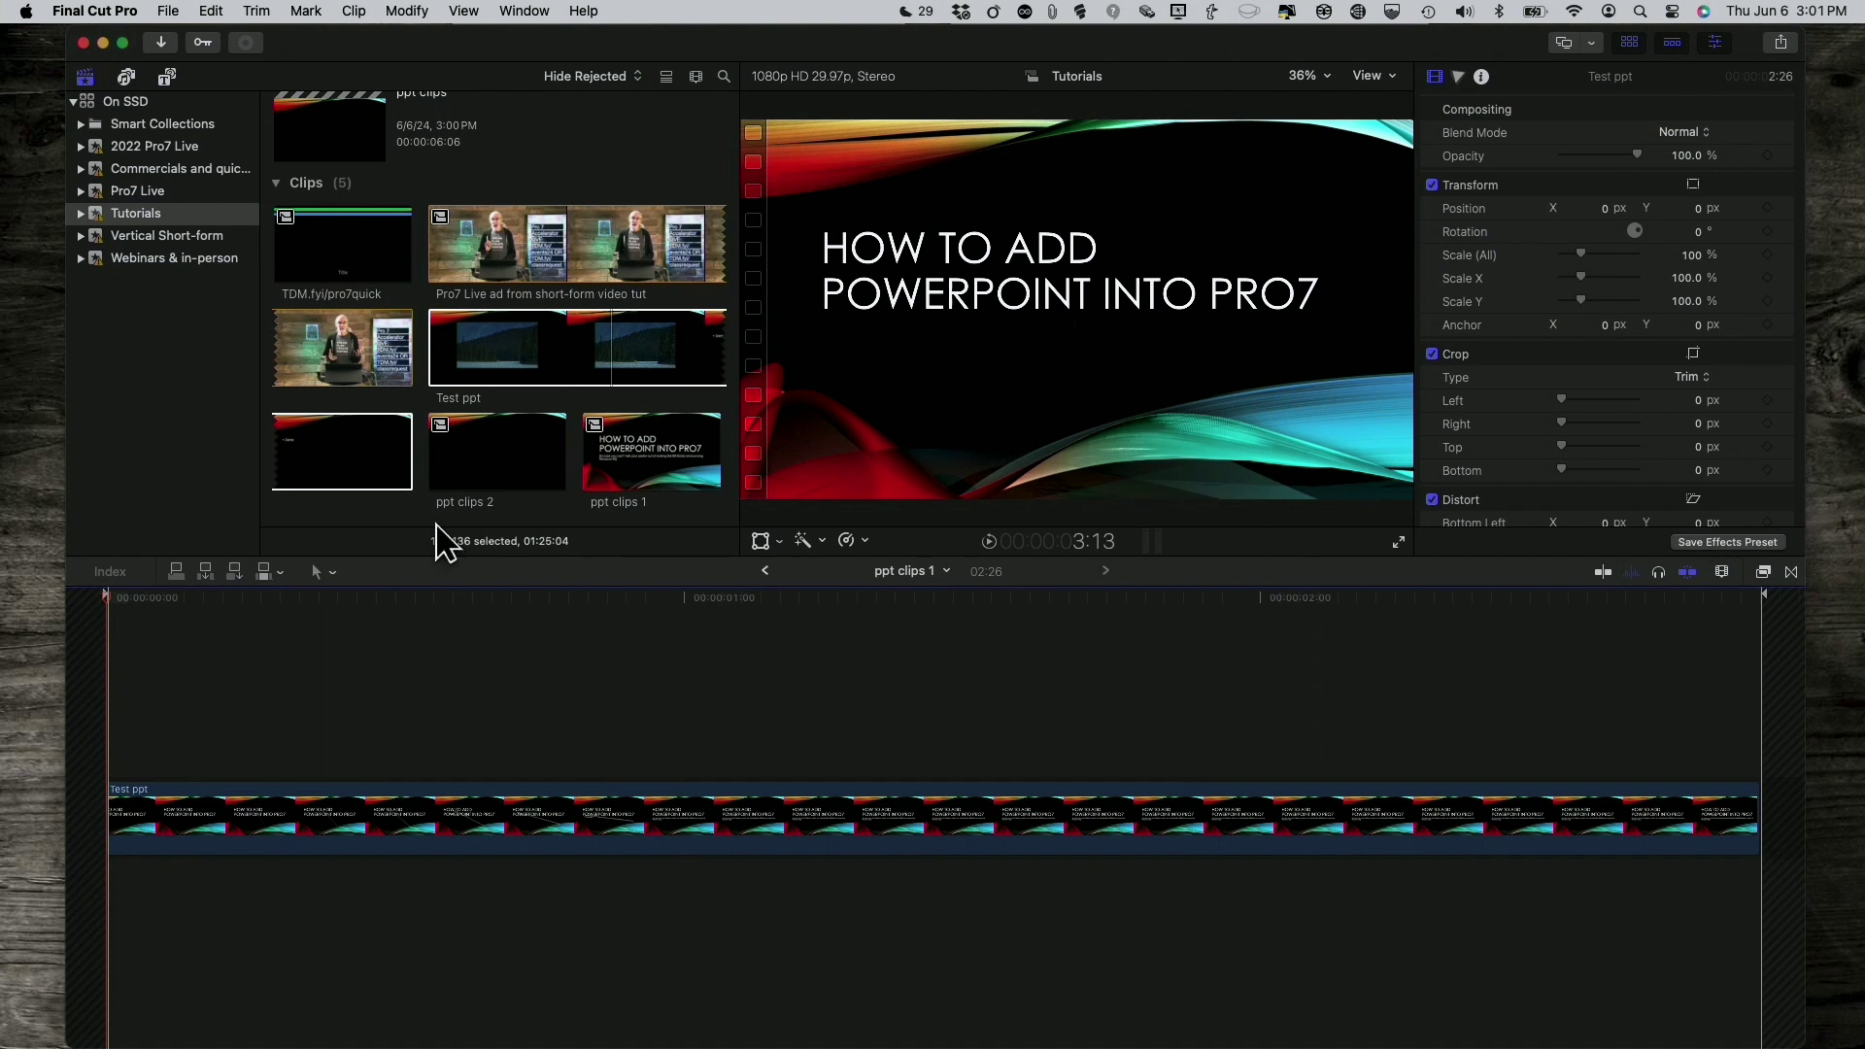
Return to the ppt clips project timeline and open the ppt clips 2 compound clip
{"action": "left_click", "coordinate": [764, 571]}
{"action": "left_click", "coordinate": [983, 830]}
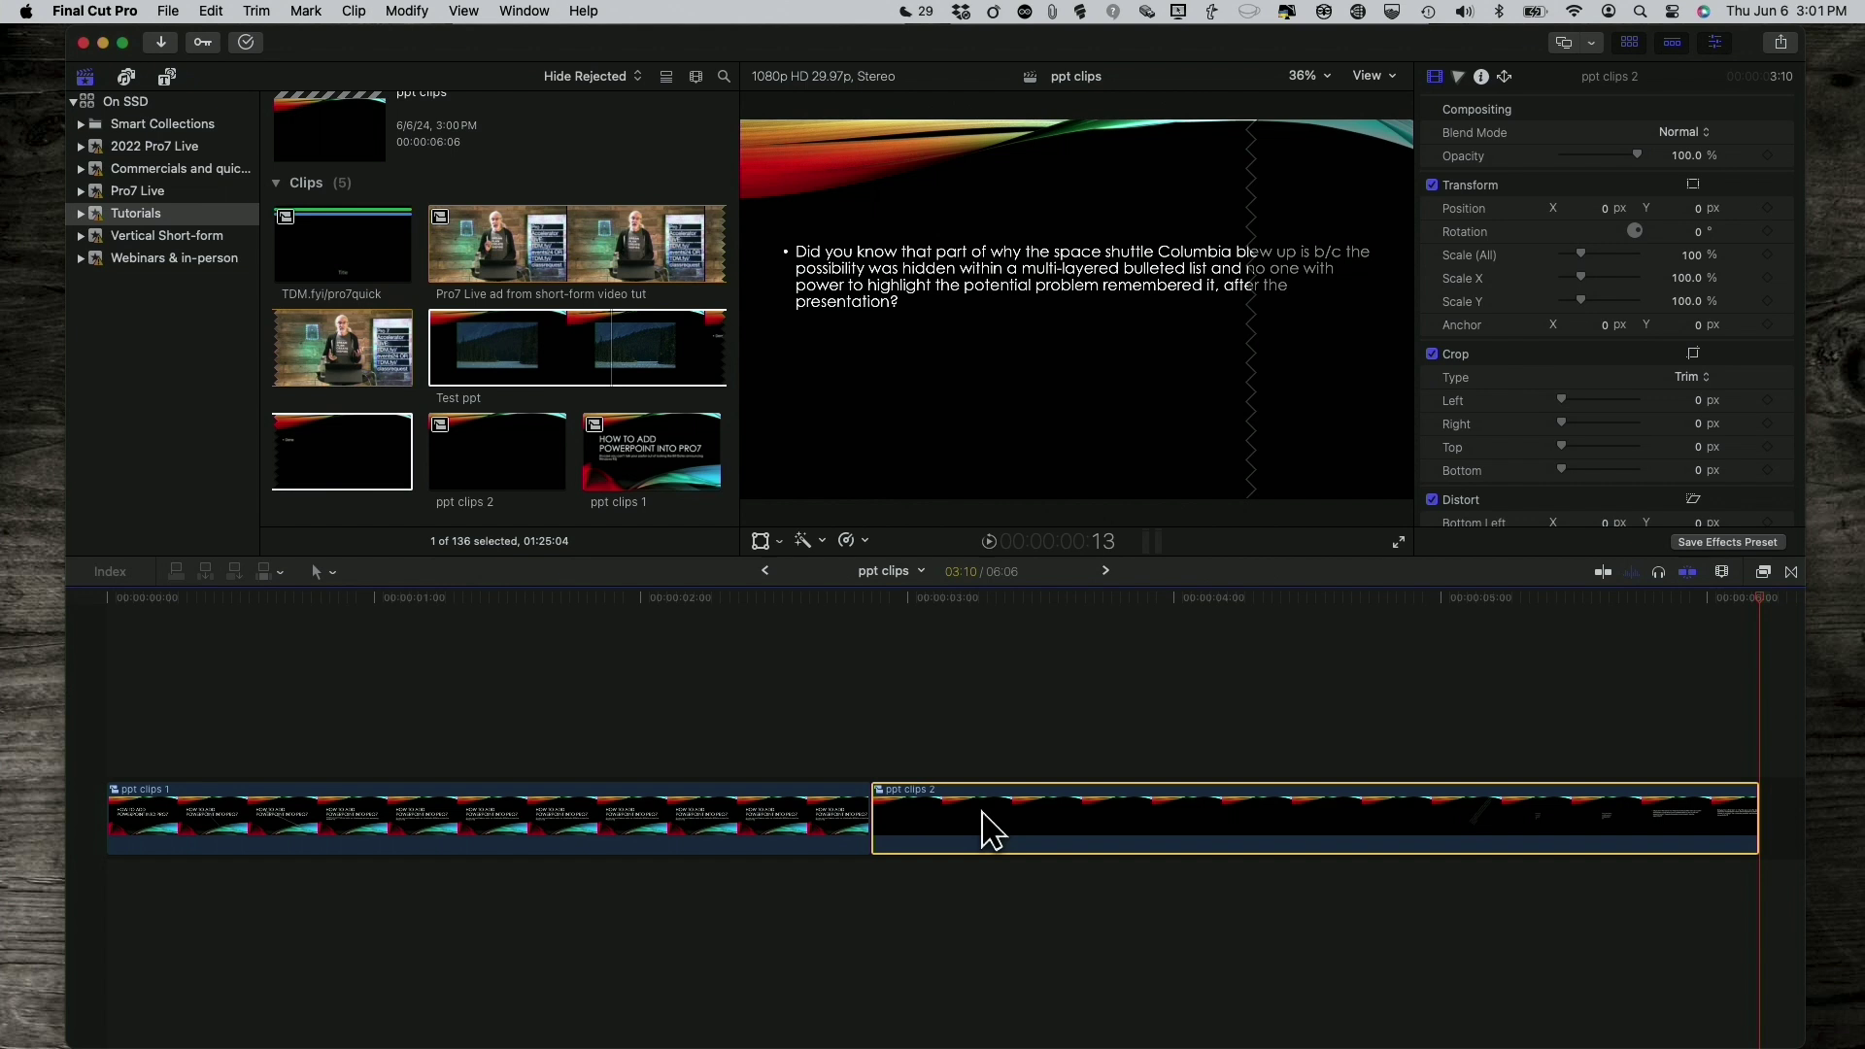
{"action": "right_click", "coordinate": [991, 830]}
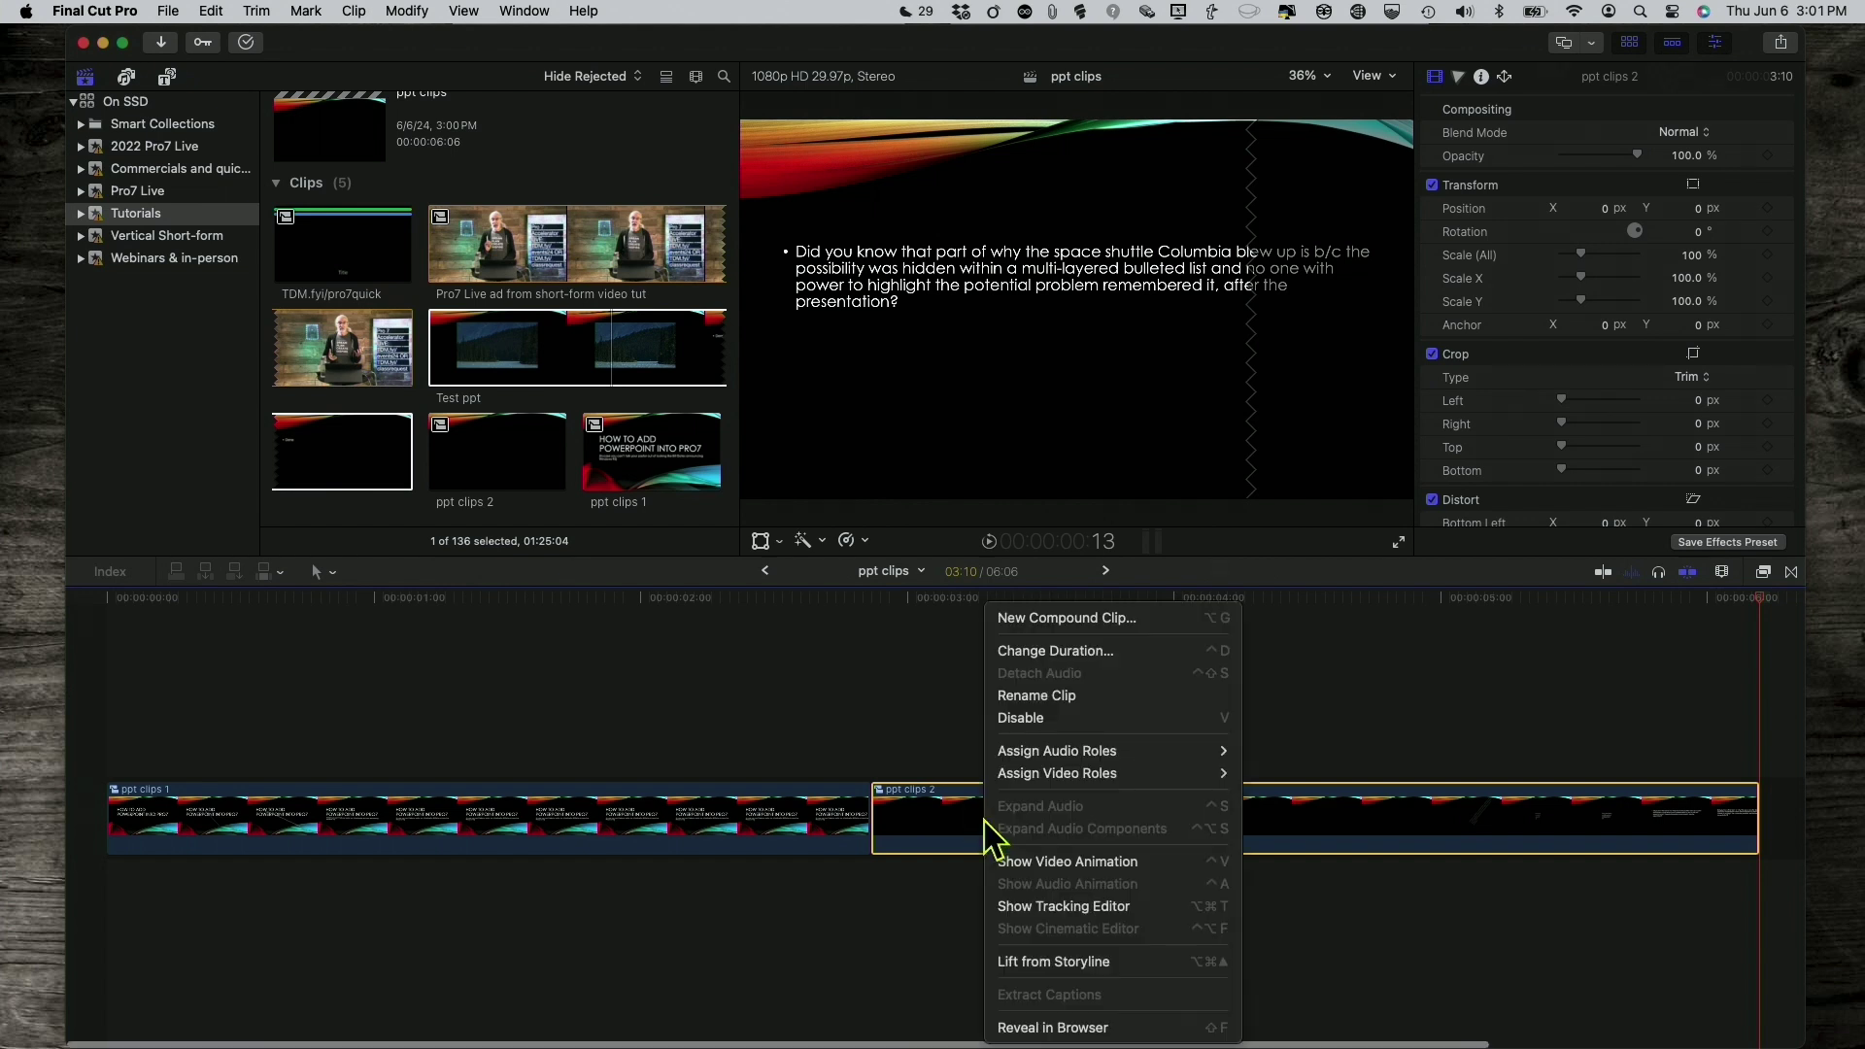
{"action": "left_click", "coordinate": [932, 820]}
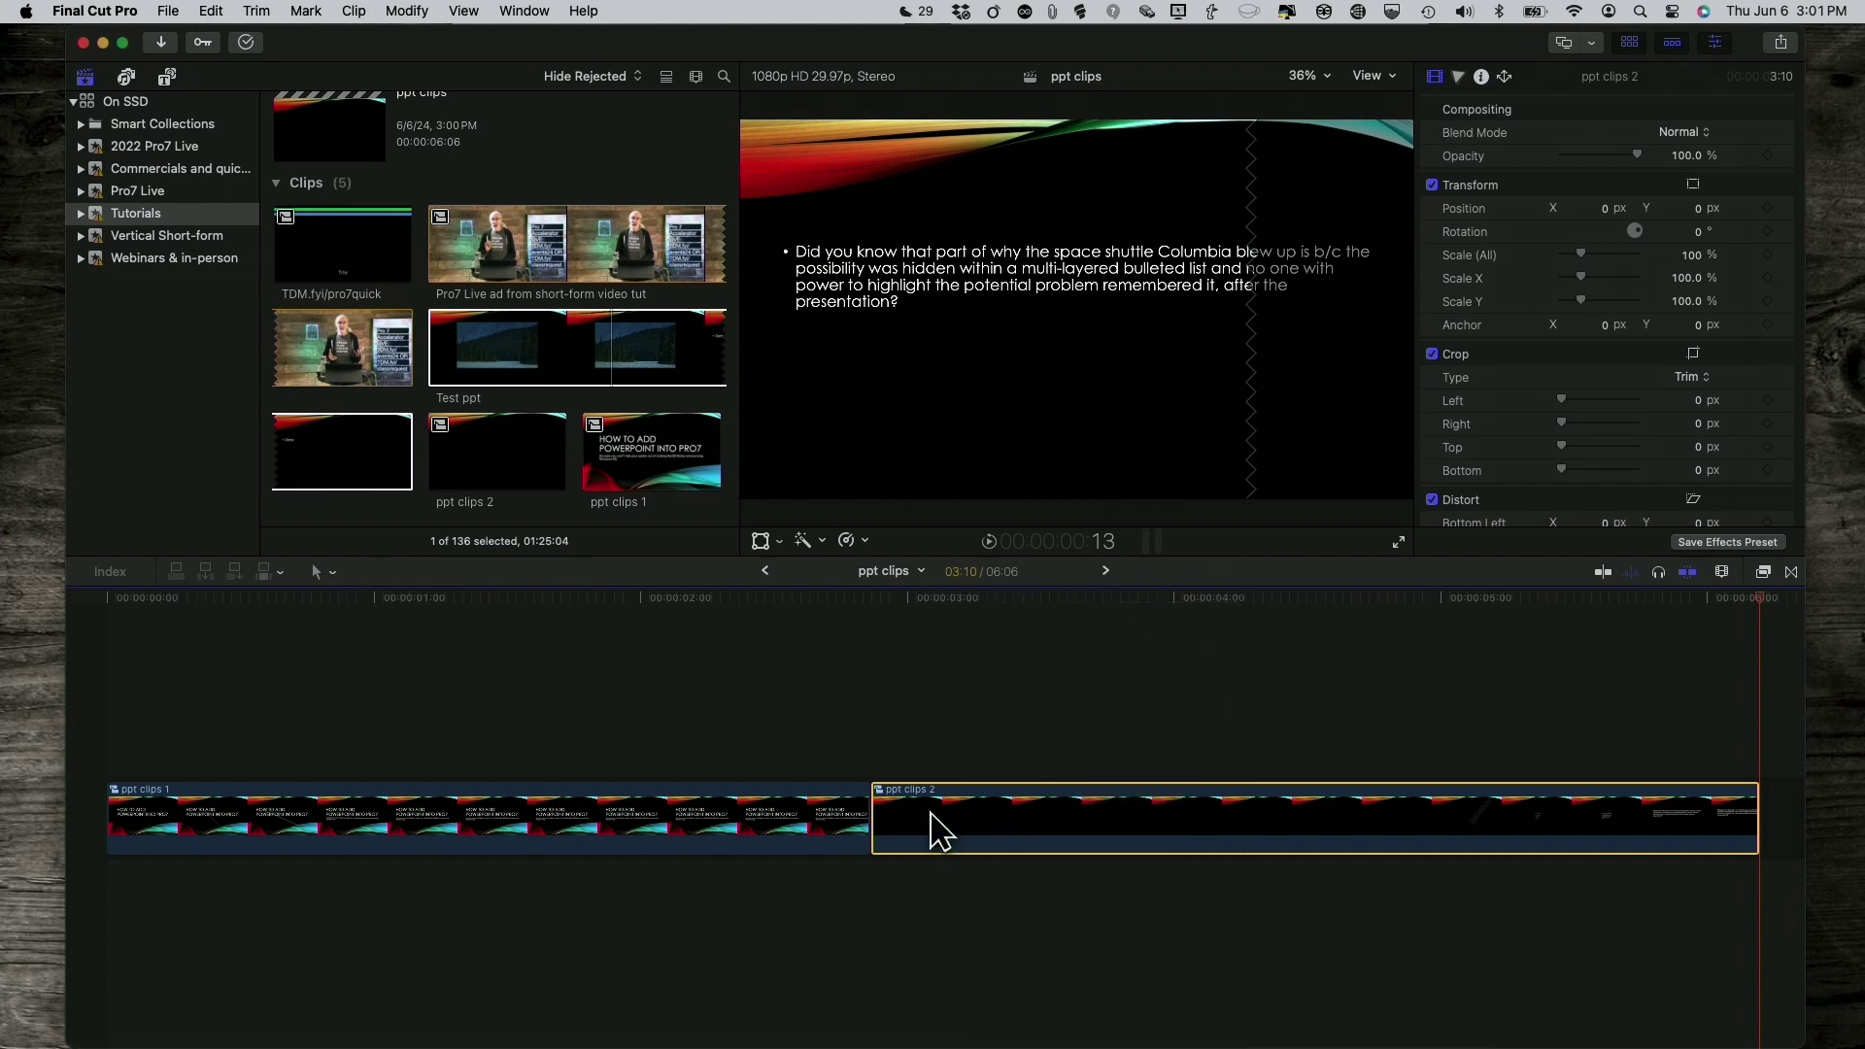
{"action": "double_click", "coordinate": [933, 821]}
{"action": "key", "text": "super+4"}
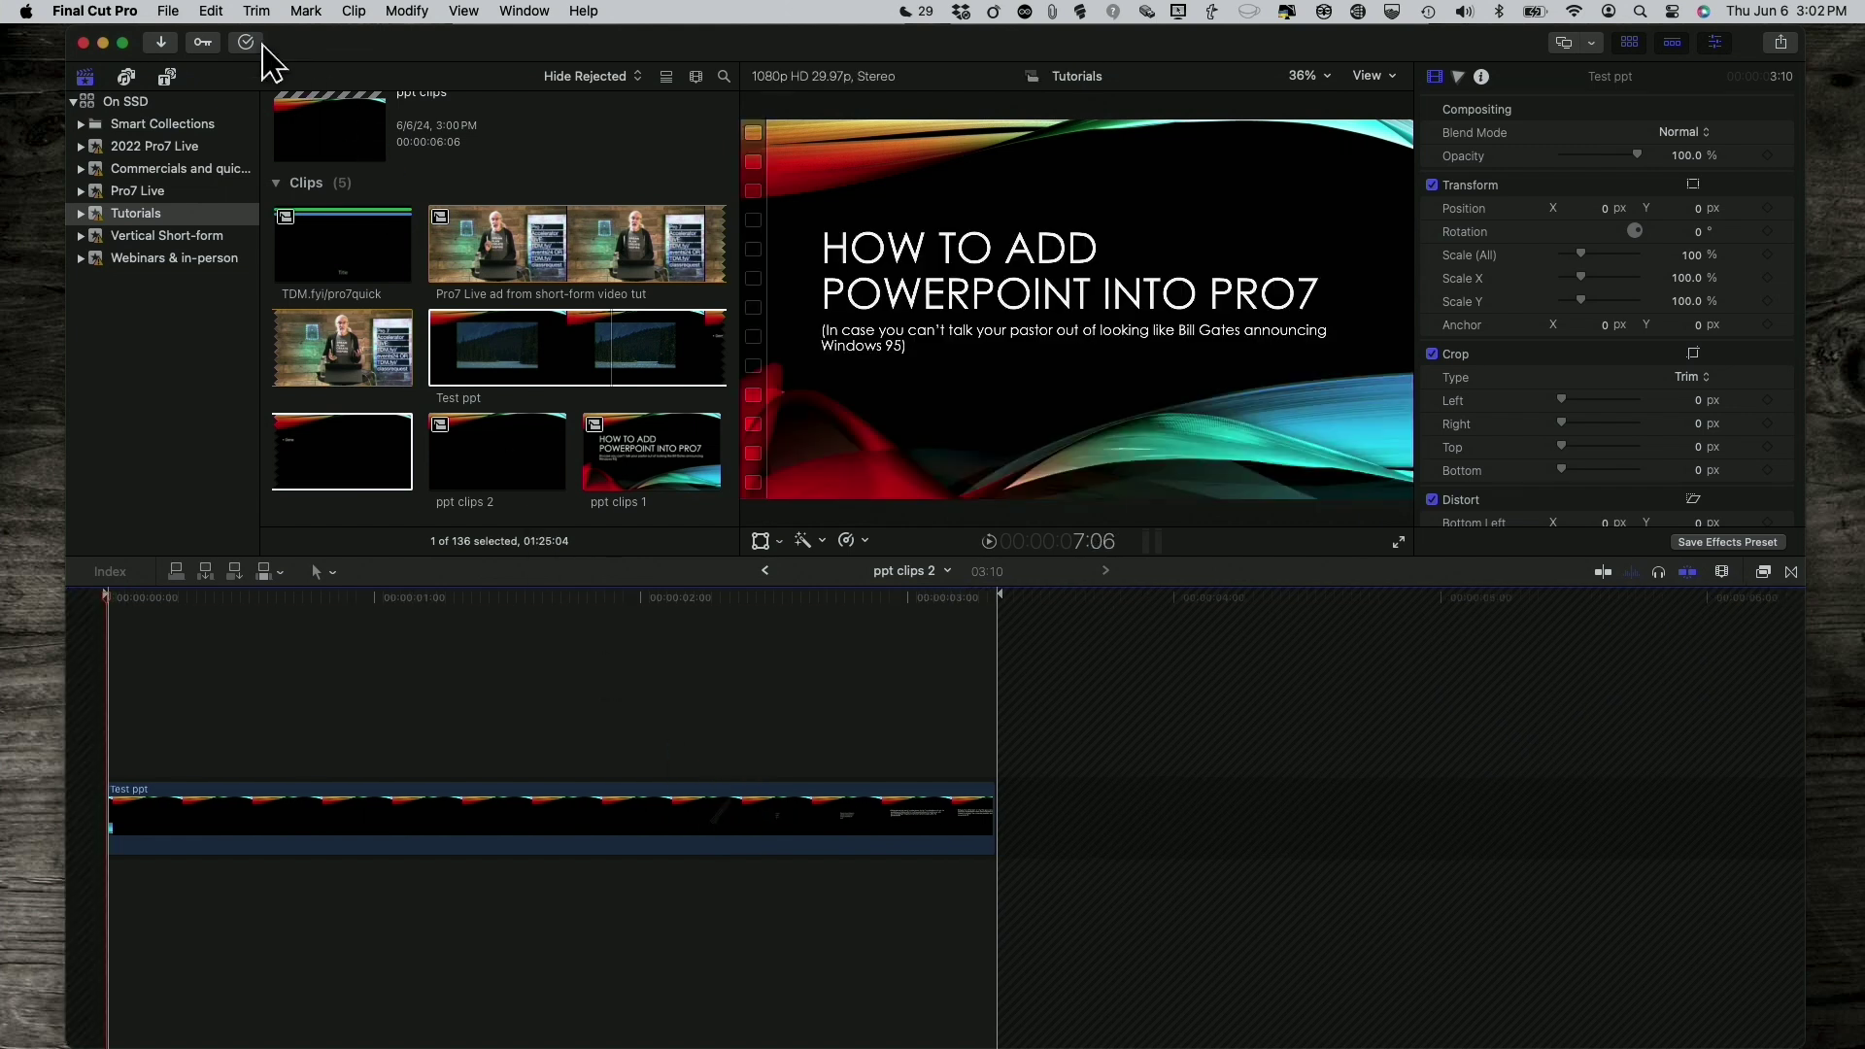
Export the open compound clip as an H.264 file named "ppt clips 2" in the Teaching media and text folder
{"action": "left_click", "coordinate": [167, 12]}
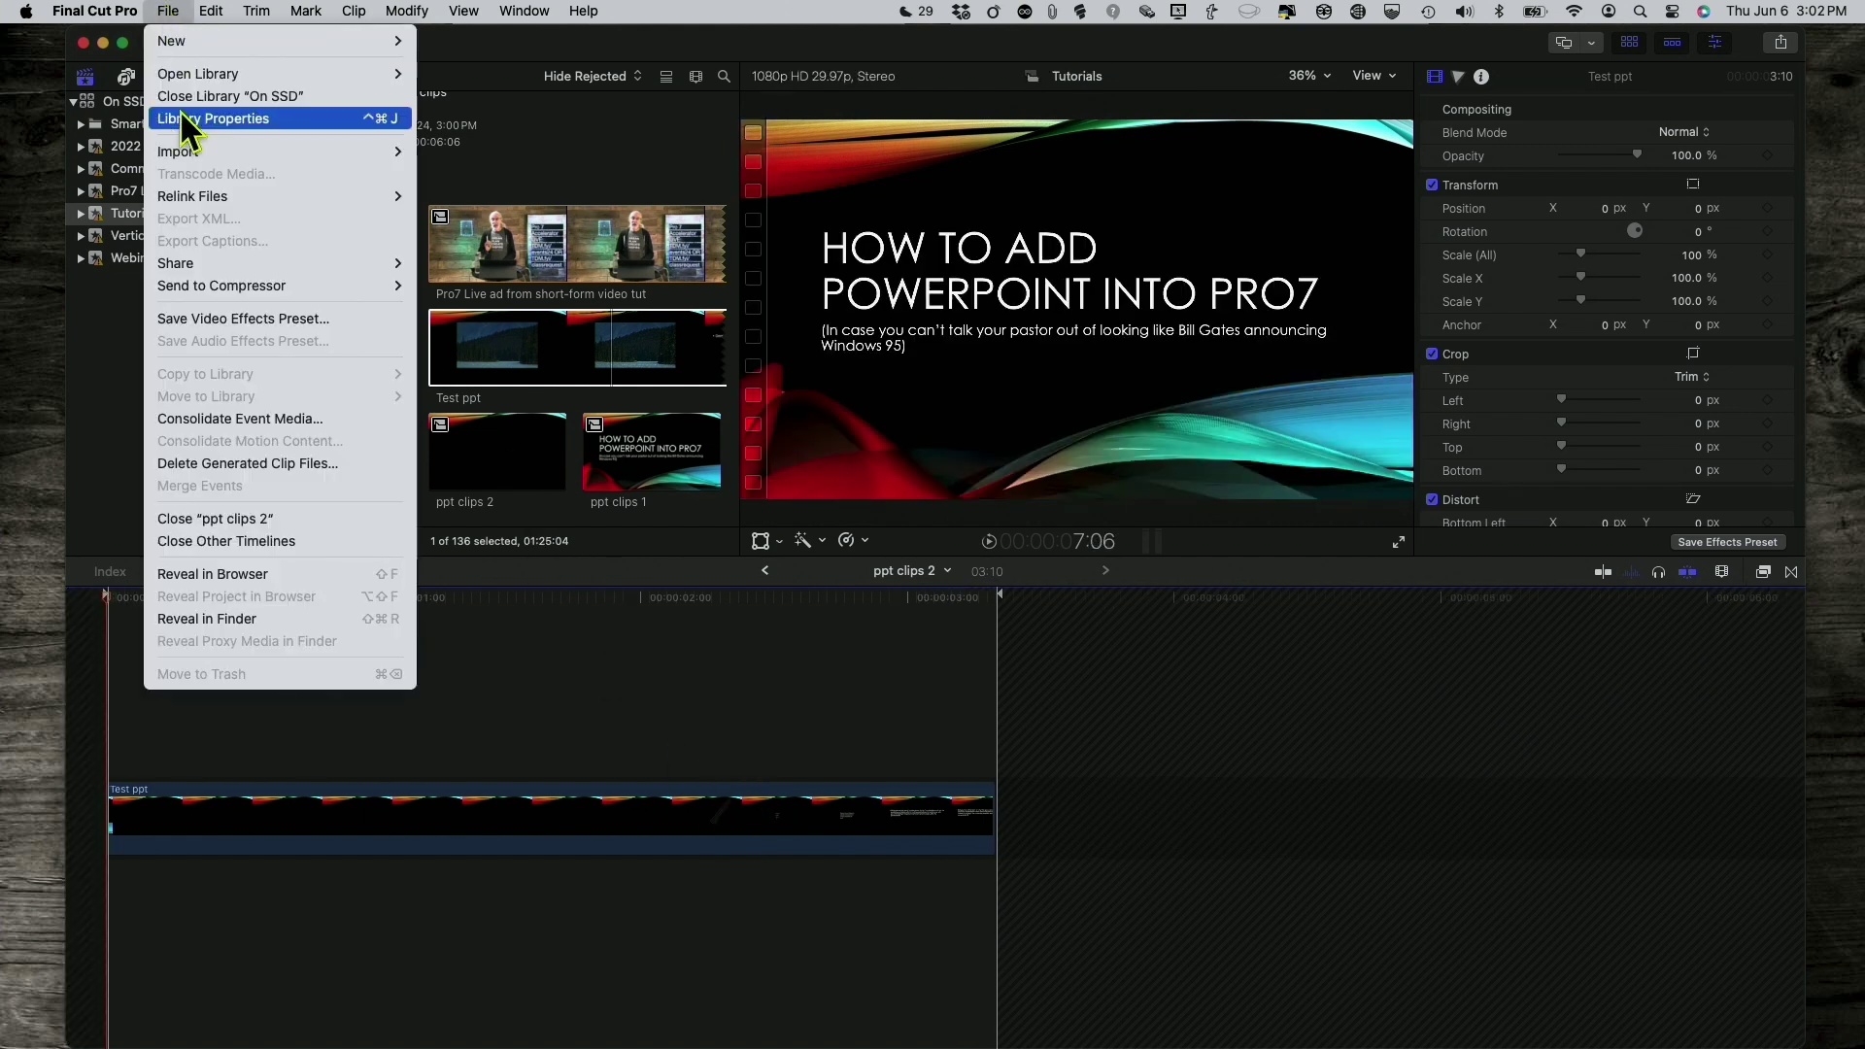
{"action": "mouse_move", "coordinate": [193, 267]}
{"action": "left_click", "coordinate": [507, 293]}
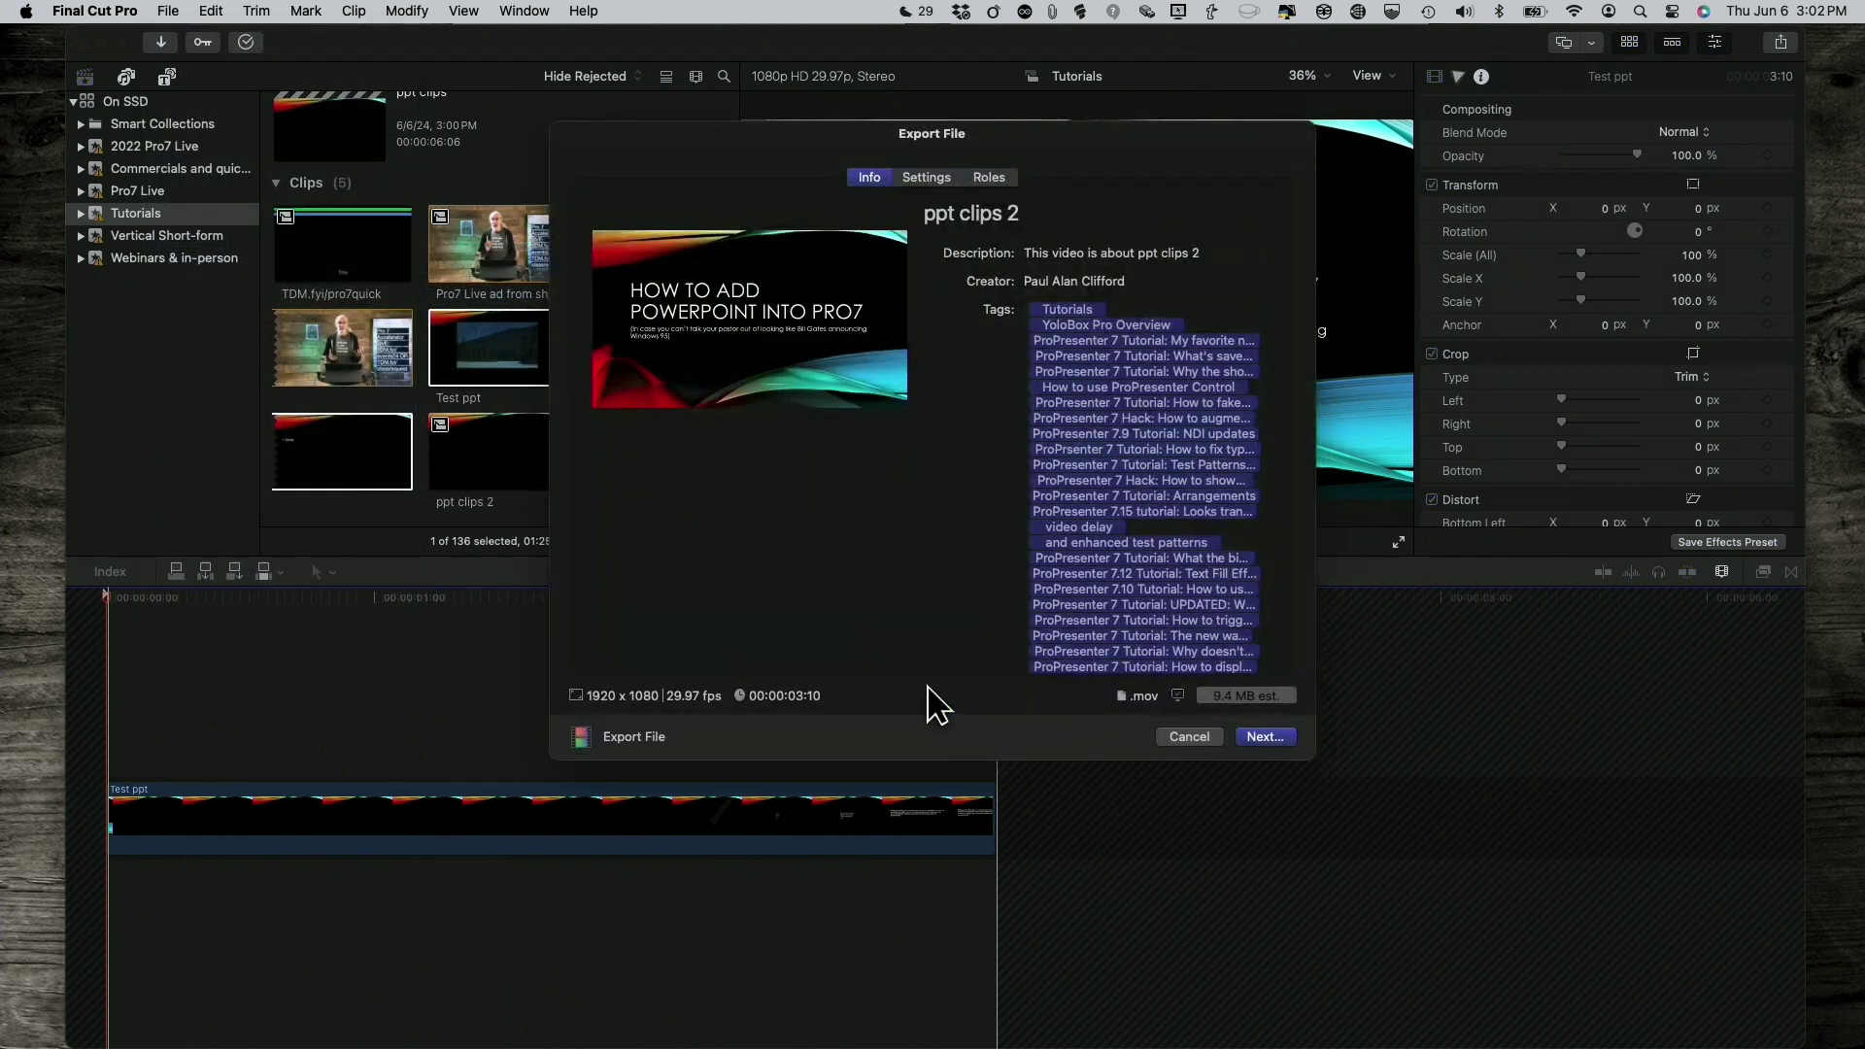
{"action": "left_click", "coordinate": [928, 178]}
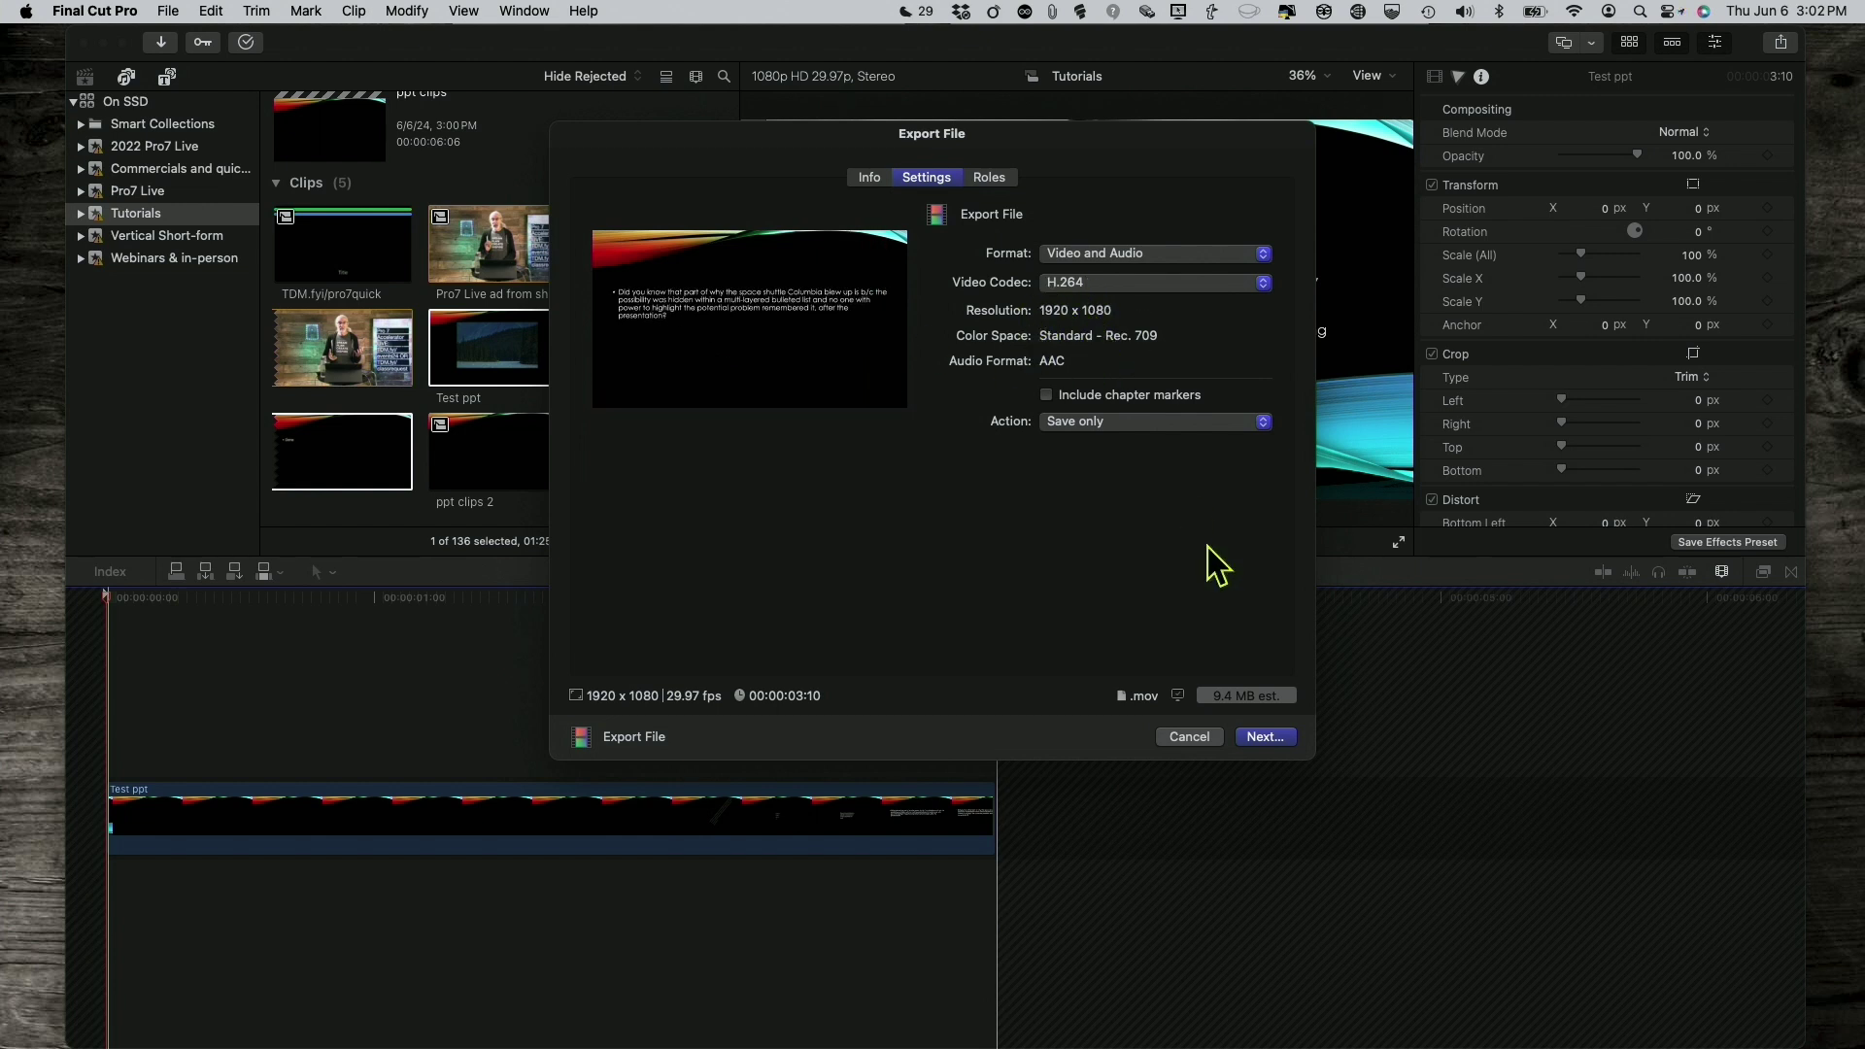
{"action": "left_click", "coordinate": [1257, 738]}
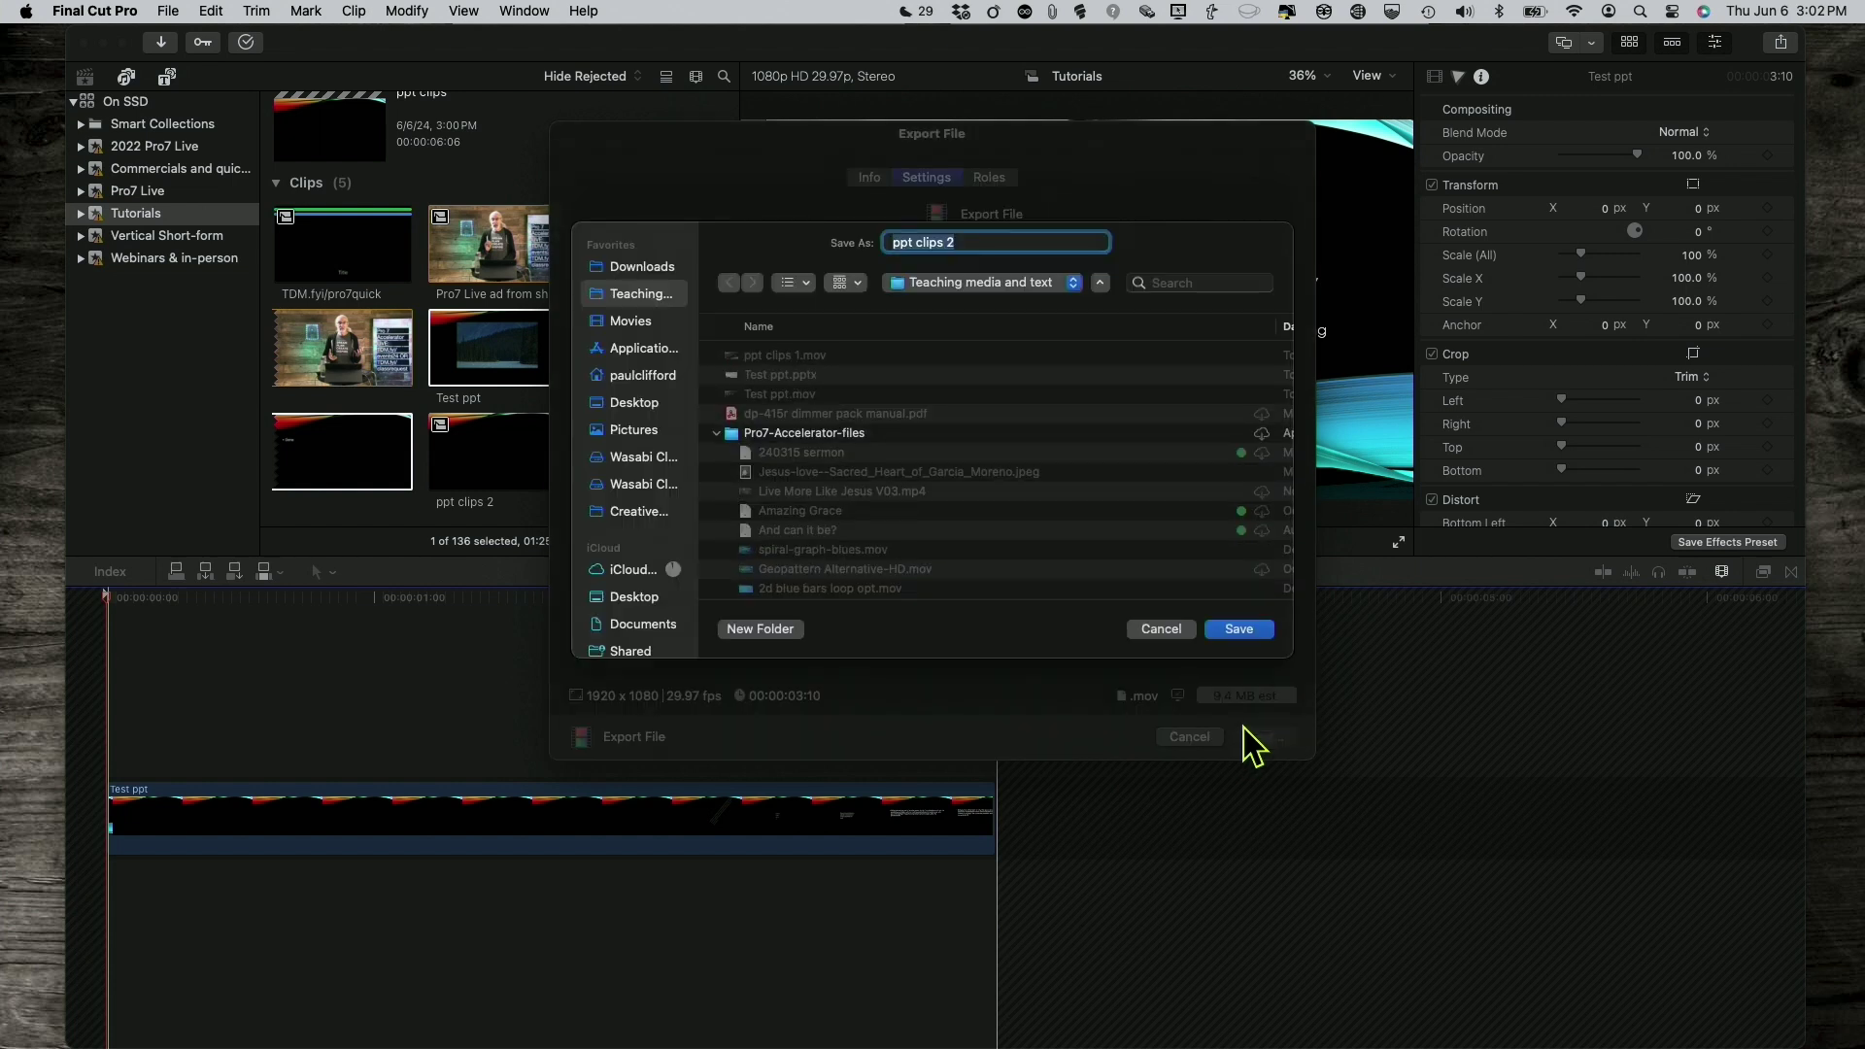
{"action": "left_click", "coordinate": [1241, 629]}
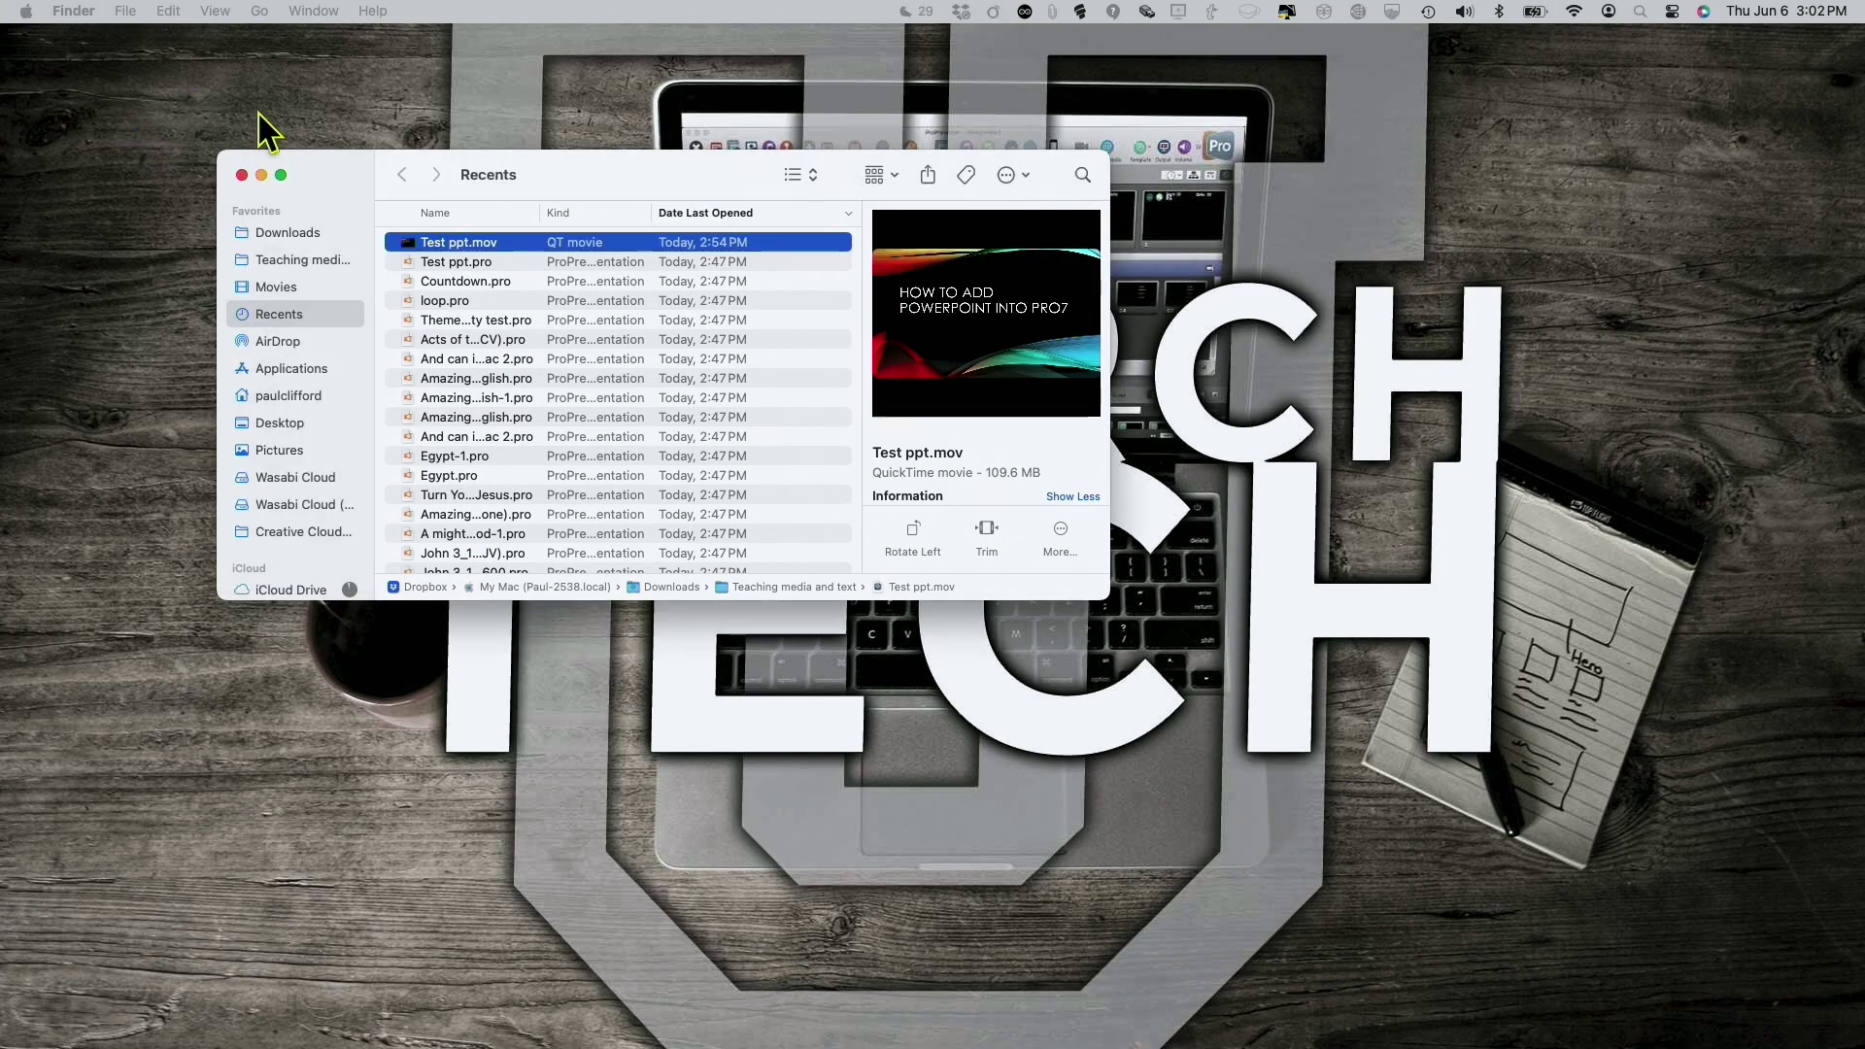
Switch to Finder, open the Teaching media and text folder, and sort its files by date modified, newest first
{"action": "left_click", "coordinate": [258, 114]}
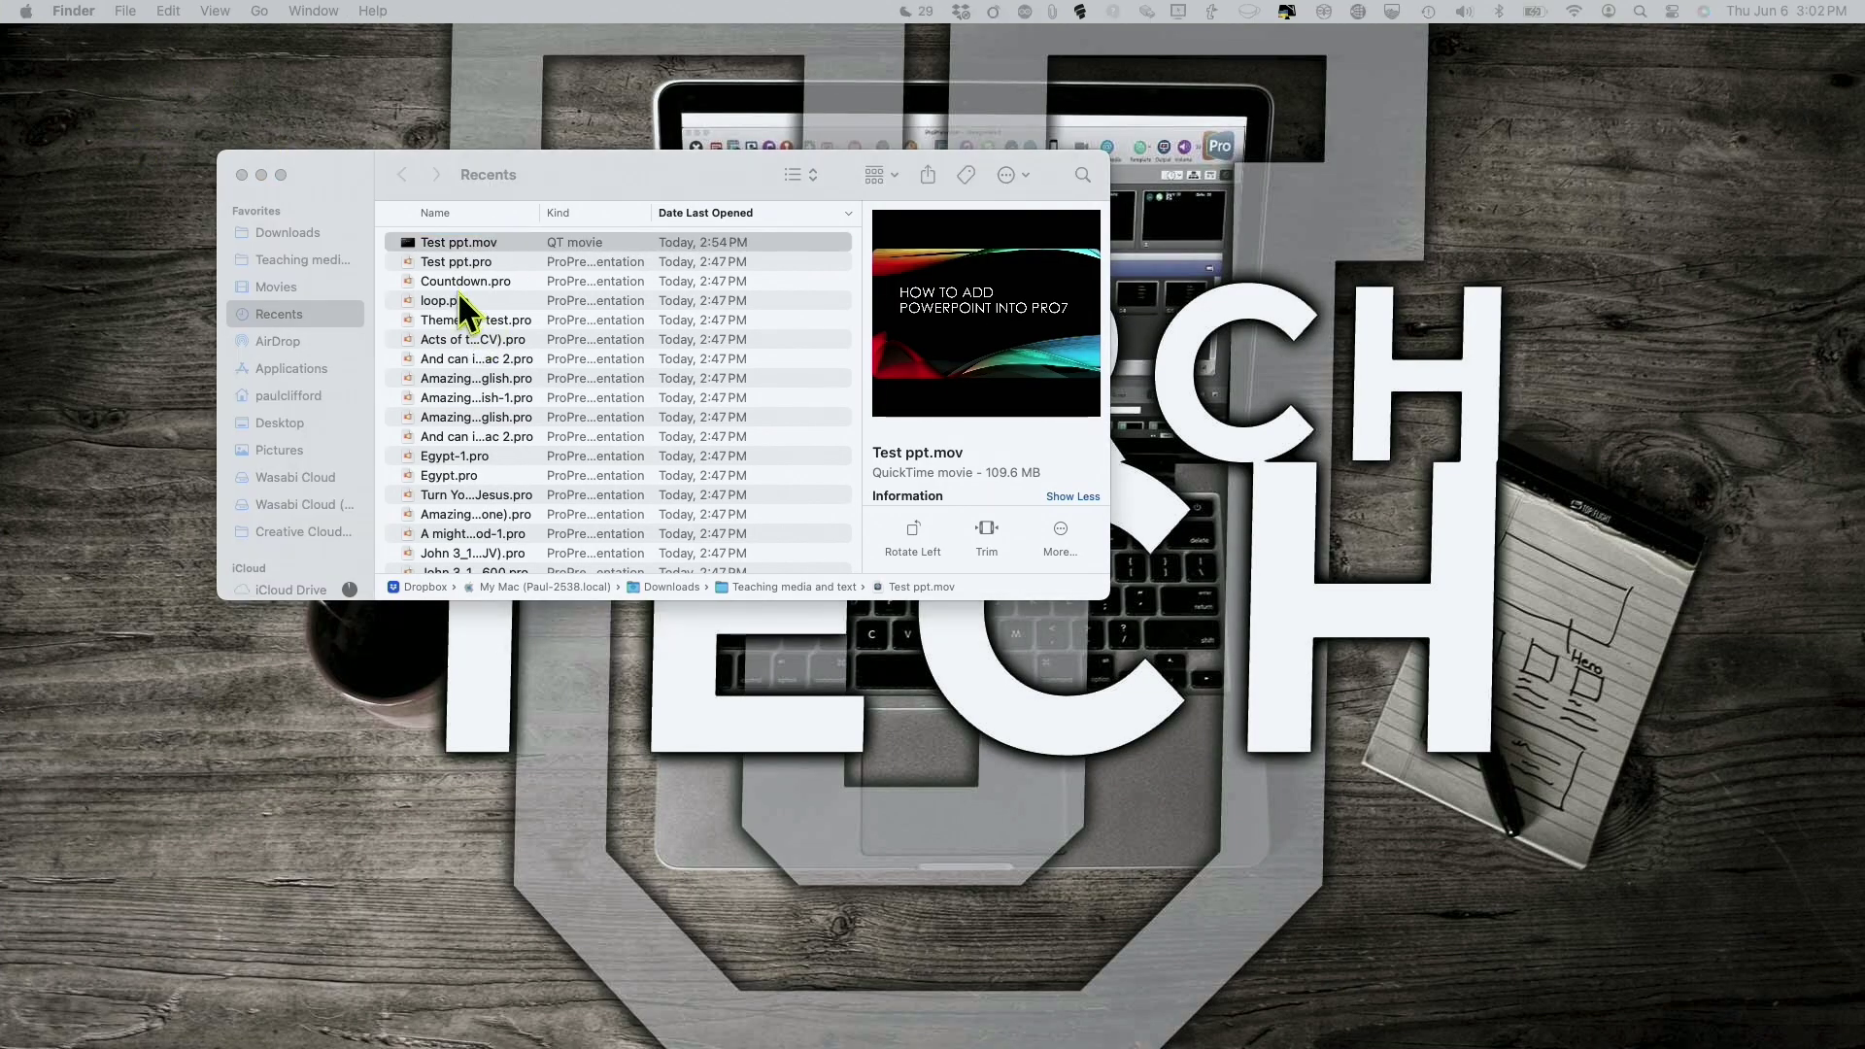
{"action": "left_click", "coordinate": [301, 258]}
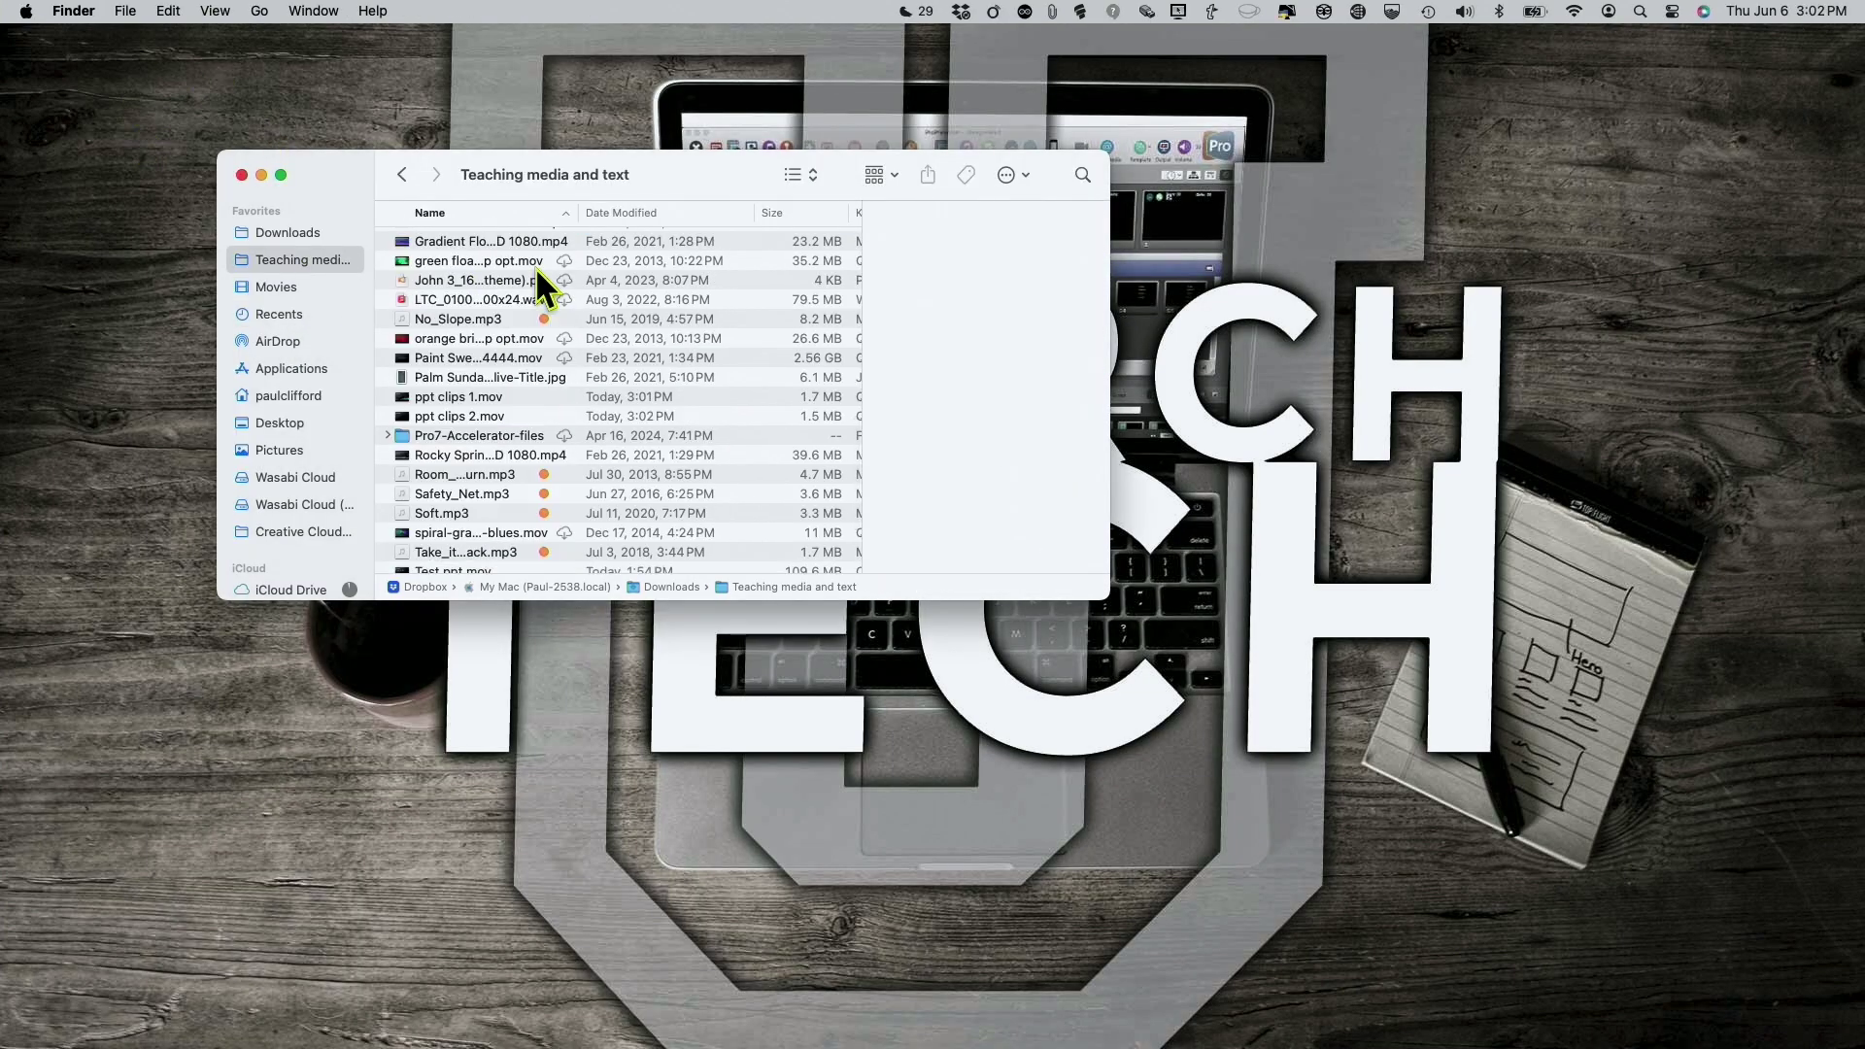
{"action": "scroll", "coordinate": [521, 254], "scroll_direction": "up", "scroll_amount": 5}
{"action": "scroll", "coordinate": [521, 253], "scroll_direction": "up", "scroll_amount": 3}
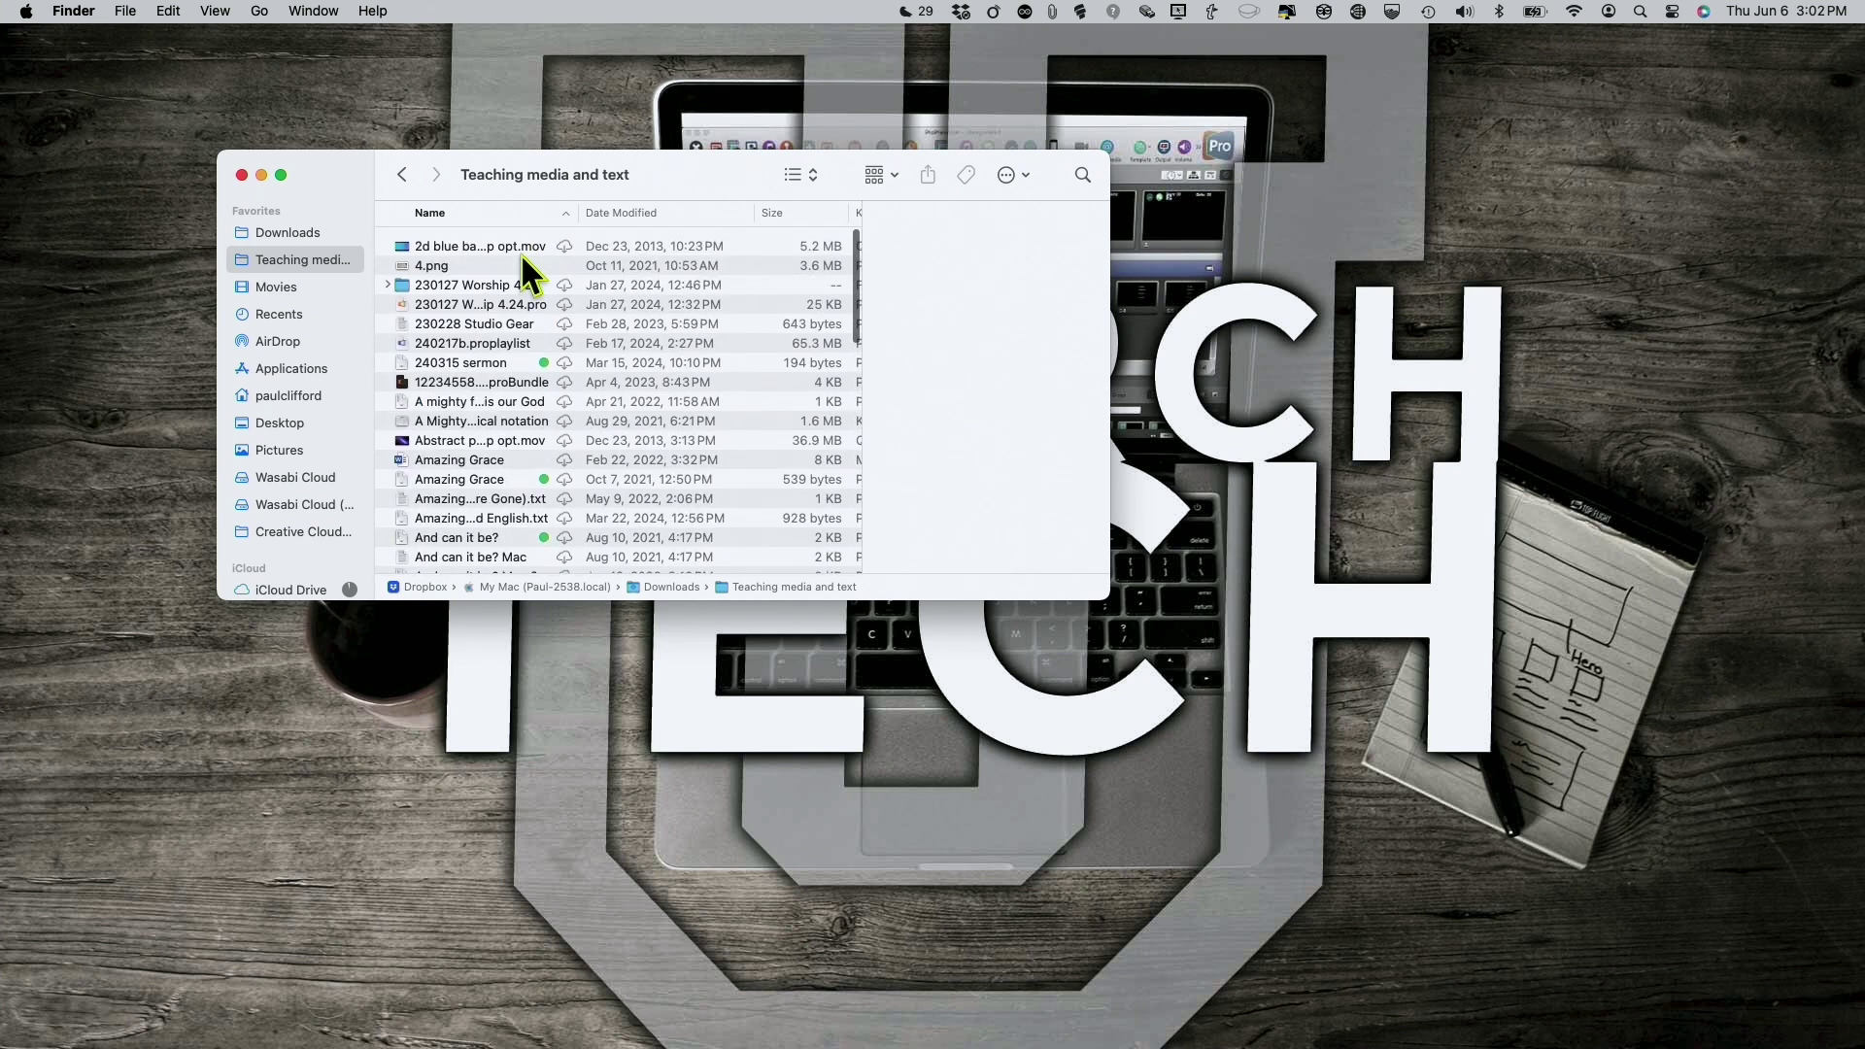
{"action": "left_click", "coordinate": [644, 212]}
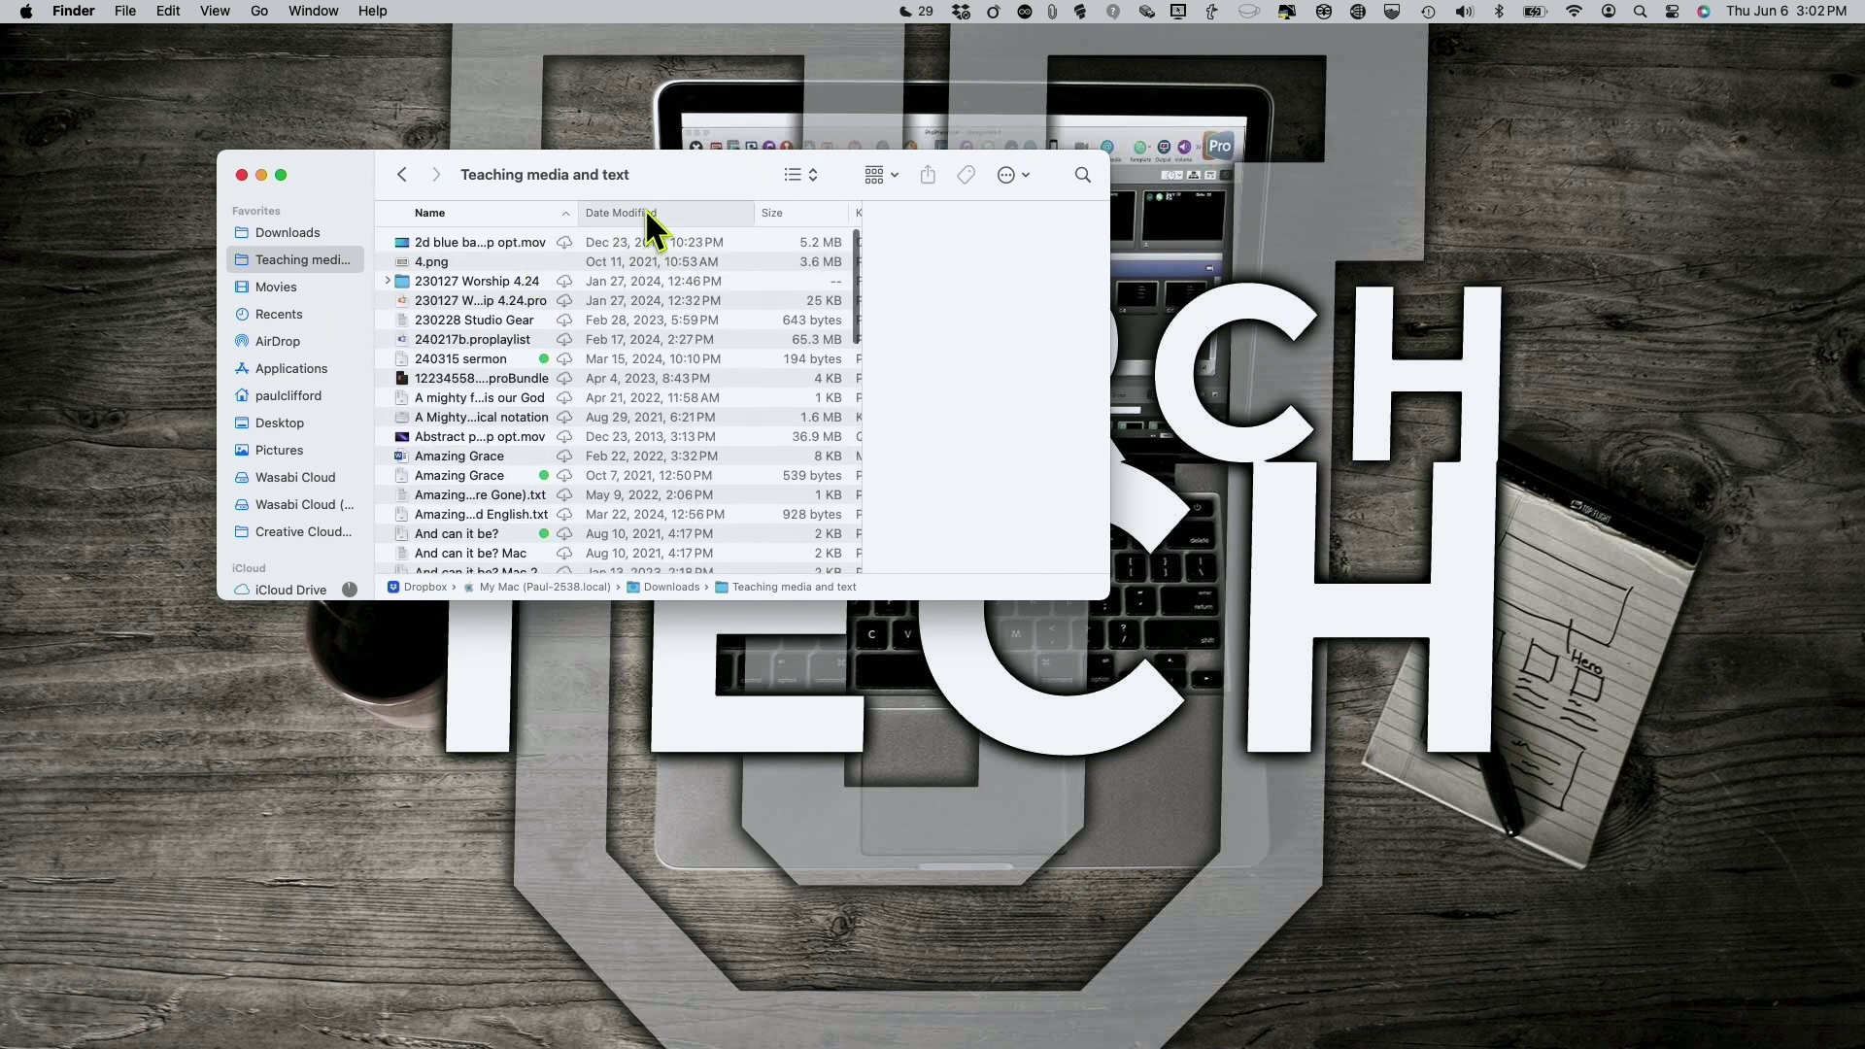
{"action": "scroll", "coordinate": [487, 241], "scroll_direction": "up", "scroll_amount": 2}
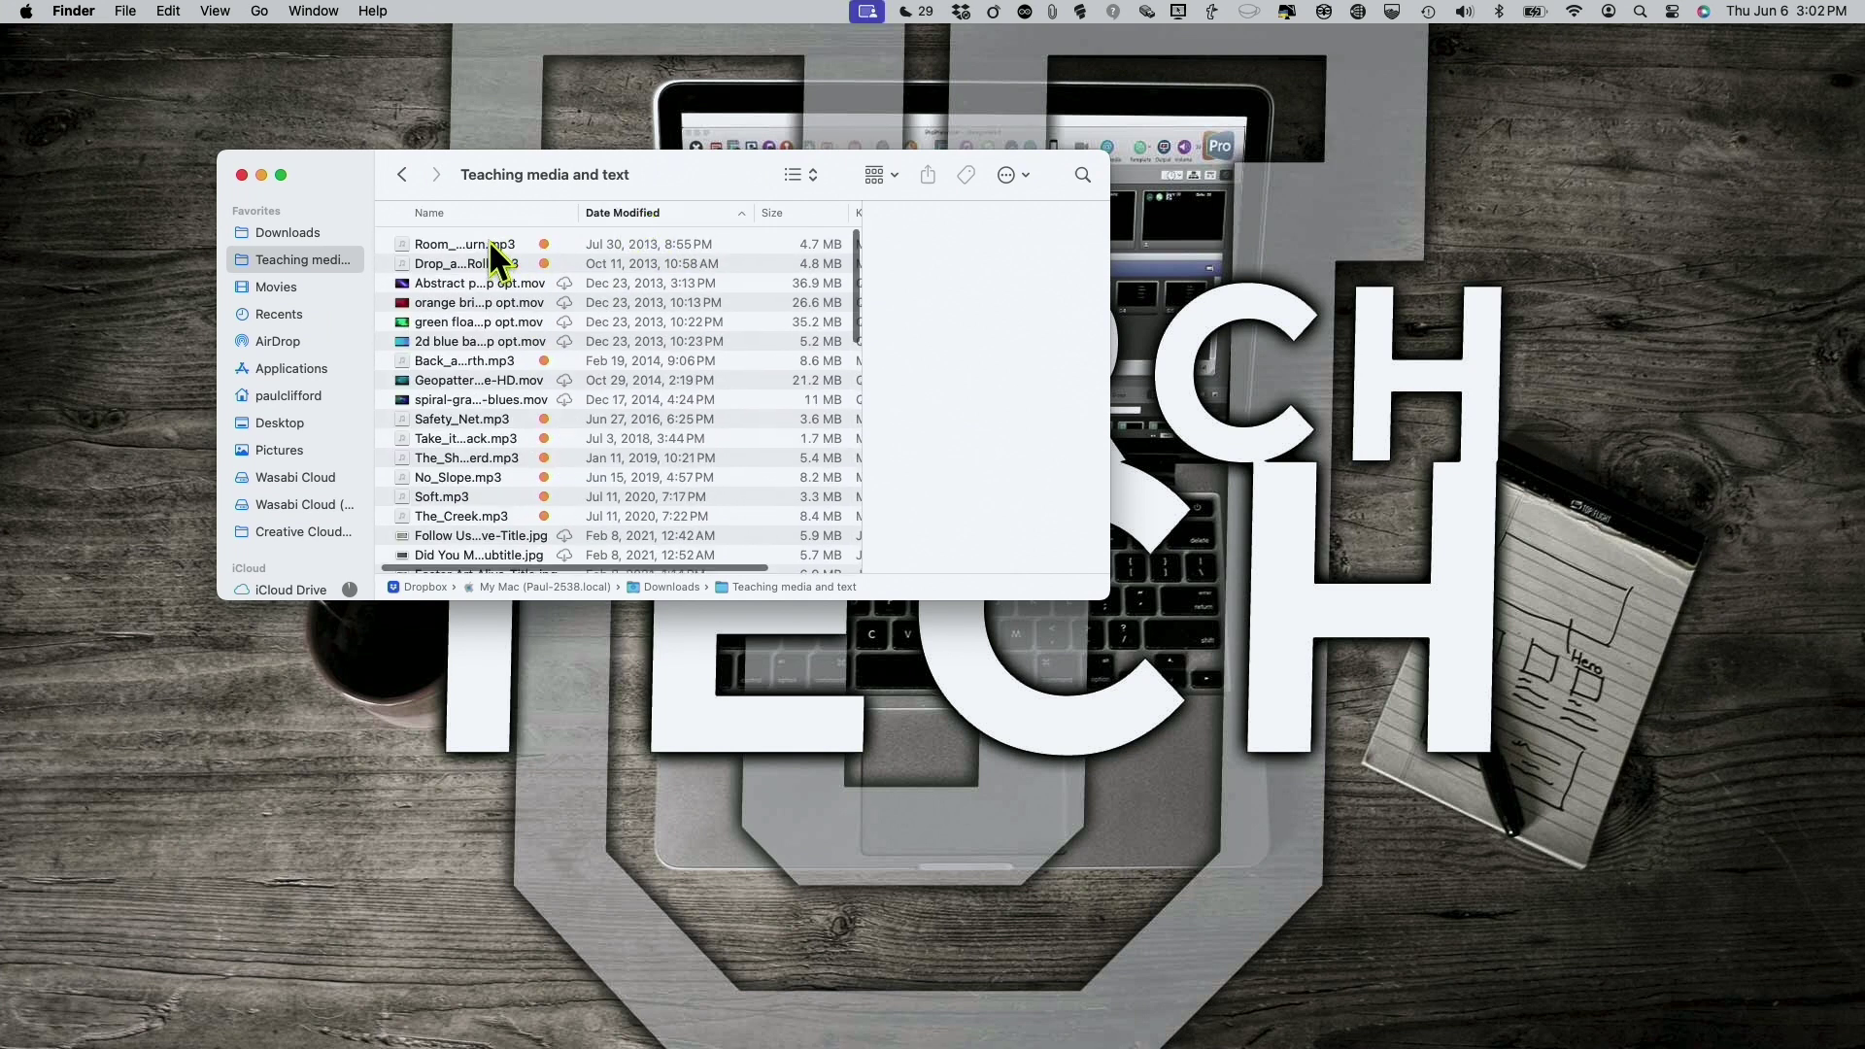
{"action": "left_click", "coordinate": [642, 216]}
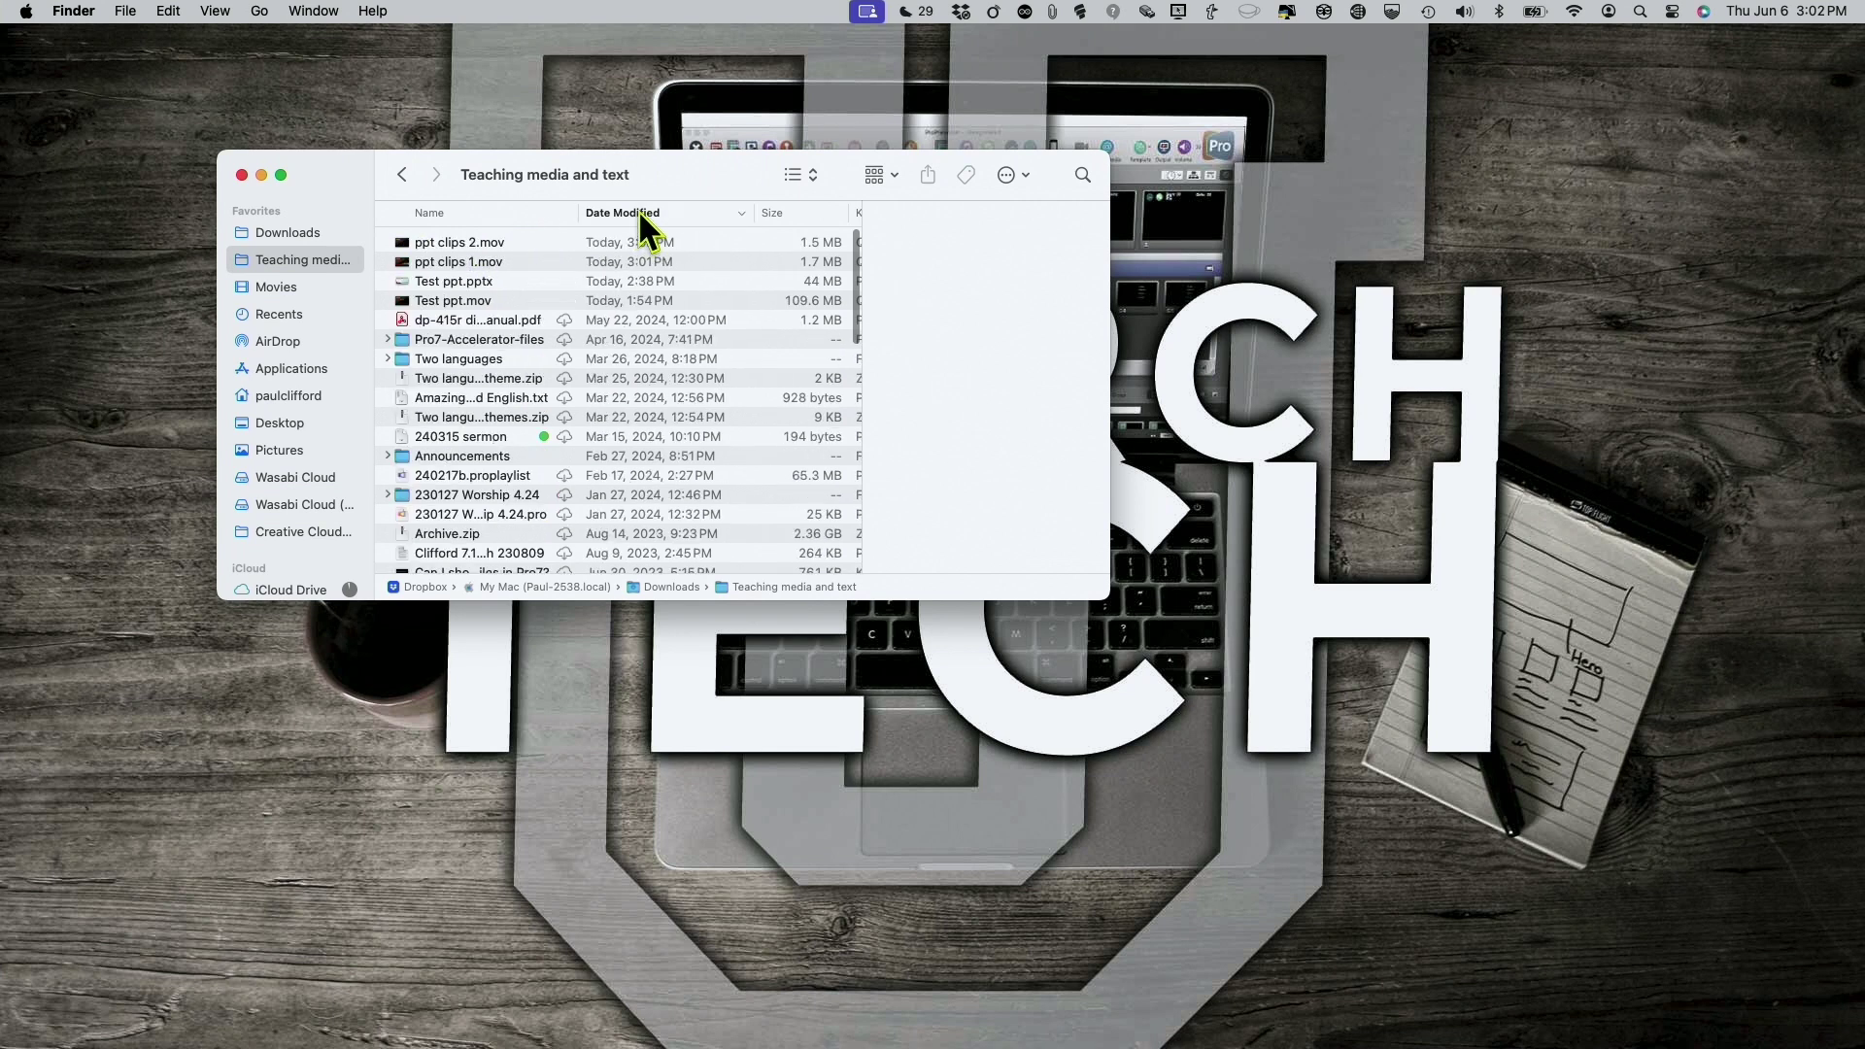
{"action": "left_click", "coordinate": [482, 216]}
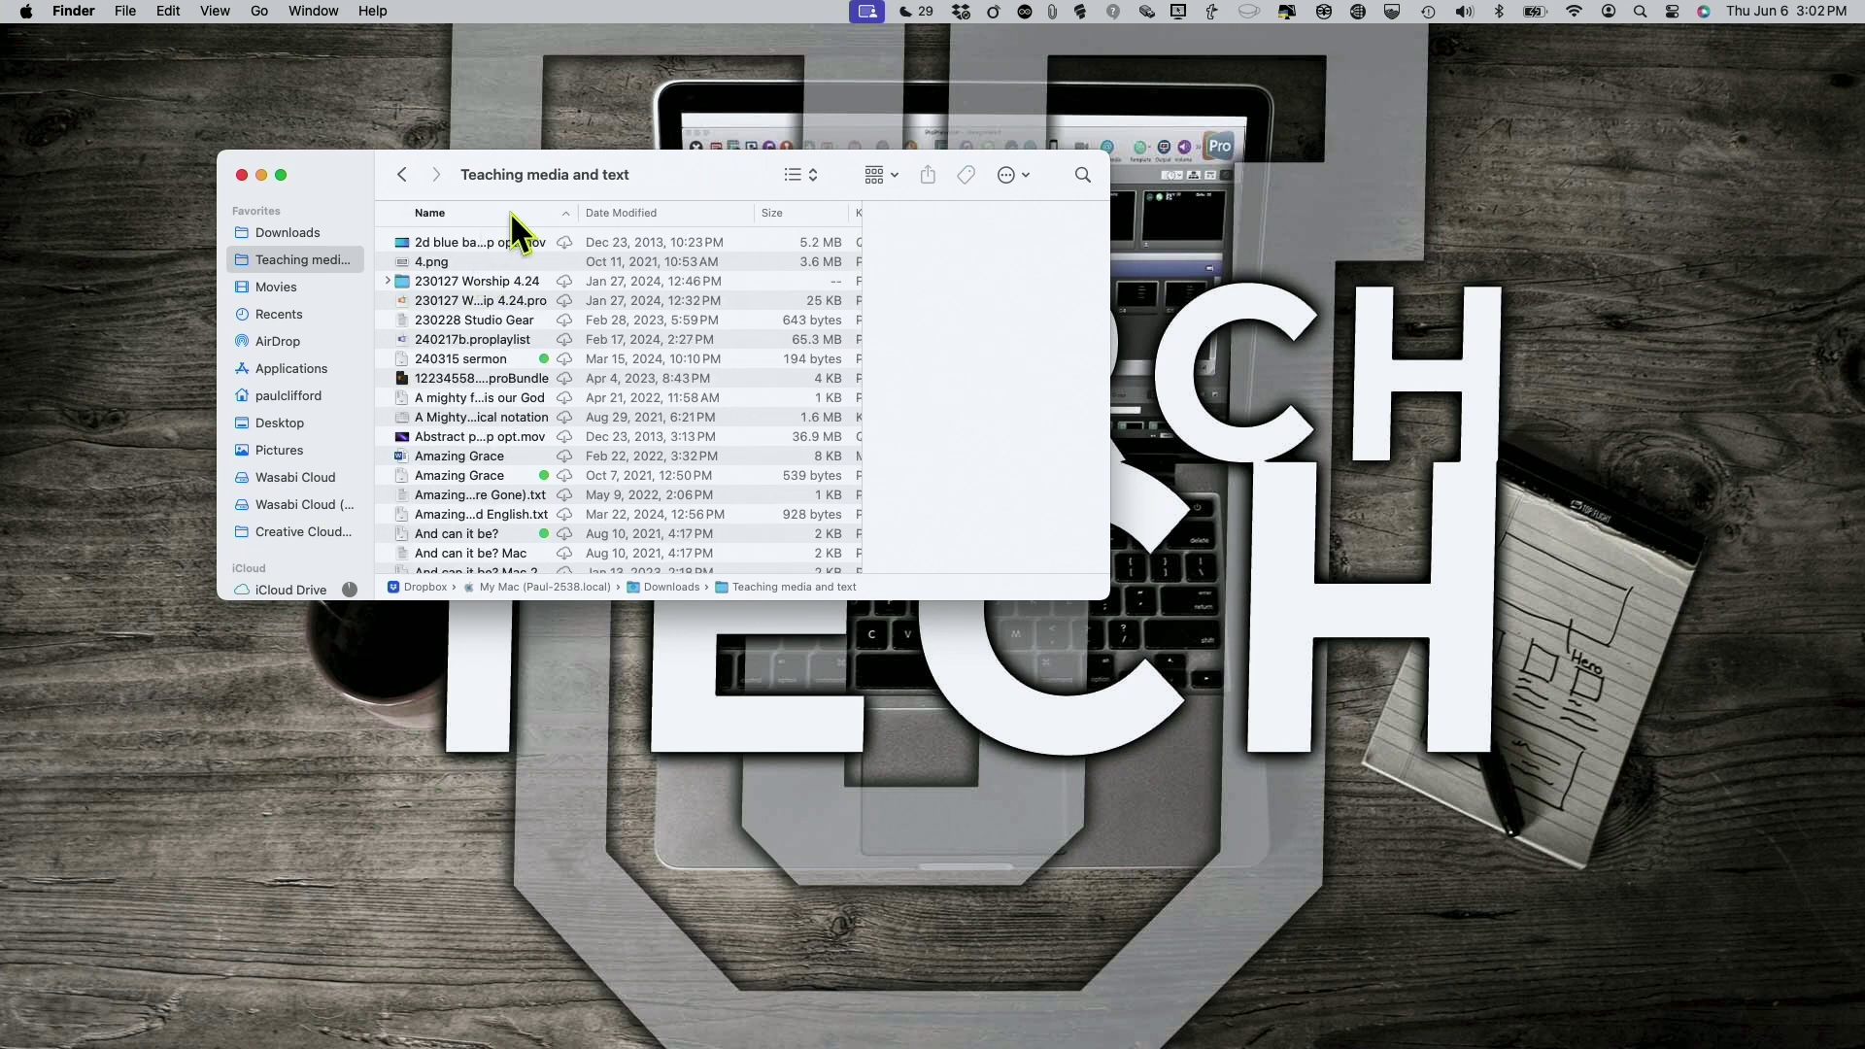
{"action": "left_click", "coordinate": [624, 213]}
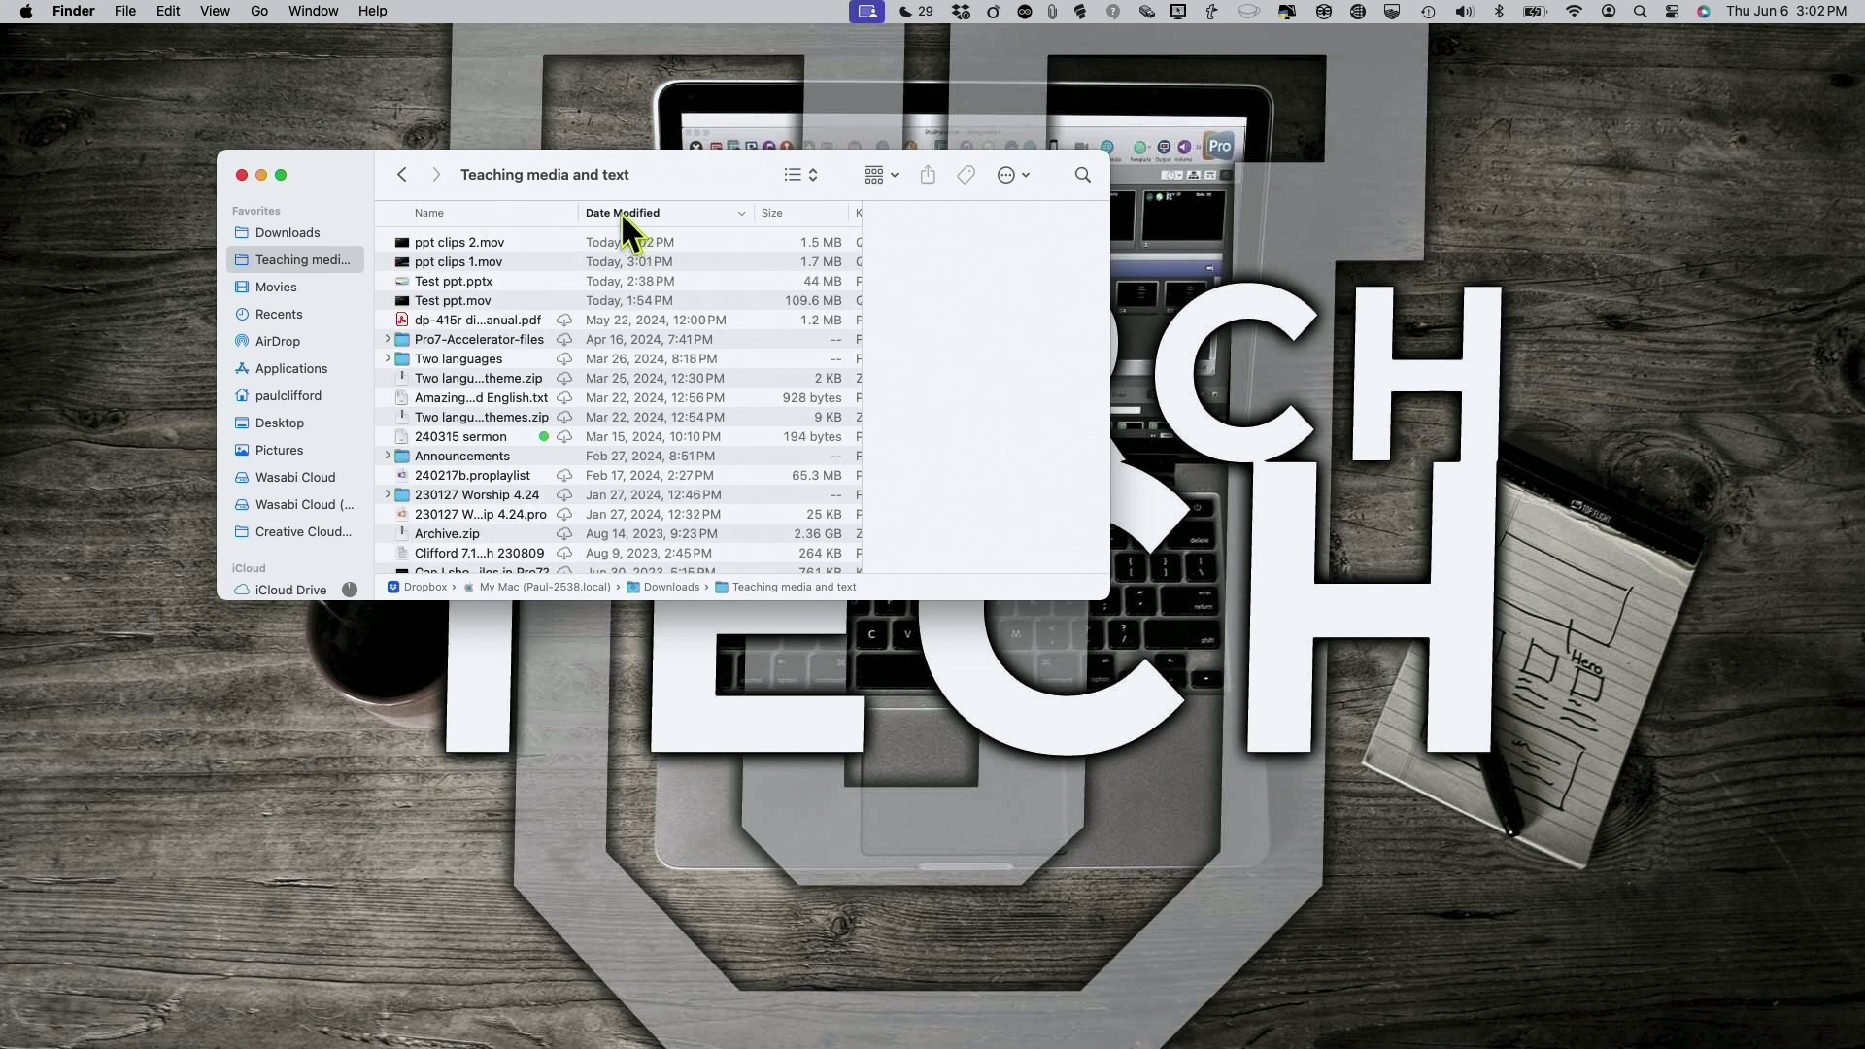
Preview the exported movies ppt clips 1.mov and ppt clips 2.mov in Quick Look to check their animations
{"action": "left_click", "coordinate": [492, 261]}
{"action": "key", "text": "space"}
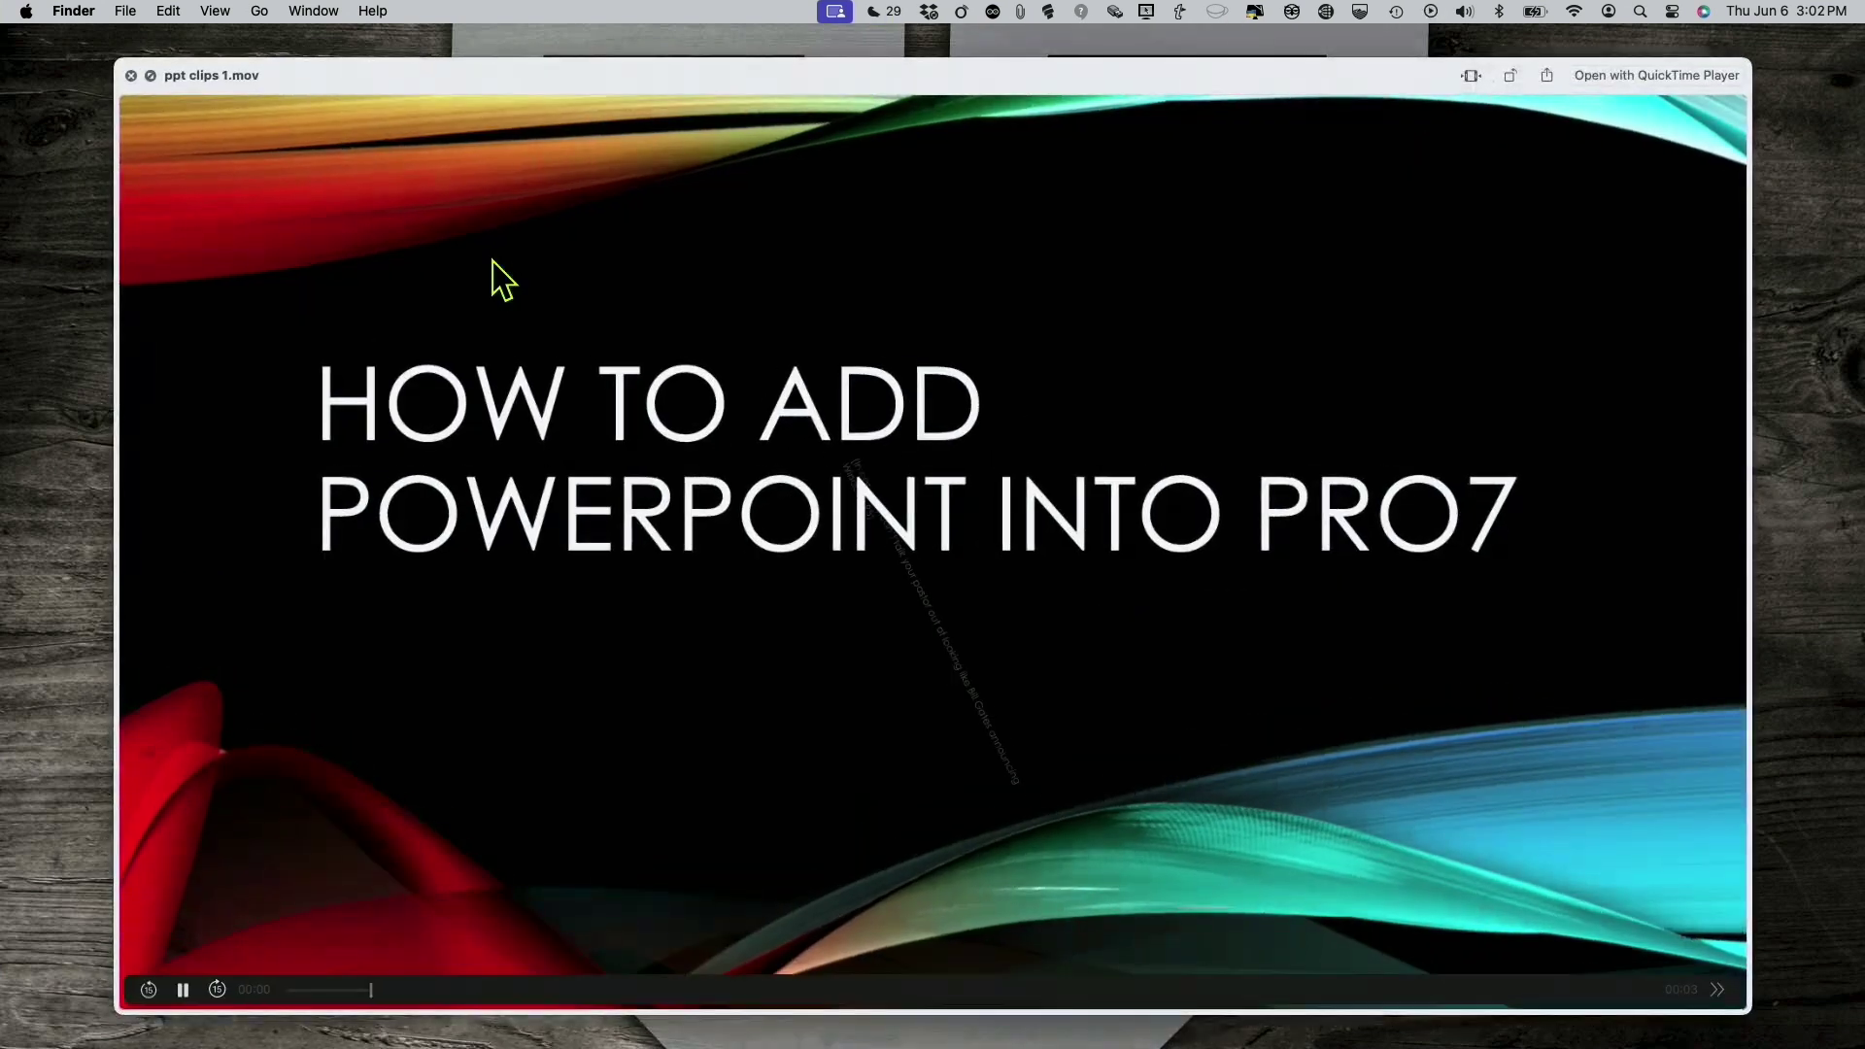
{"action": "key", "text": "space"}
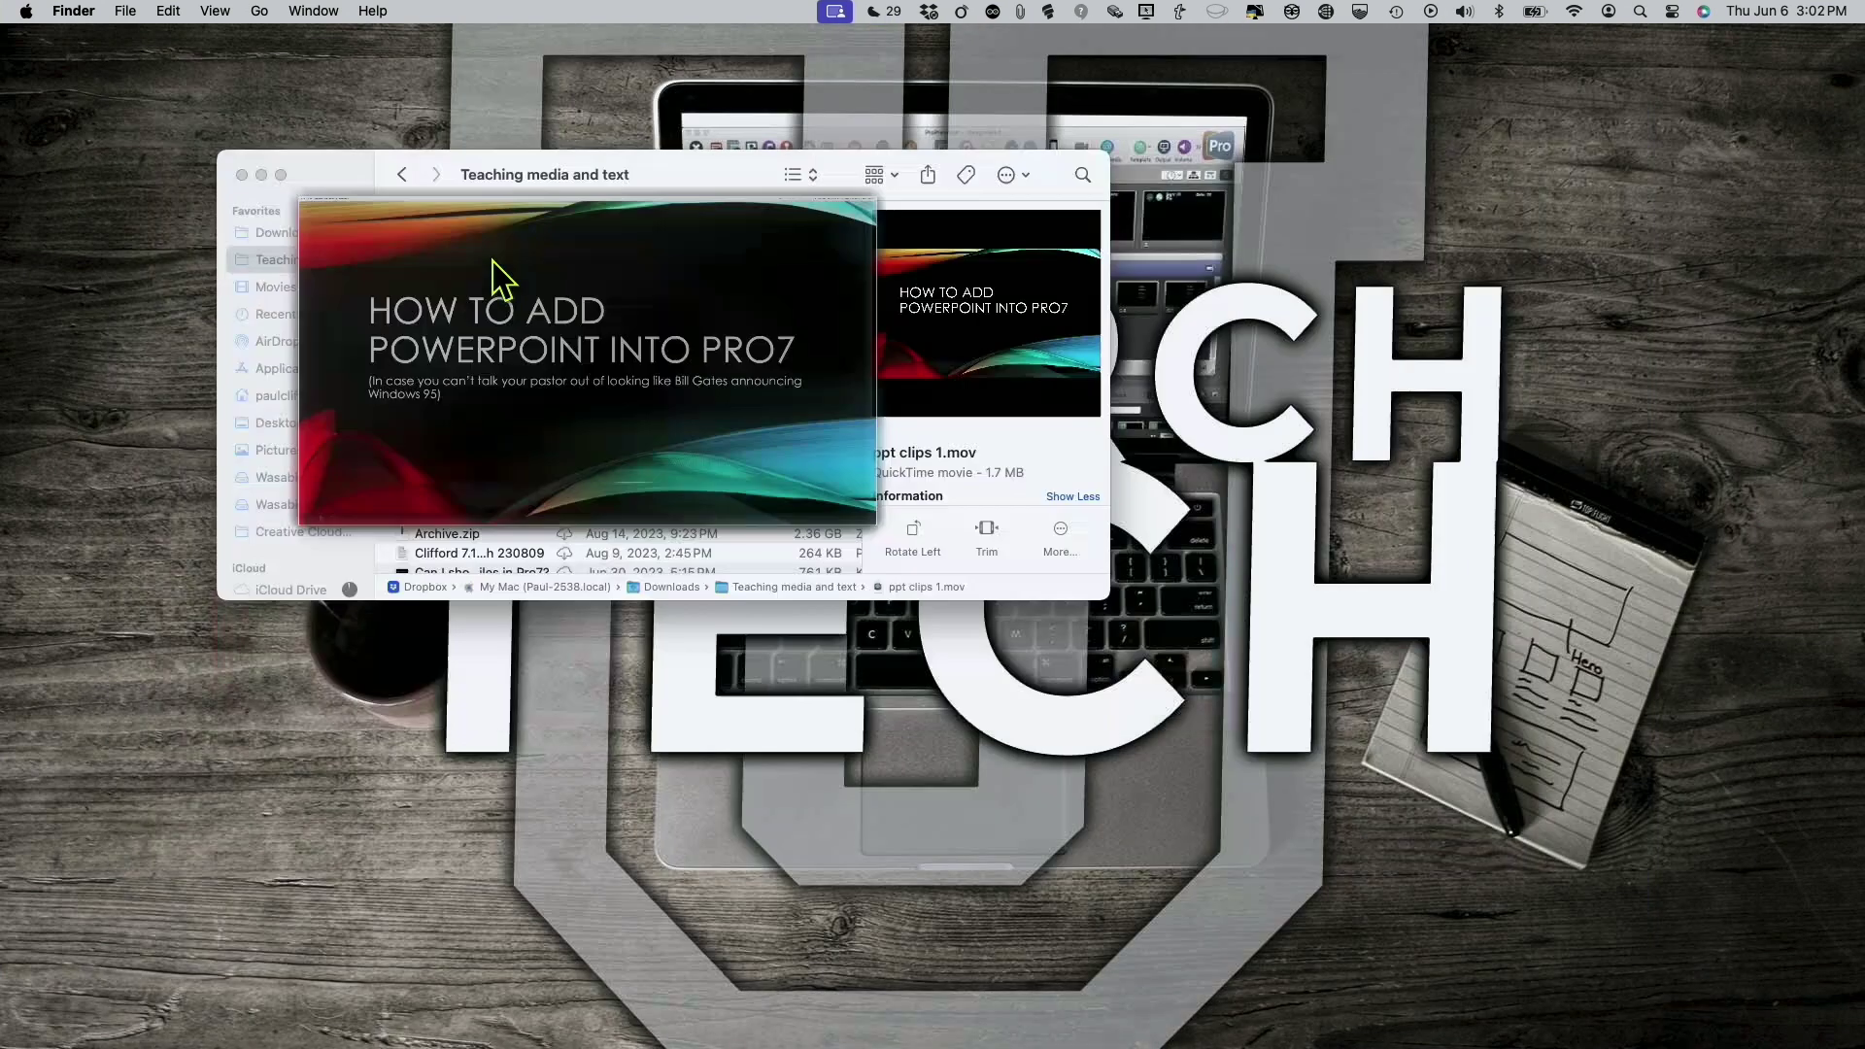
{"action": "left_click", "coordinate": [489, 242]}
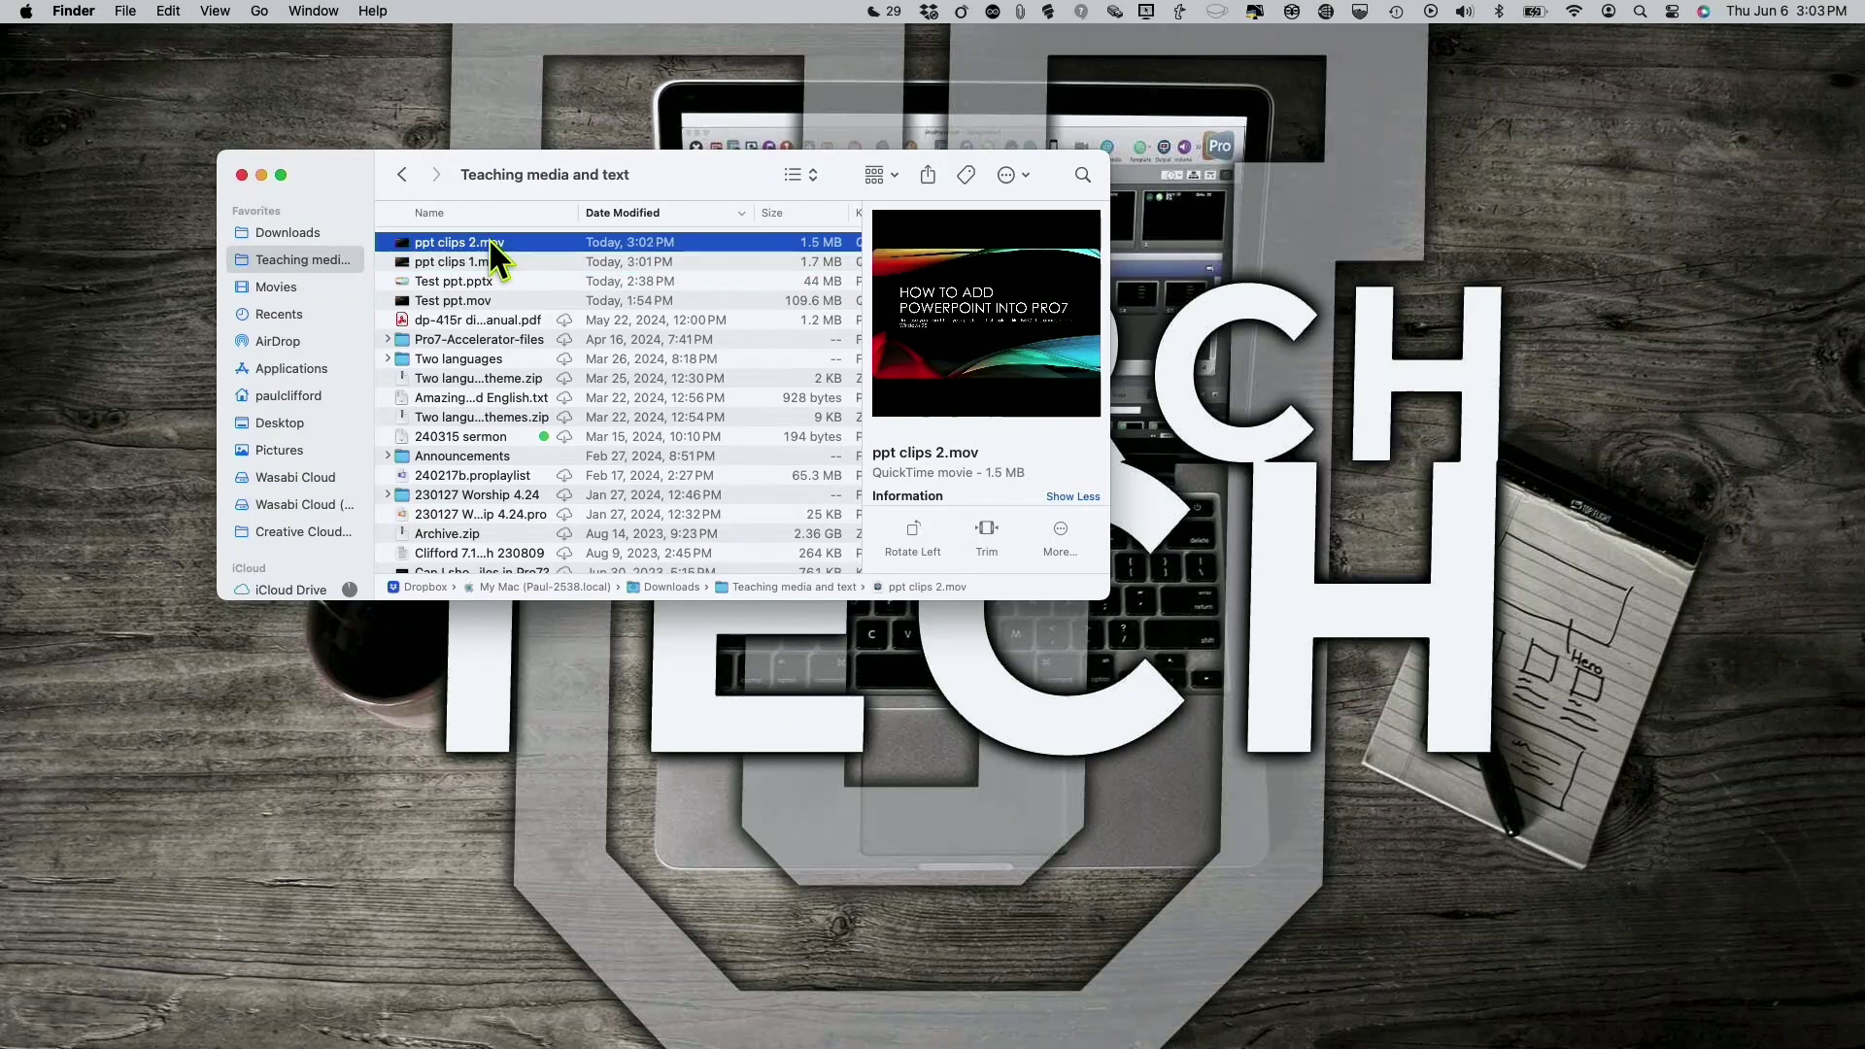
{"action": "key", "text": "space"}
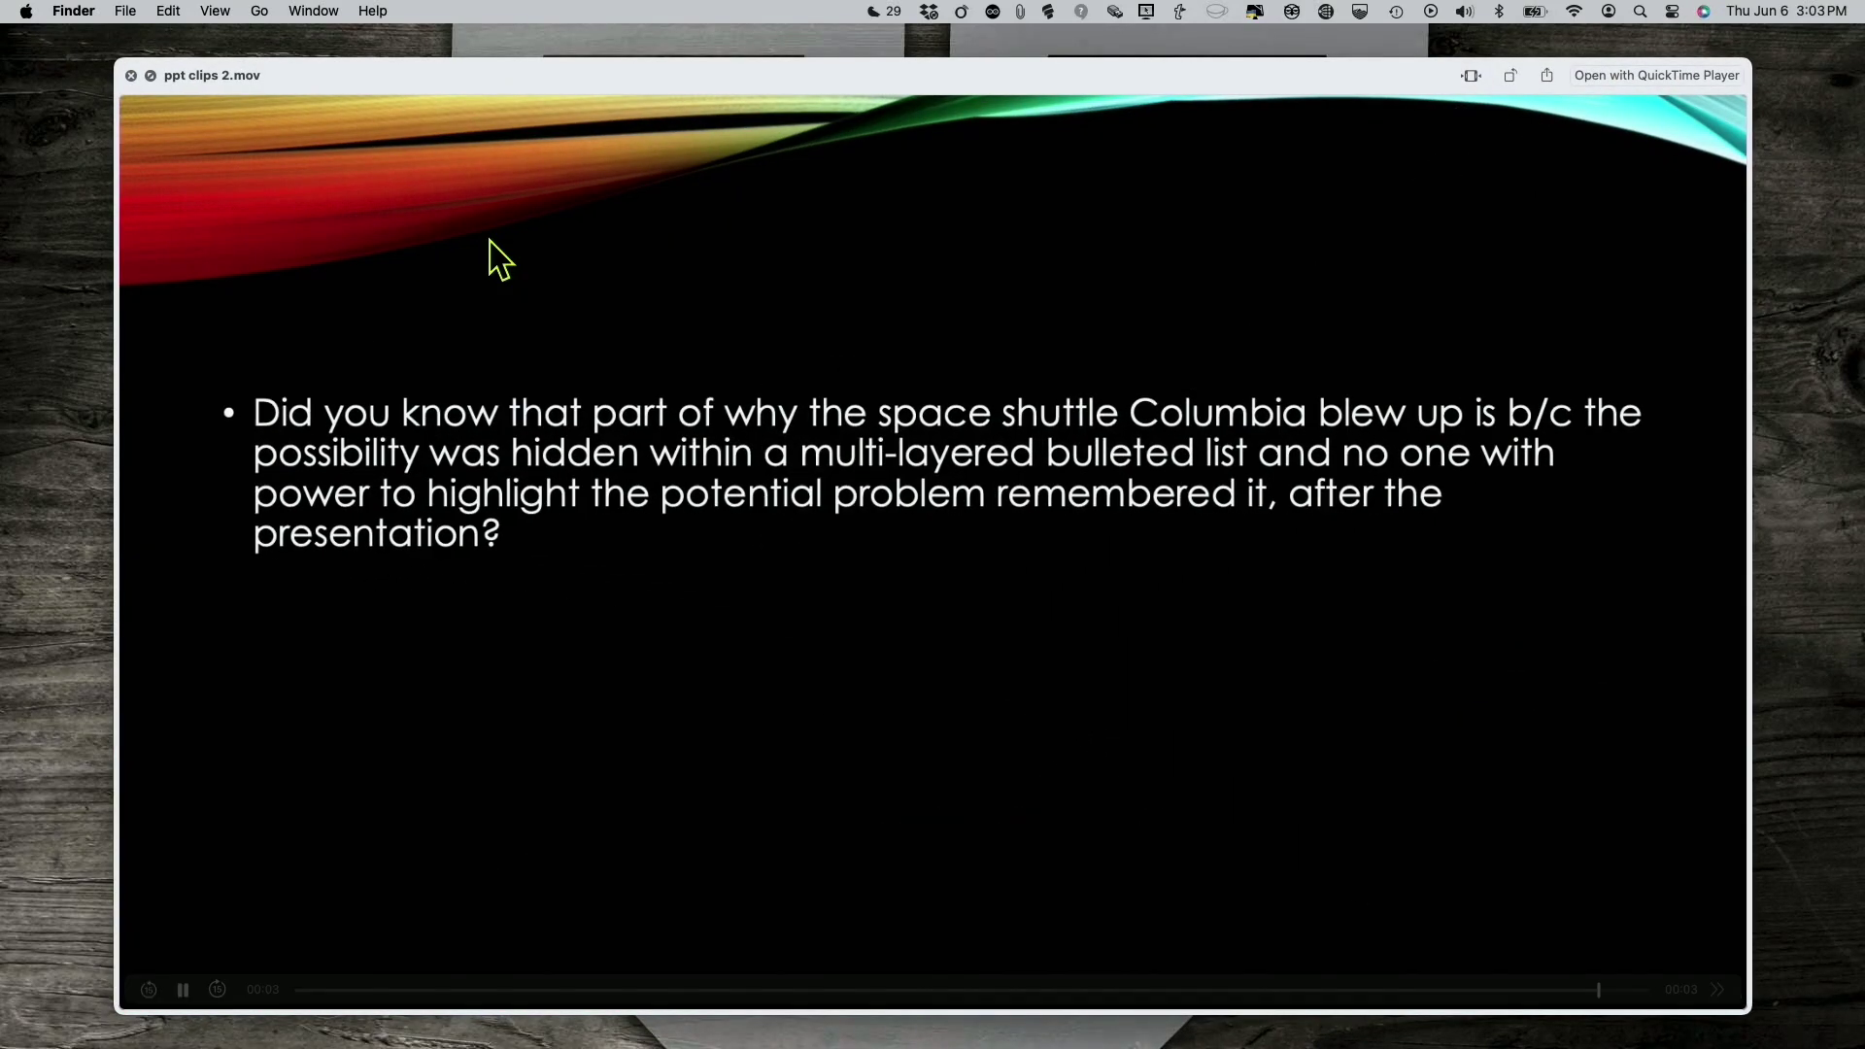
{"action": "key", "text": "space"}
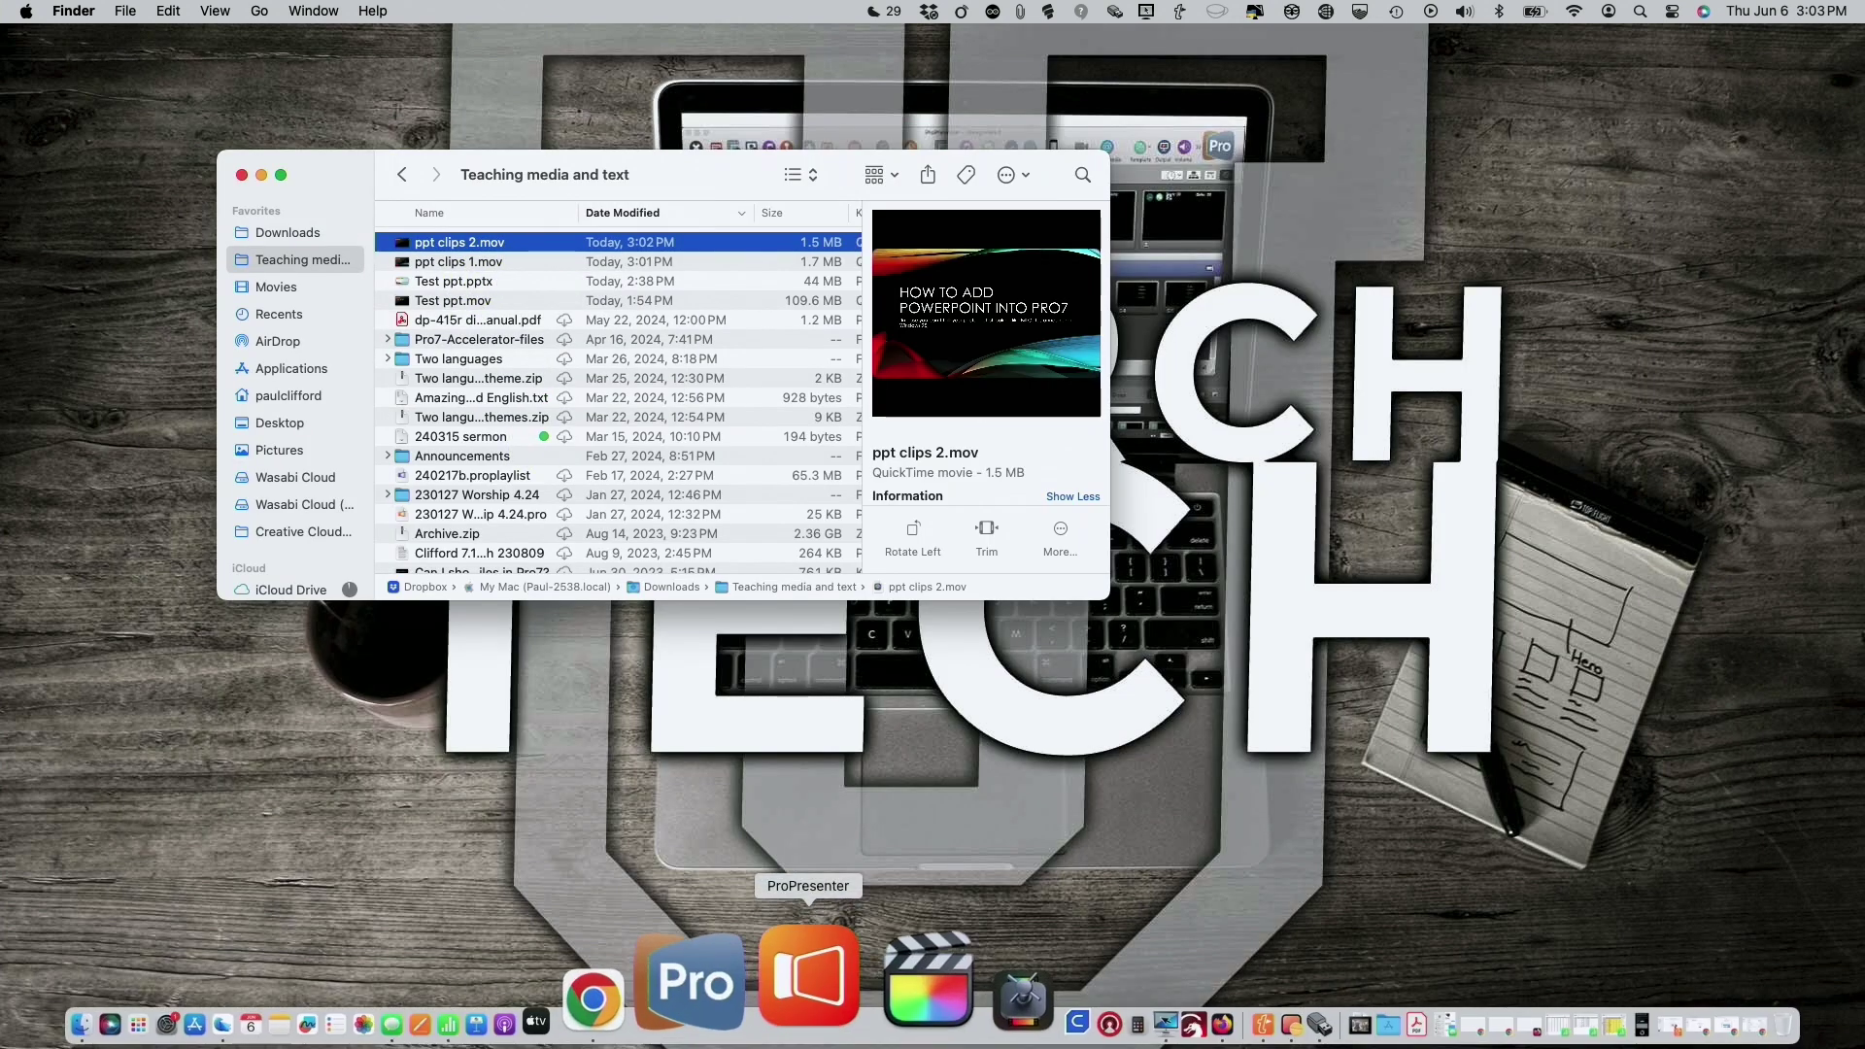
Switch to ProPresenter and show the 210112 TV slide about simulating PowerPoint animations with exported slides
{"action": "left_click", "coordinate": [807, 1023]}
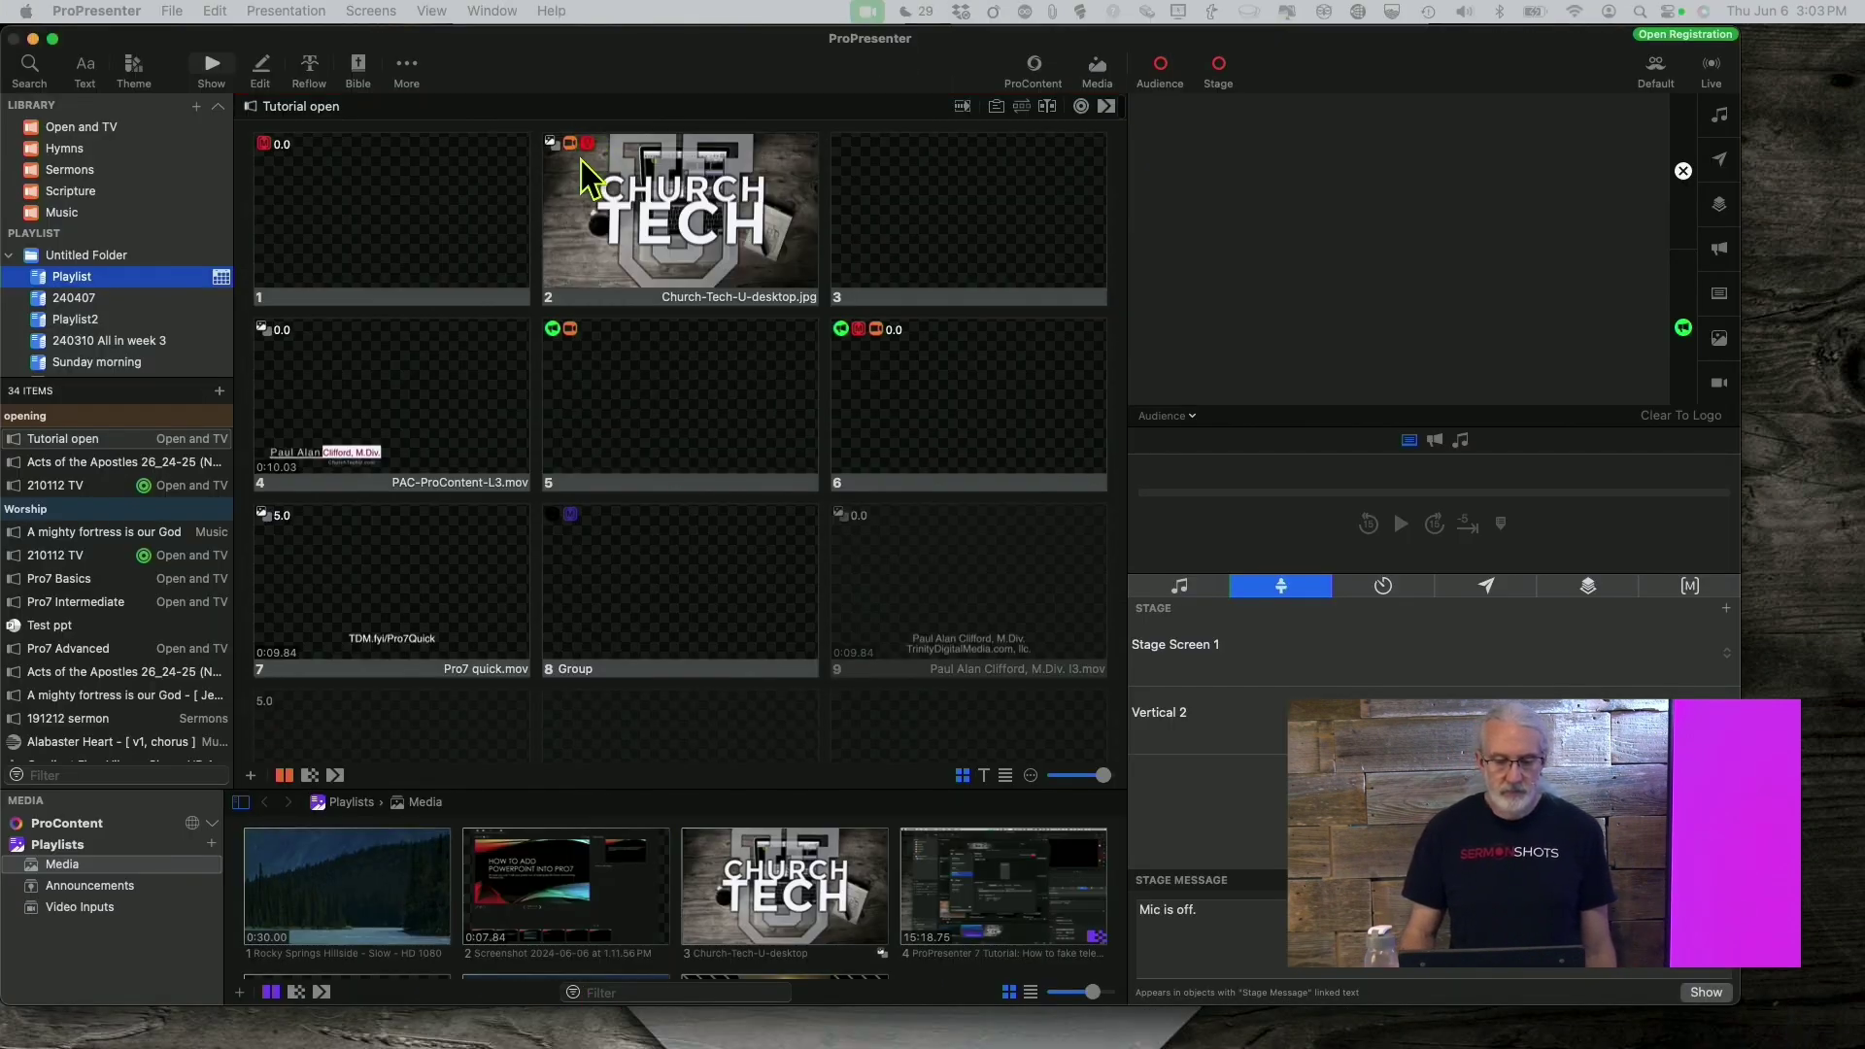
{"action": "scroll", "coordinate": [499, 427], "scroll_direction": "down", "scroll_amount": 3}
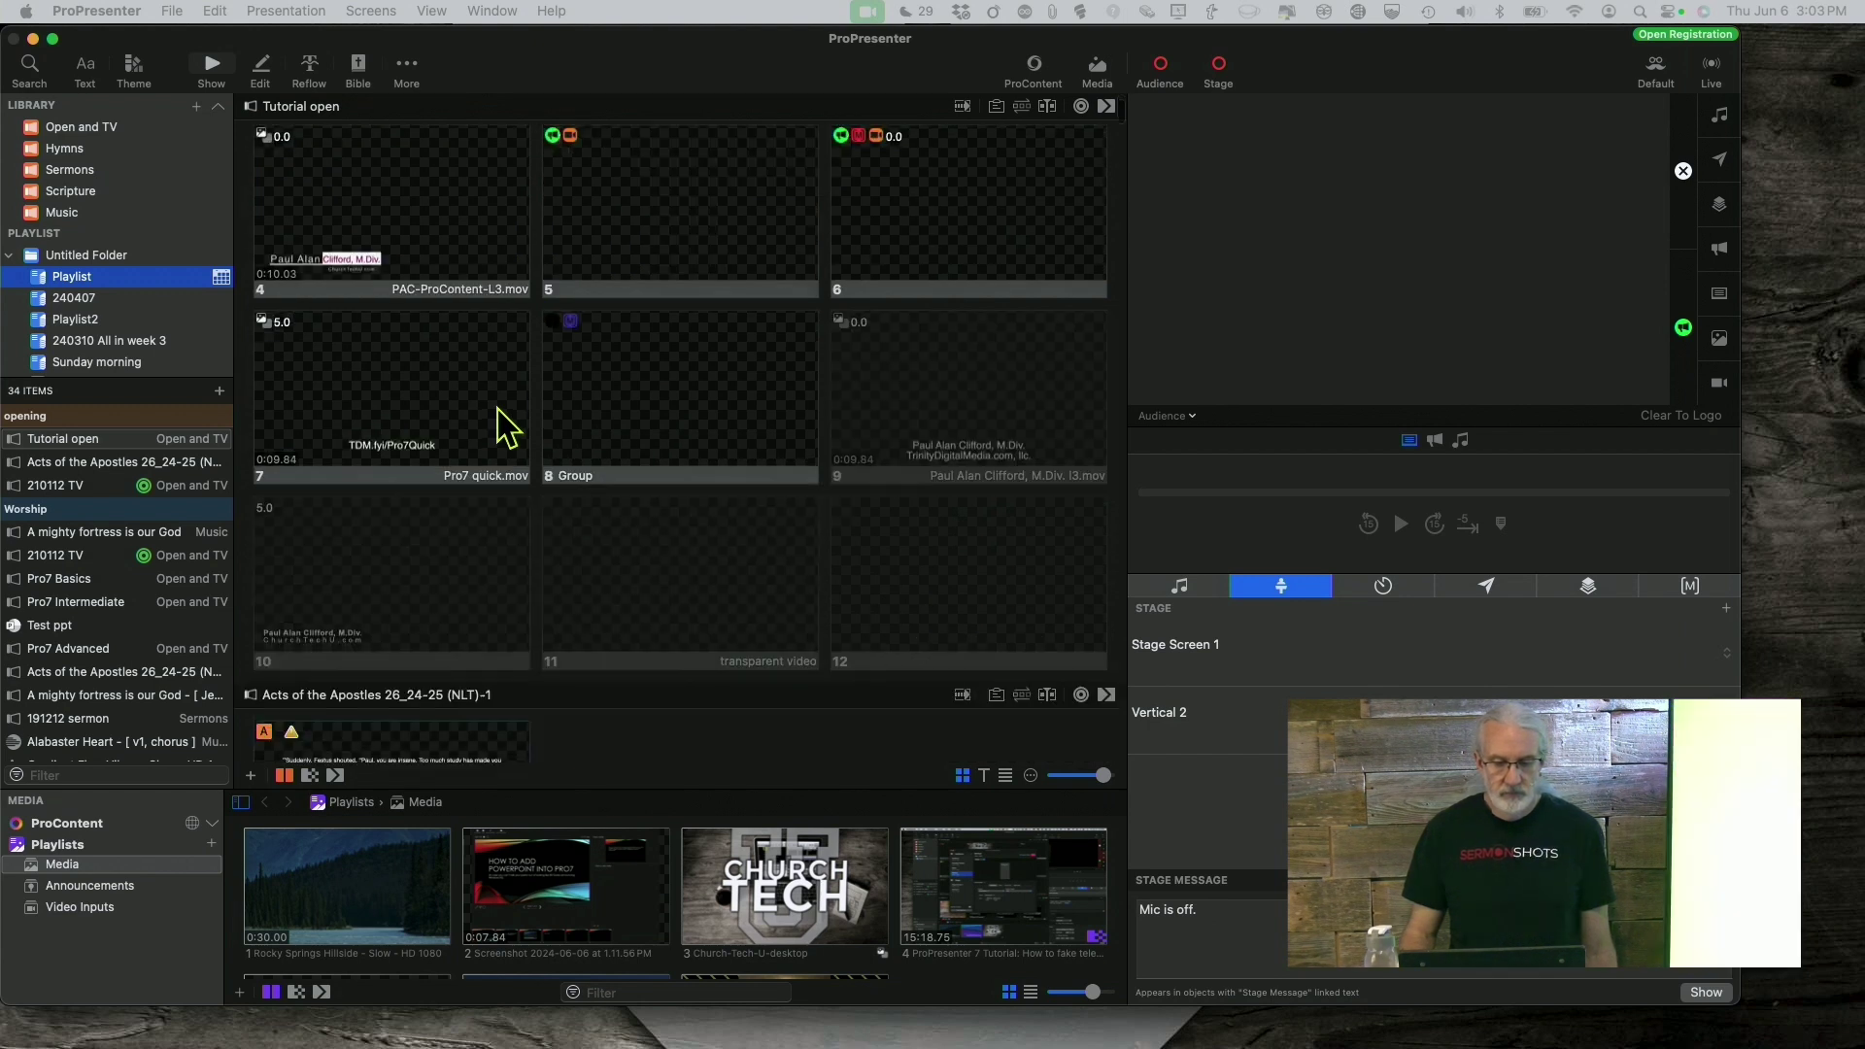
{"action": "scroll", "coordinate": [498, 428], "scroll_direction": "down", "scroll_amount": 1}
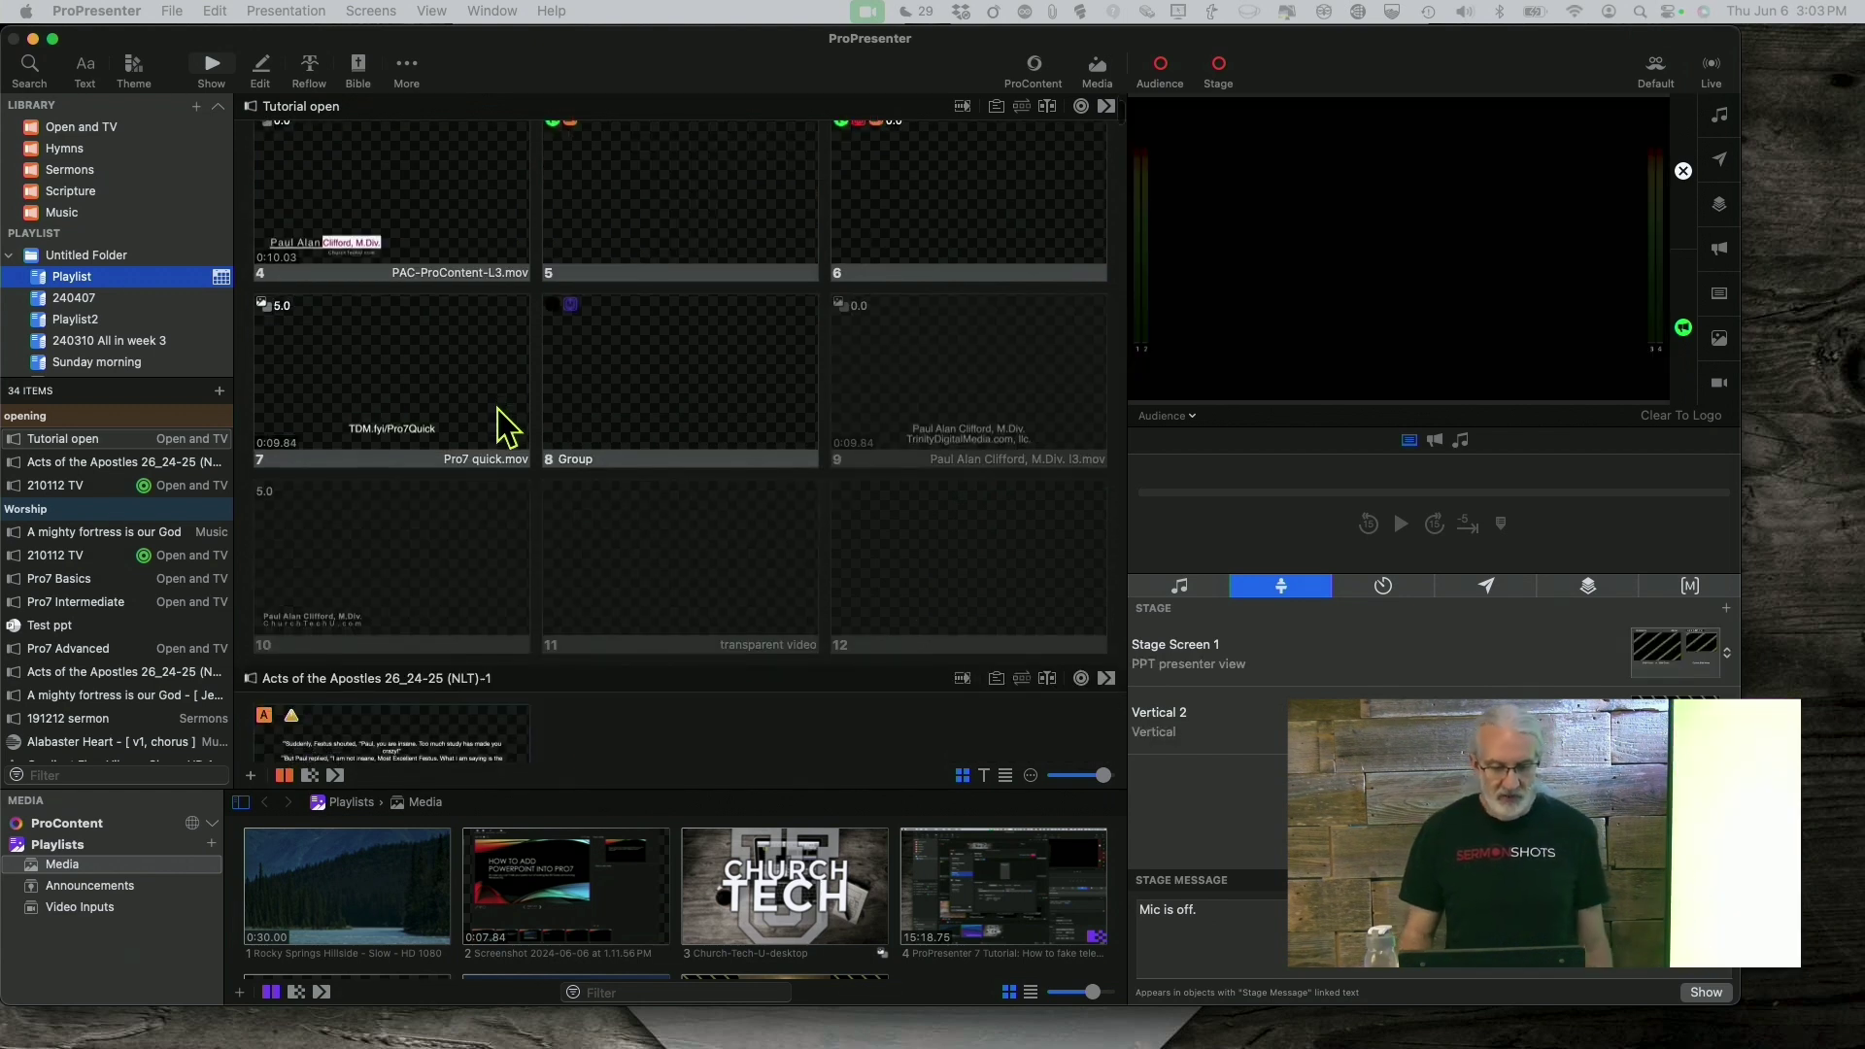
{"action": "scroll", "coordinate": [499, 428], "scroll_direction": "down", "scroll_amount": 10}
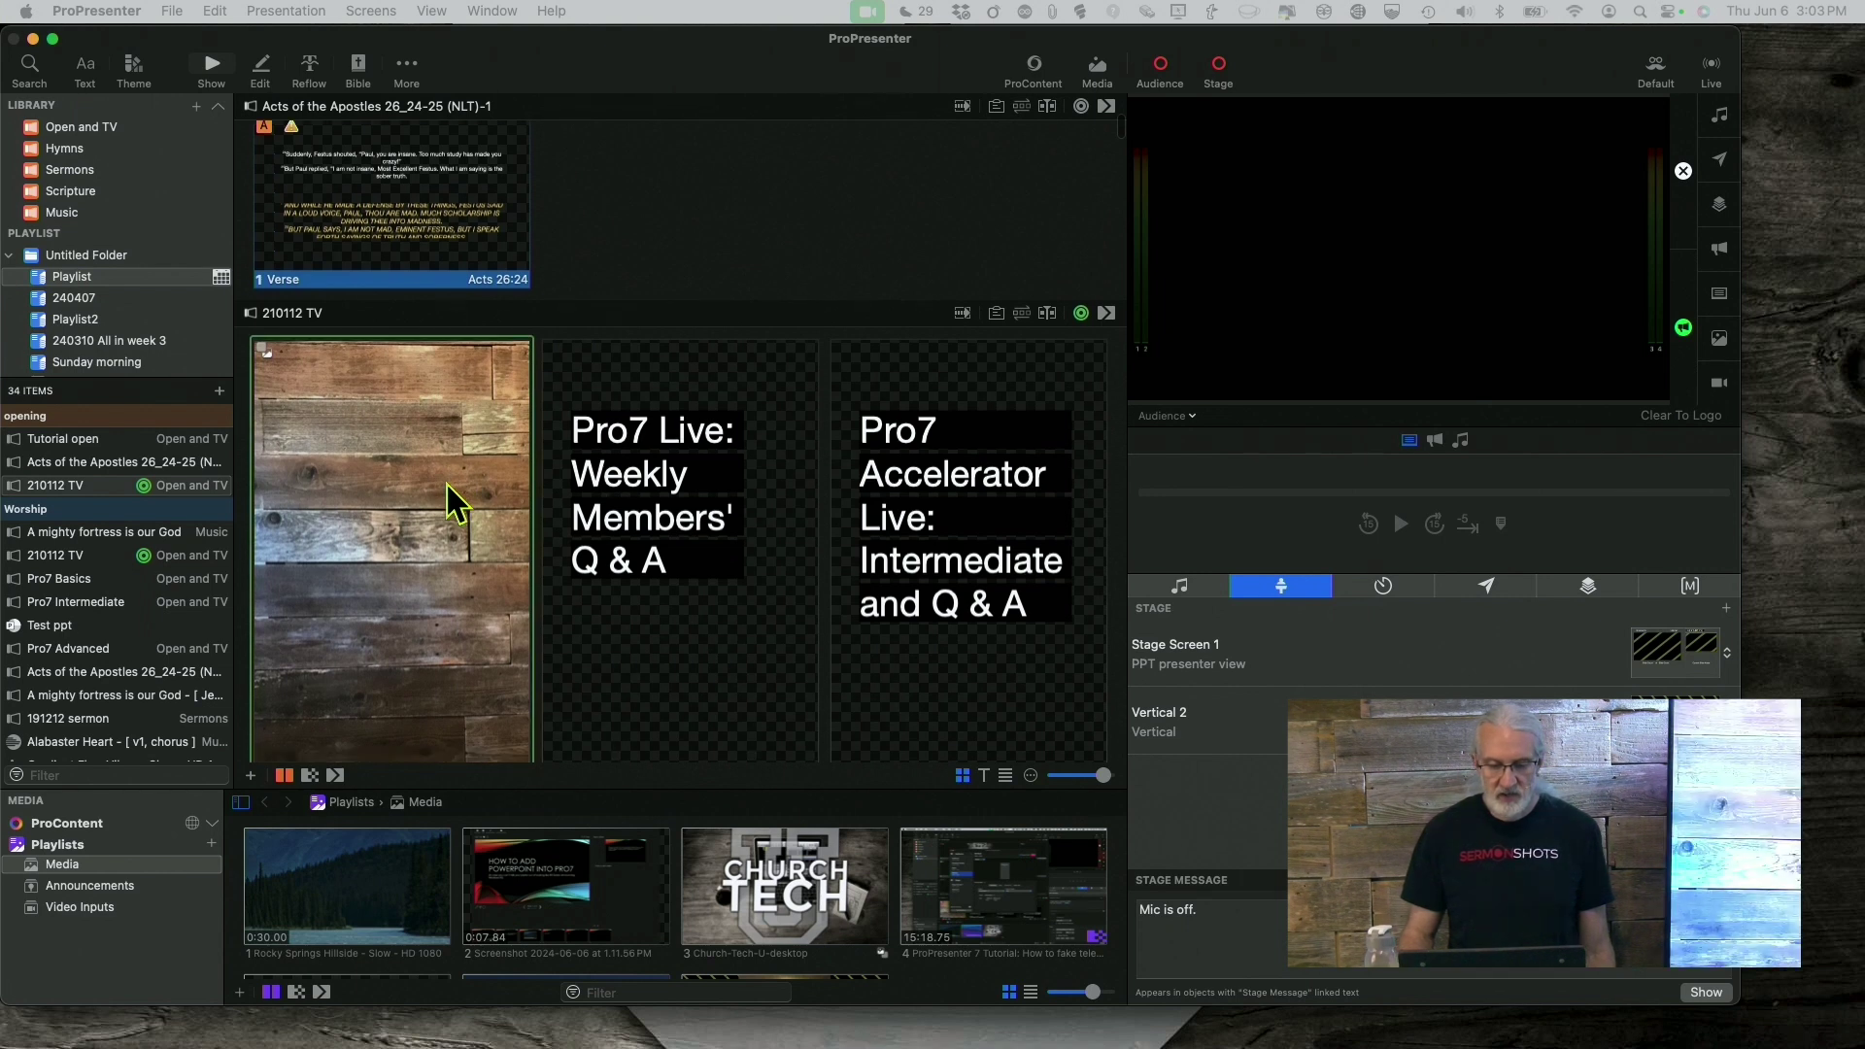
{"action": "scroll", "coordinate": [455, 502], "scroll_direction": "down", "scroll_amount": 10}
{"action": "left_click", "coordinate": [604, 561]}
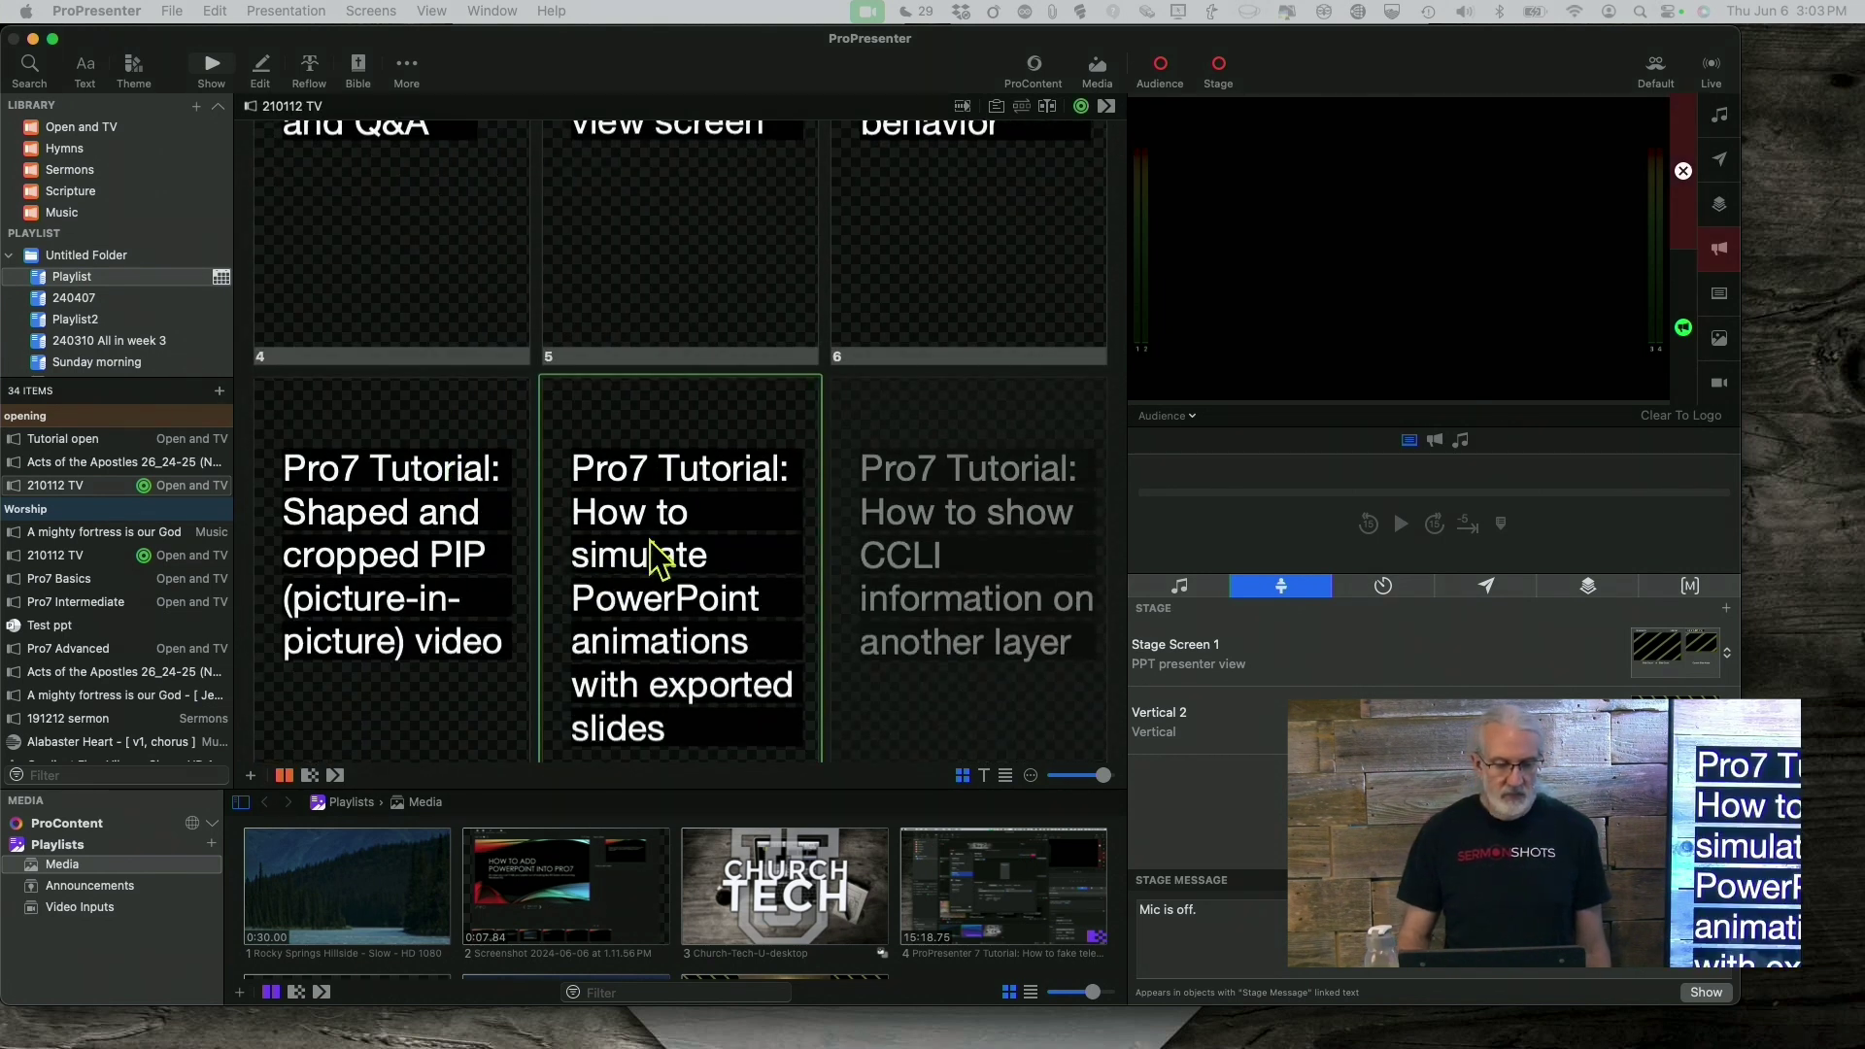
Import ppt clips 1.mov and ppt clips 2.mov from the Teaching media and text folder into the Media playlist
{"action": "scroll", "coordinate": [652, 568], "scroll_direction": "down", "scroll_amount": 5}
{"action": "scroll", "coordinate": [653, 568], "scroll_direction": "down", "scroll_amount": 20}
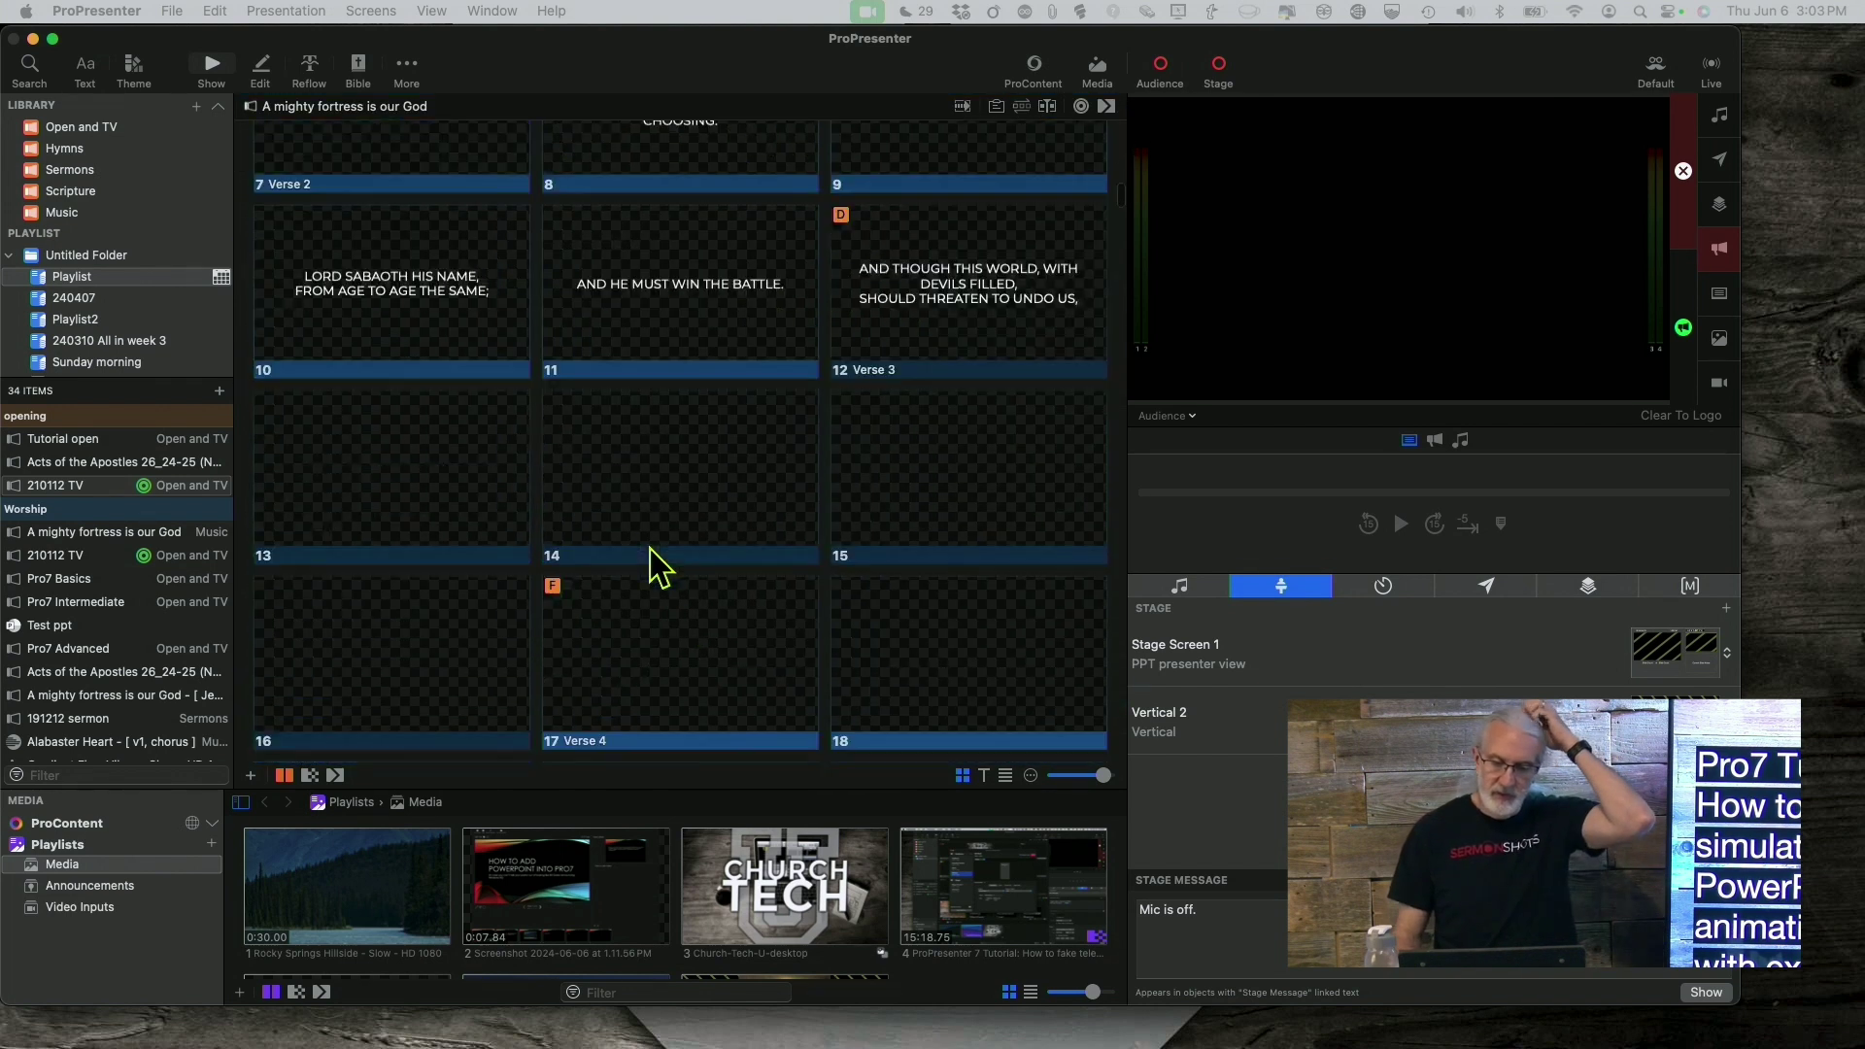
{"action": "scroll", "coordinate": [647, 515], "scroll_direction": "up", "scroll_amount": 2}
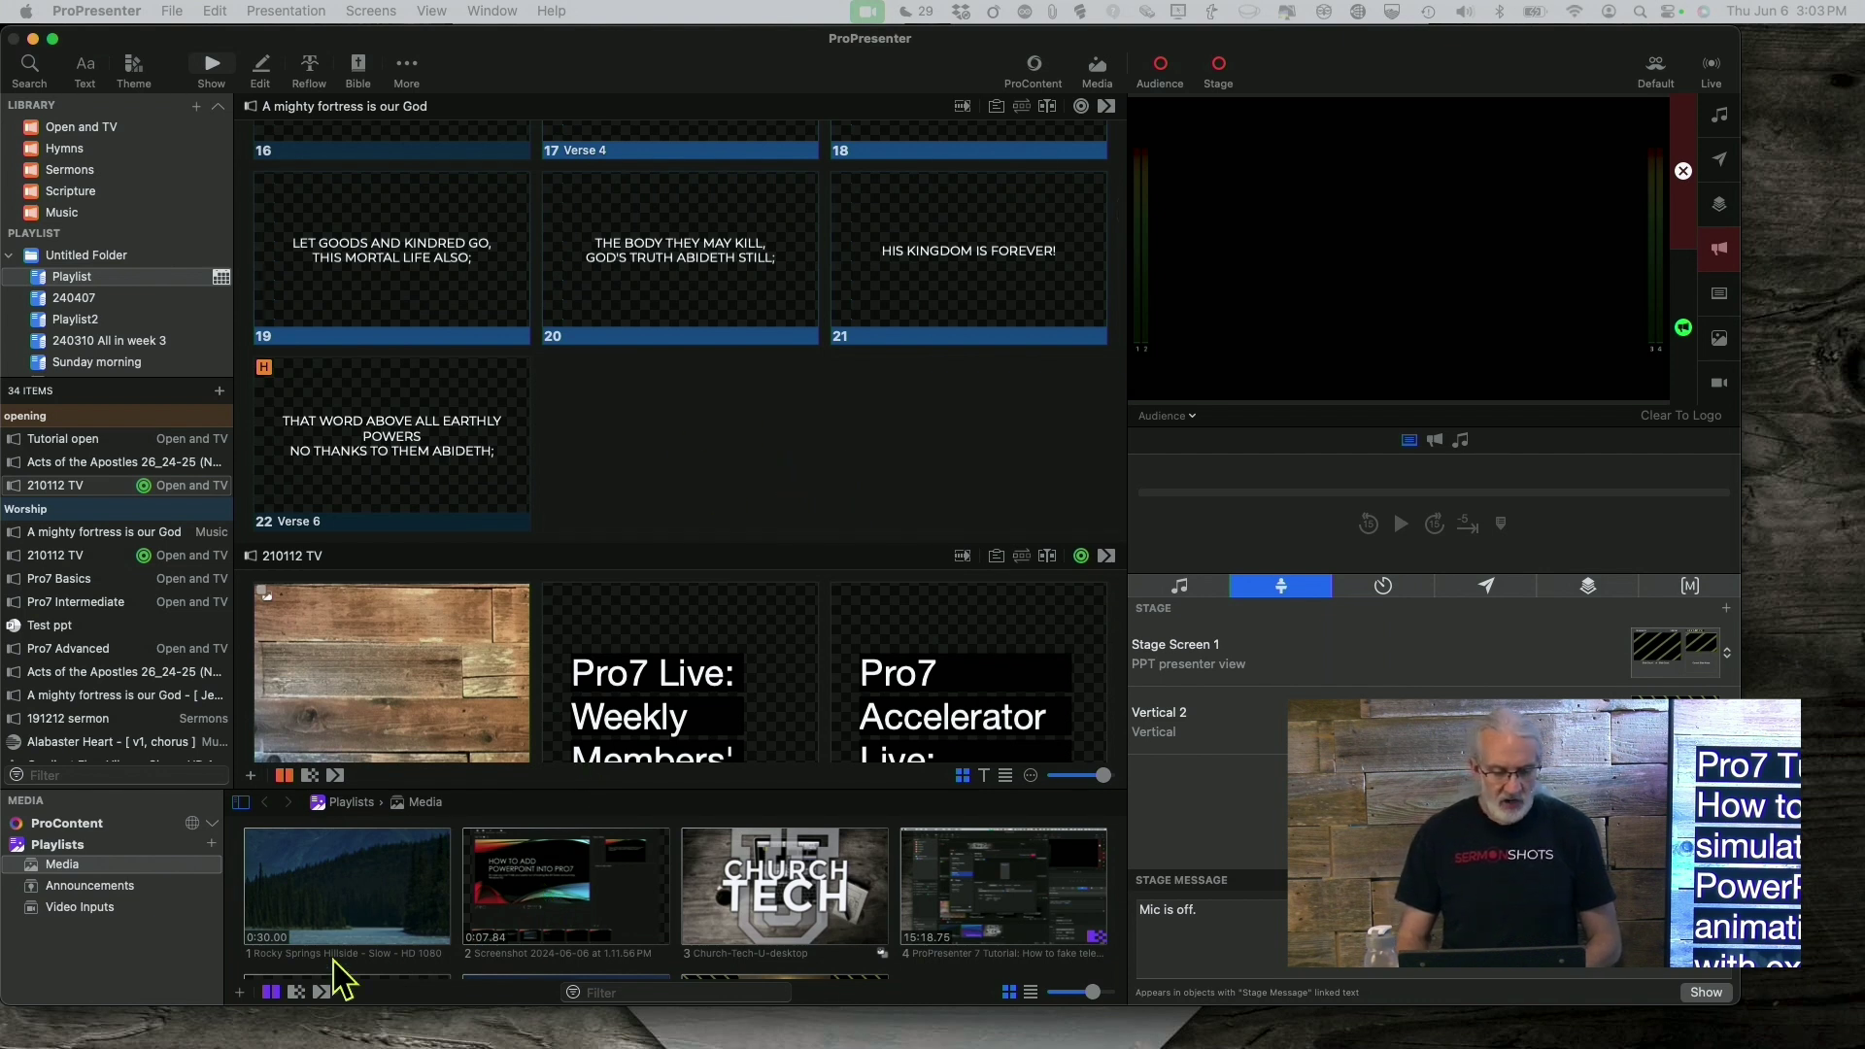
{"action": "left_click", "coordinate": [239, 992]}
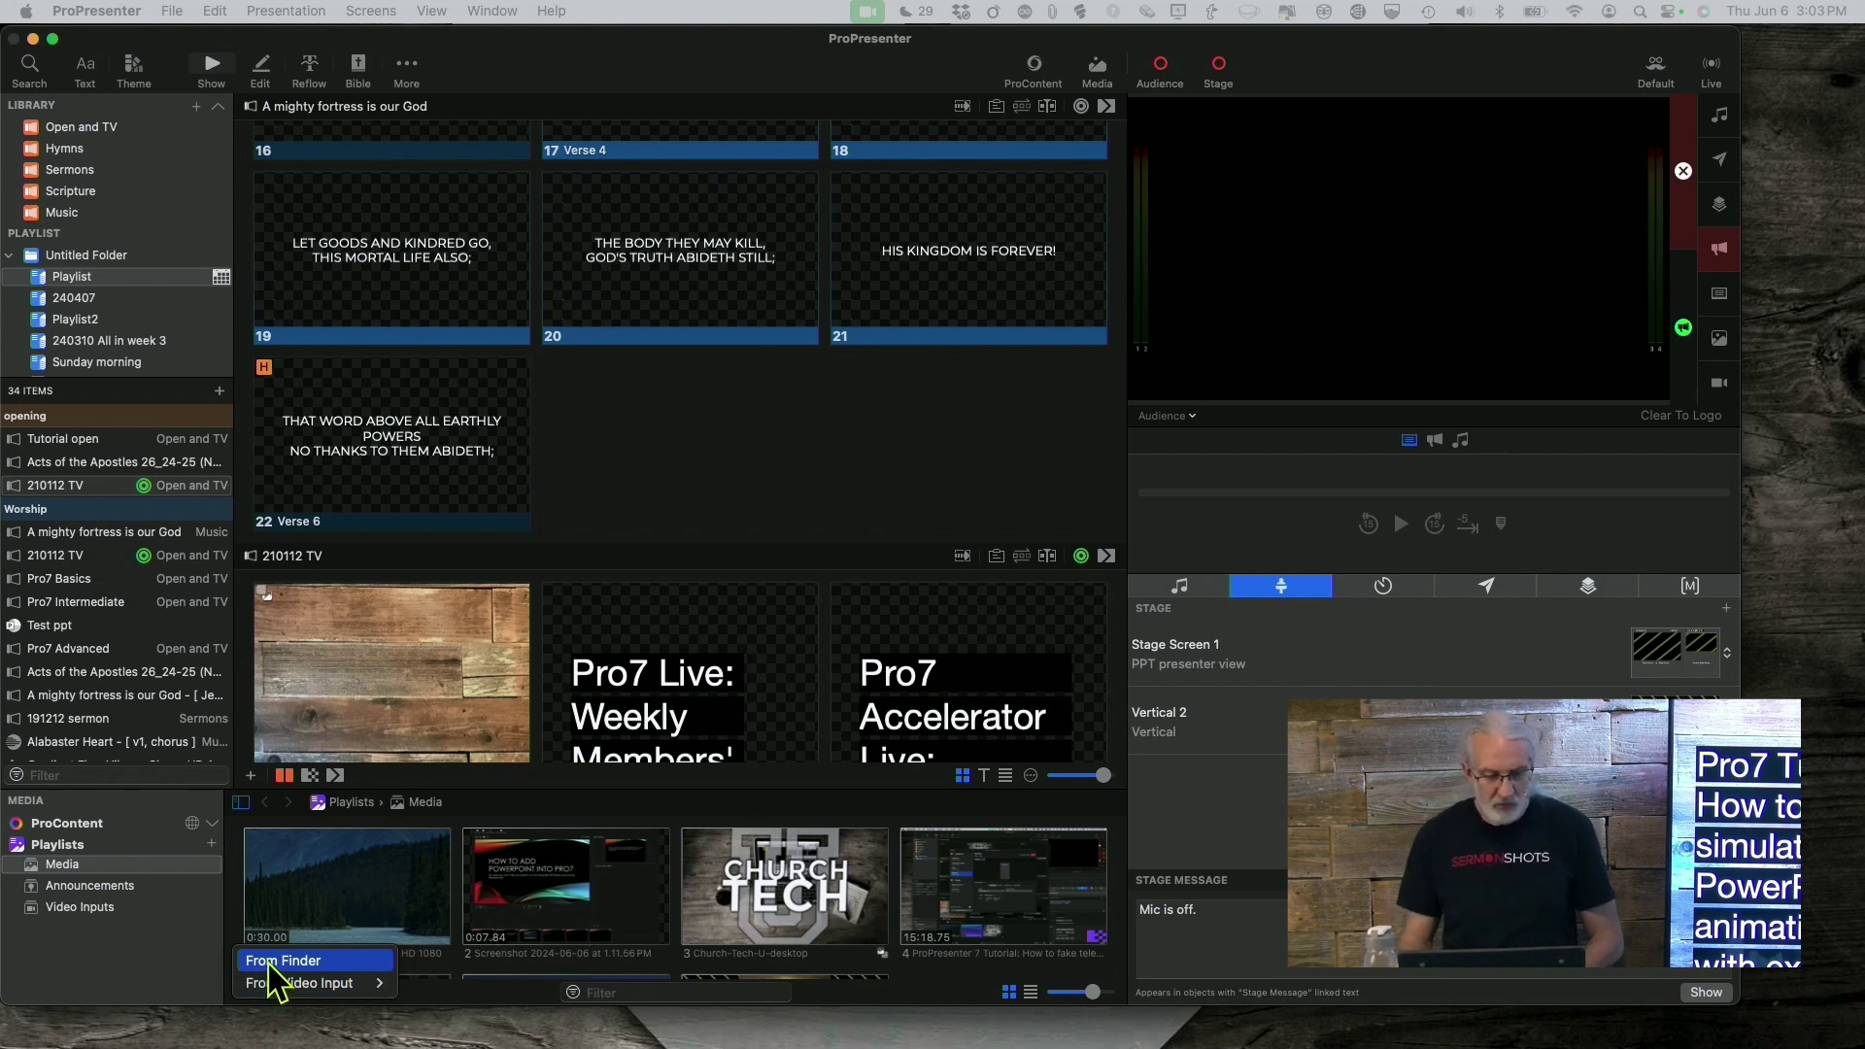
{"action": "left_click", "coordinate": [268, 964]}
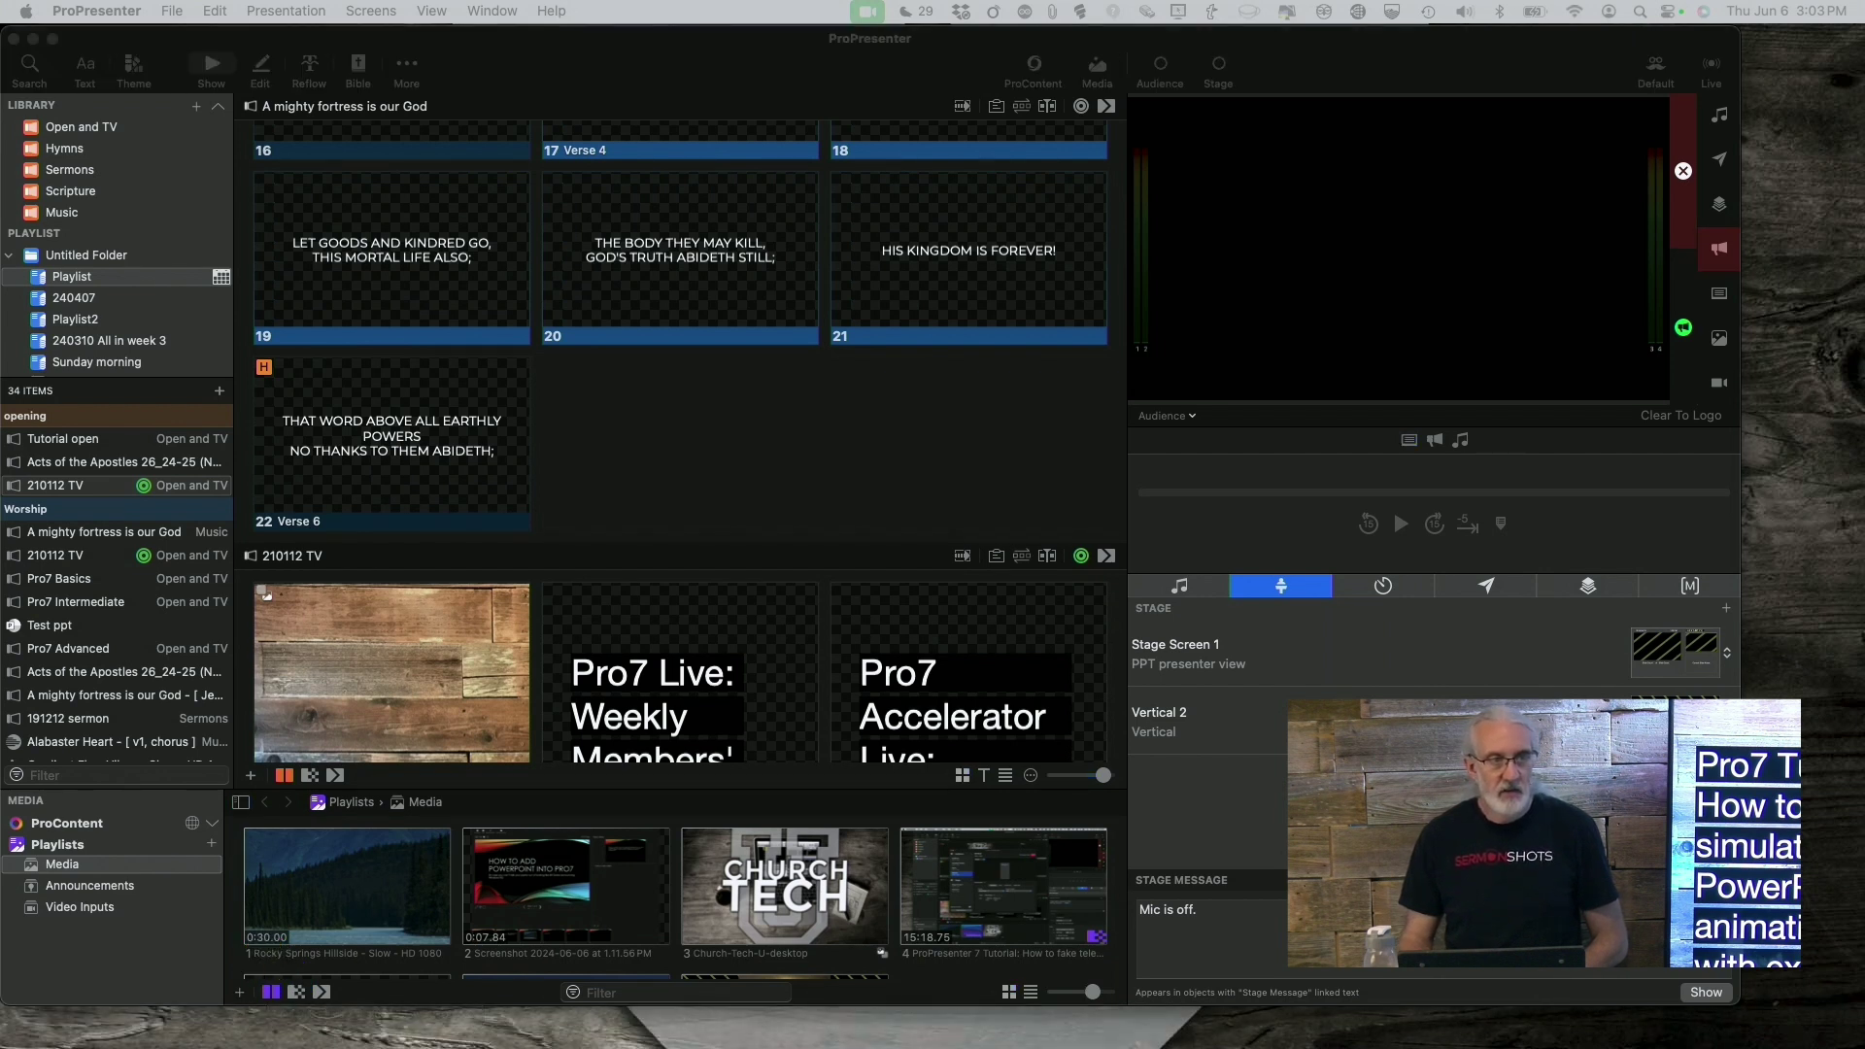
{"action": "left_click_drag", "start_coordinate": [716, 250], "coordinate": [1102, 275]}
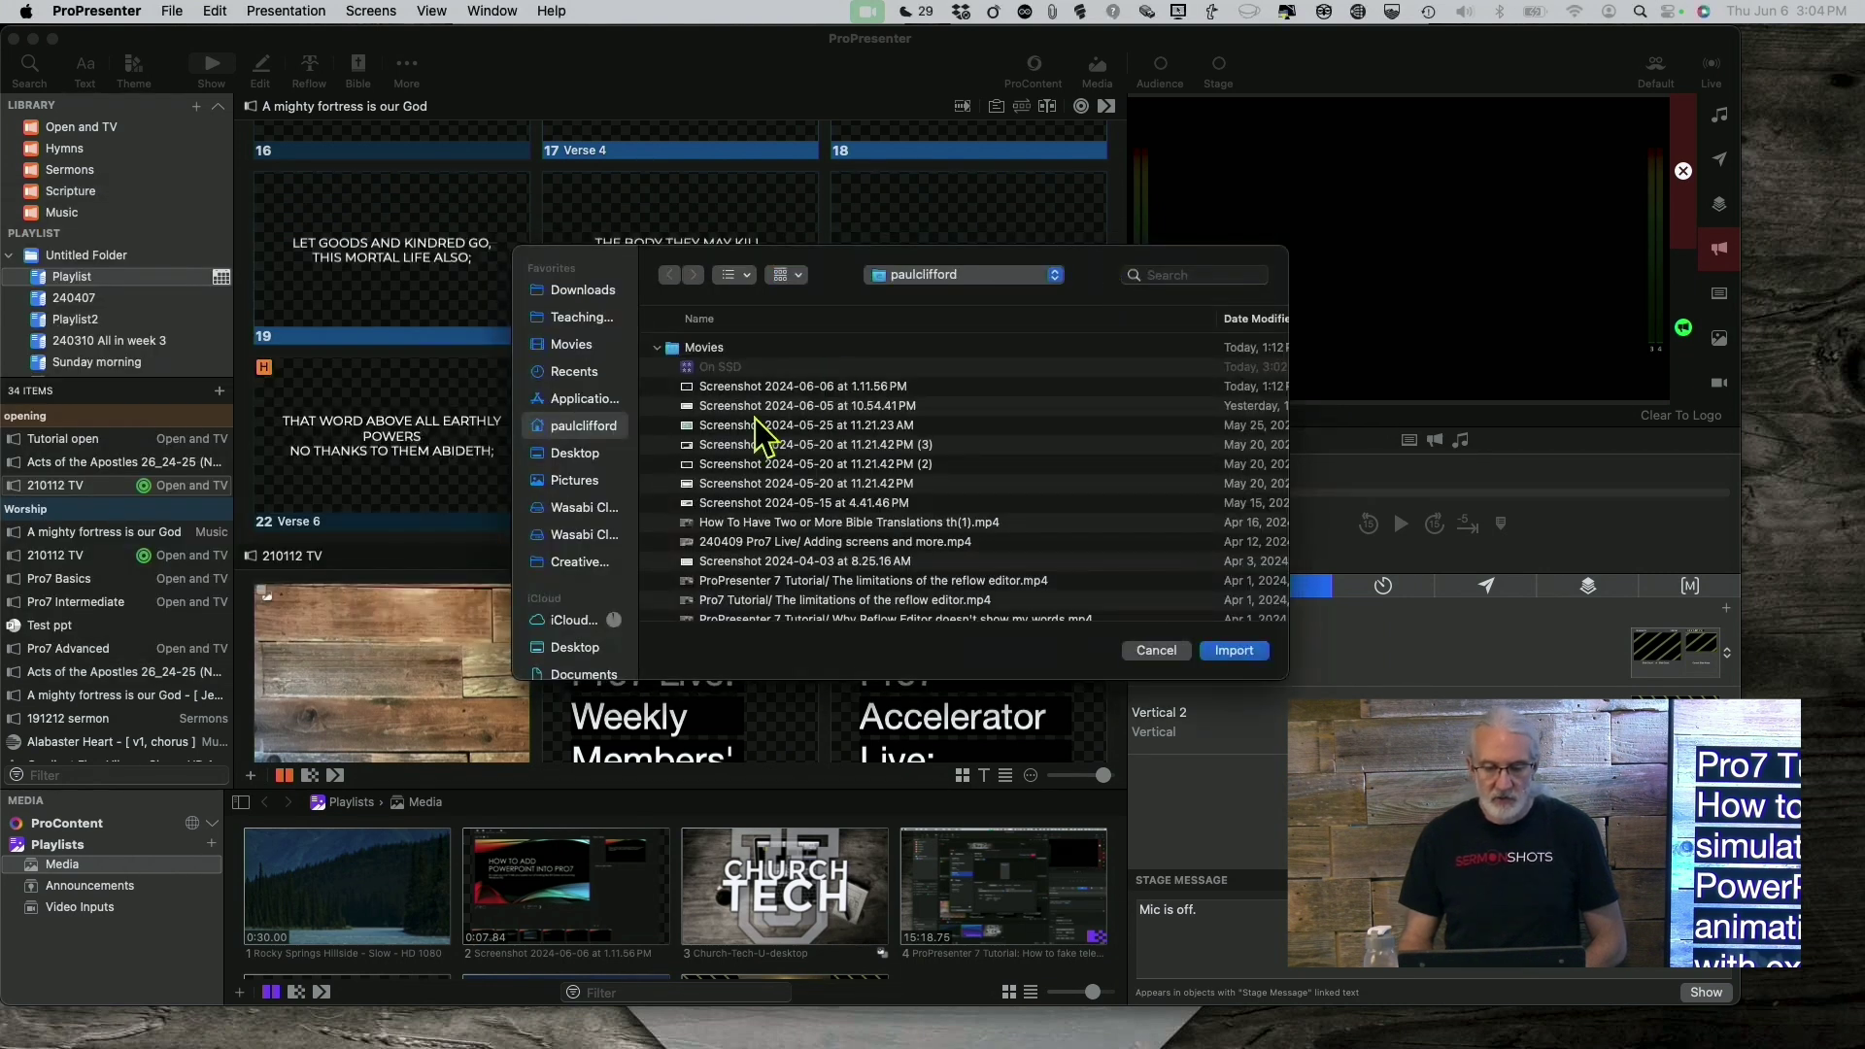
{"action": "left_click", "coordinate": [578, 319]}
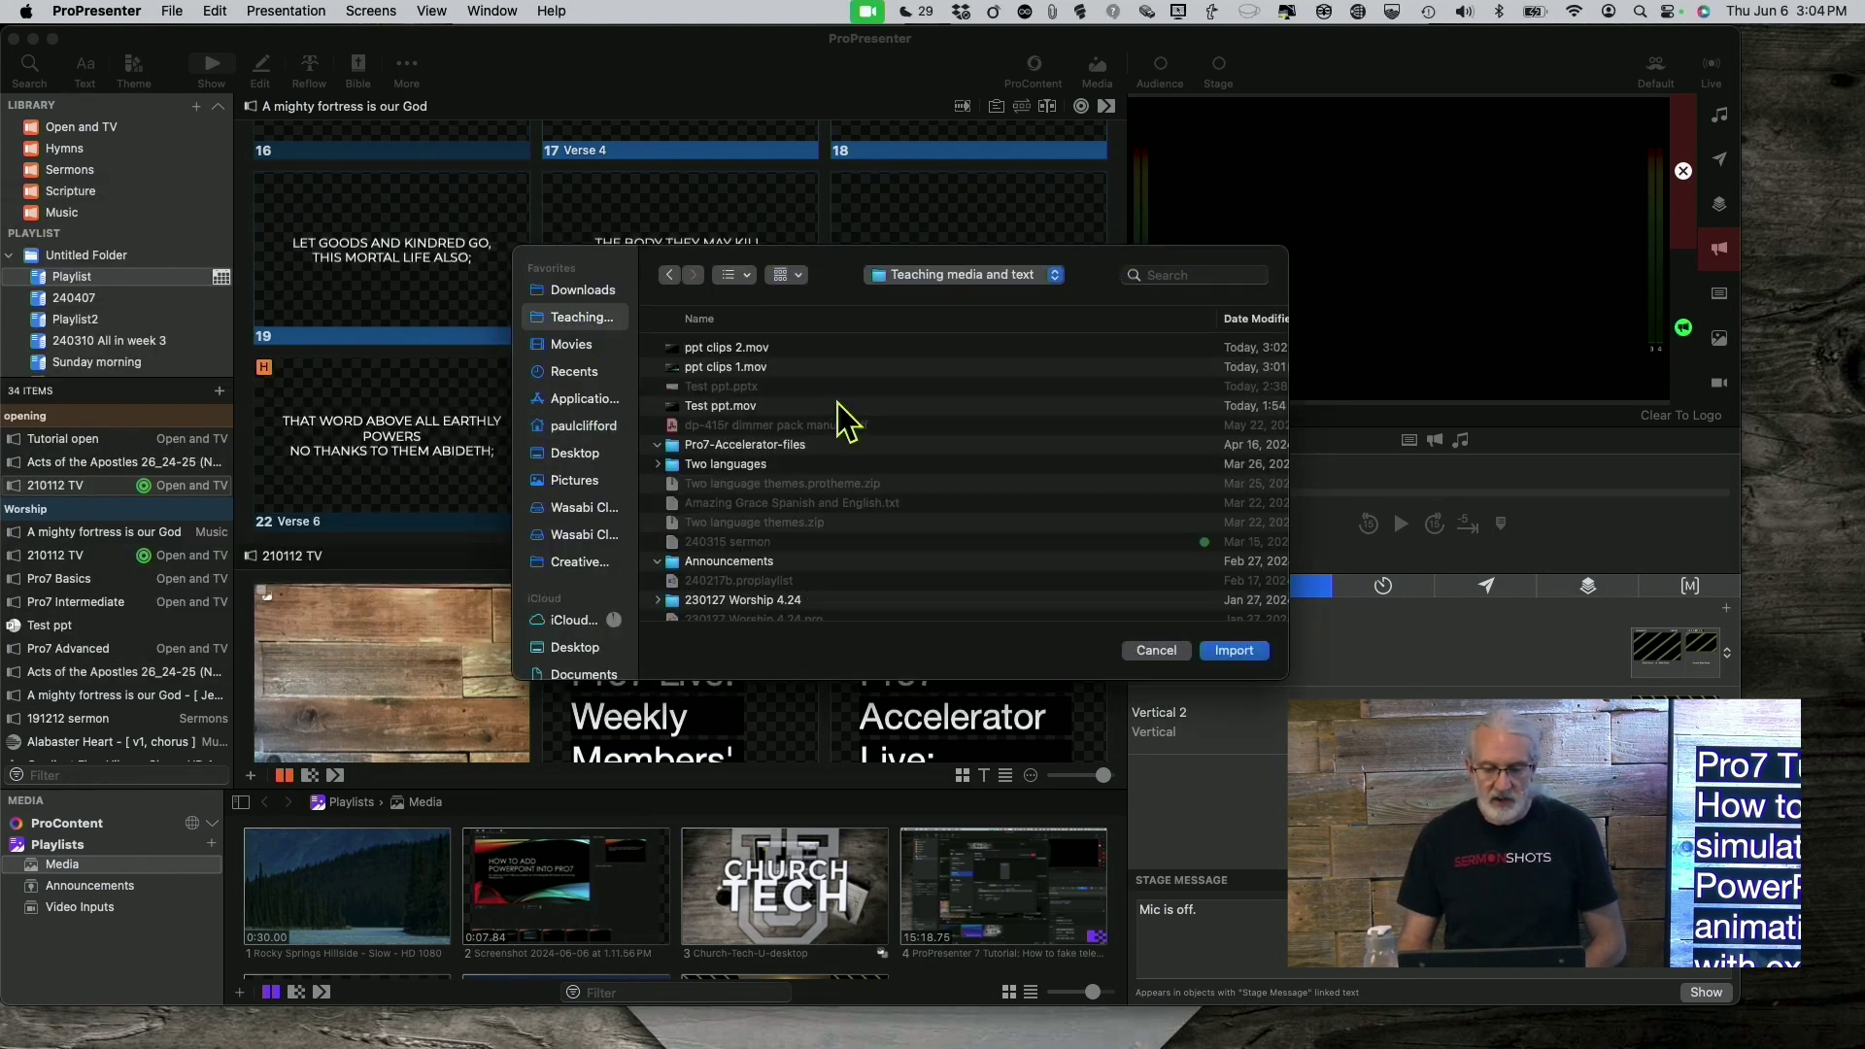
{"action": "left_click", "coordinate": [754, 350]}
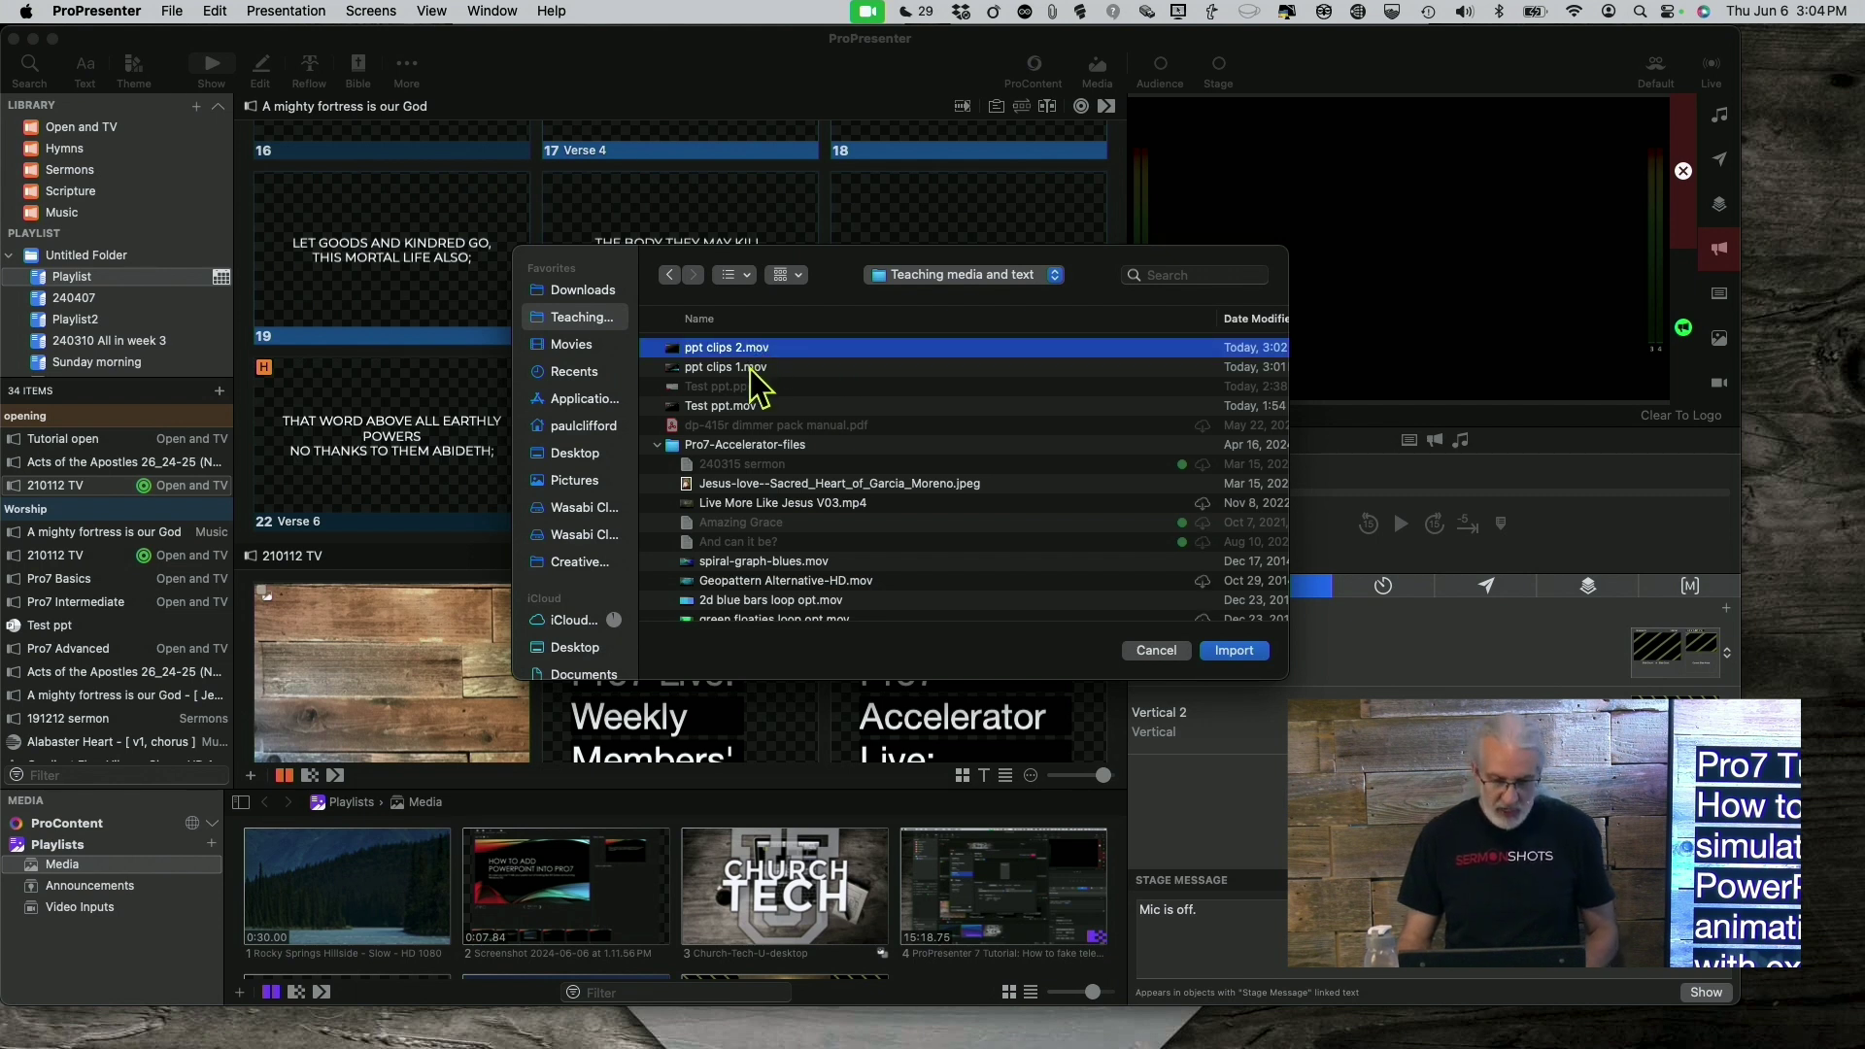
{"action": "left_click", "coordinate": [750, 367], "text": "shift"}
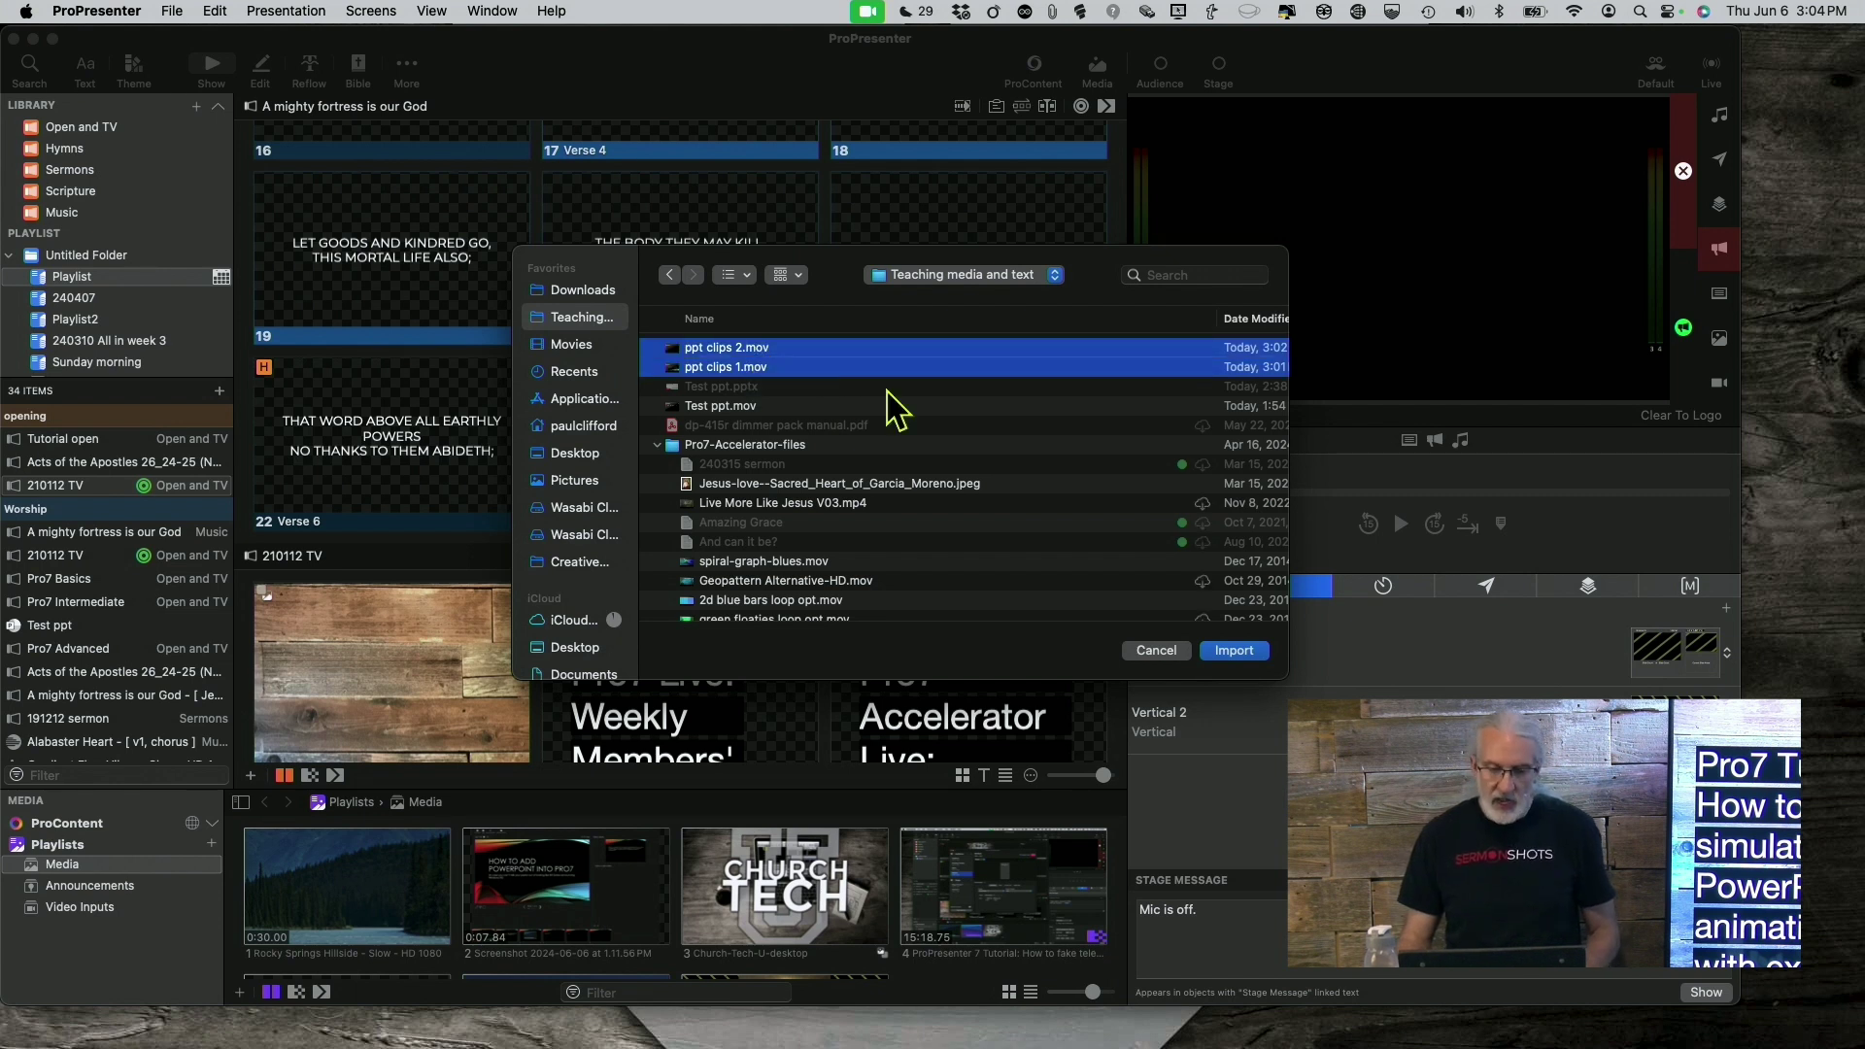
{"action": "left_click", "coordinate": [1248, 653]}
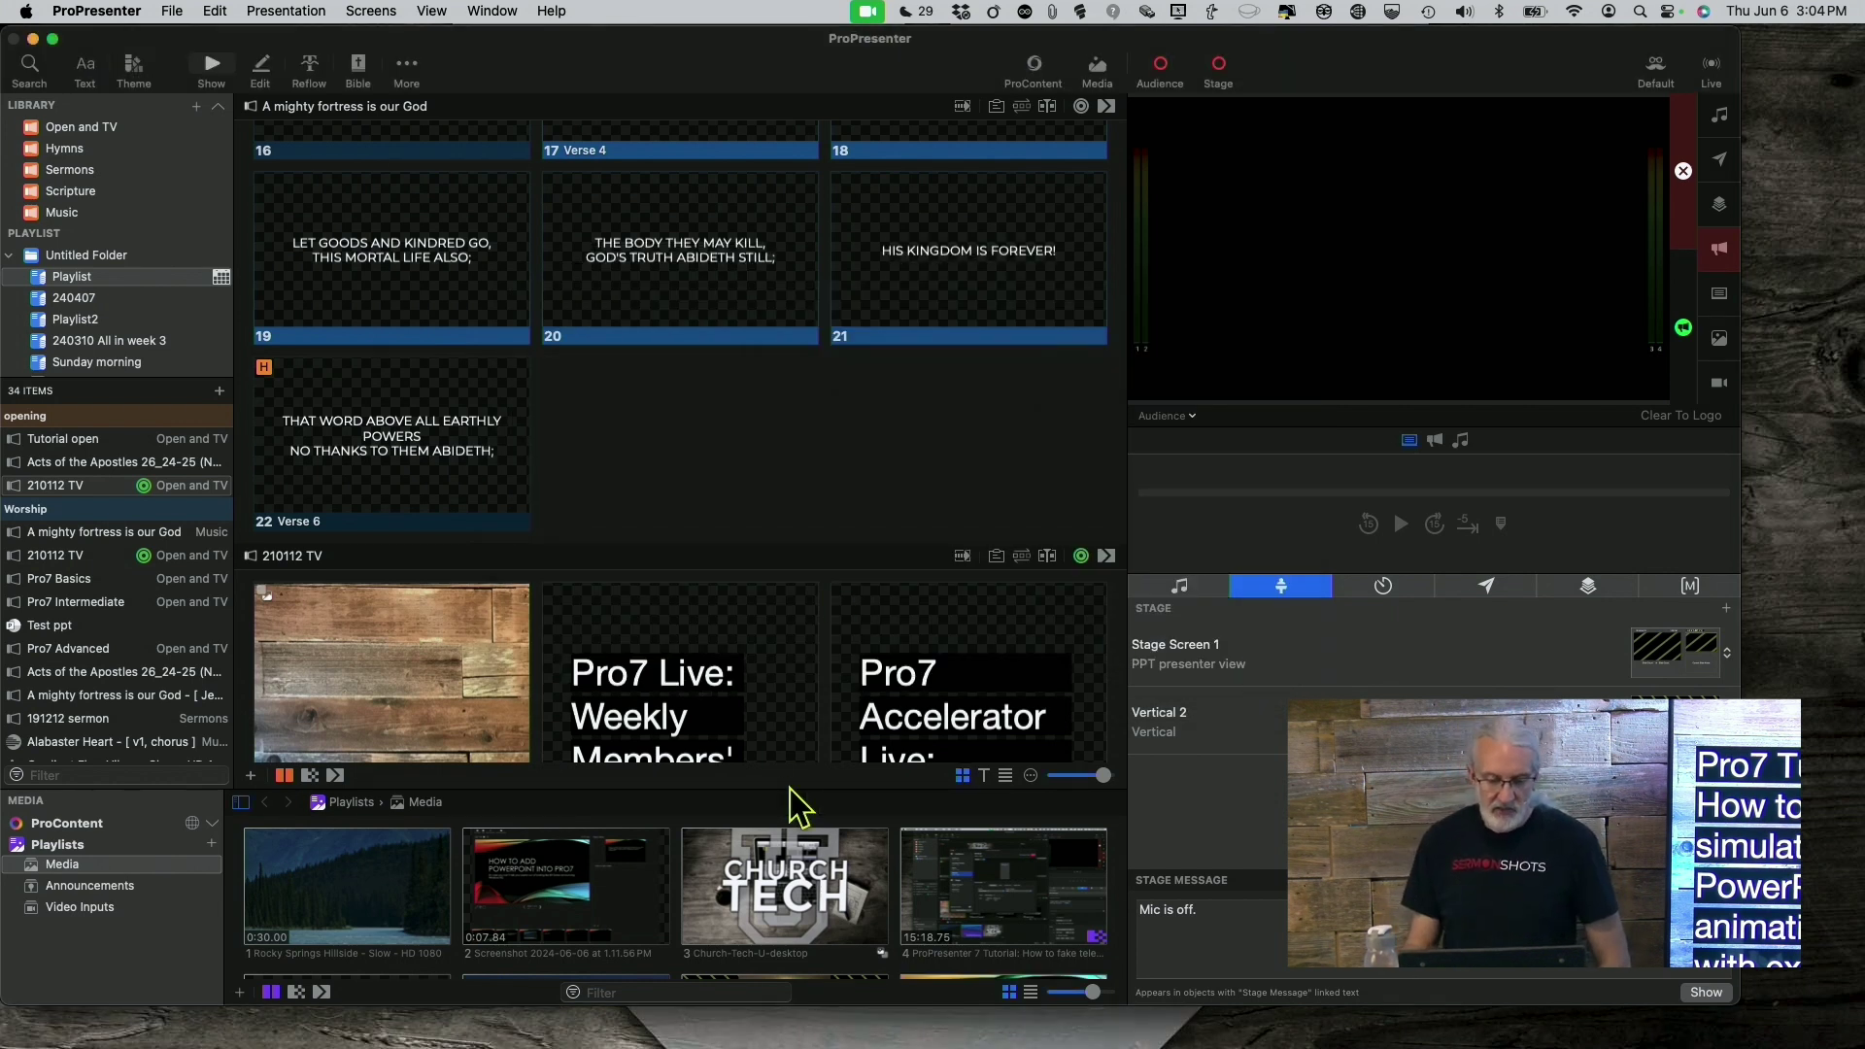
Set the playback behavior of the imported ppt clips 1 and ppt clips 2 media to Stop
{"action": "scroll", "coordinate": [781, 888], "scroll_direction": "down", "scroll_amount": 5}
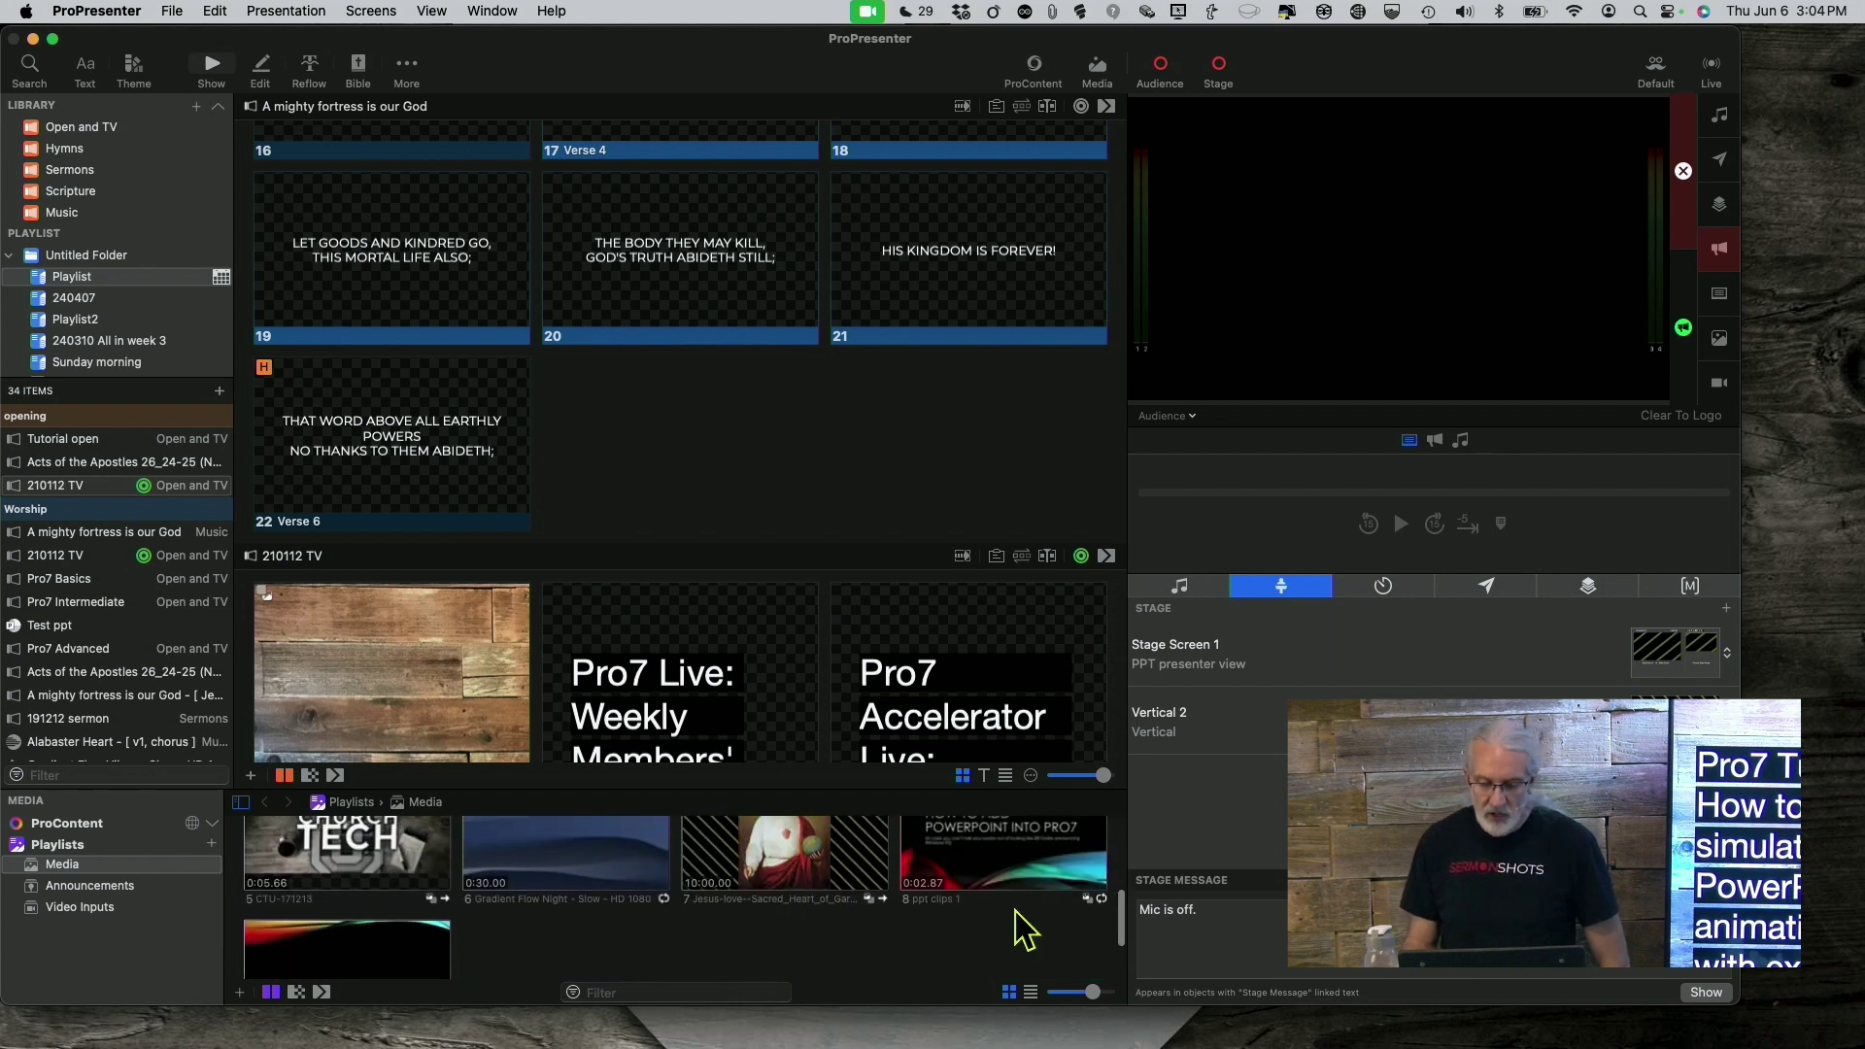
{"action": "right_click", "coordinate": [1065, 847]}
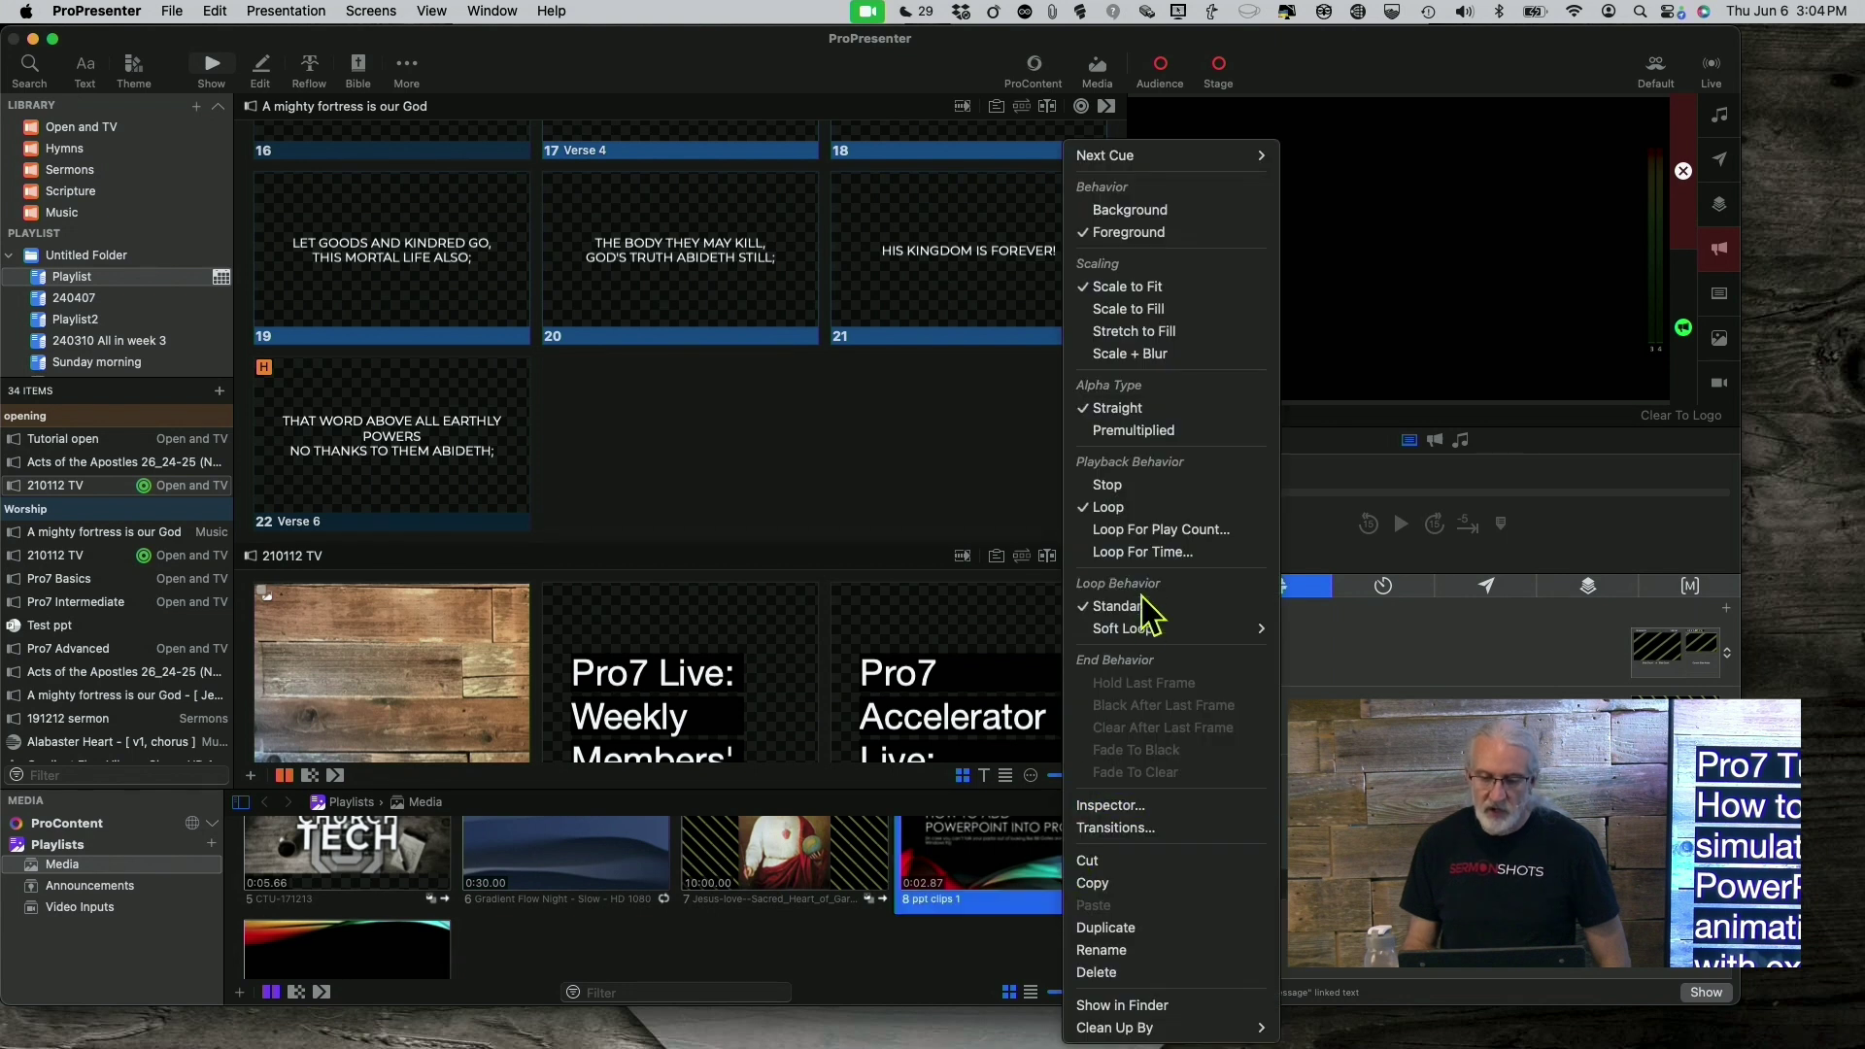
{"action": "left_click", "coordinate": [1150, 494]}
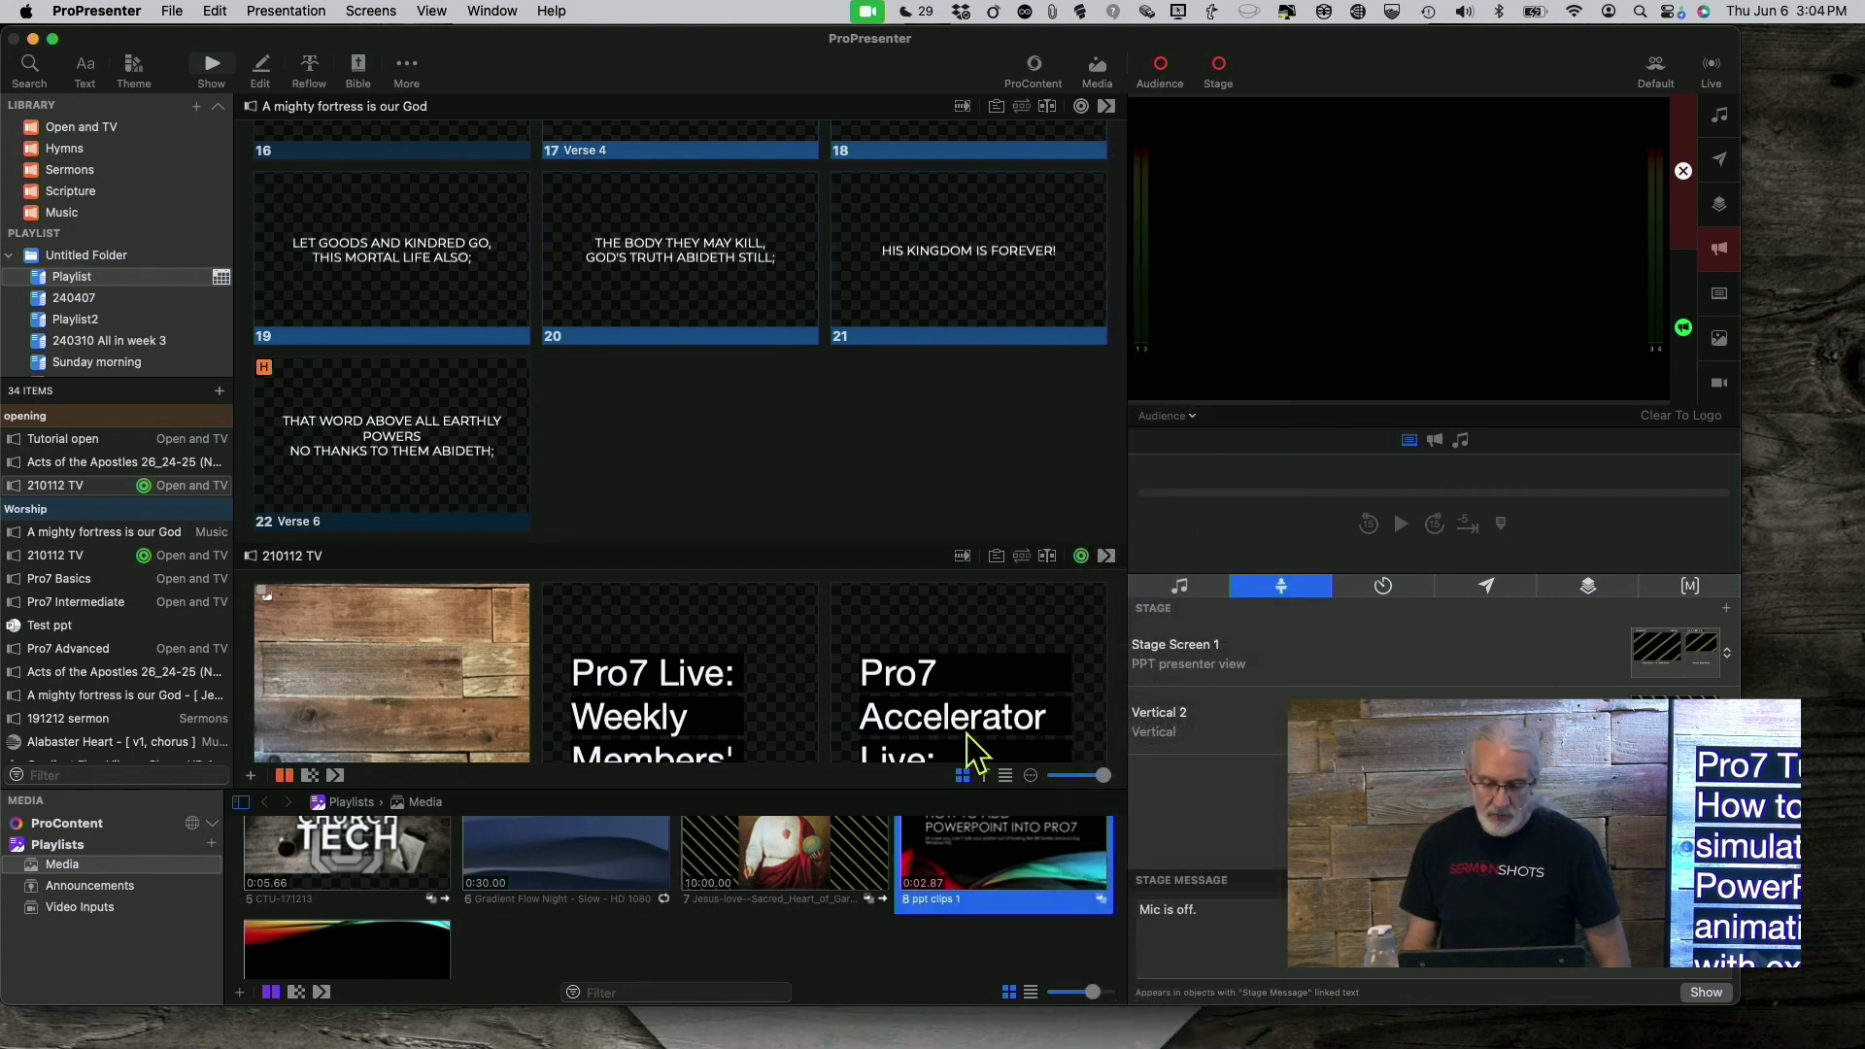
{"action": "scroll", "coordinate": [703, 917], "scroll_direction": "down", "scroll_amount": 3}
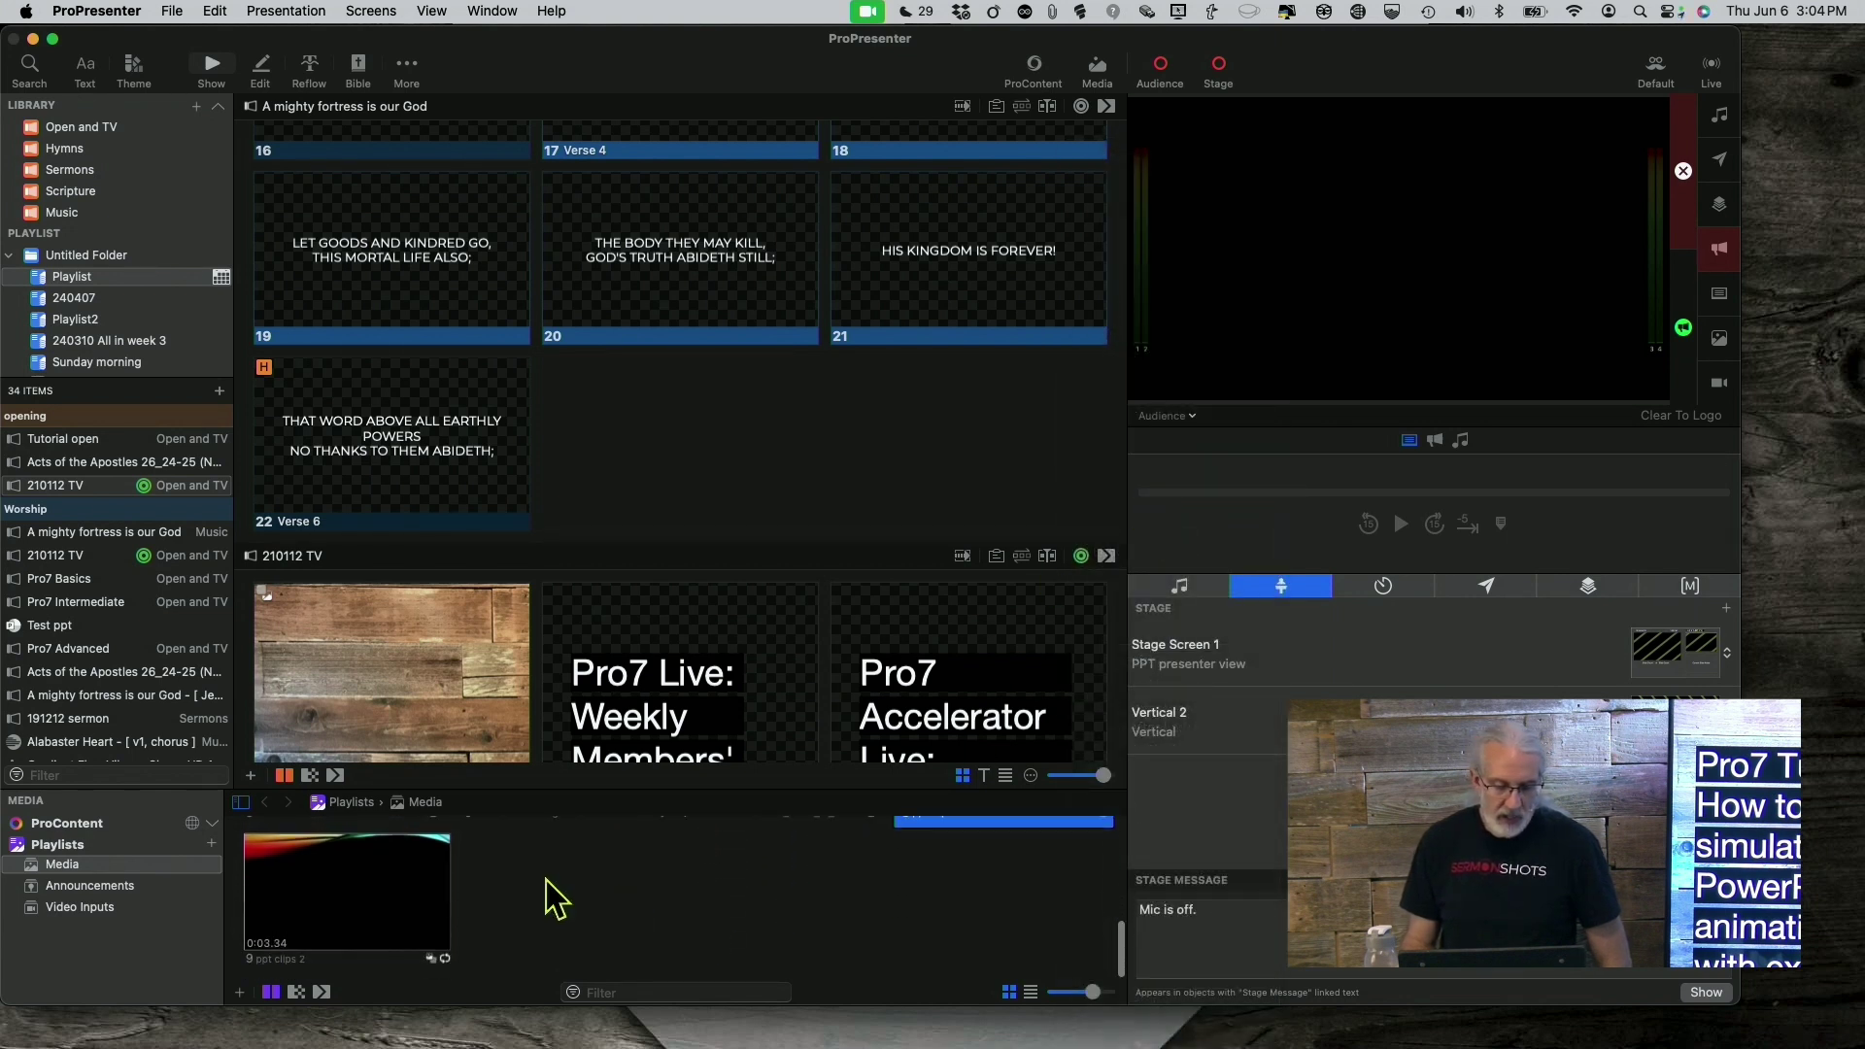
{"action": "right_click", "coordinate": [416, 911]}
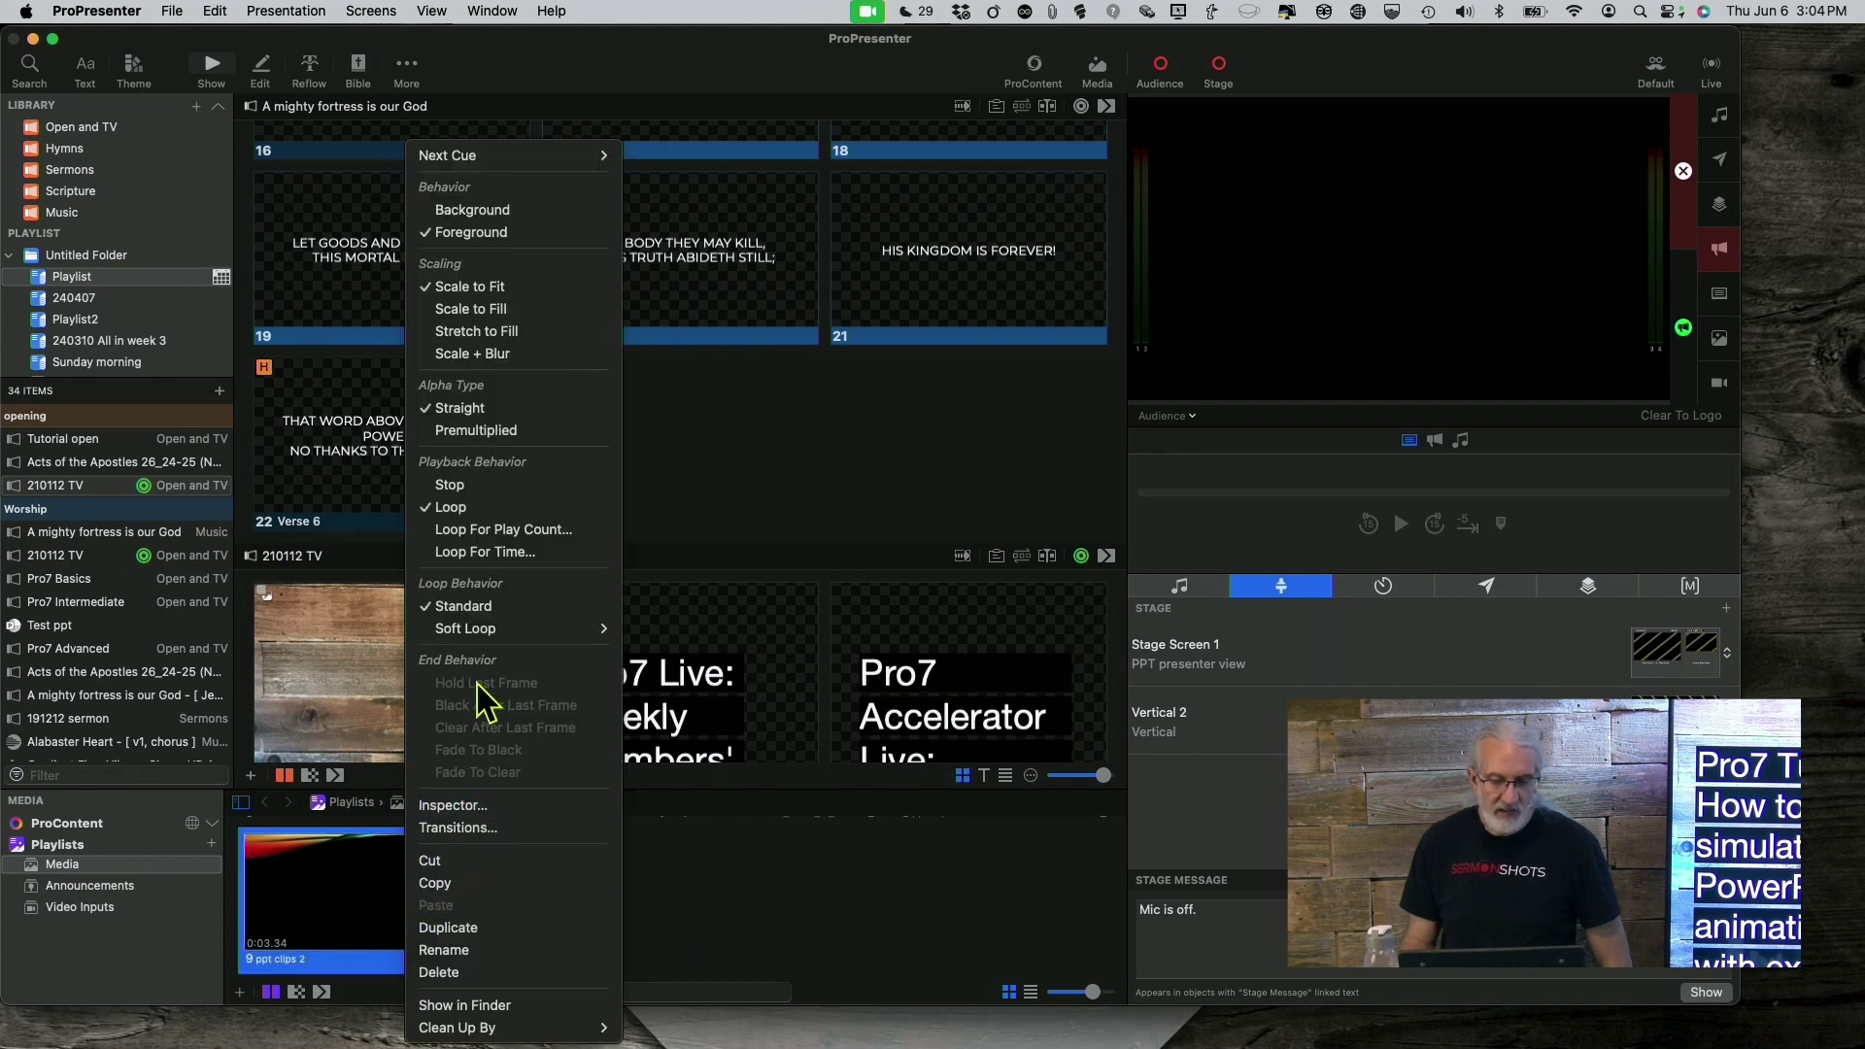
{"action": "left_click", "coordinate": [494, 484]}
Add ppt clips 1 and ppt clips 2 as slides after Verse 6 of A mighty fortress is our God, and play the first
{"action": "scroll", "coordinate": [804, 874], "scroll_direction": "up", "scroll_amount": 3}
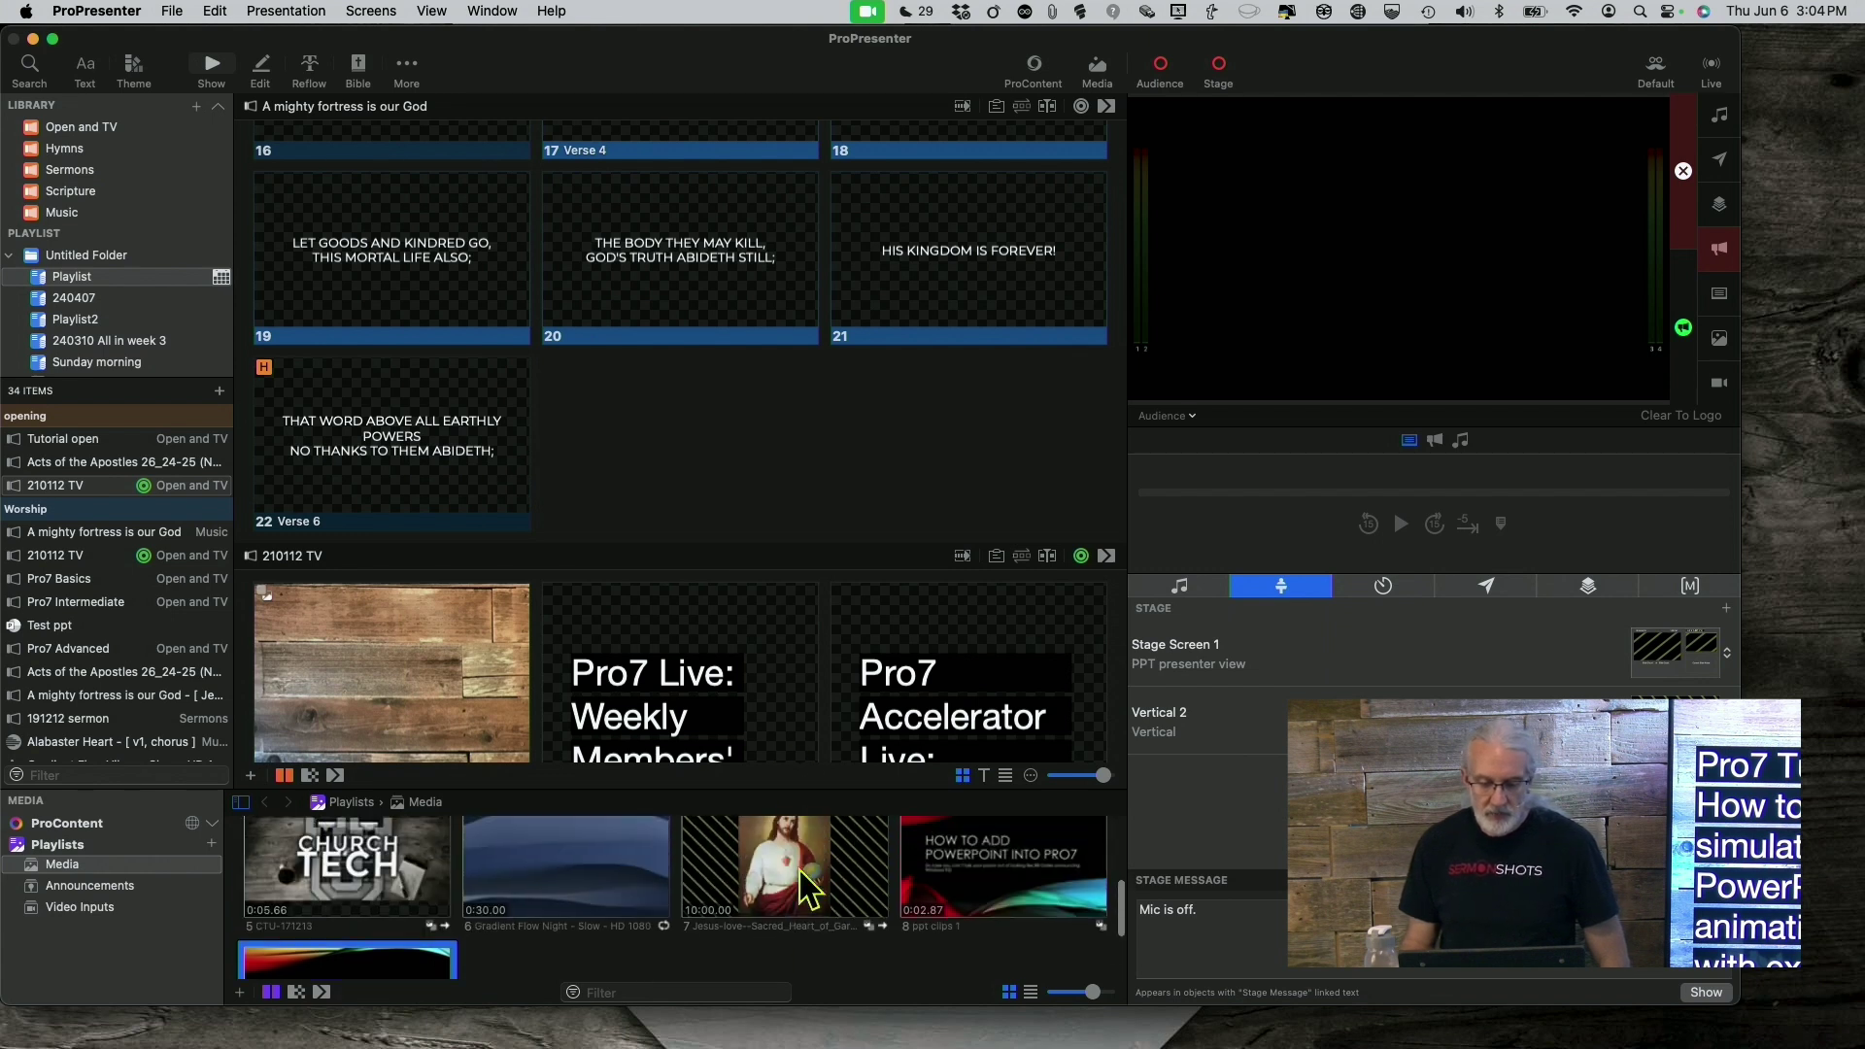
{"action": "left_click", "coordinate": [1035, 913]}
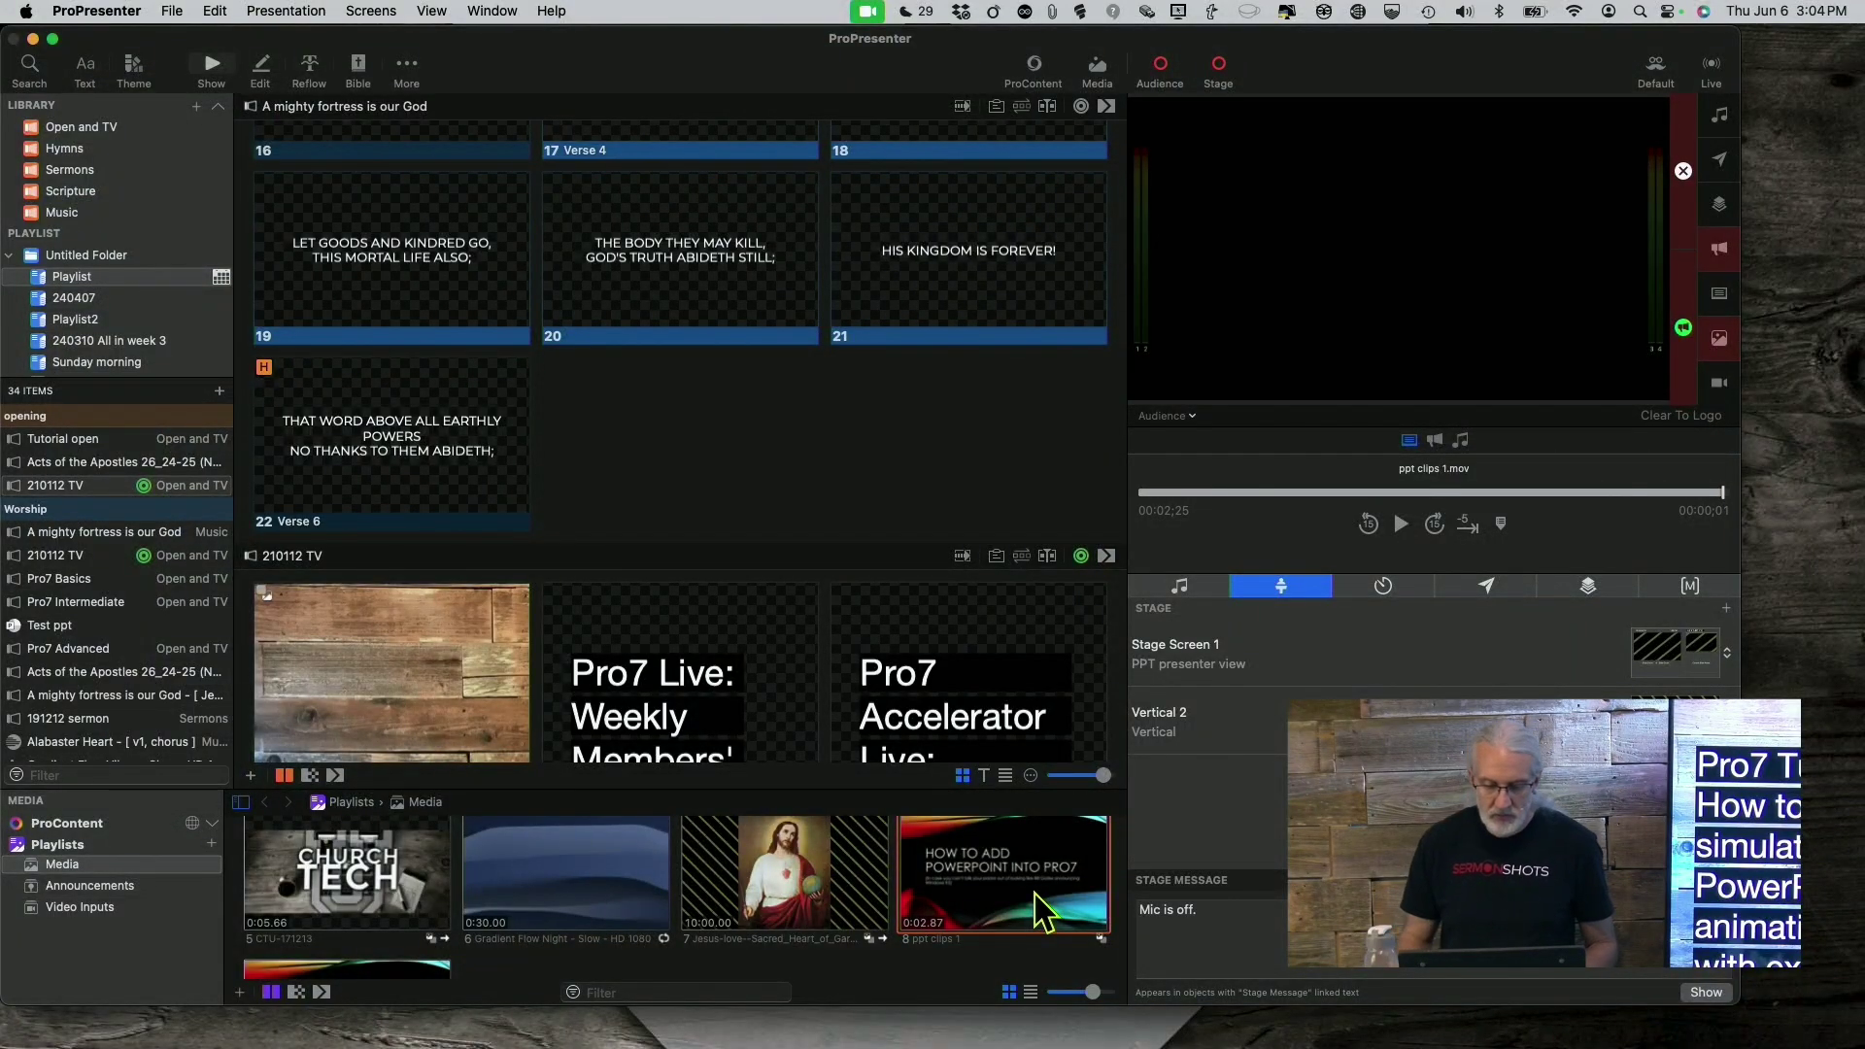
{"action": "left_click_drag", "start_coordinate": [1042, 911], "coordinate": [631, 439]}
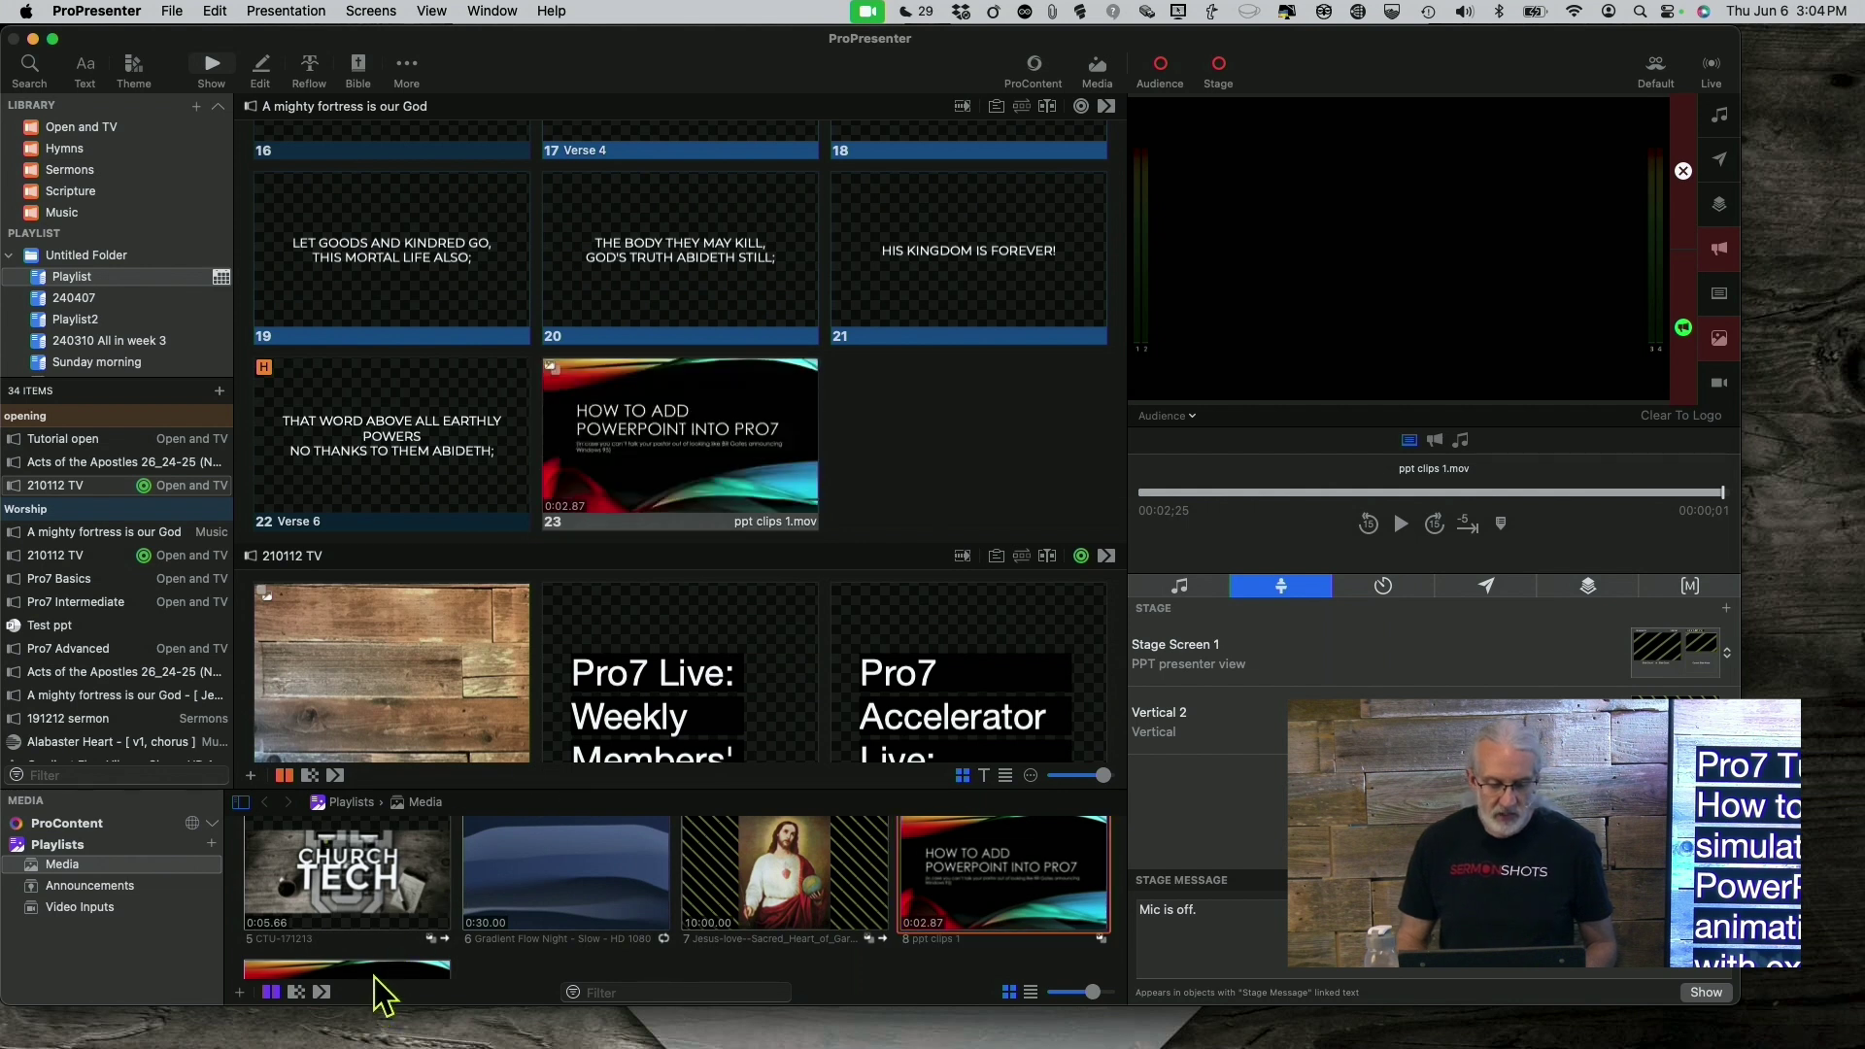
{"action": "left_click_drag", "start_coordinate": [374, 973], "coordinate": [991, 420]}
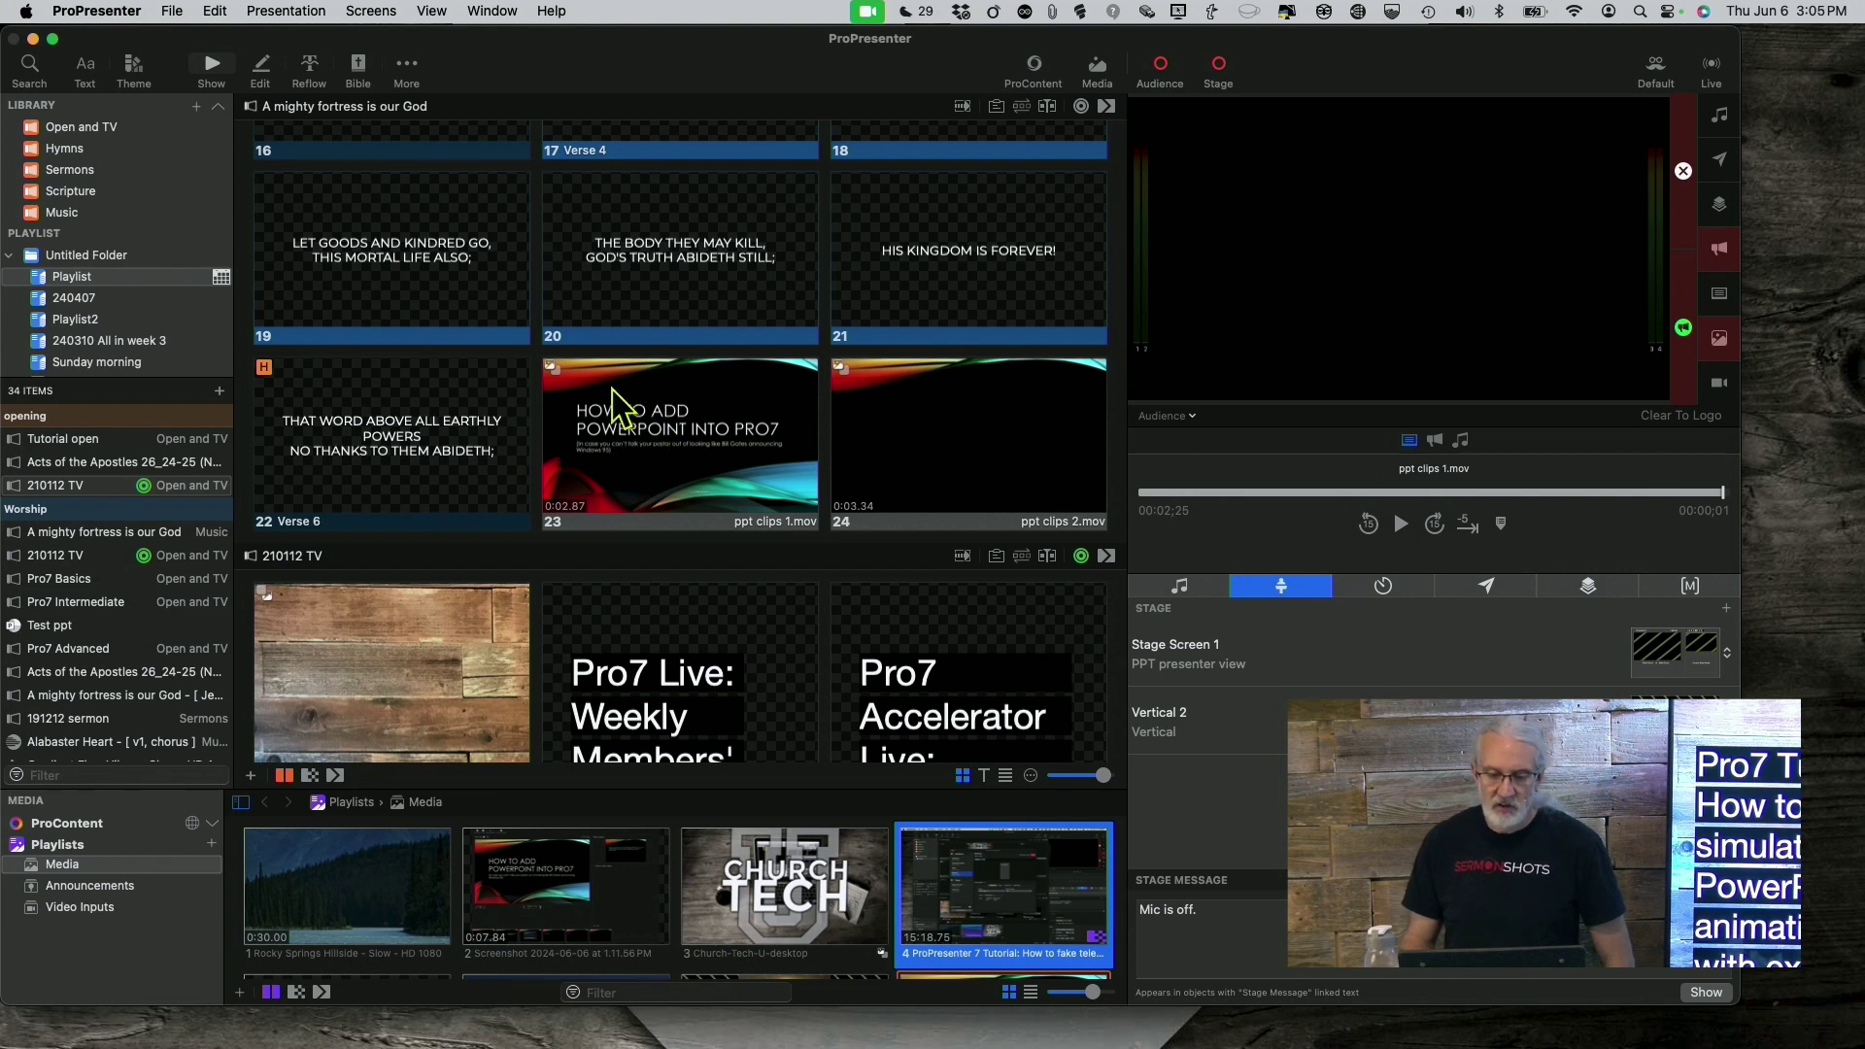
{"action": "key", "text": "Down"}
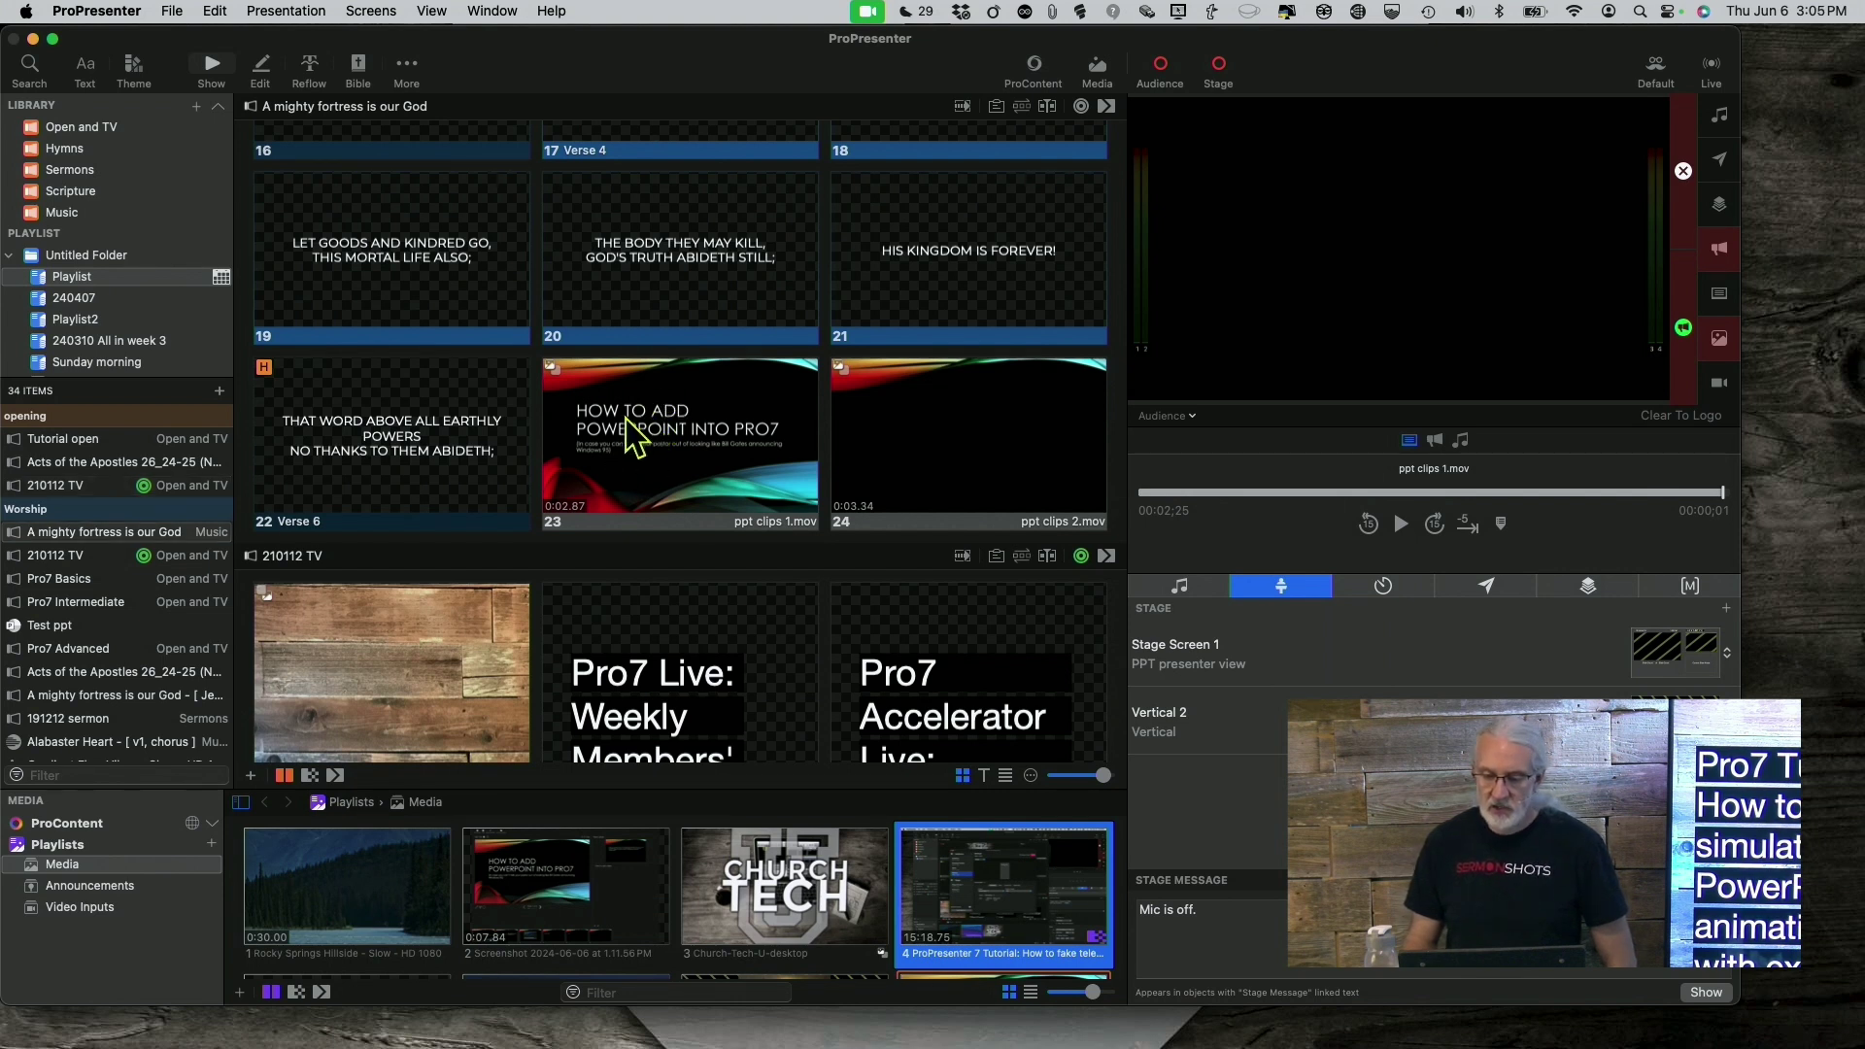
{"action": "left_click", "coordinate": [627, 434]}
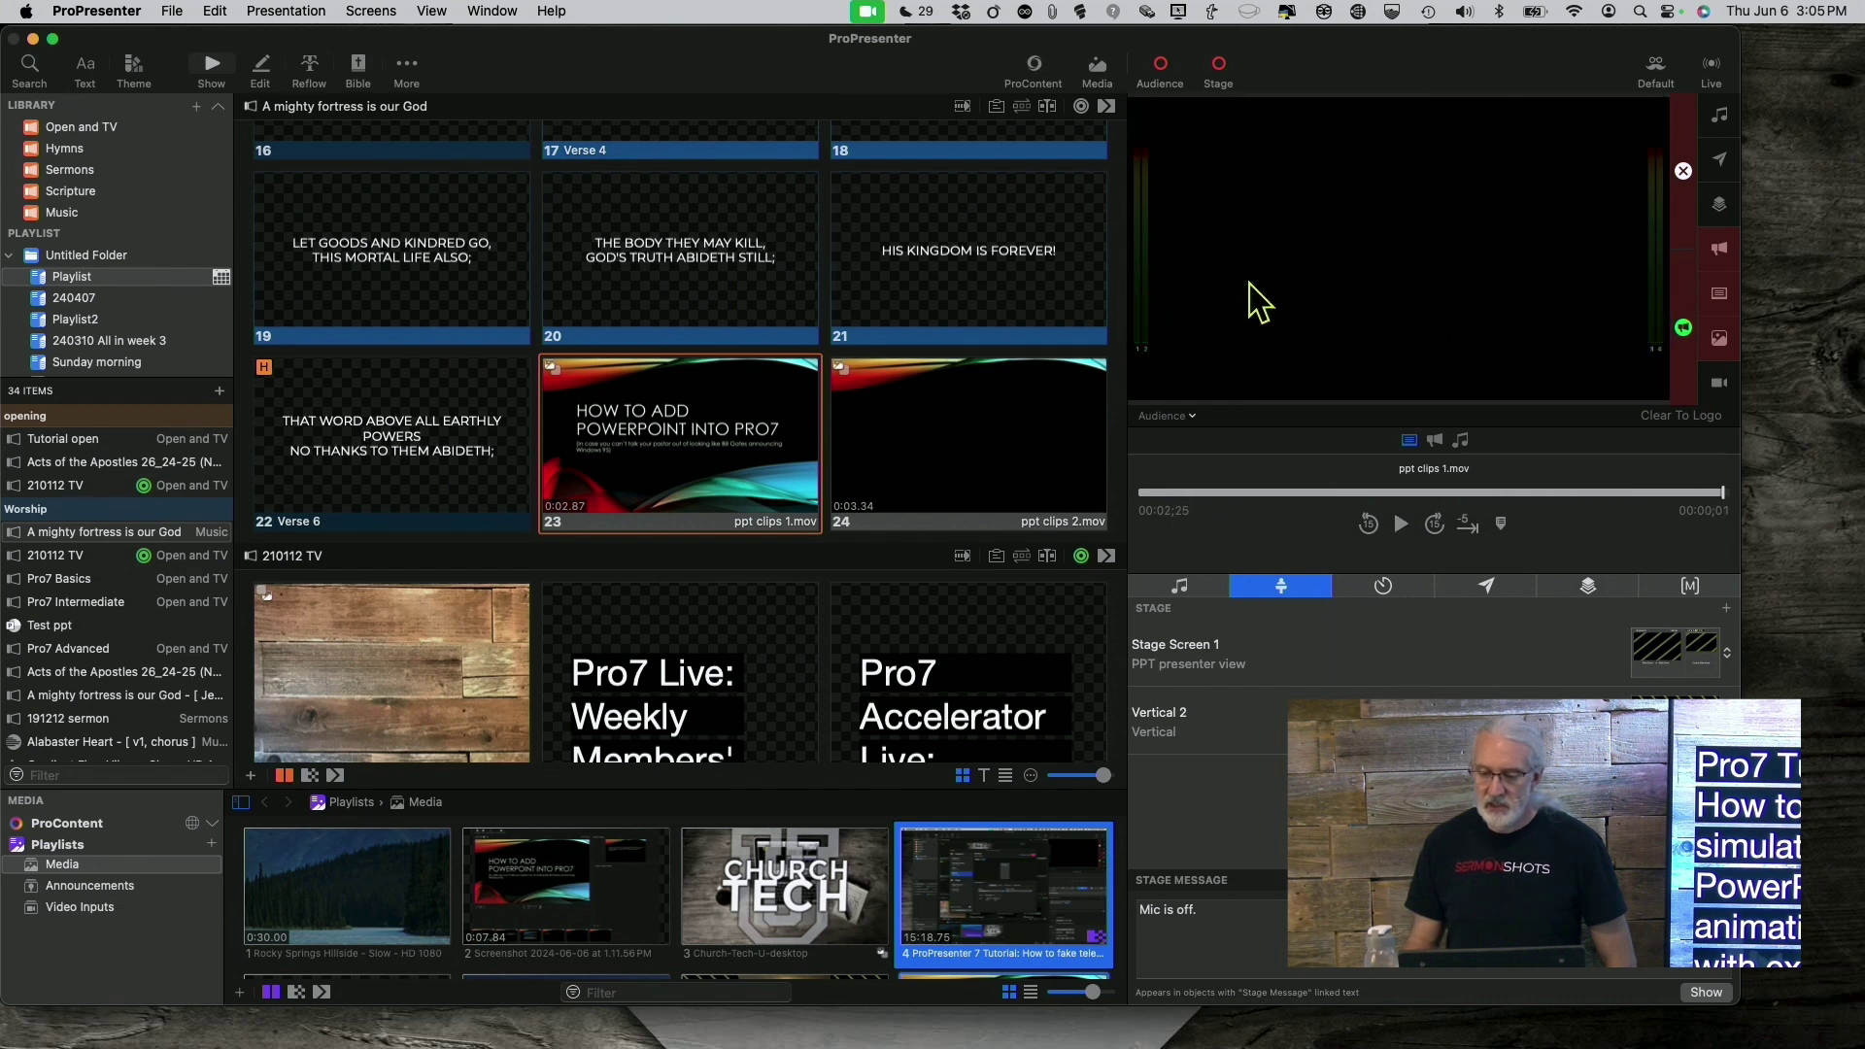
Set the end behavior of the ppt clips 1 slide's media action to Hold Last Frame
{"action": "right_click", "coordinate": [715, 432]}
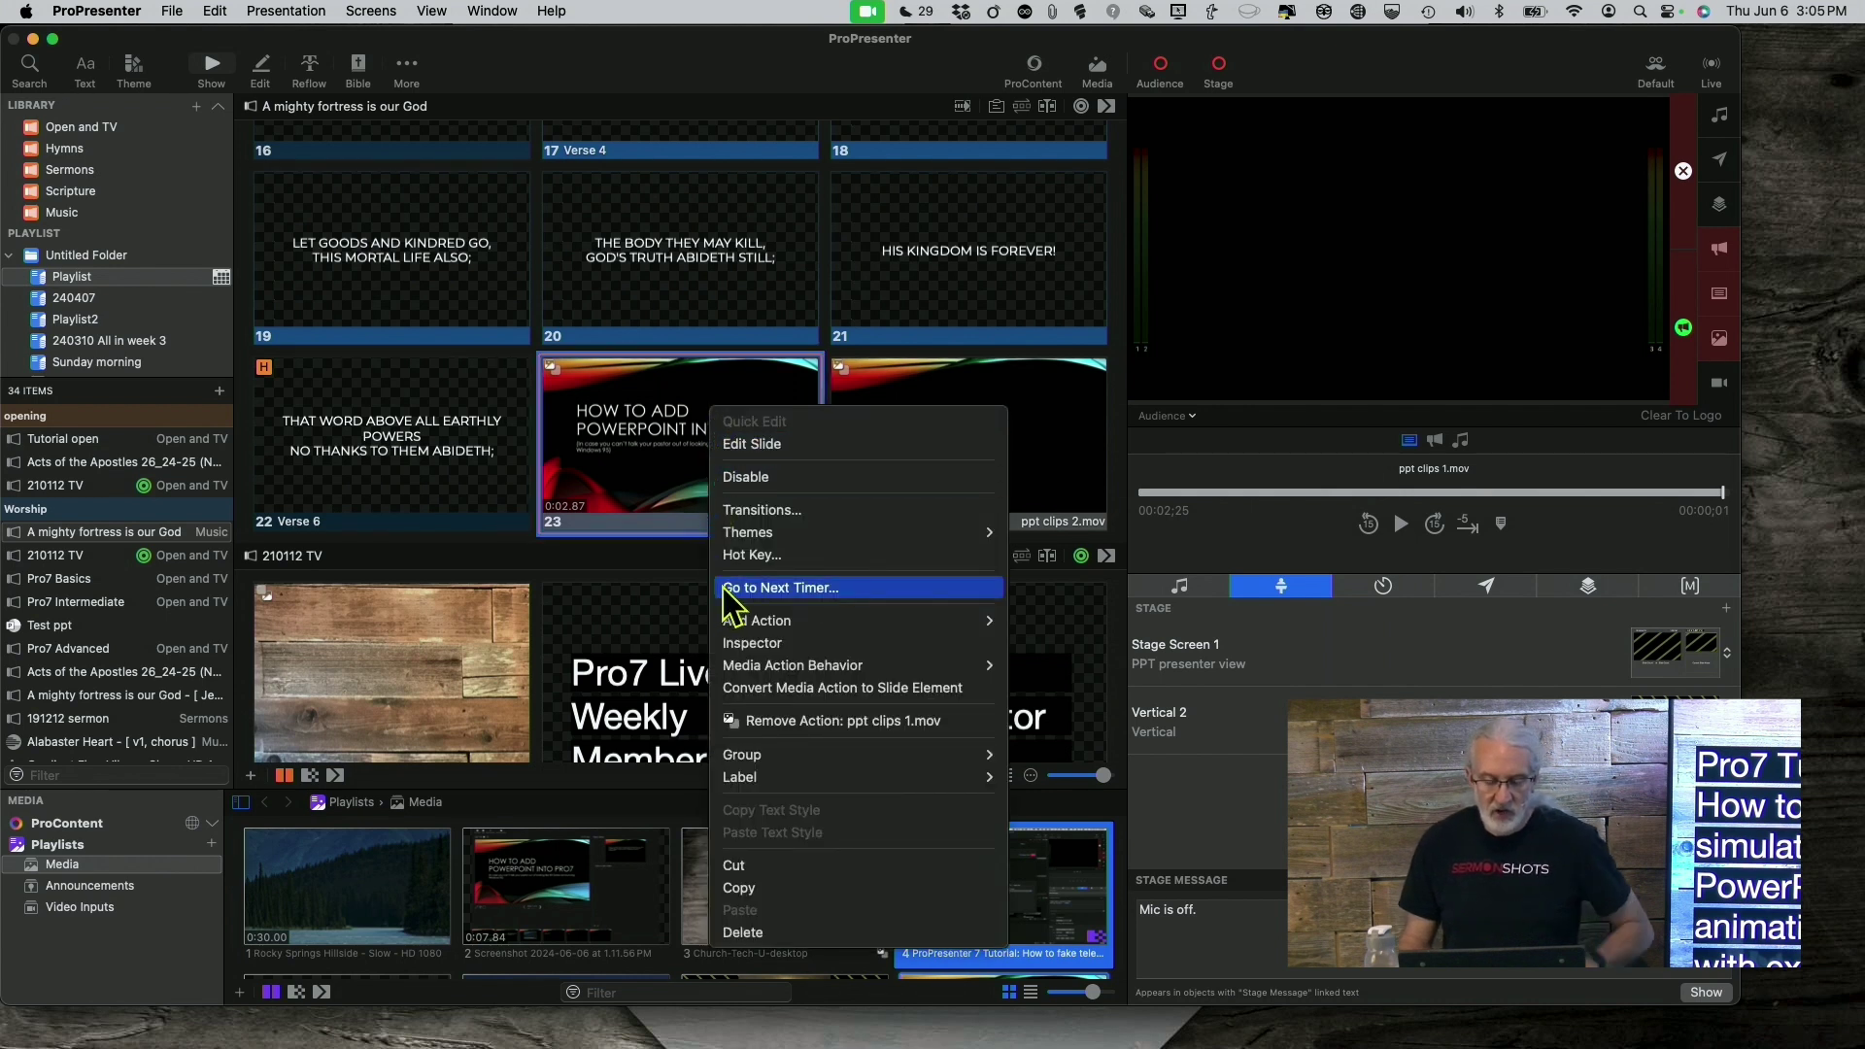
{"action": "left_click", "coordinate": [742, 644]}
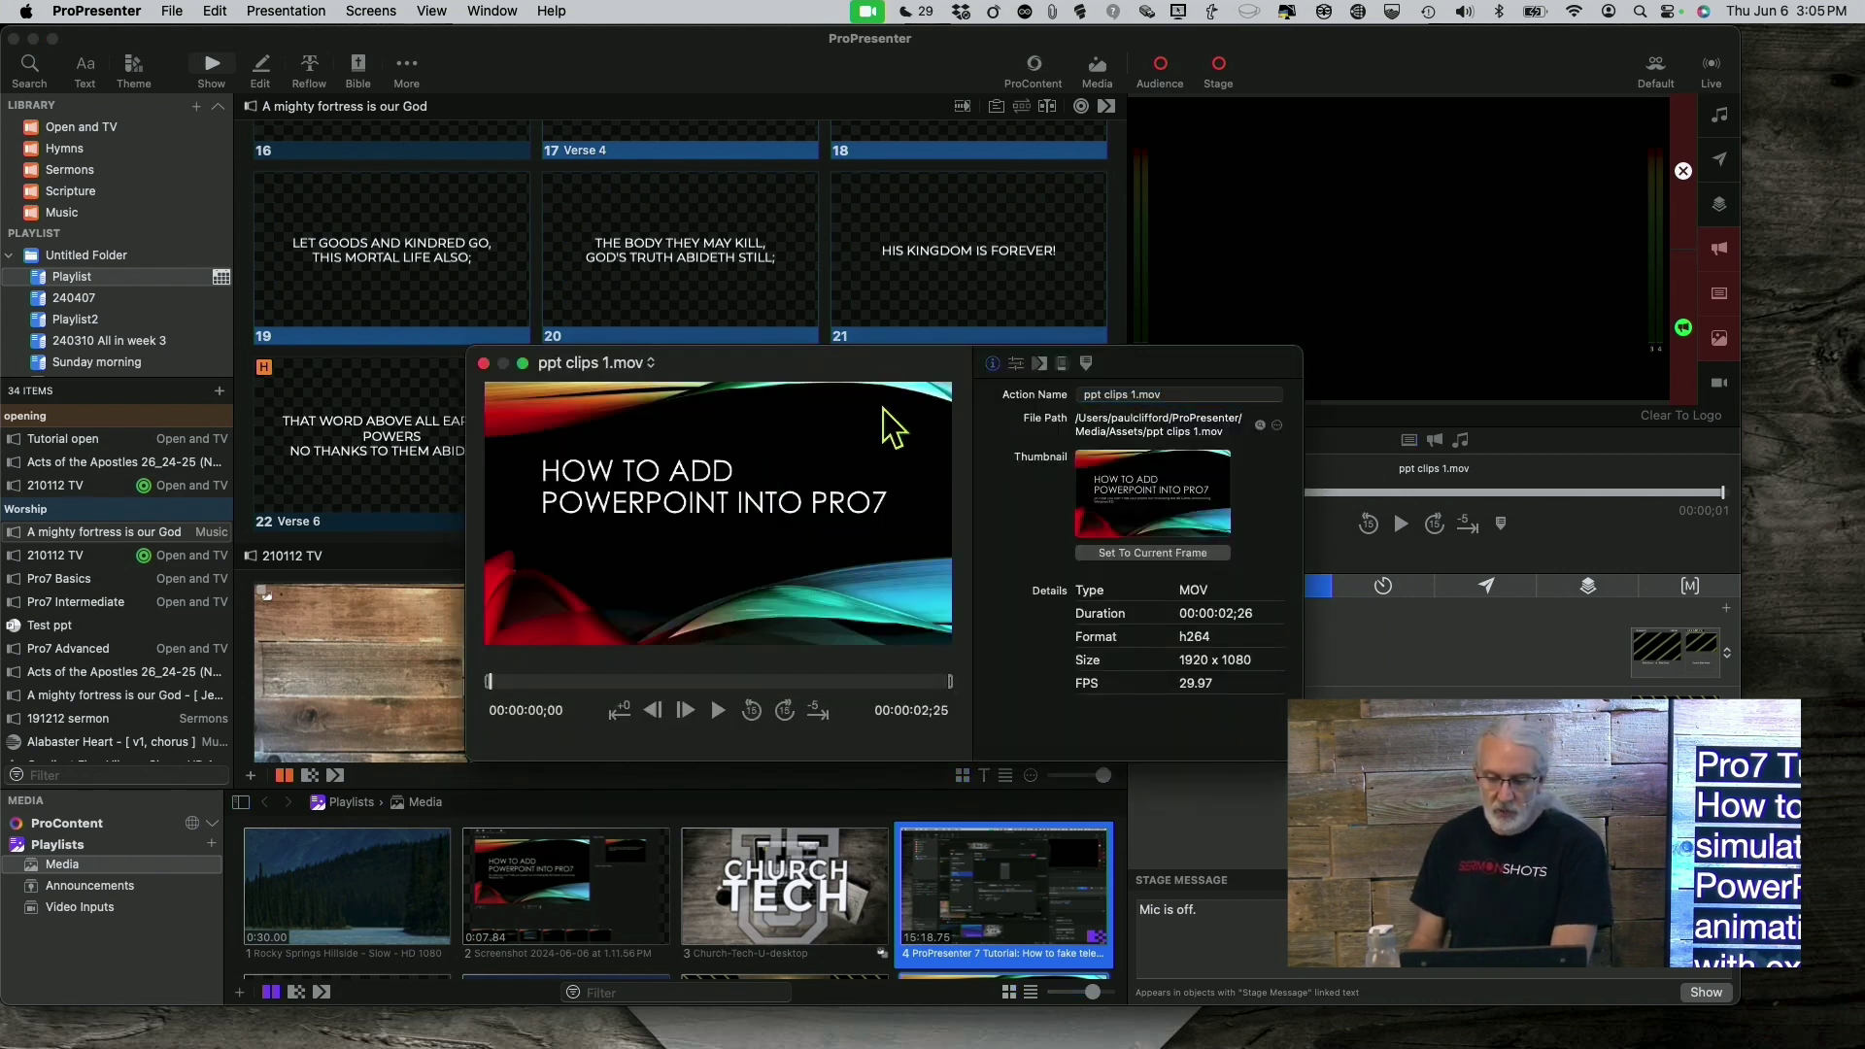
{"action": "left_click", "coordinate": [1039, 366]}
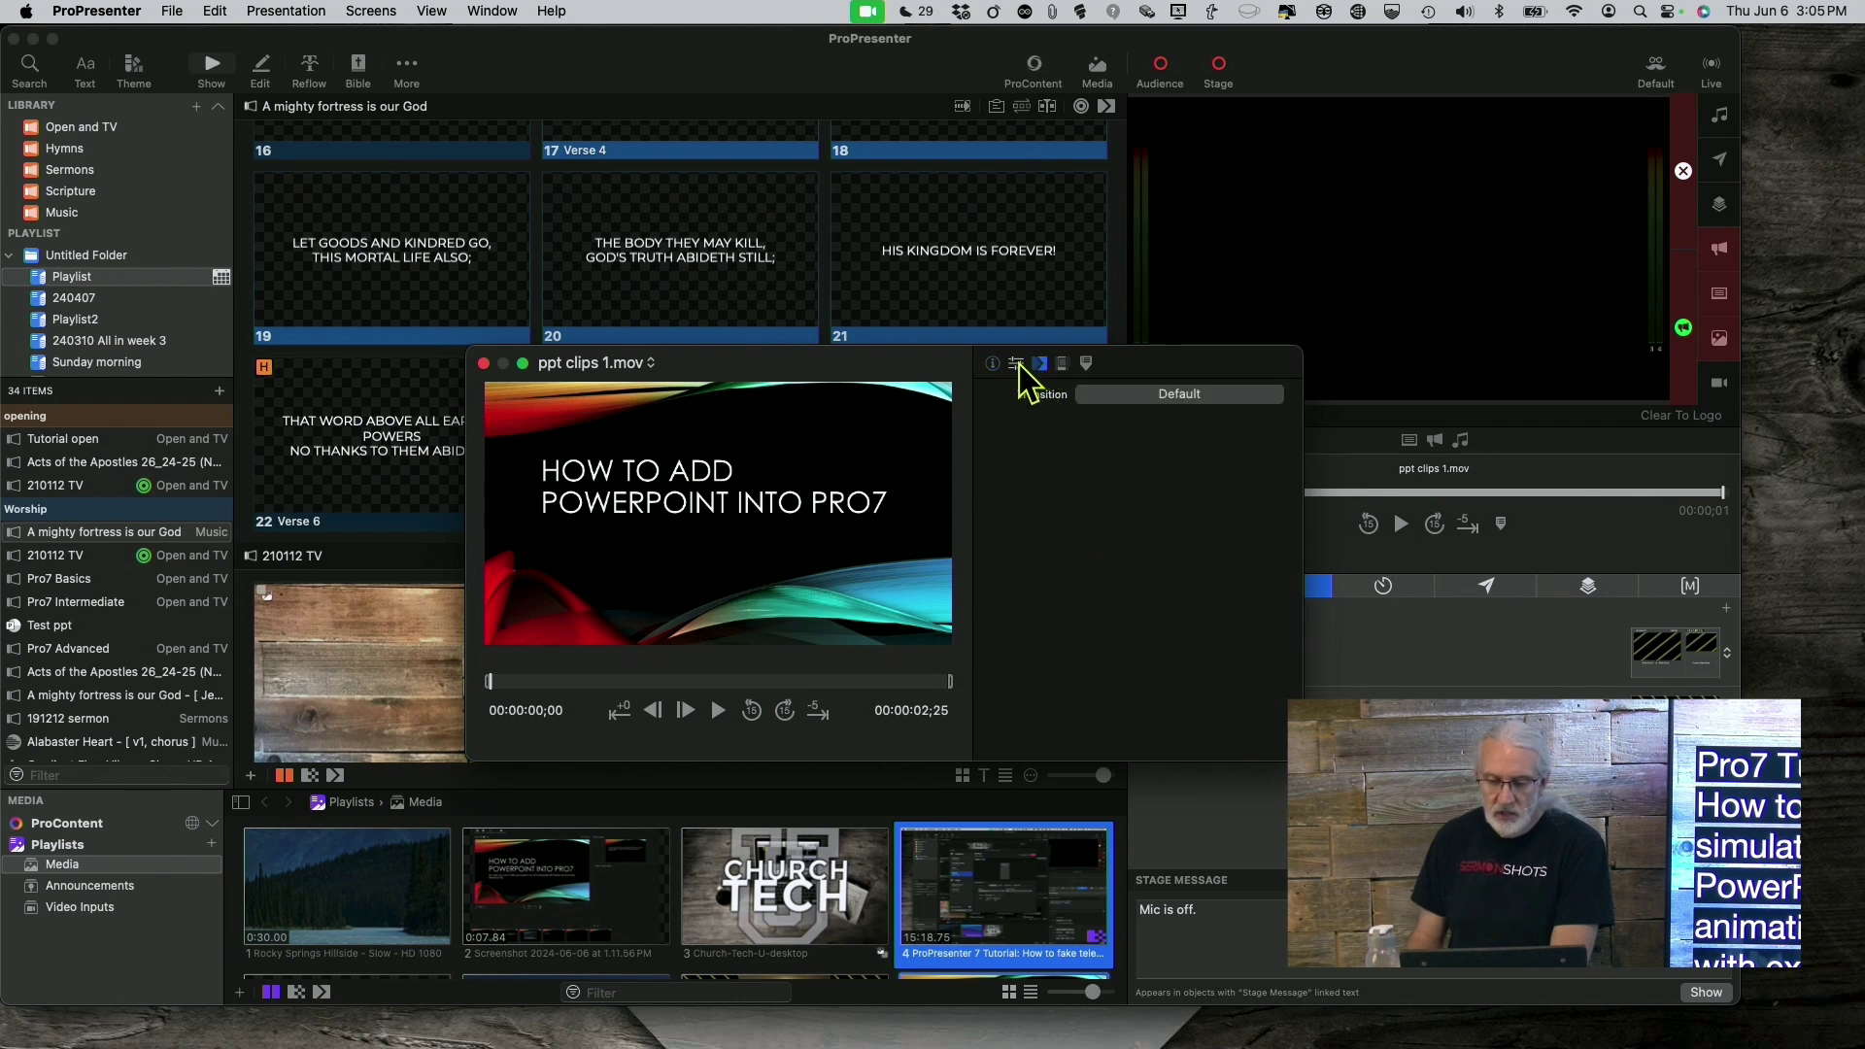
{"action": "left_click", "coordinate": [1016, 364]}
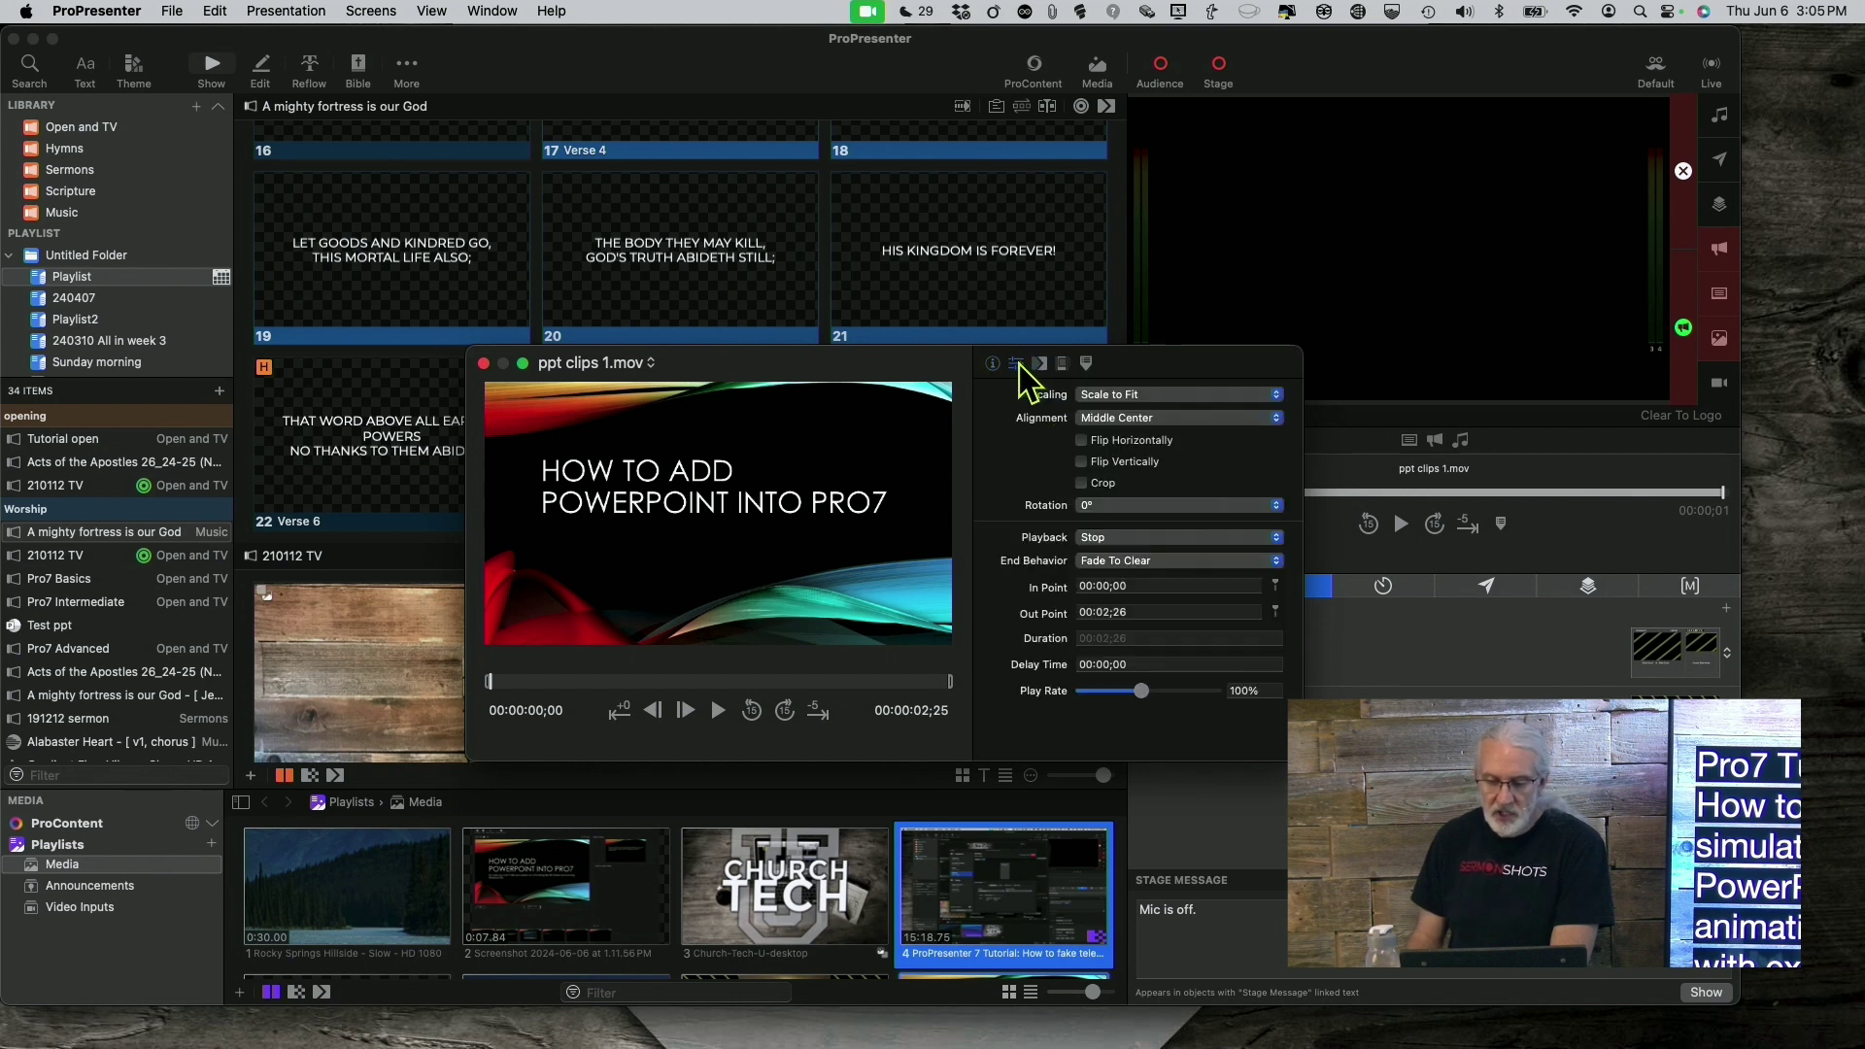
{"action": "left_click", "coordinate": [1118, 564]}
{"action": "left_click", "coordinate": [1125, 484]}
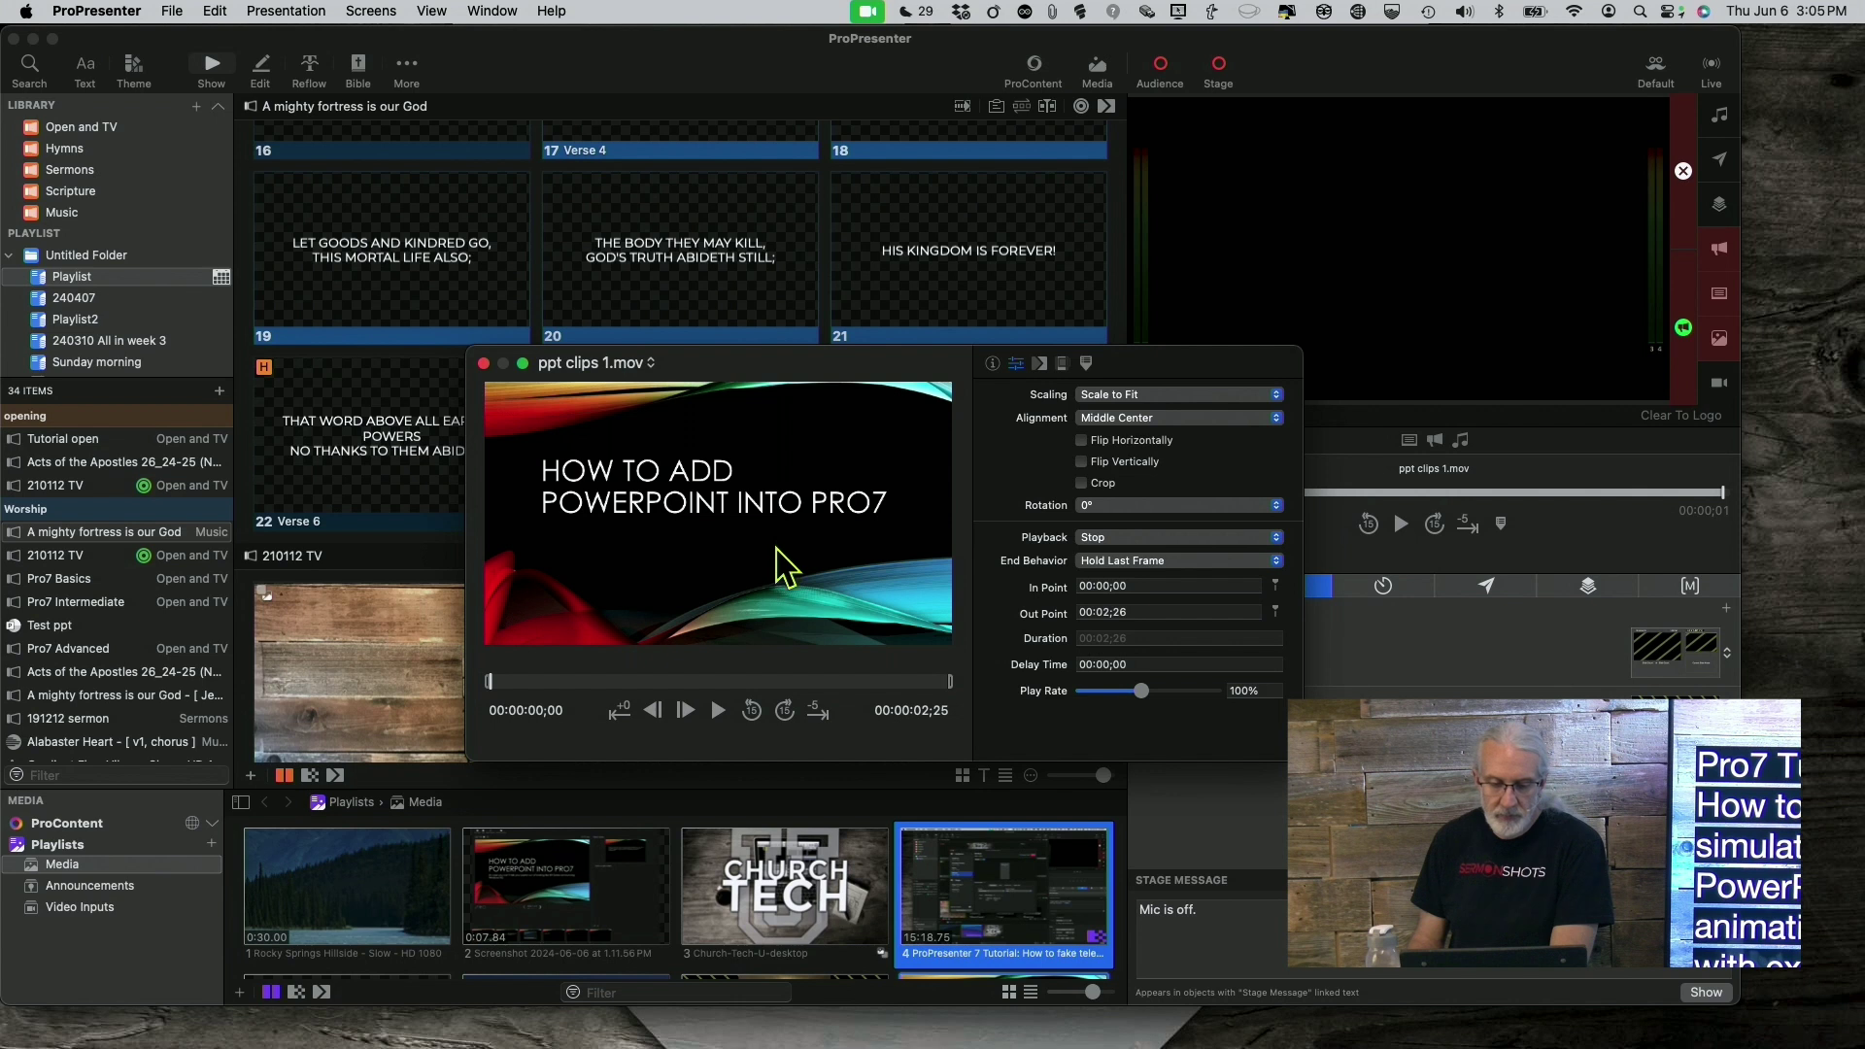
{"action": "left_click", "coordinate": [484, 365]}
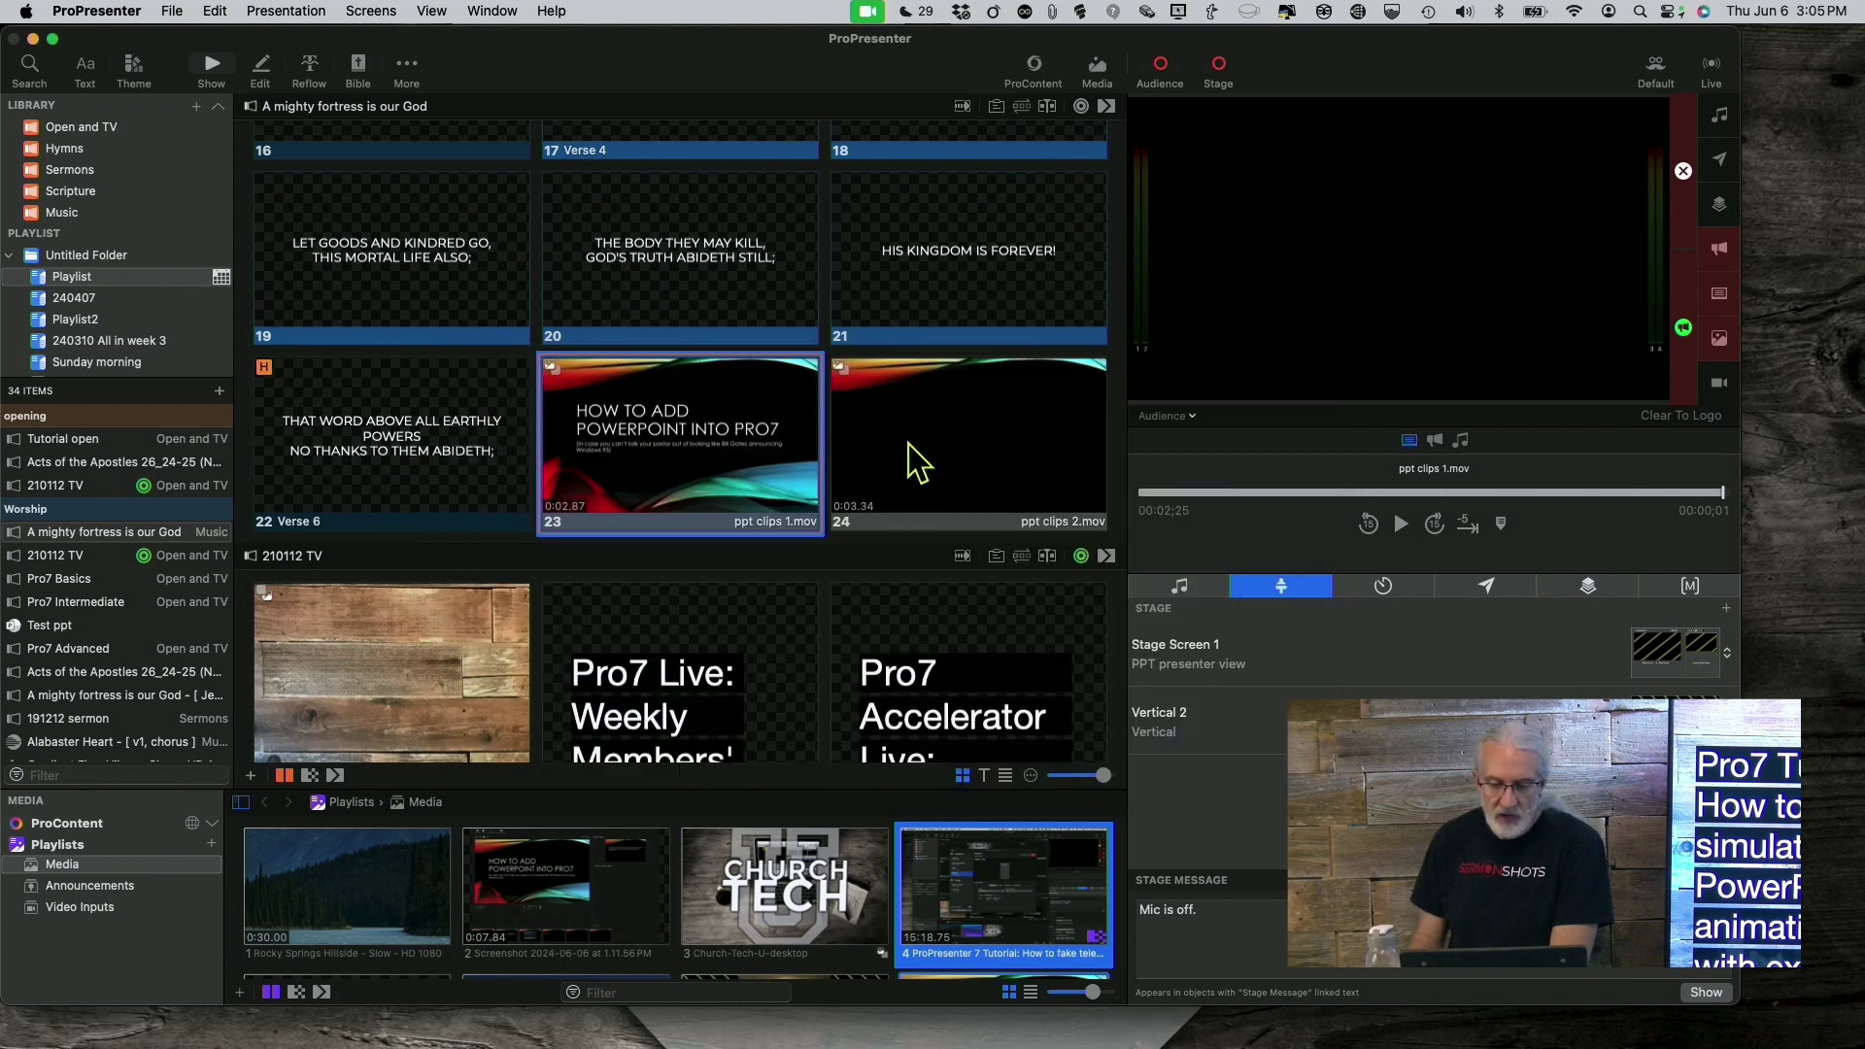
Set the end behavior of the ppt clips 2 slide's media action to Hold Last Frame
{"action": "right_click", "coordinate": [932, 469]}
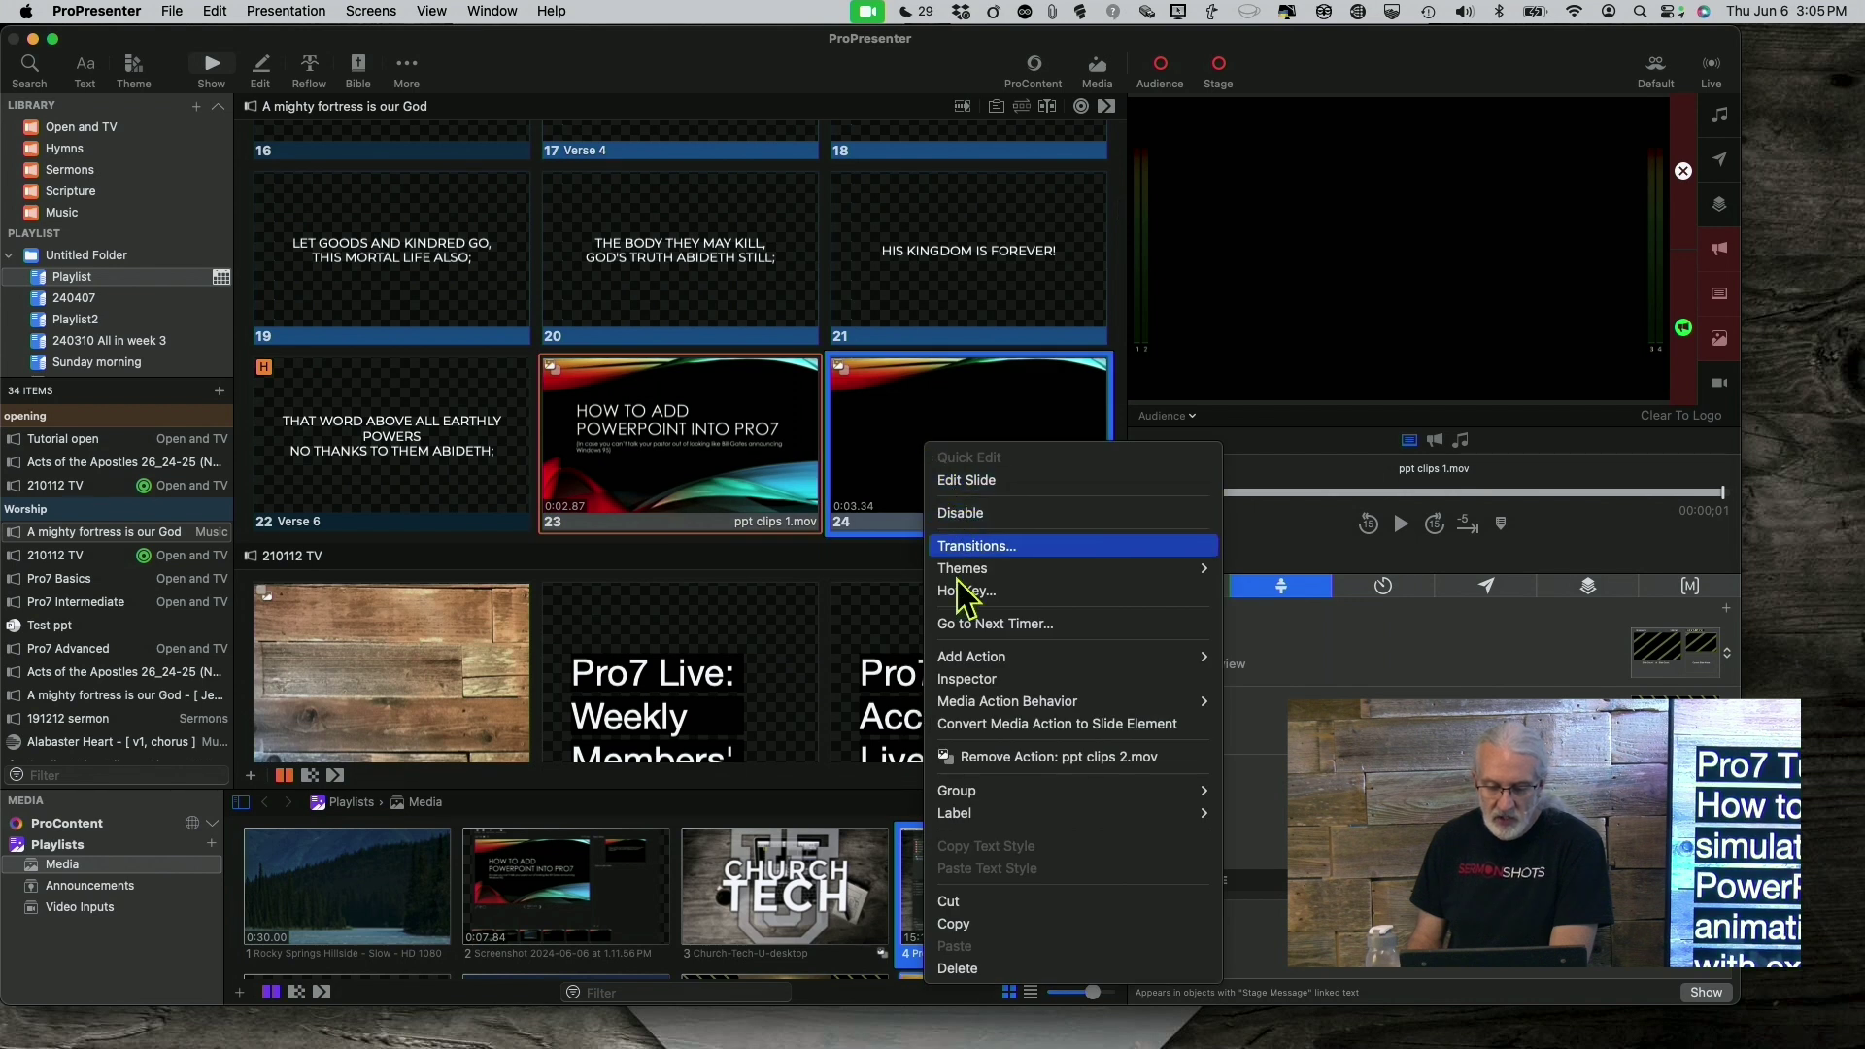
{"action": "left_click", "coordinate": [961, 679]}
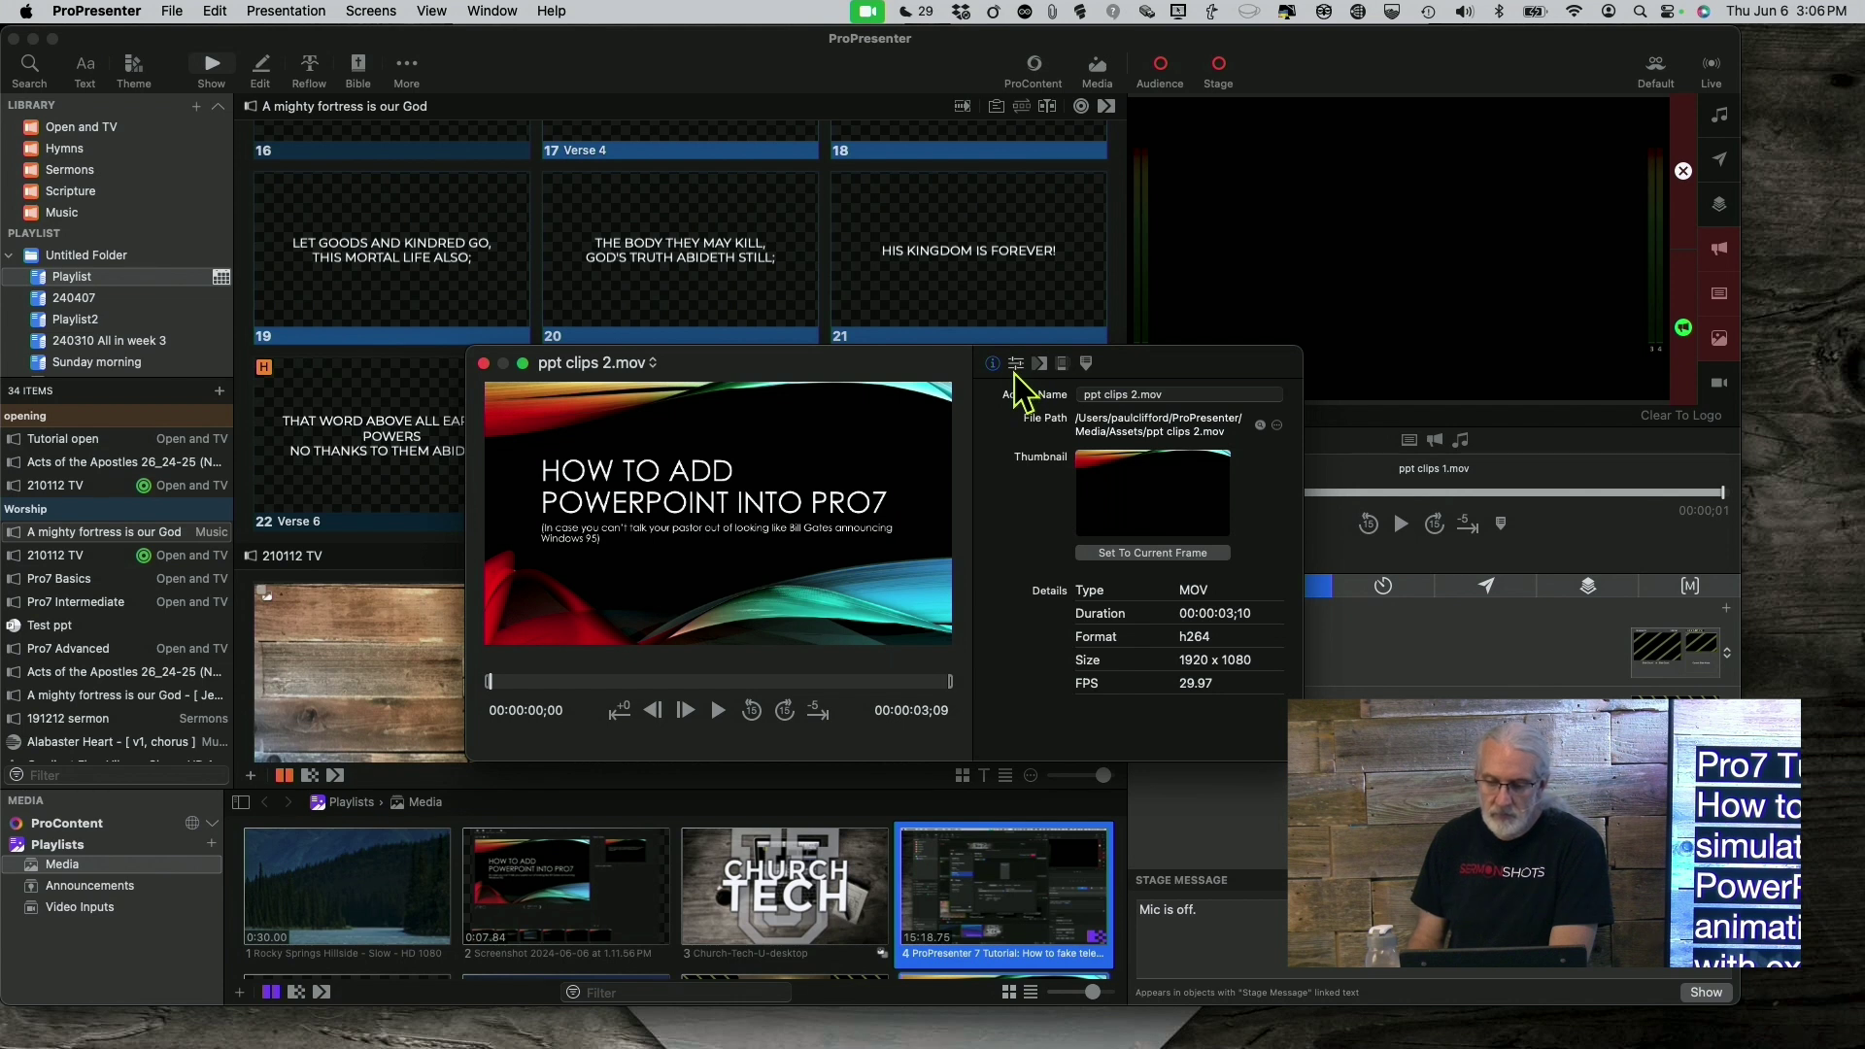
{"action": "left_click", "coordinate": [1015, 369]}
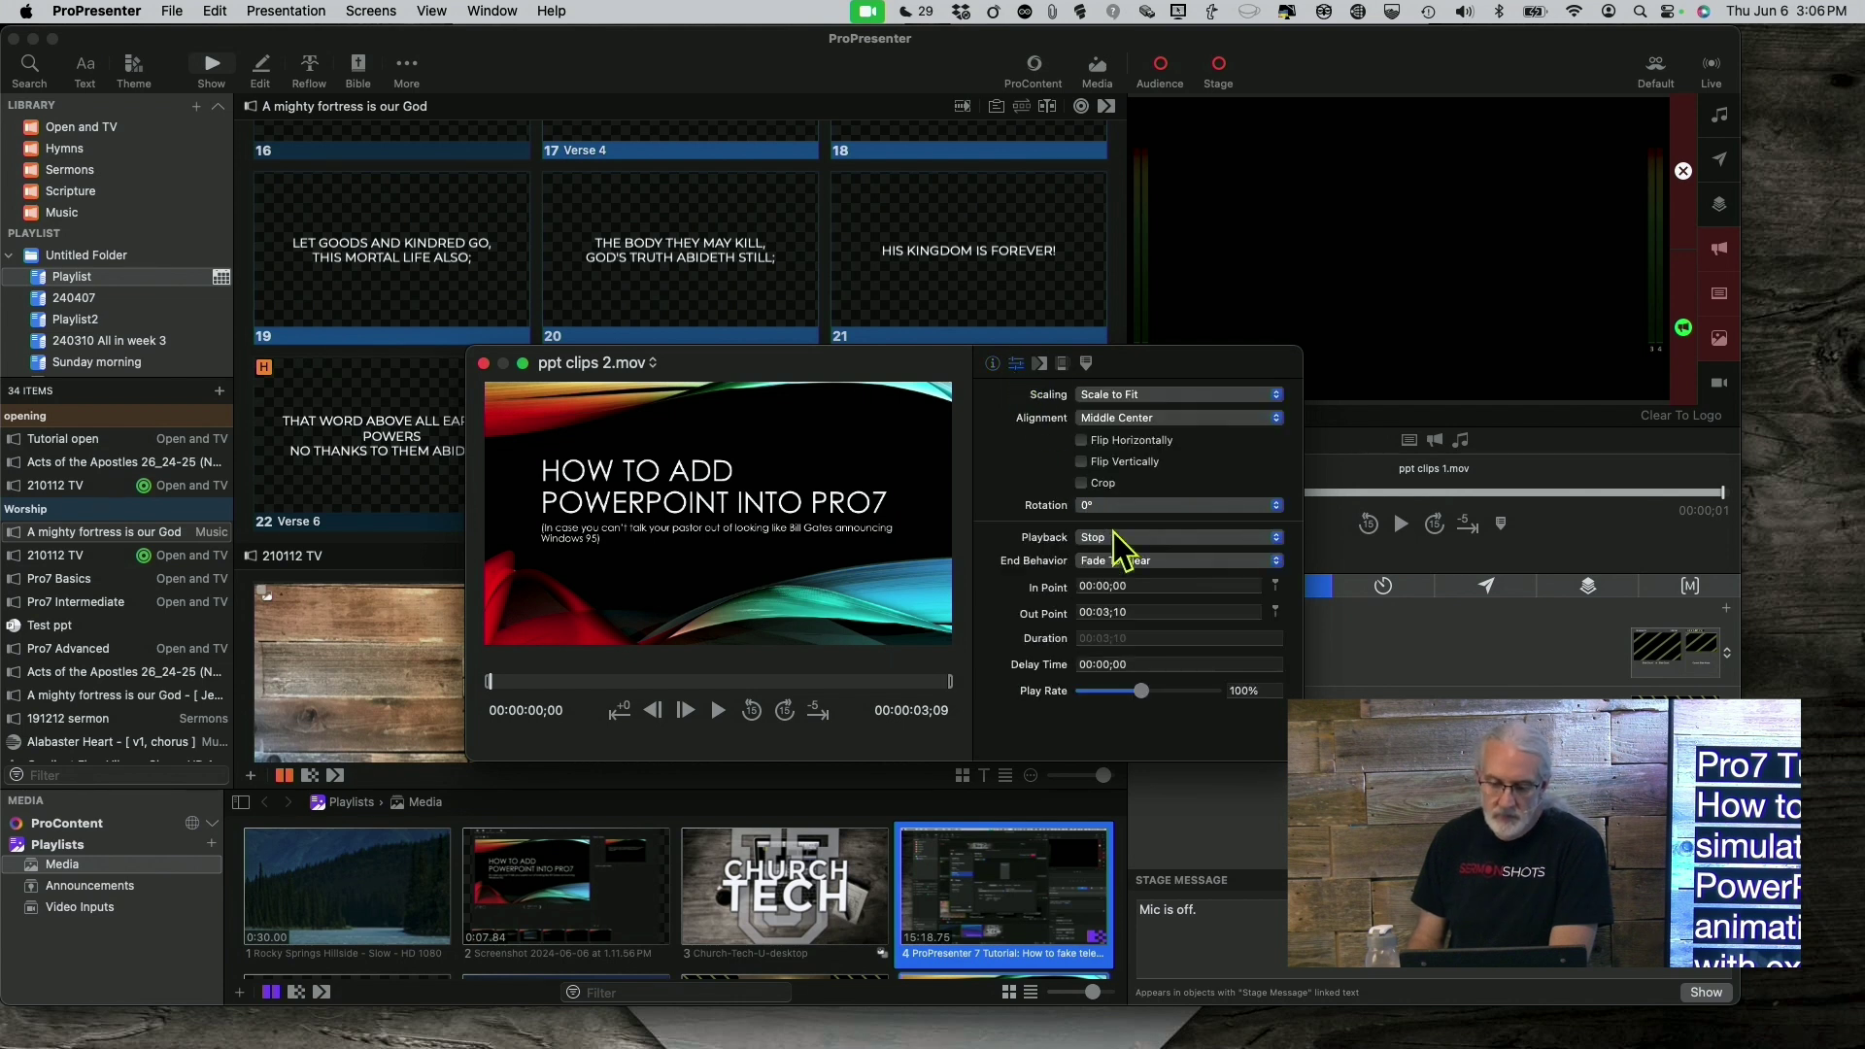
{"action": "left_click", "coordinate": [1132, 563]}
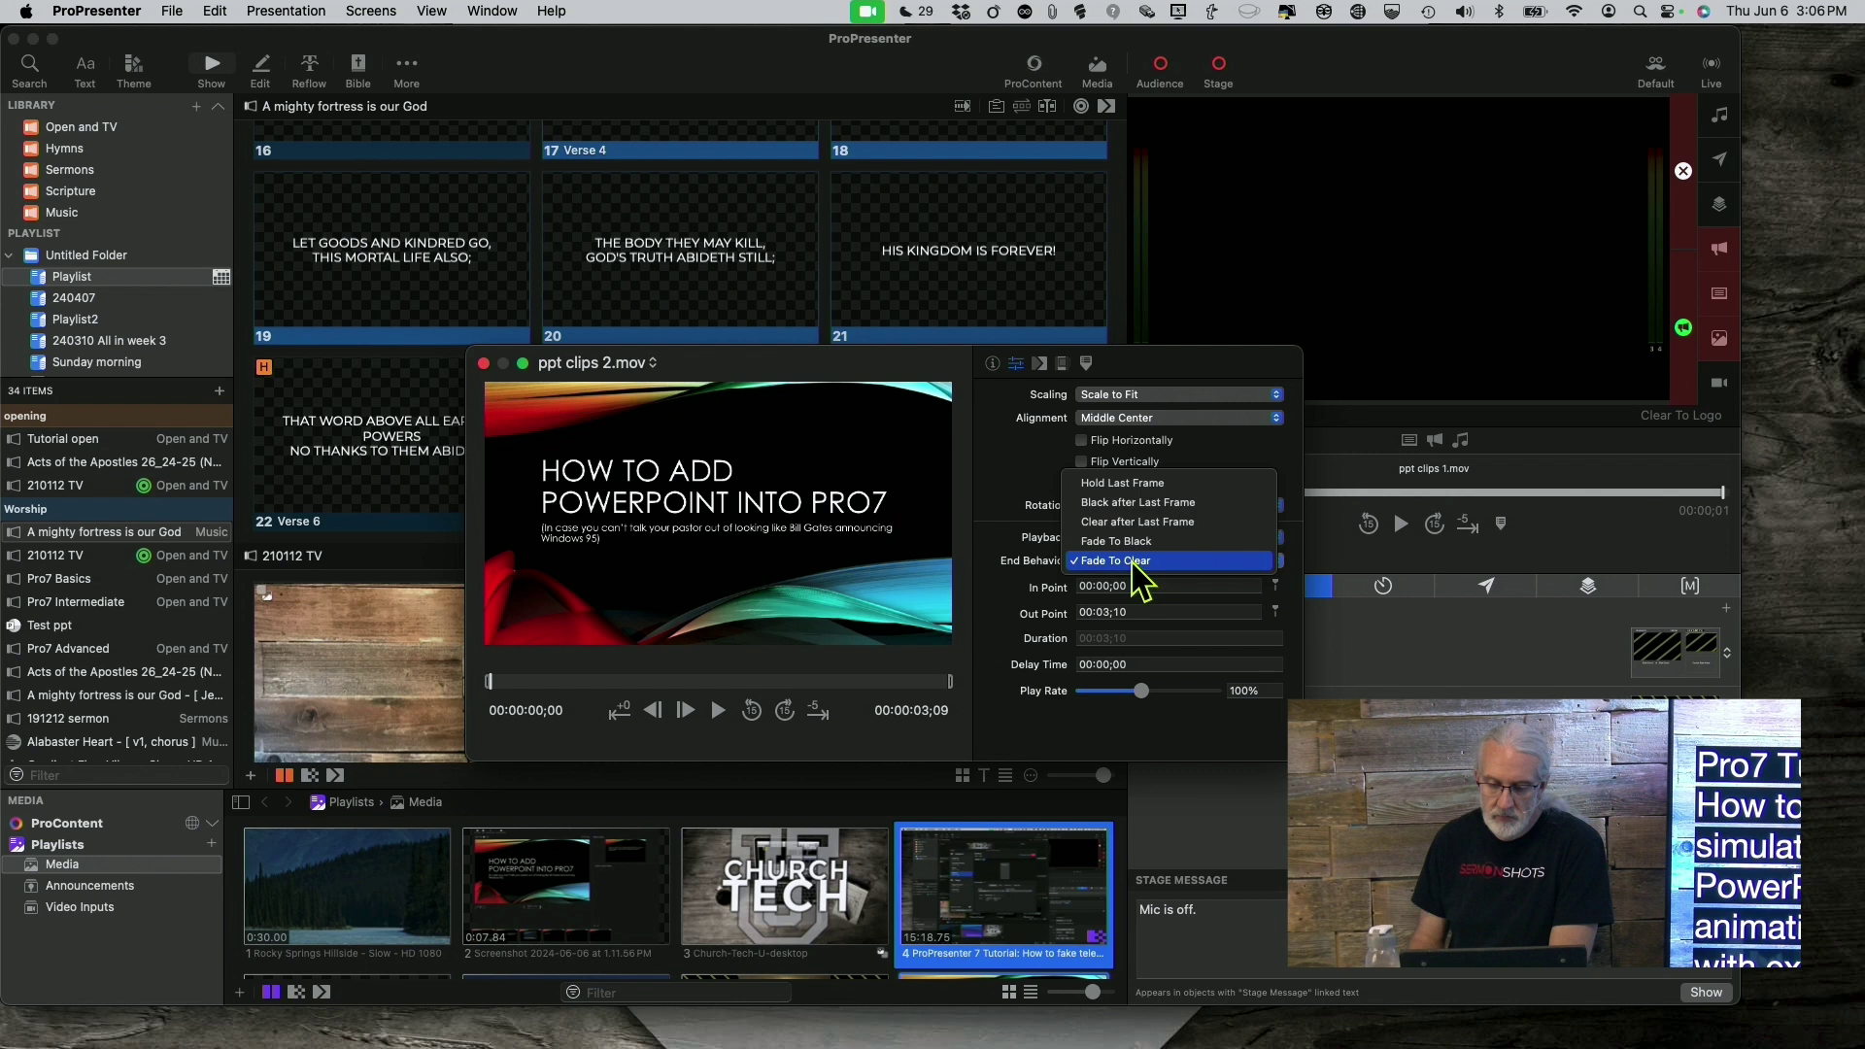
{"action": "left_click", "coordinate": [1137, 484]}
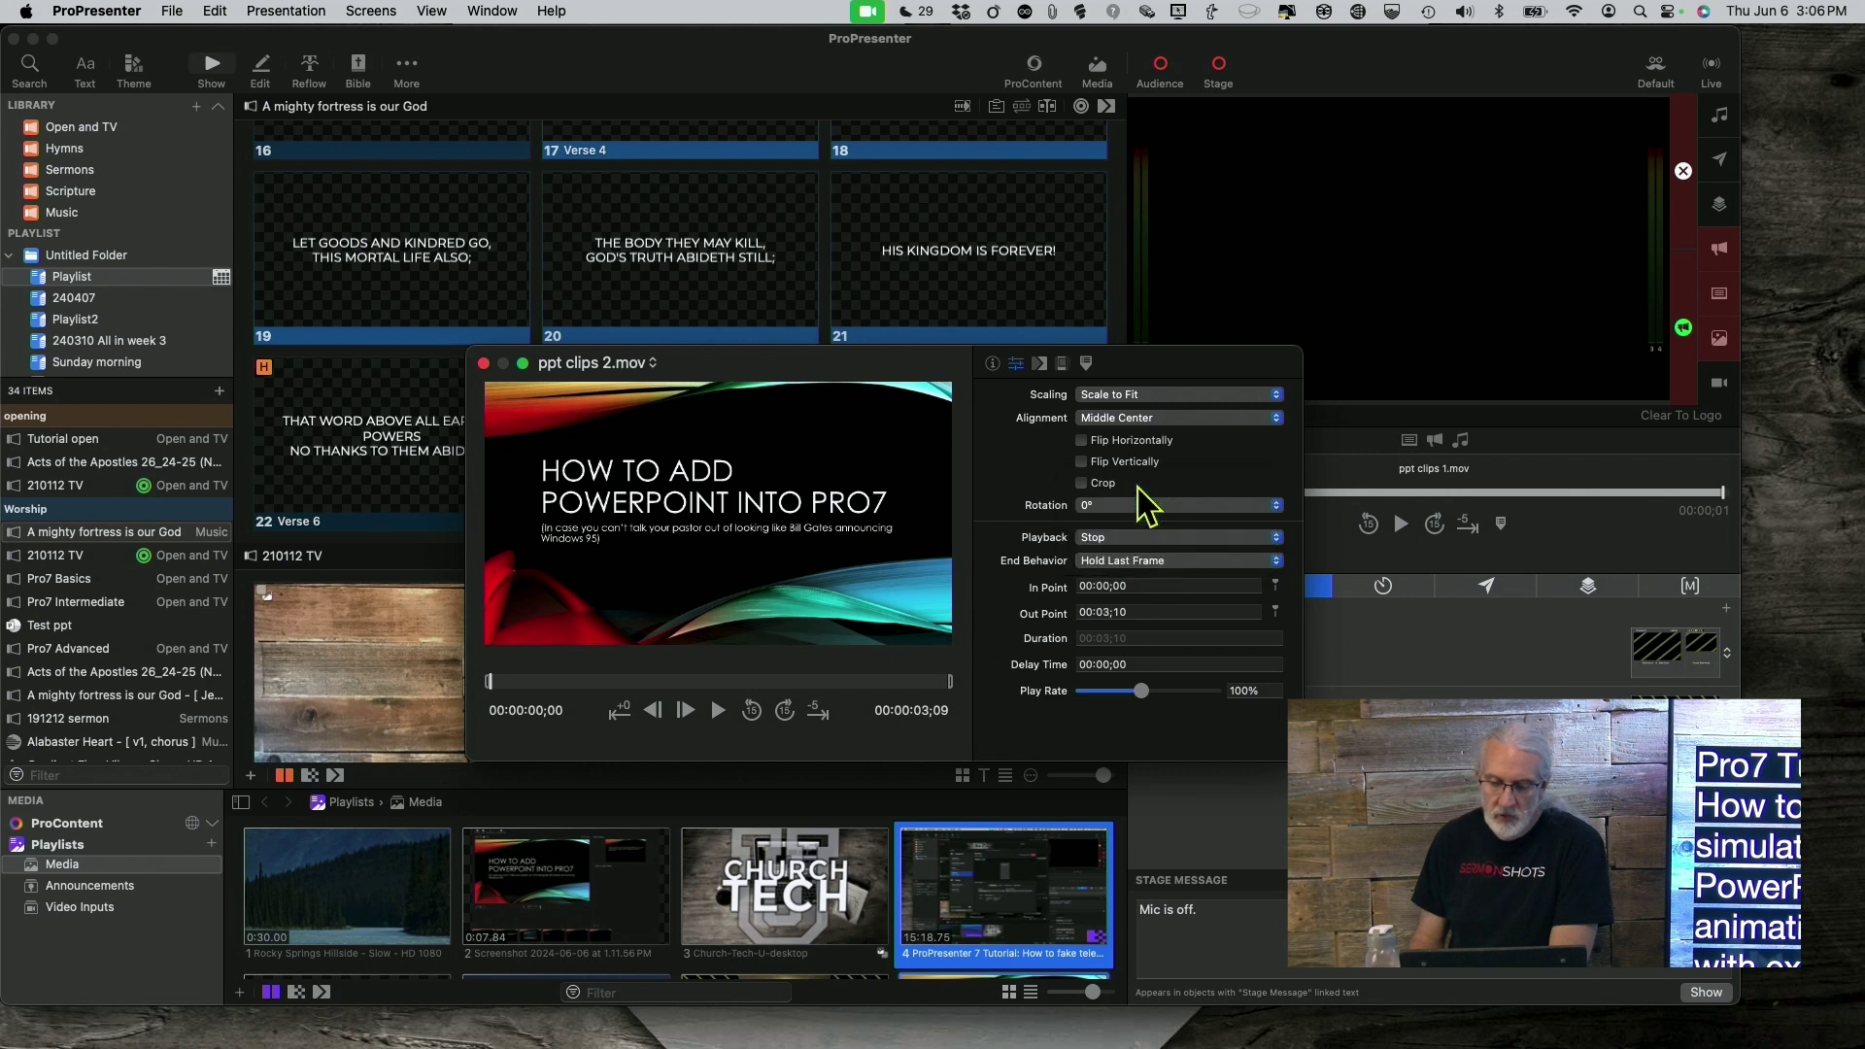
{"action": "left_click", "coordinate": [484, 364]}
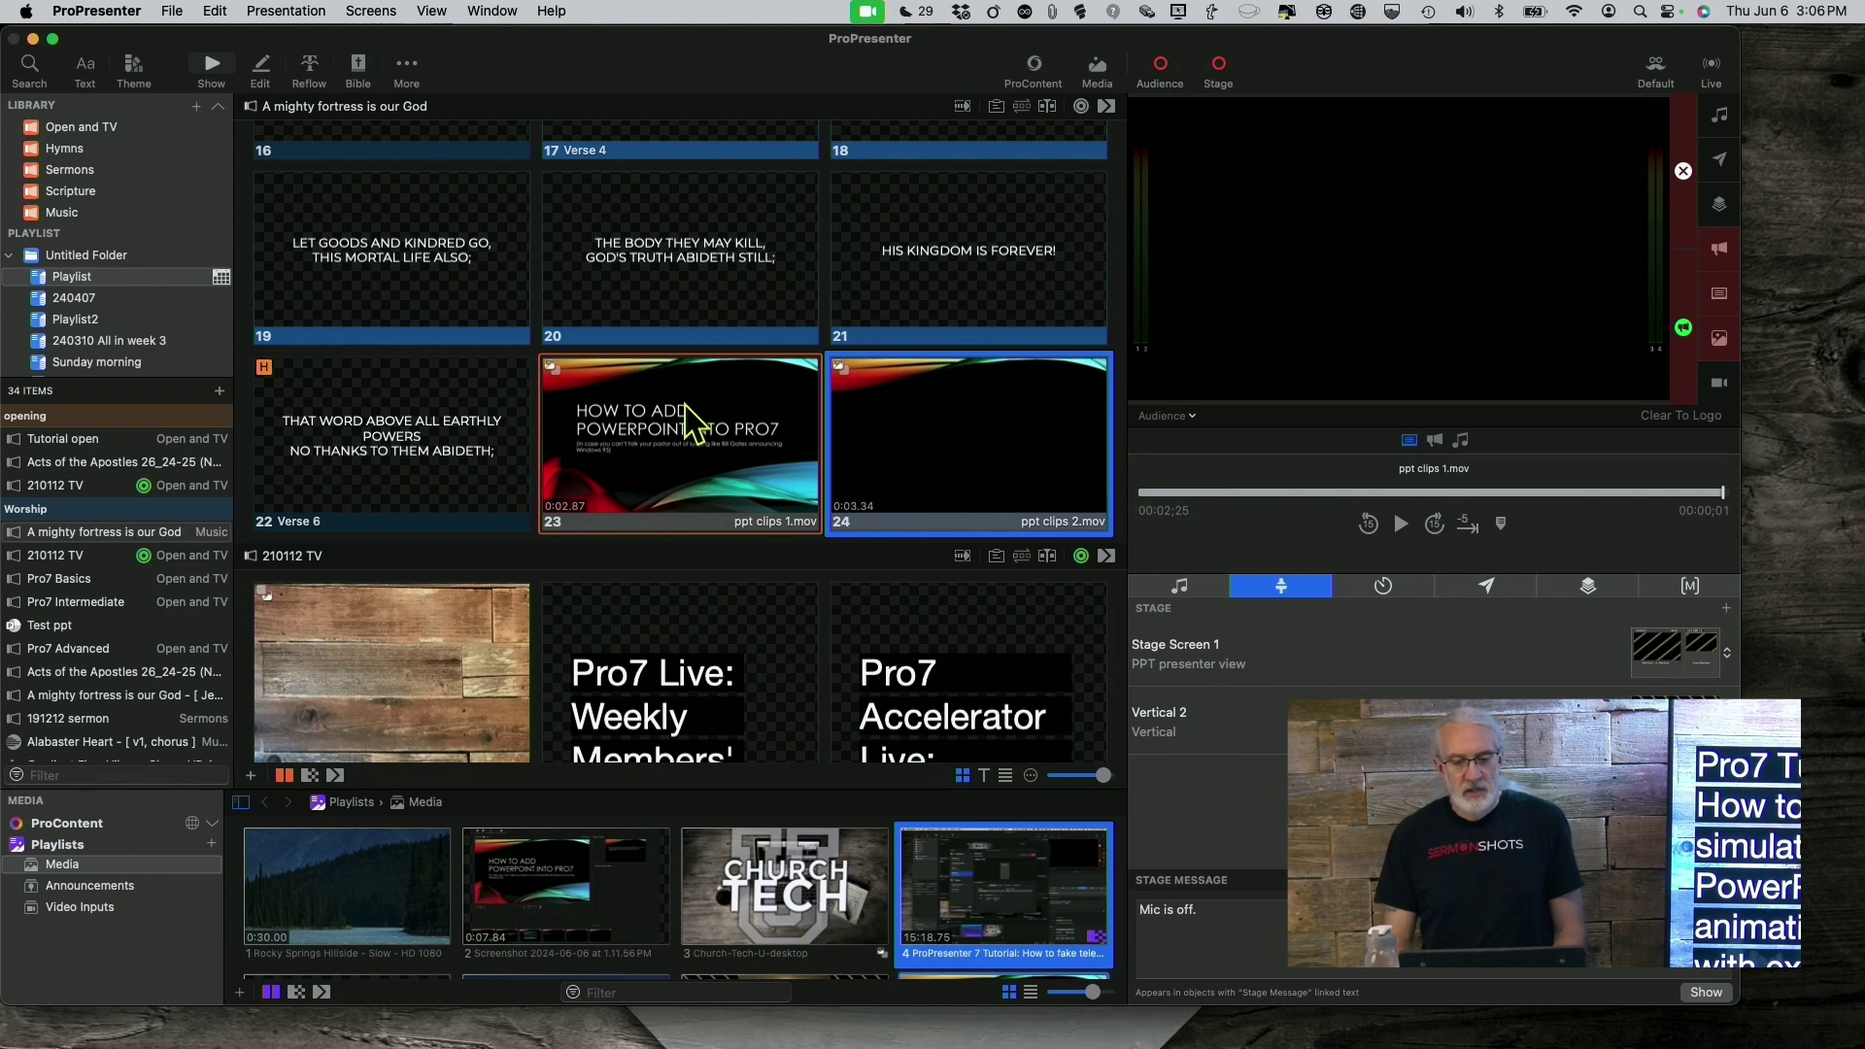
Play the ppt clips 1 and ppt clips 2 slides in turn, and replay ppt clips 1 to check the animations
{"action": "left_click", "coordinate": [666, 437]}
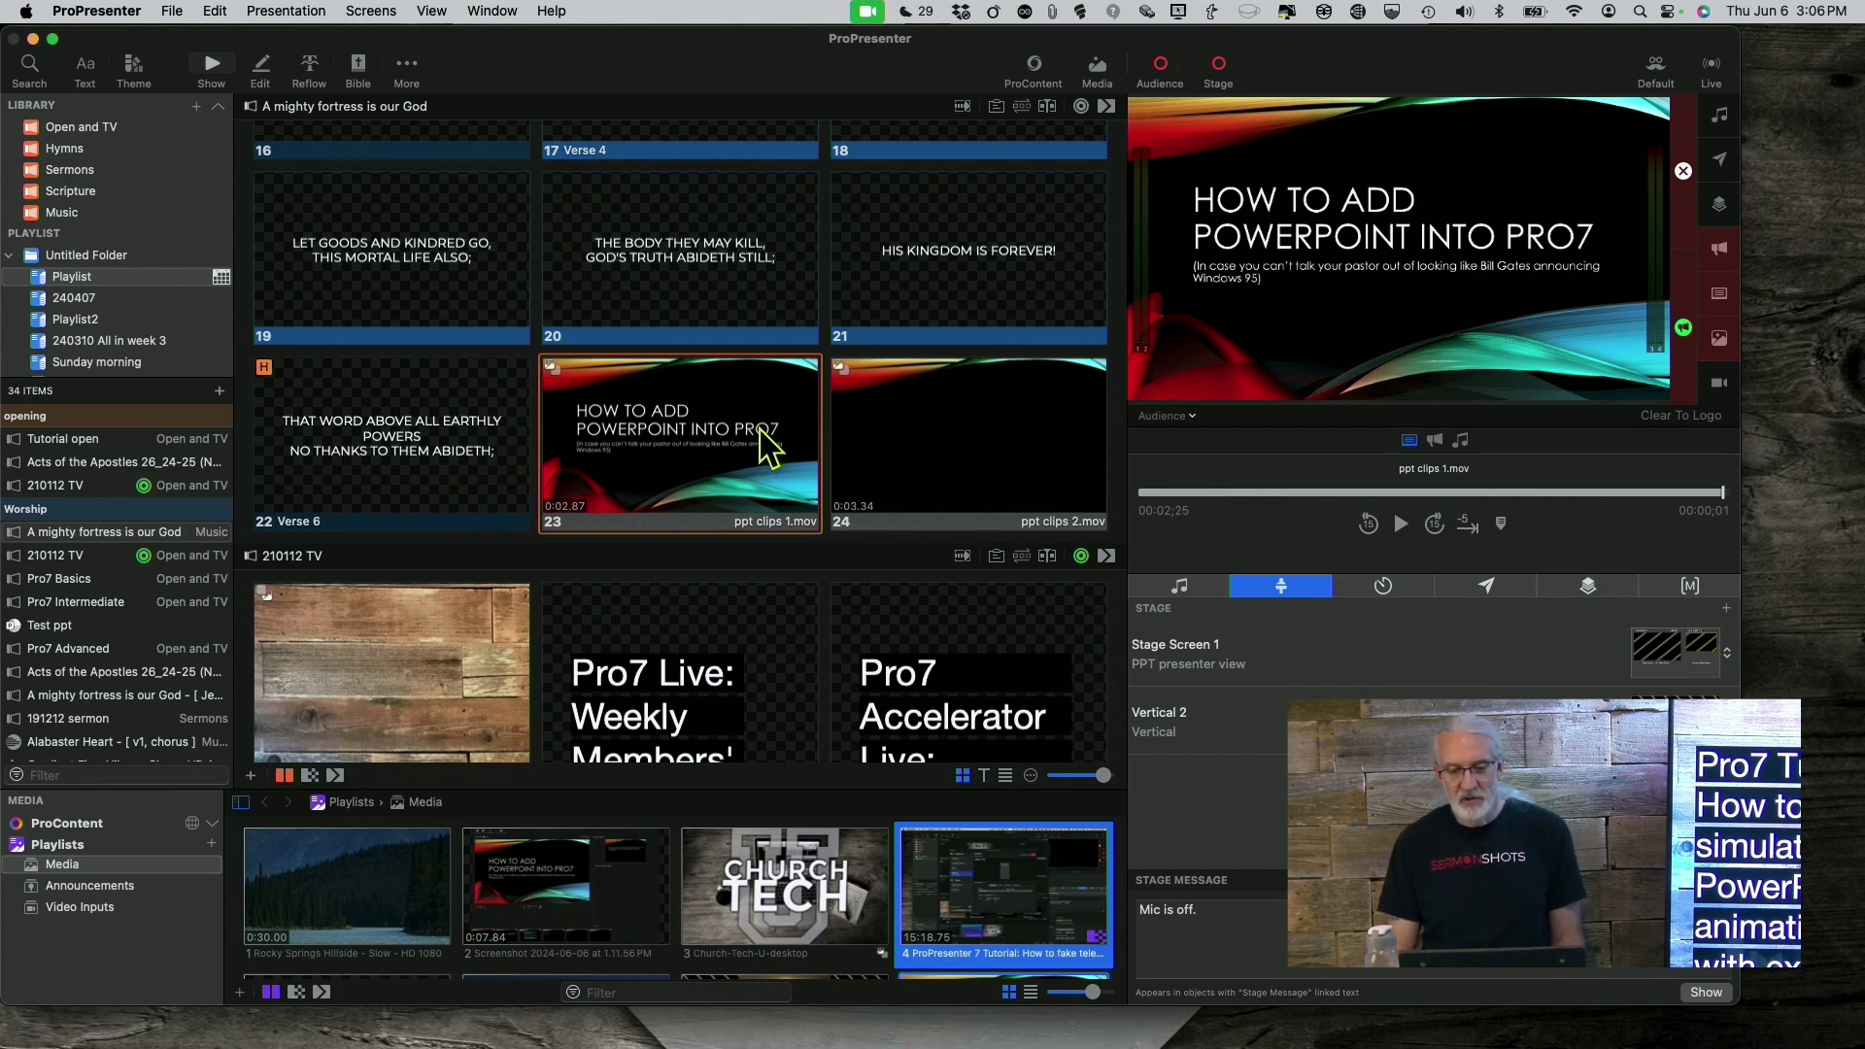
{"action": "left_click", "coordinate": [959, 443]}
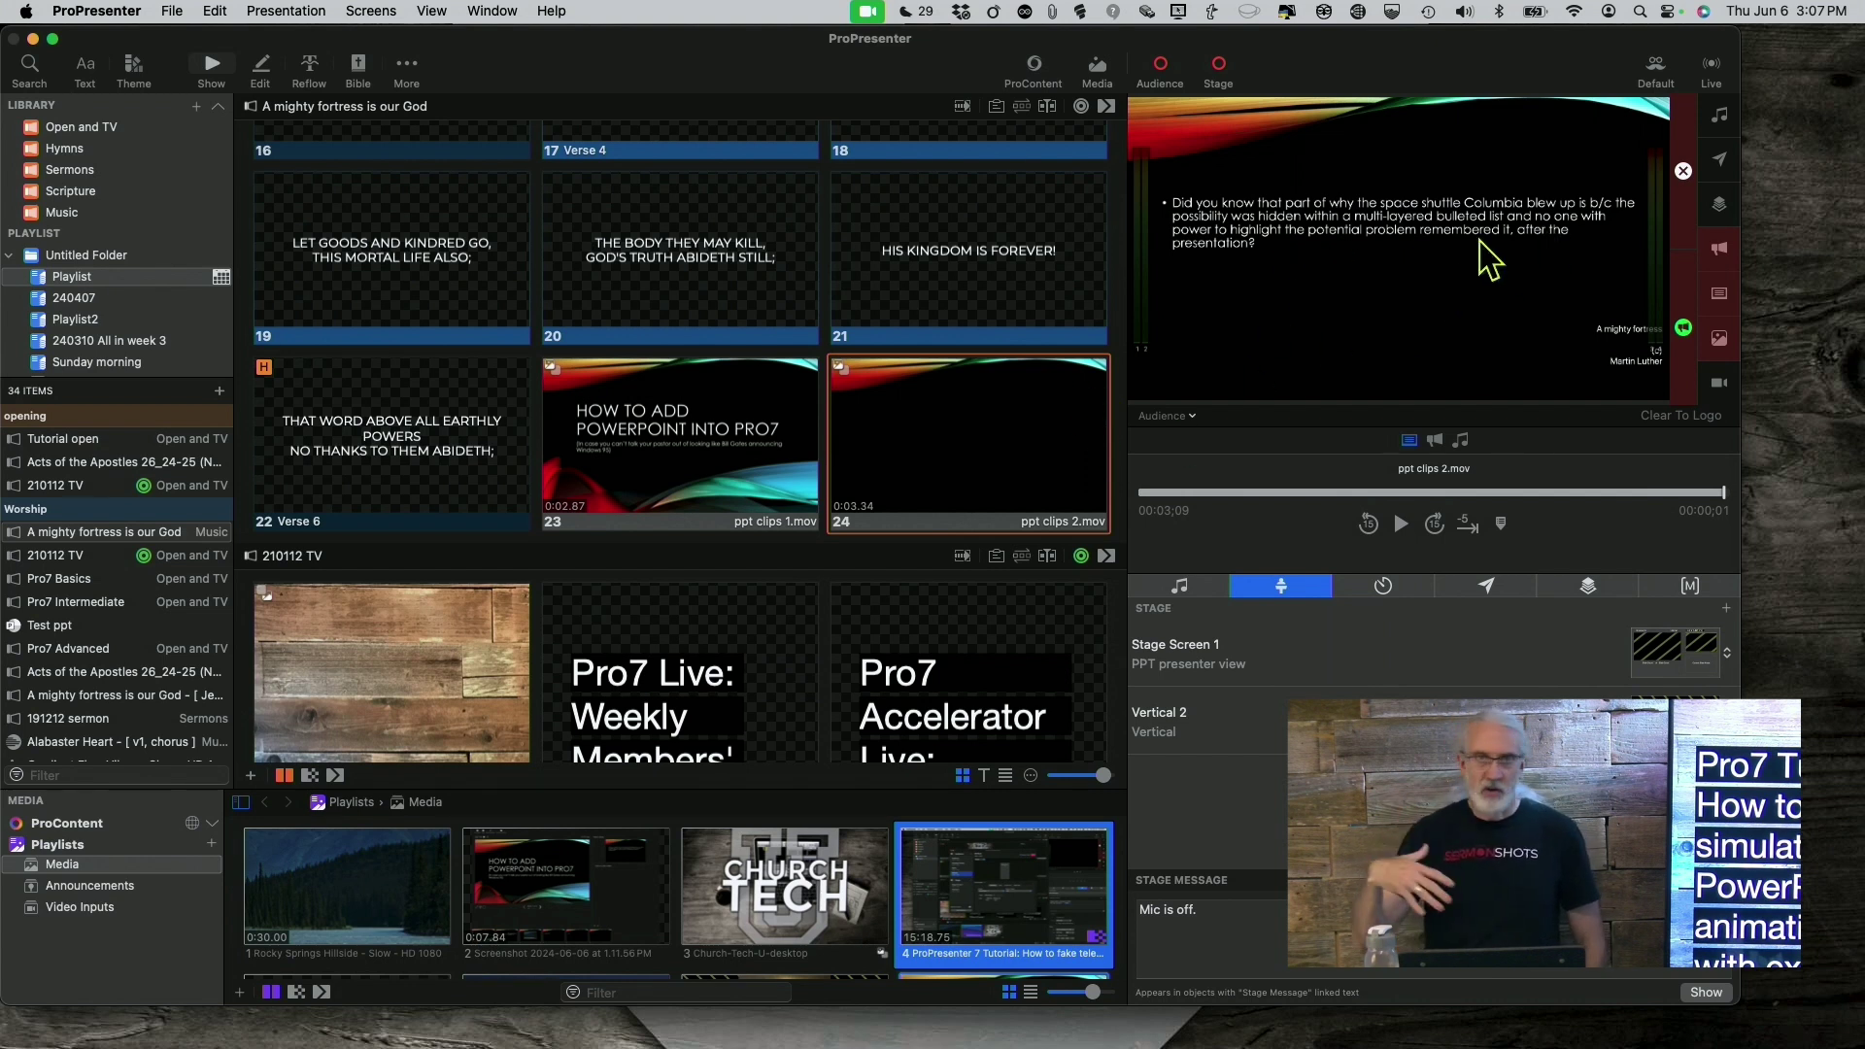
{"action": "left_click", "coordinate": [714, 428]}
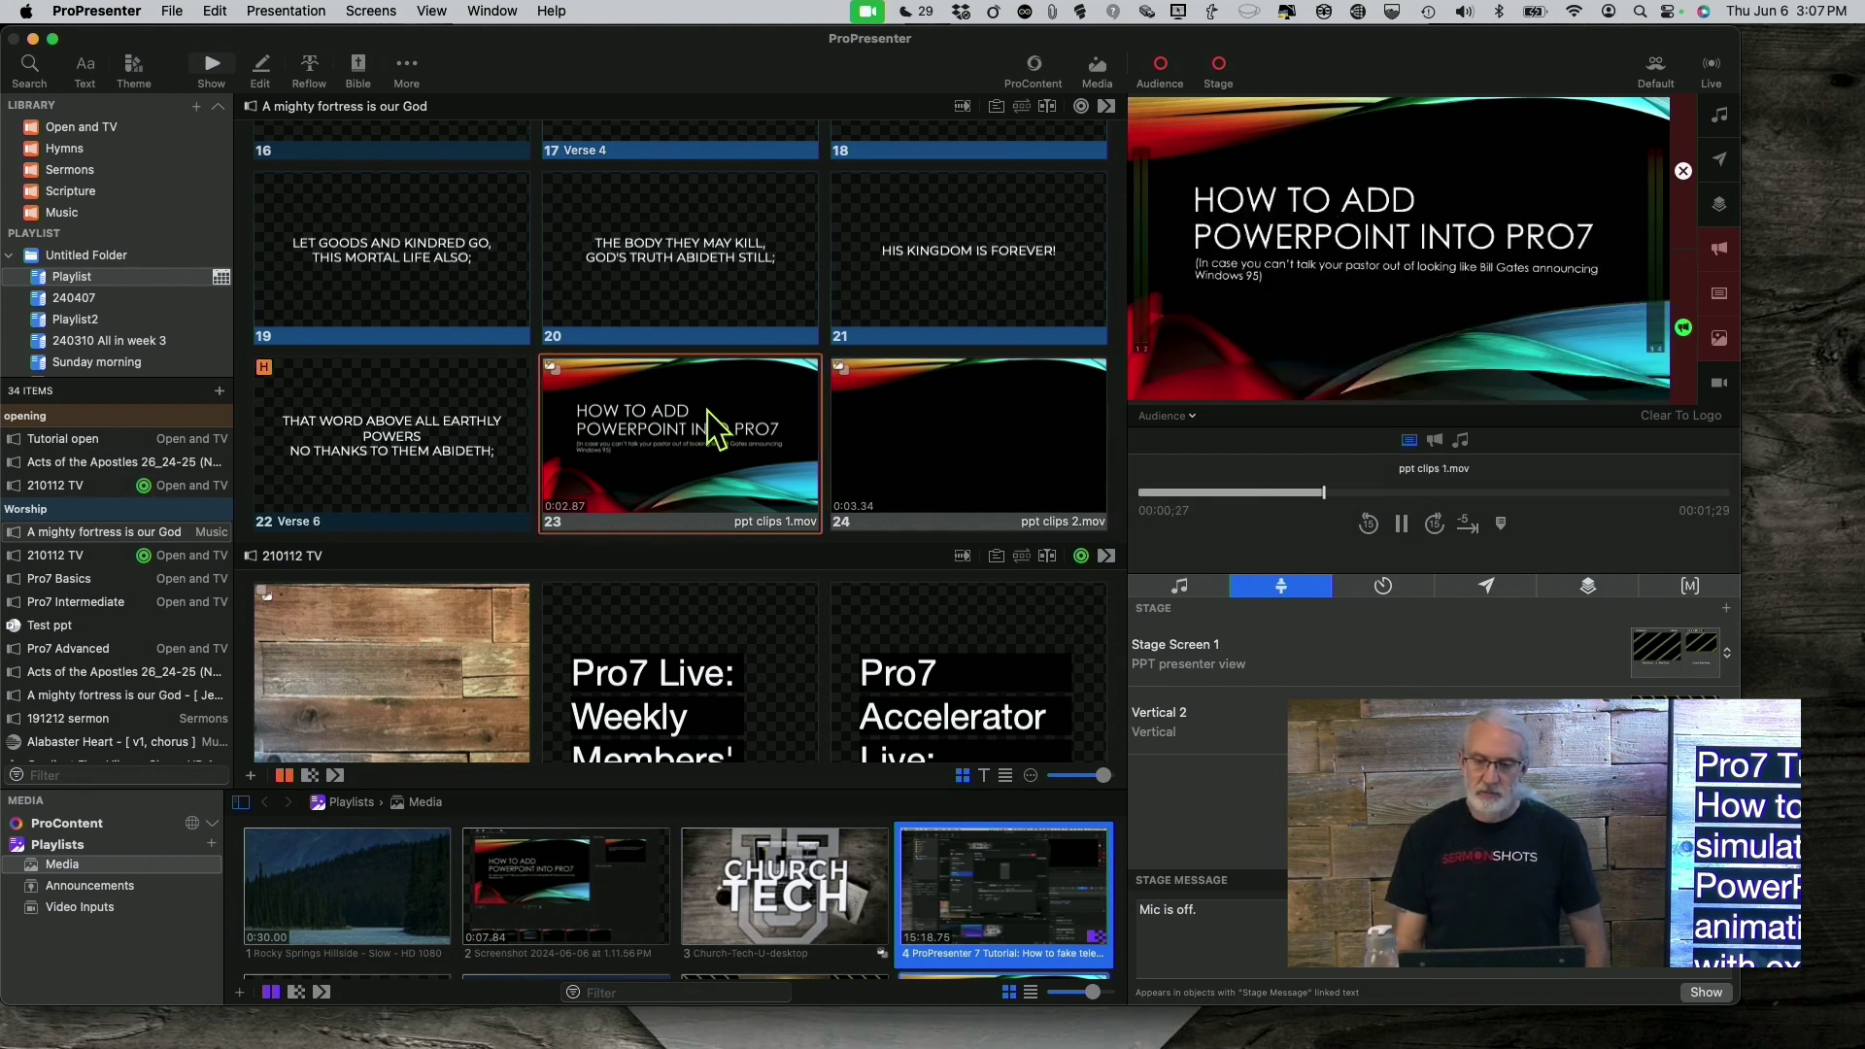